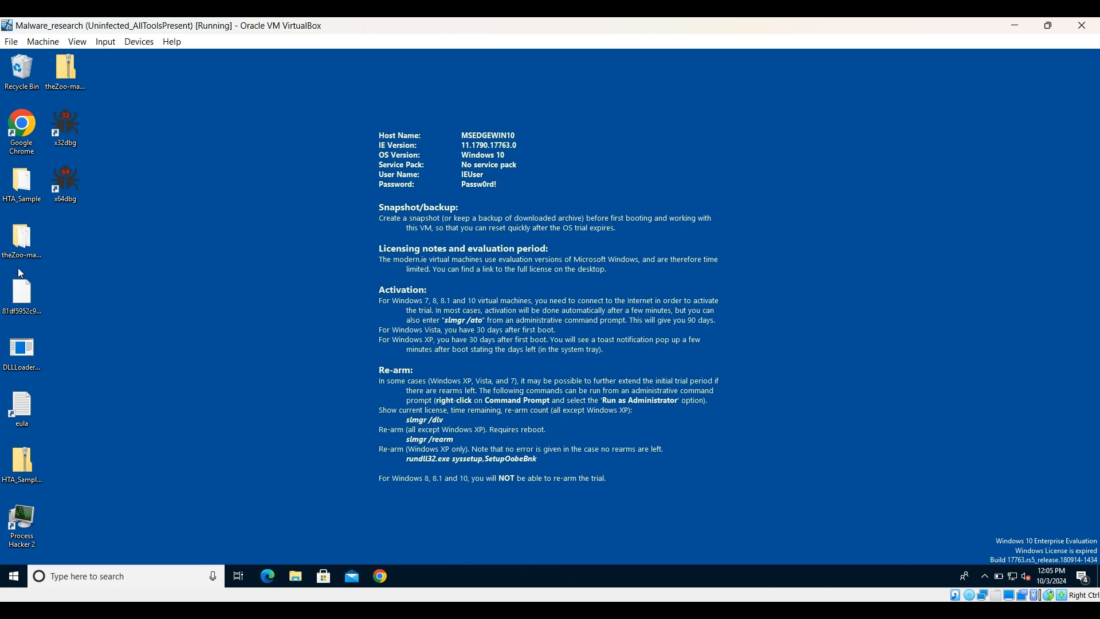
Open the Binaries folder inside the desktop theZoo folder's malware directory and display its full path
double_click(17, 236)
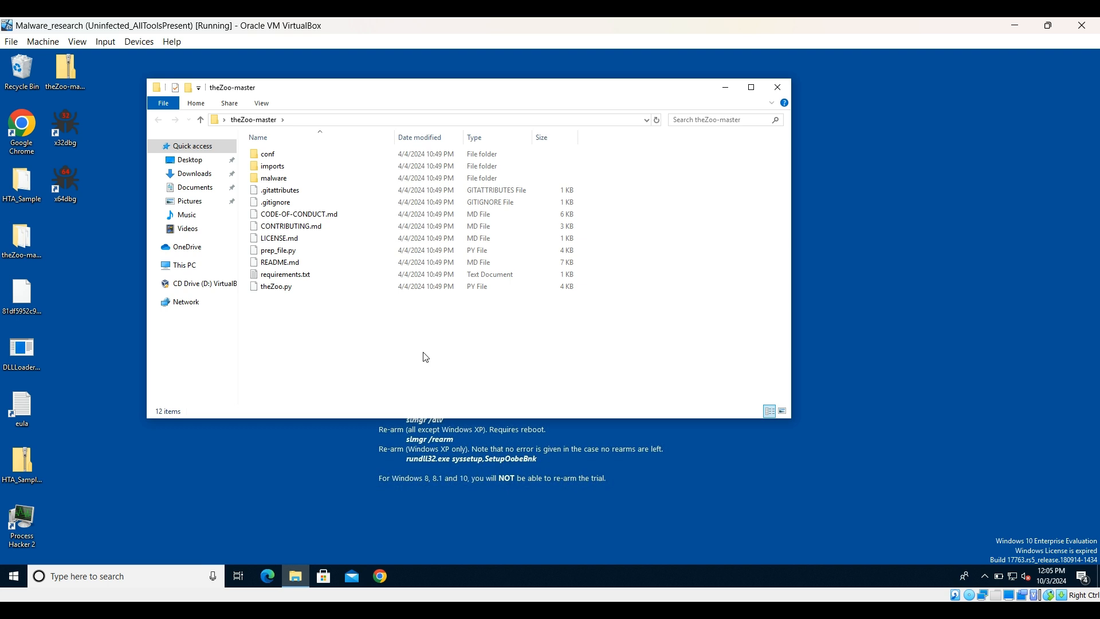
double_click(276, 183)
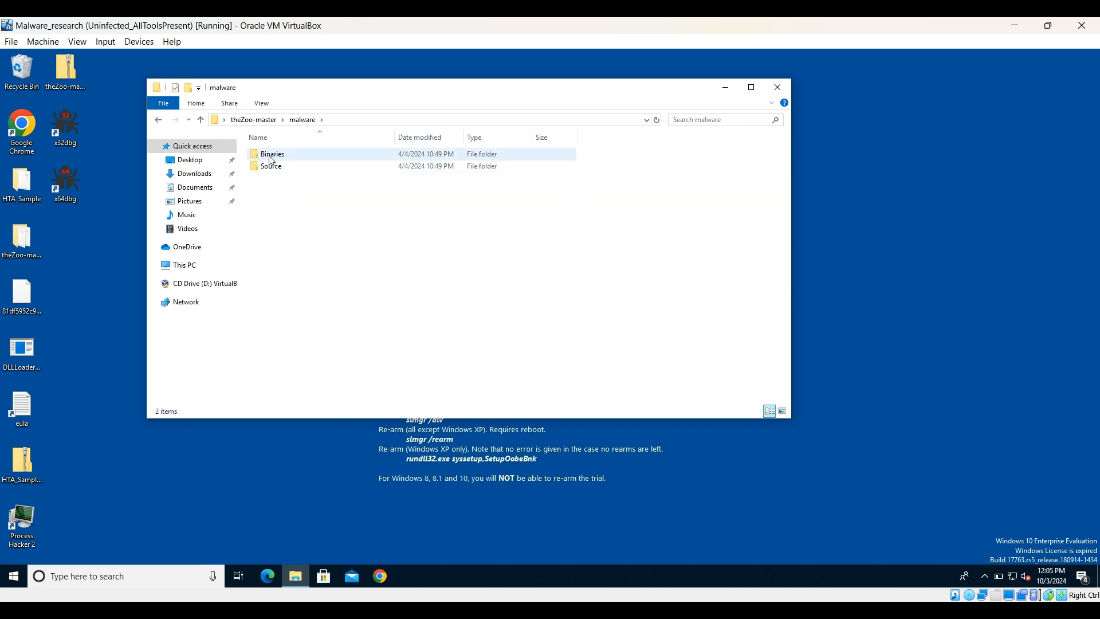
left_click(271, 160)
double_click(271, 159)
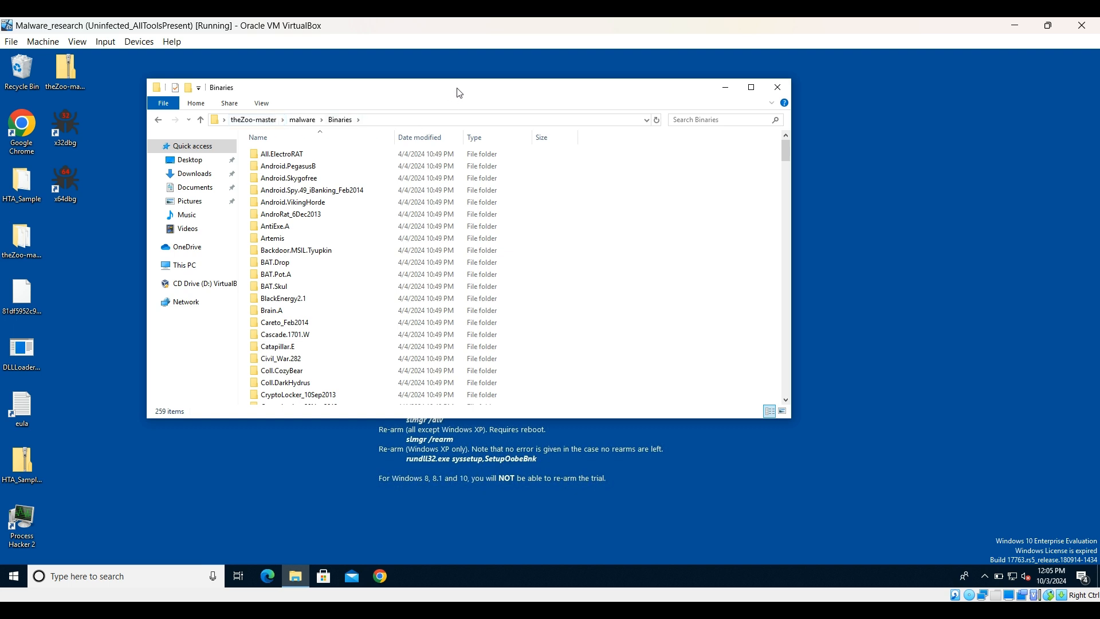
left_click(395, 120)
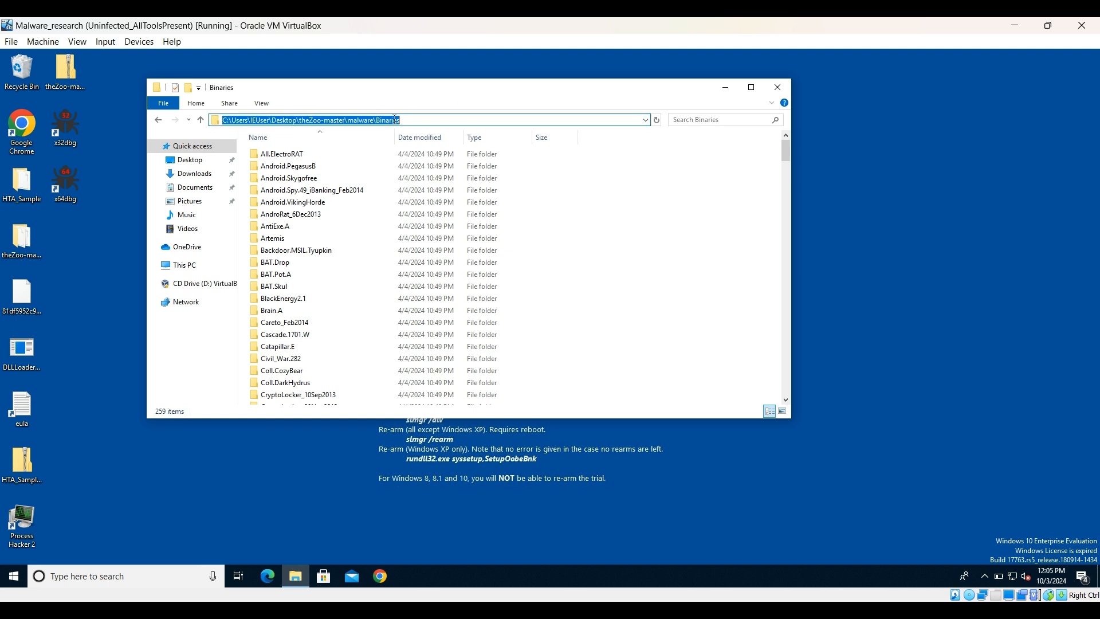
left_click(468, 120)
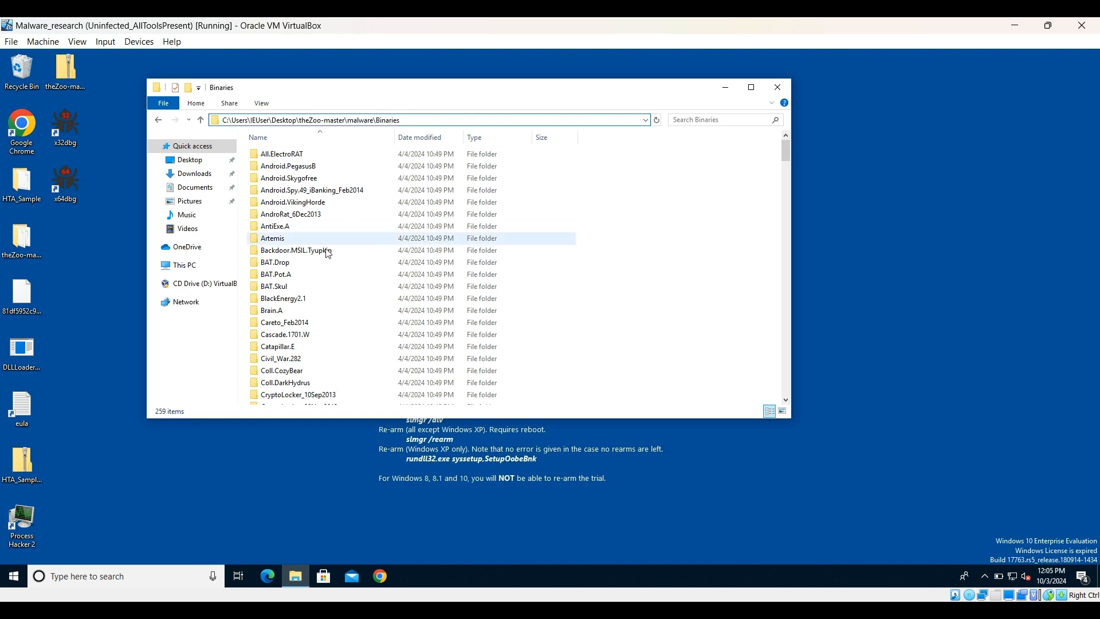
Browse the malware sample folders in Binaries and open the Ransomware.Locky folder
scroll(297, 295, "down", 2)
scroll(297, 295, "down", 4)
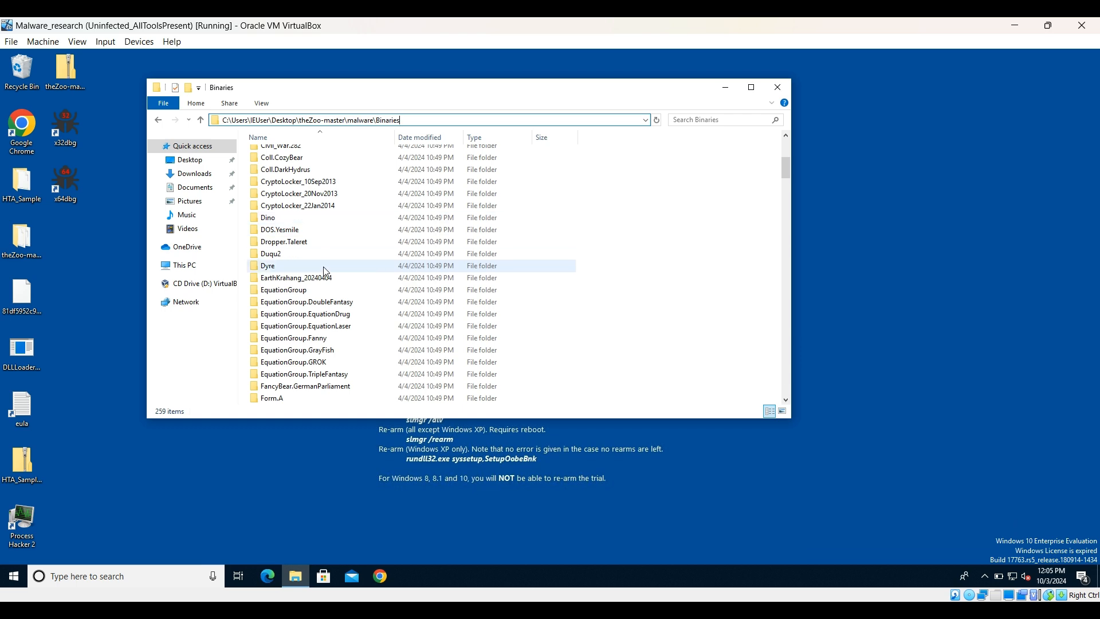
scroll(322, 252, "up", 6)
scroll(314, 347, "down", 10)
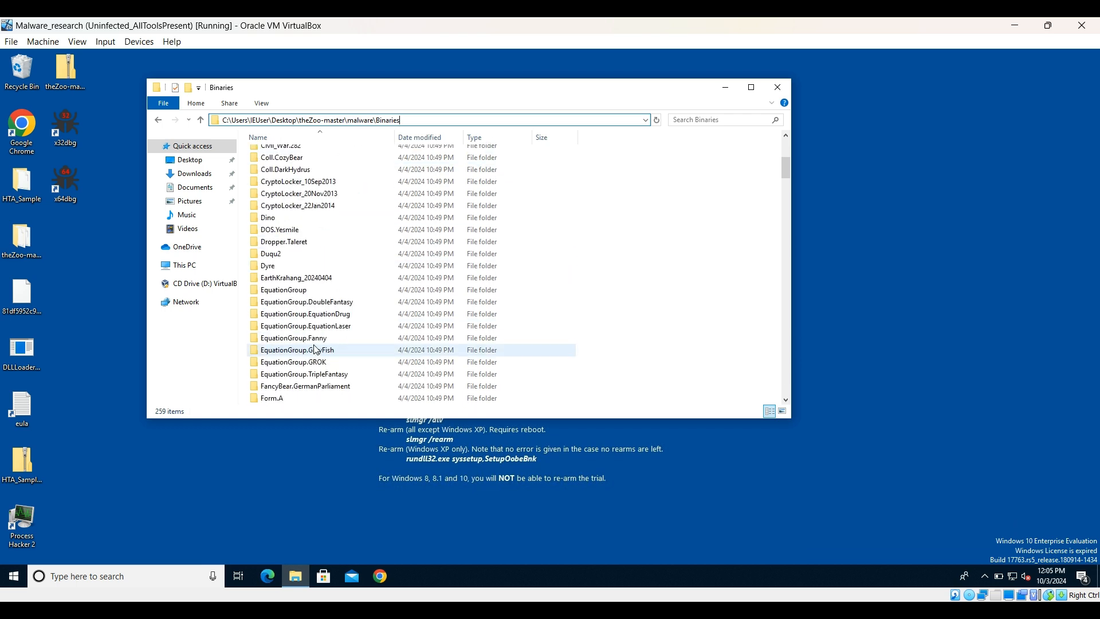
scroll(314, 347, "down", 3)
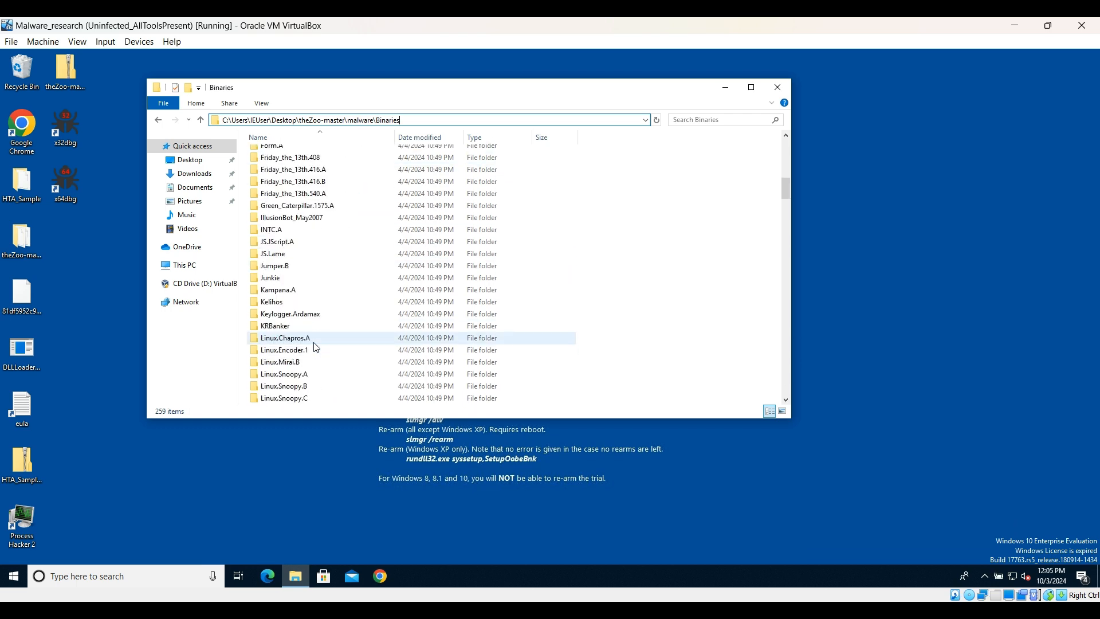
scroll(316, 345, "down", 4)
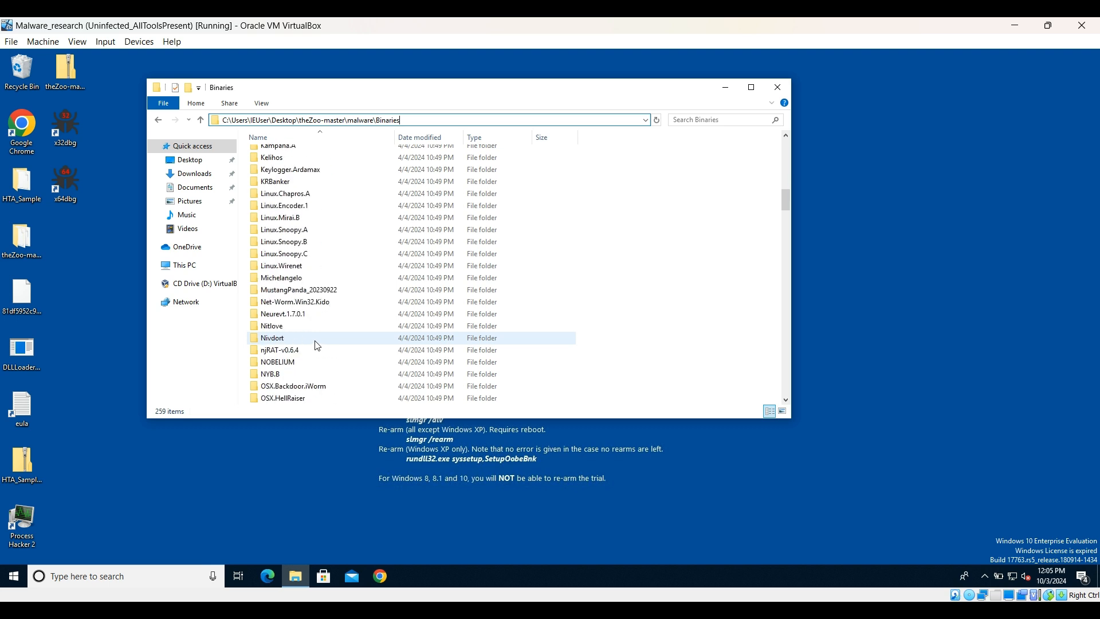
scroll(315, 345, "down", 6)
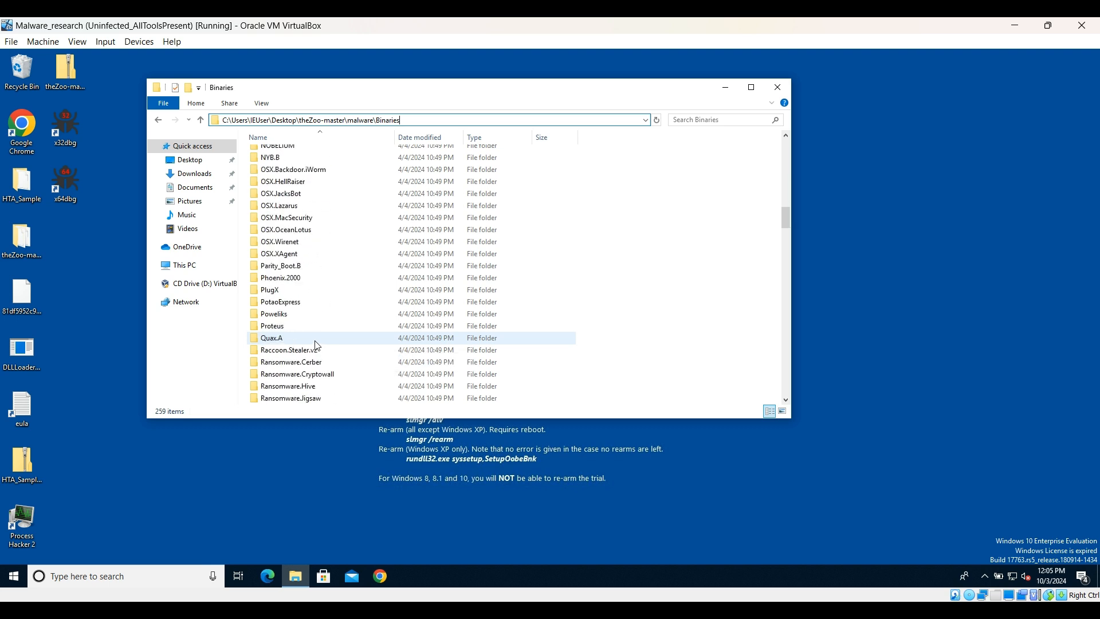
scroll(315, 345, "down", 1)
scroll(314, 352, "down", 2)
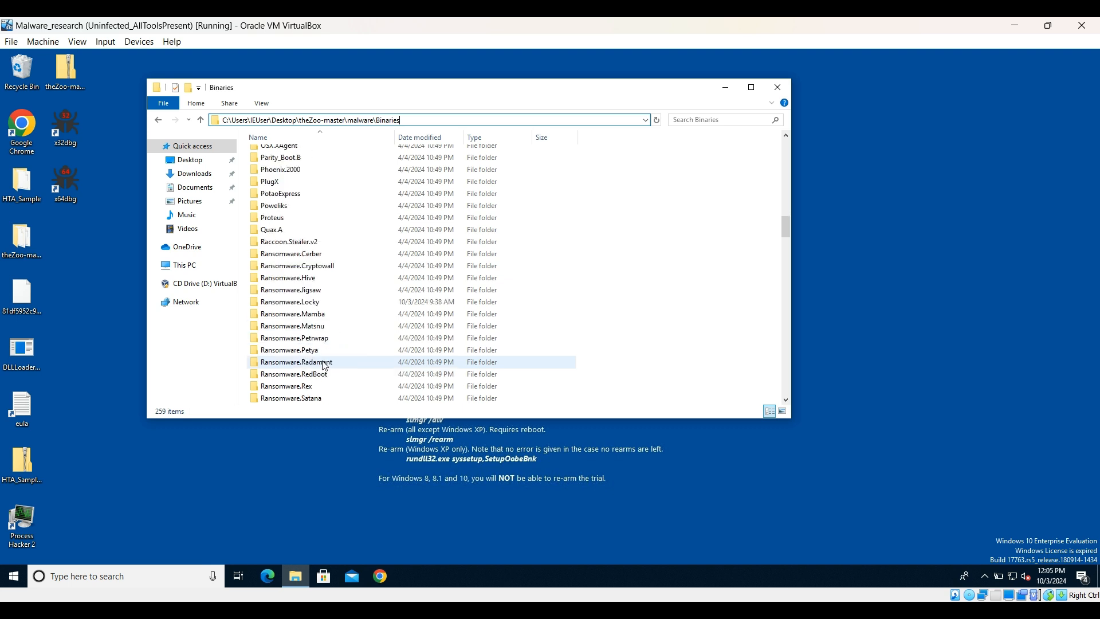
double_click(302, 306)
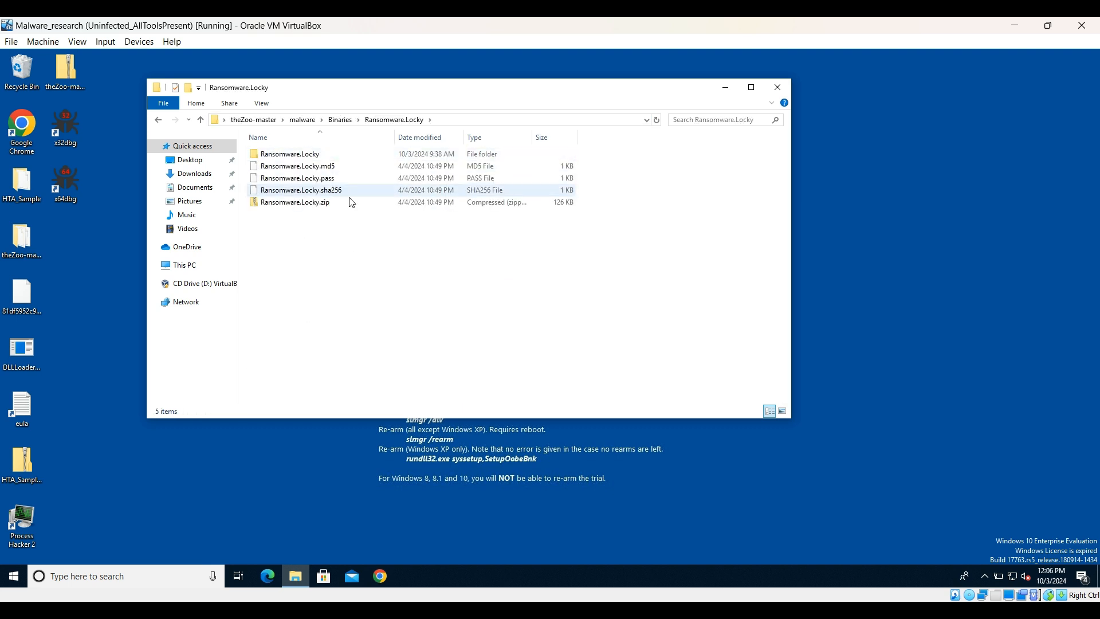
Read the archive password in Ransomware.Locky.pass using Notepad, keeping it as the default for .pass files, and close the file
left_click(321, 179)
right_click(322, 184)
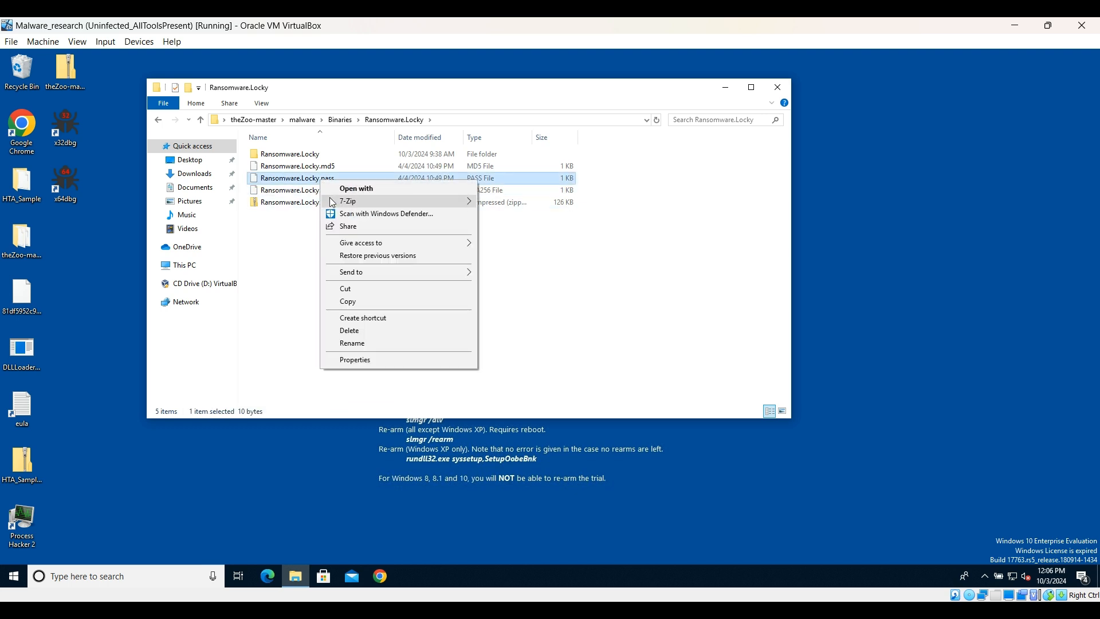
left_click(352, 191)
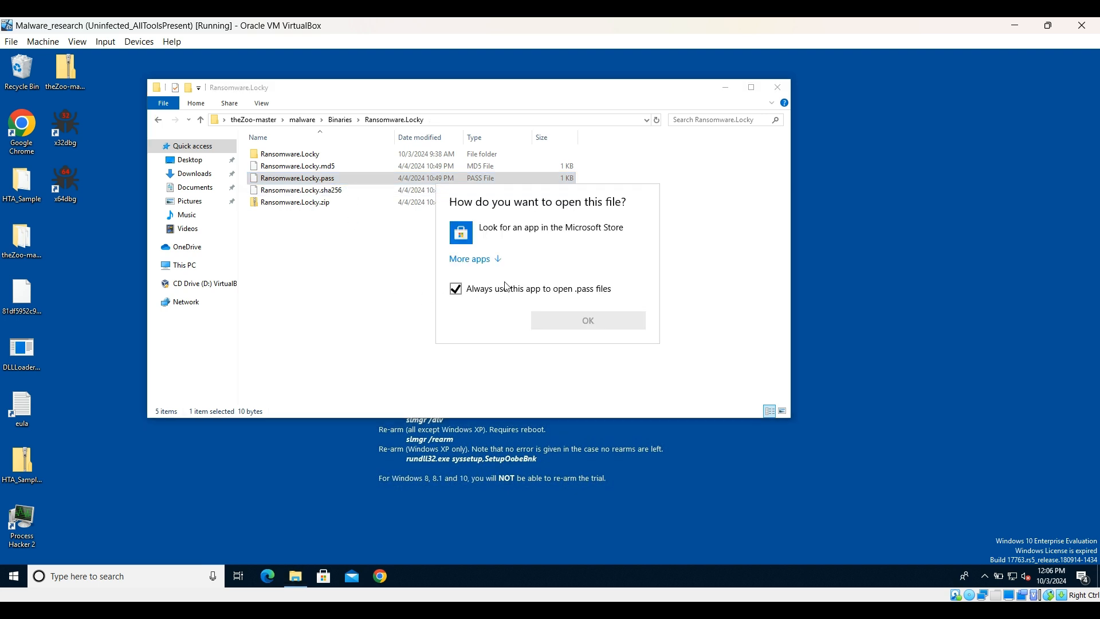
left_click(484, 261)
left_click(506, 292)
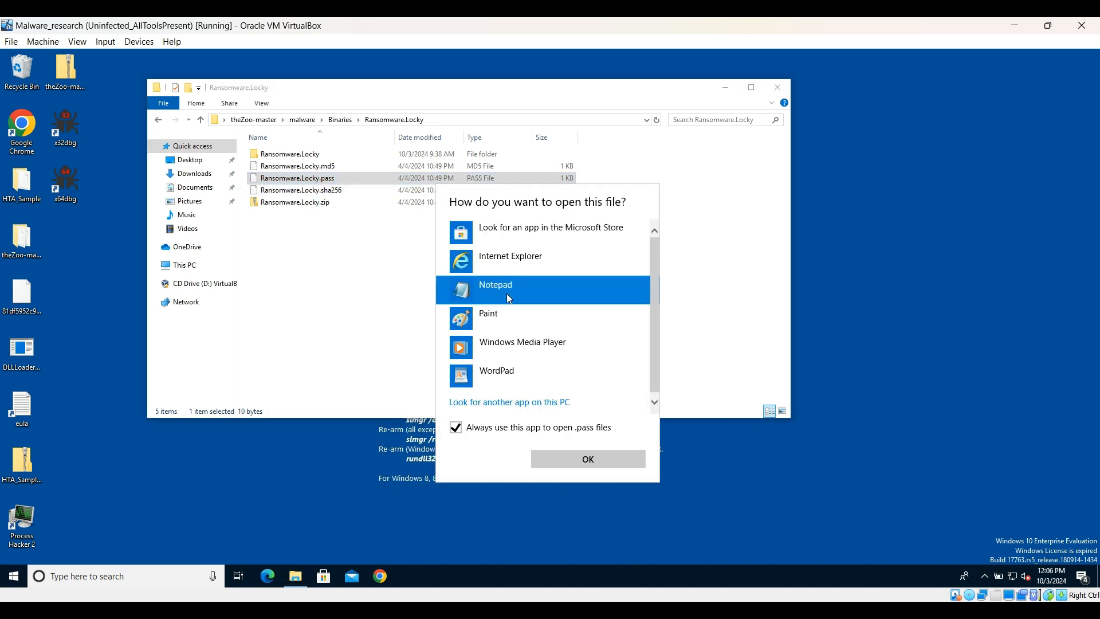
left_click(573, 460)
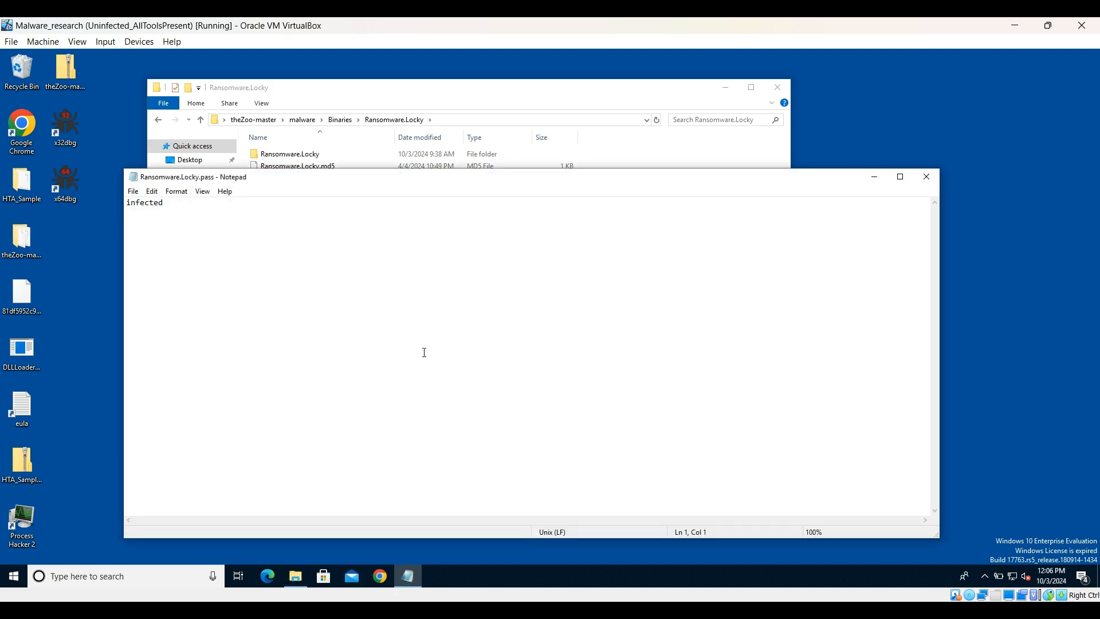
left_click(926, 177)
Open the inner Ransomware.Locky subfolder holding the Locky sample and move the folder window aside
left_click(311, 154)
double_click(311, 154)
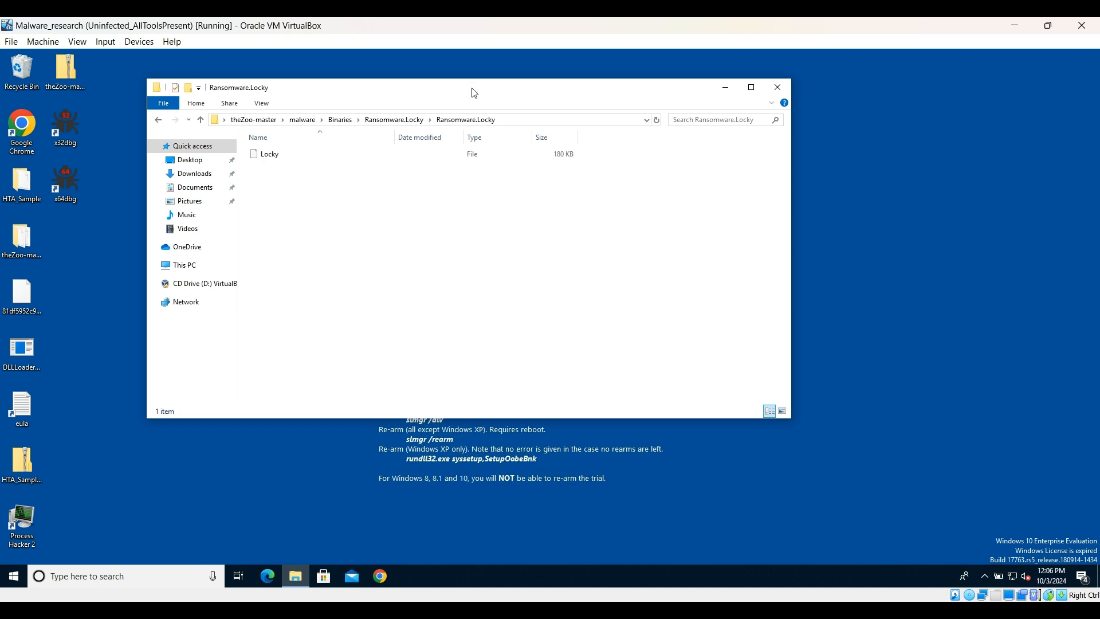
left_click_drag(473, 88, 713, 79)
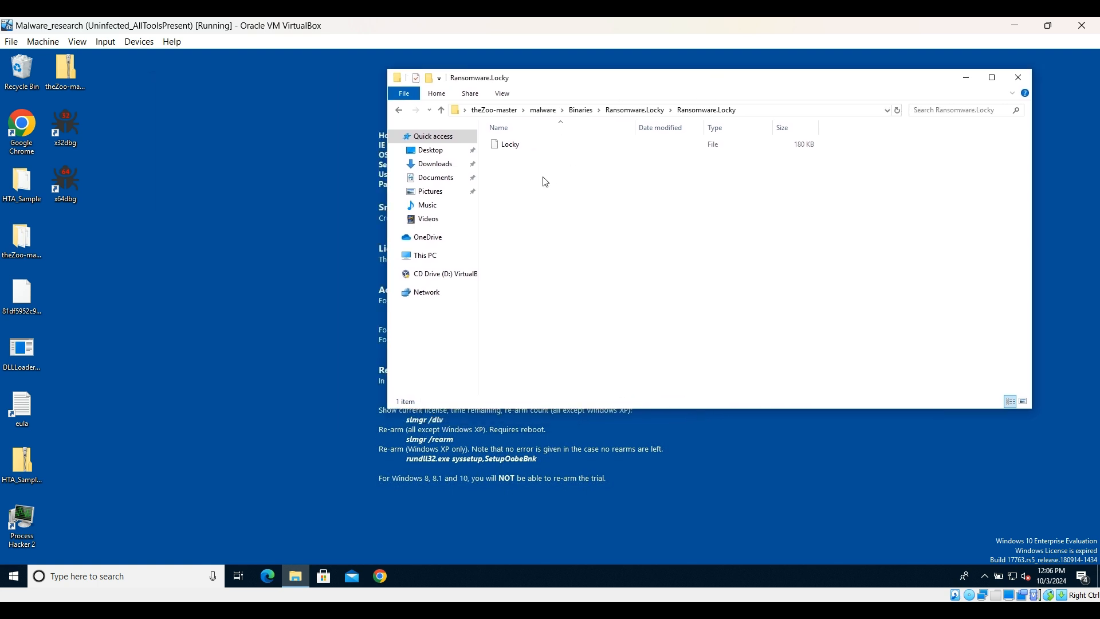
Search Windows for "Pest" and launch pestudio
left_click(124, 575)
type("Pe")
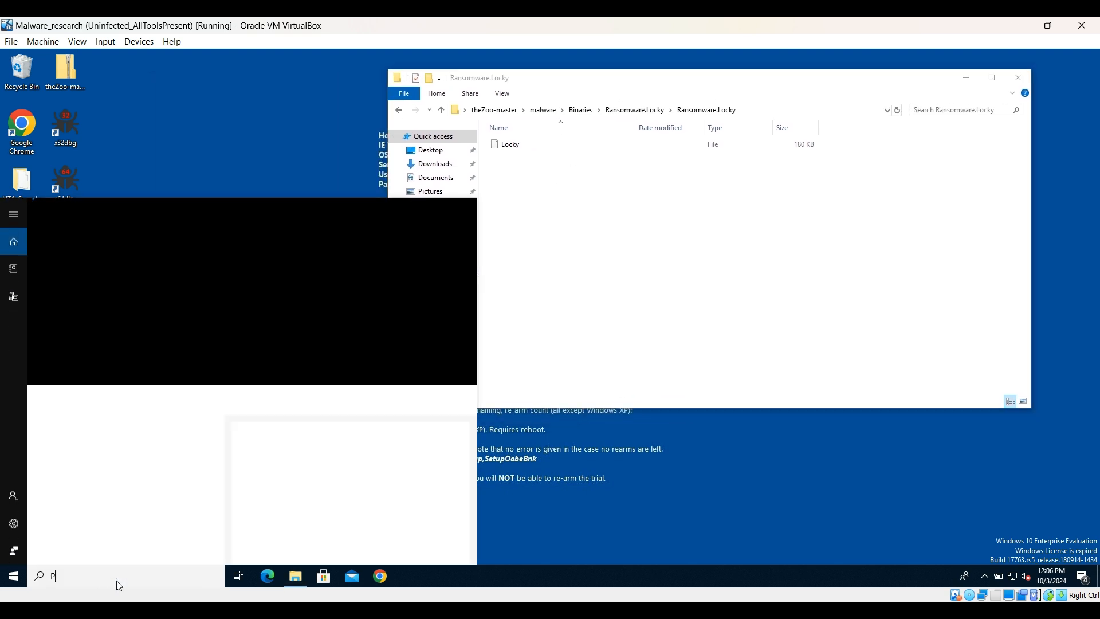
type("st")
key("Return")
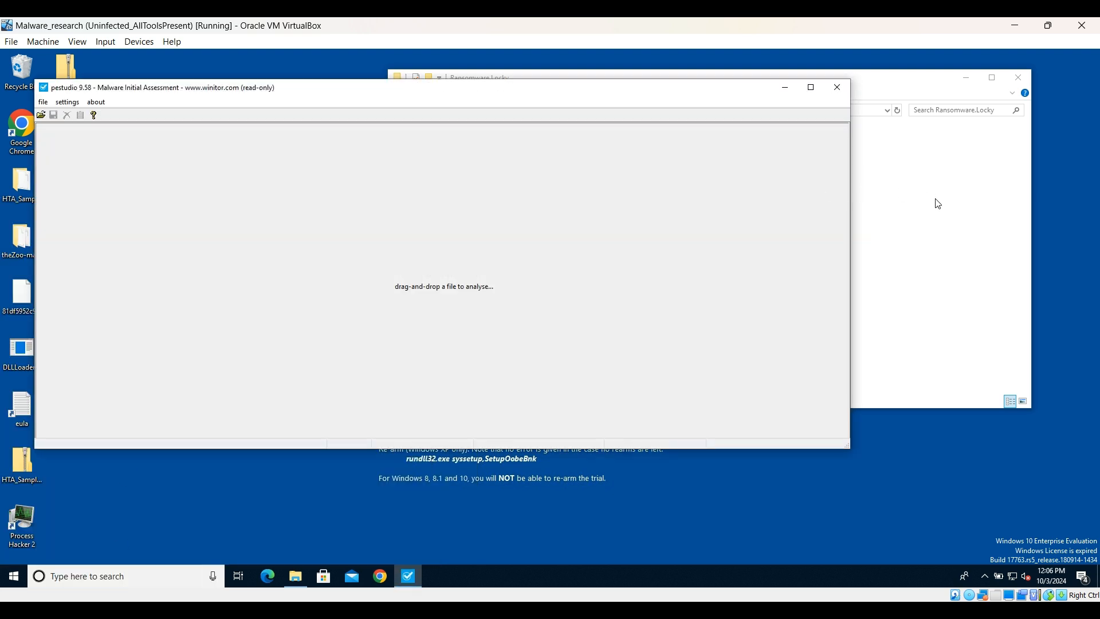
Load the Locky sample from the folder into pestudio for analysis and bring the pestudio window into view
left_click(936, 199)
left_click_drag(509, 148, 277, 204)
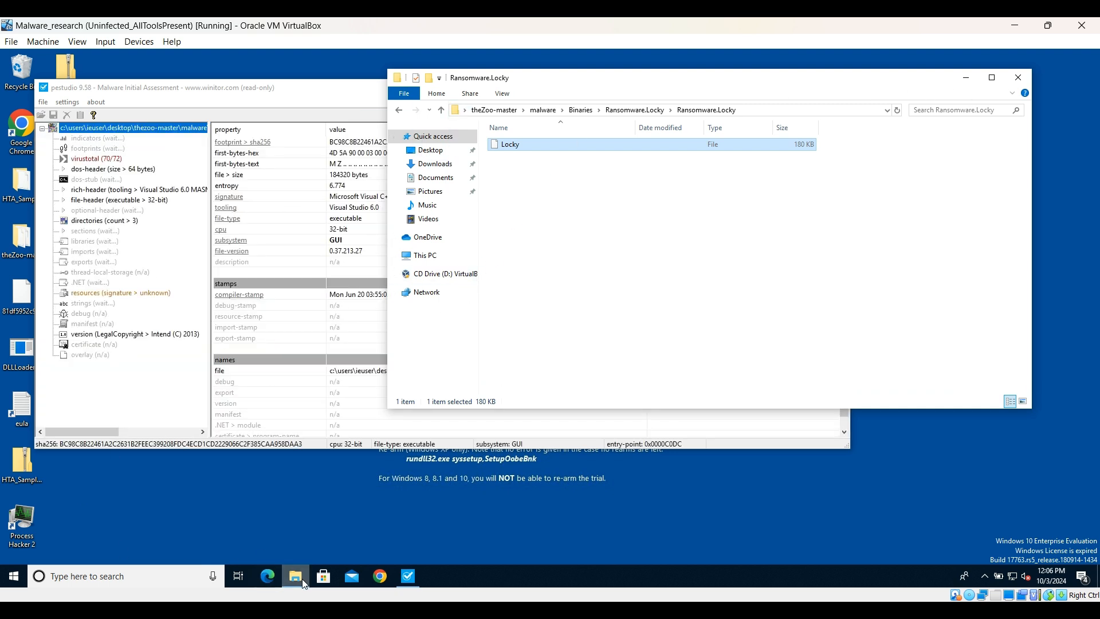
left_click_drag(231, 81, 375, 67)
Examine the VirusTotal engine detections for the Locky sample and check its DOS header details
left_click(232, 145)
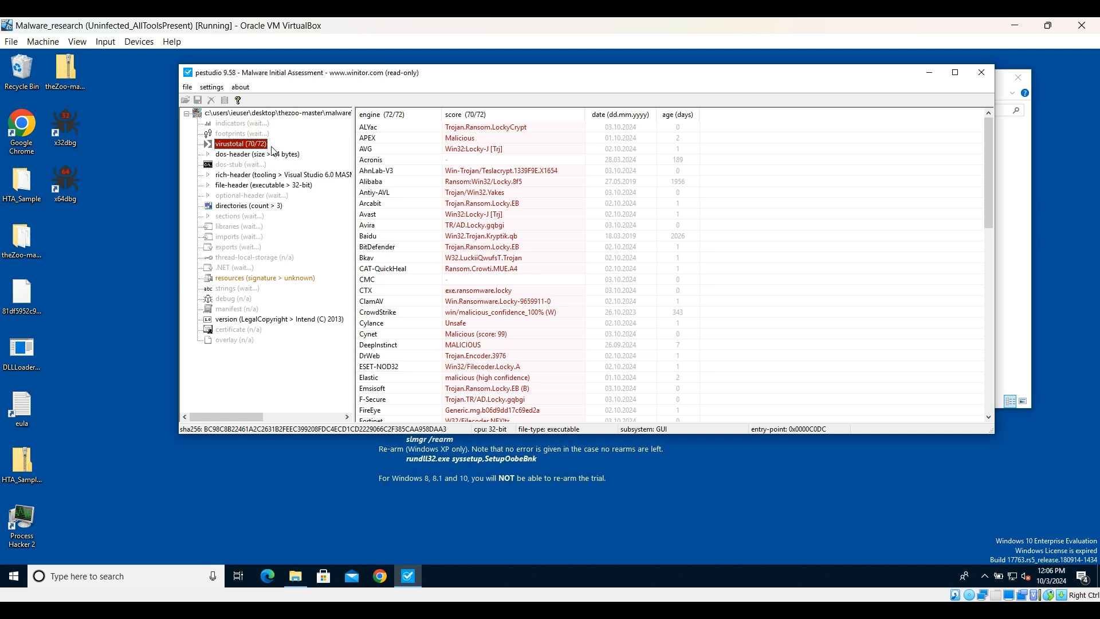
left_click(504, 185)
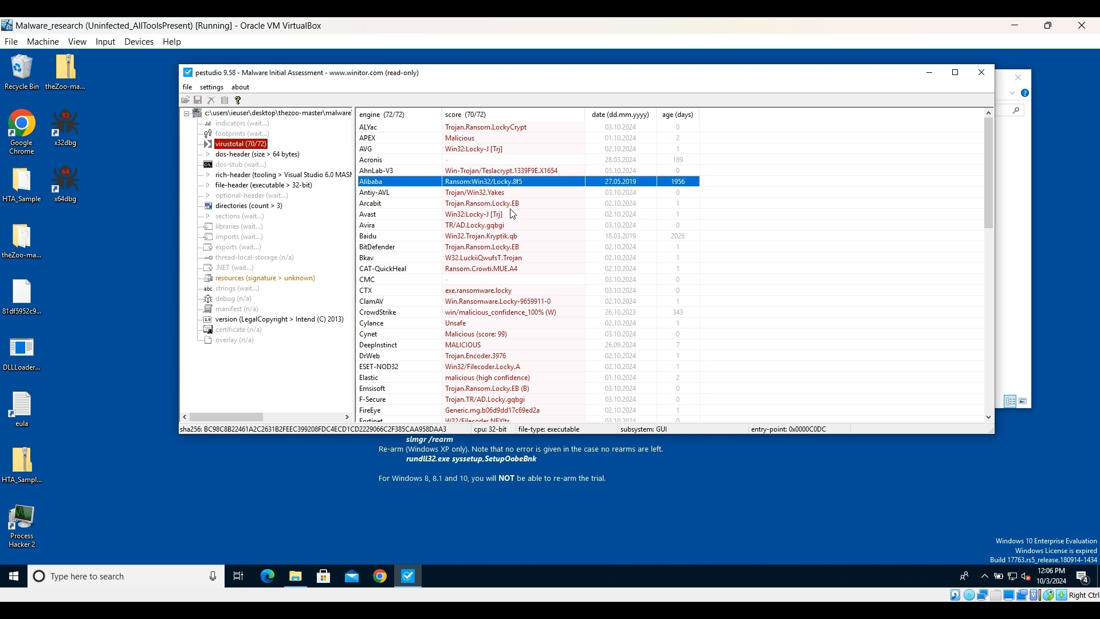
left_click(479, 205)
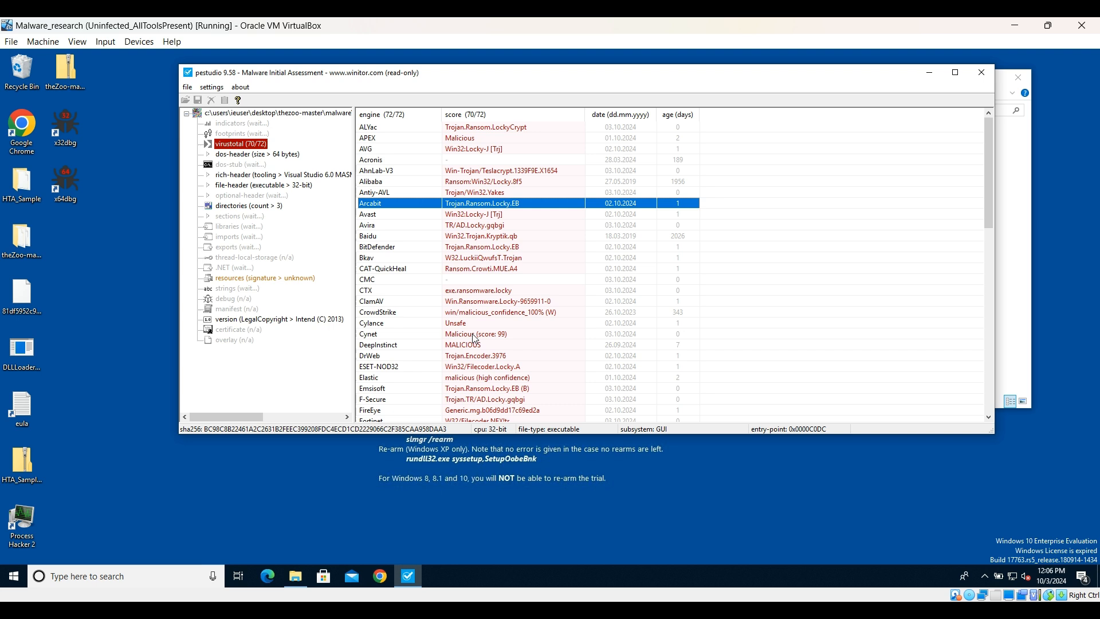
left_click(484, 250)
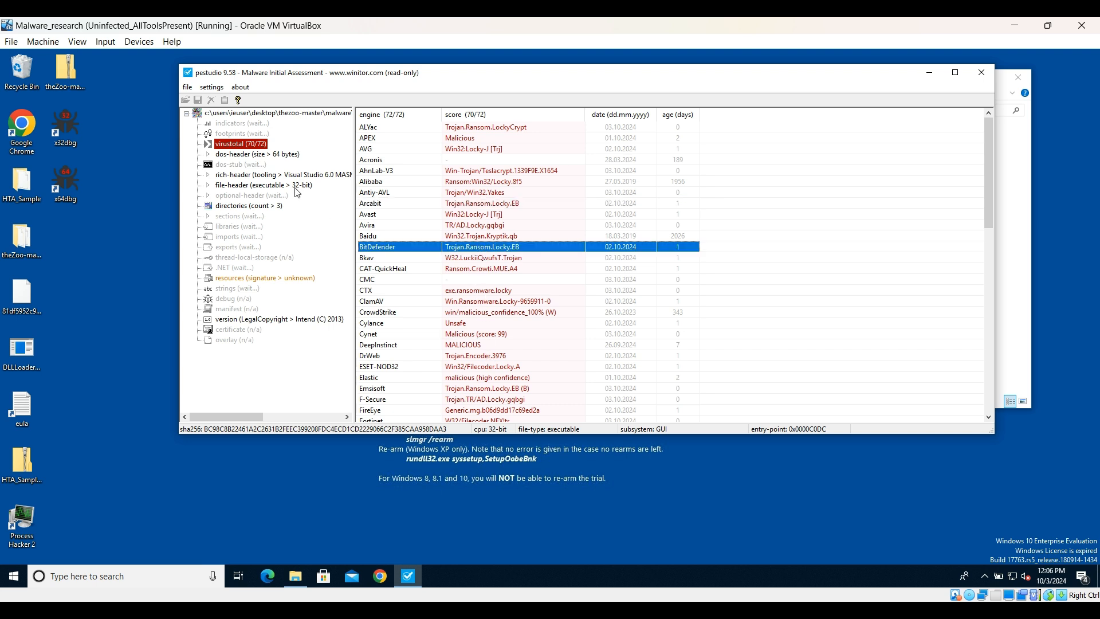
left_click(276, 155)
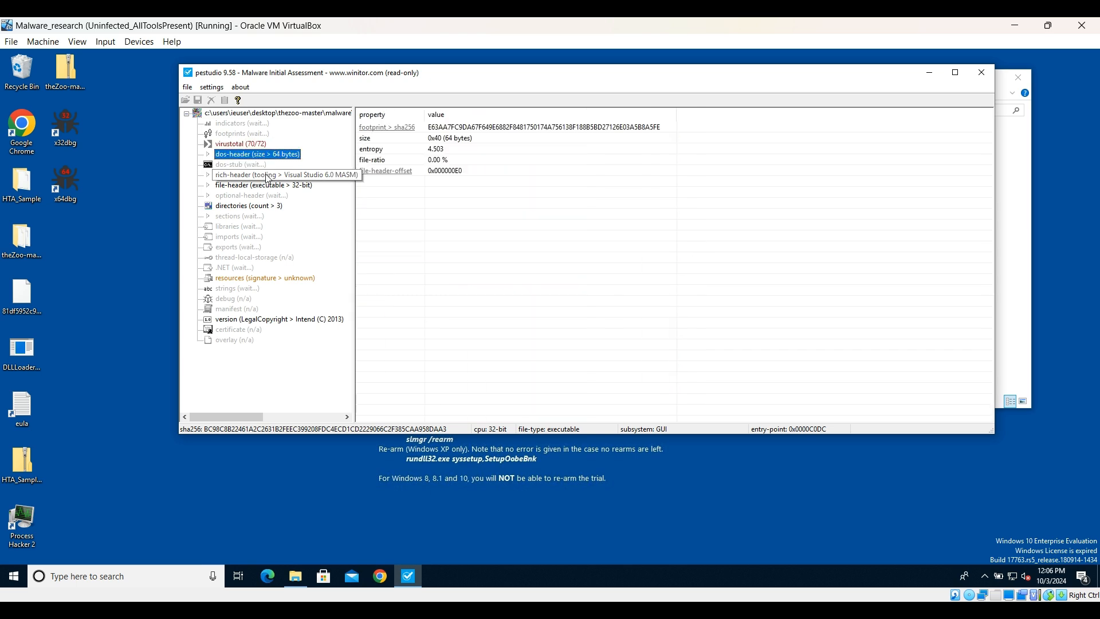
left_click(252, 144)
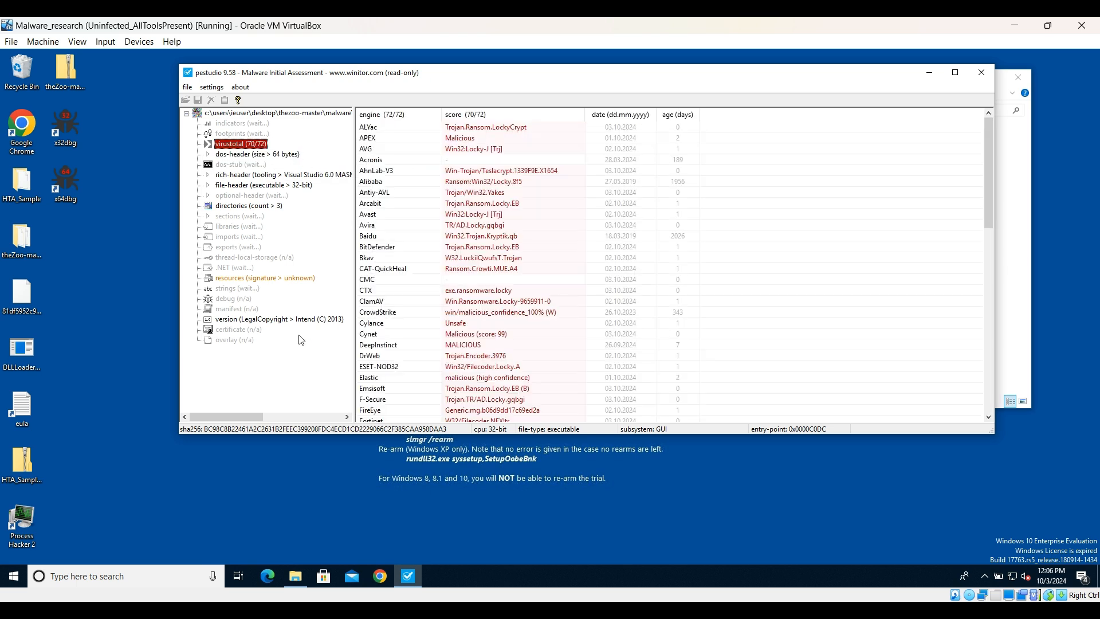
Review the Locky sample's general file properties, including its CPU architecture and names section, and close pestudio
left_click(321, 114)
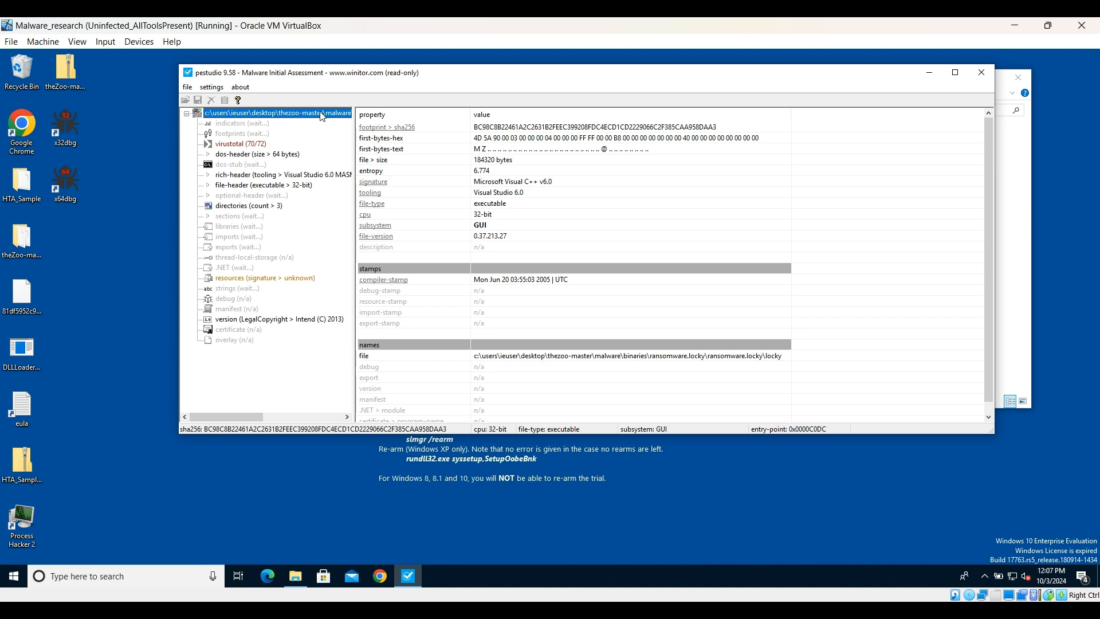
left_click(483, 217)
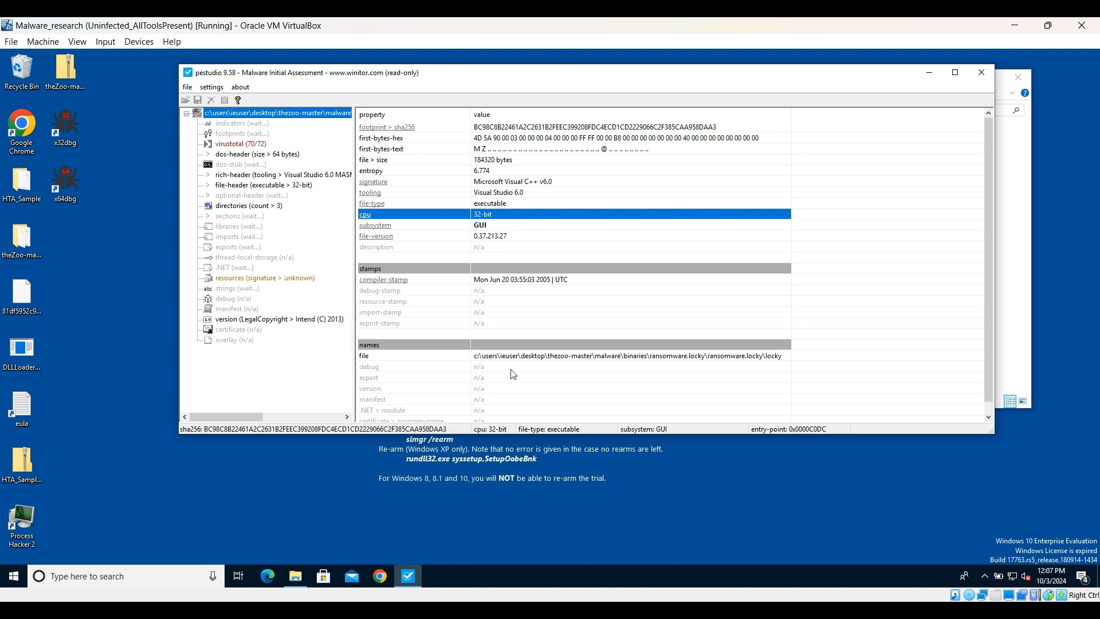
left_click(524, 344)
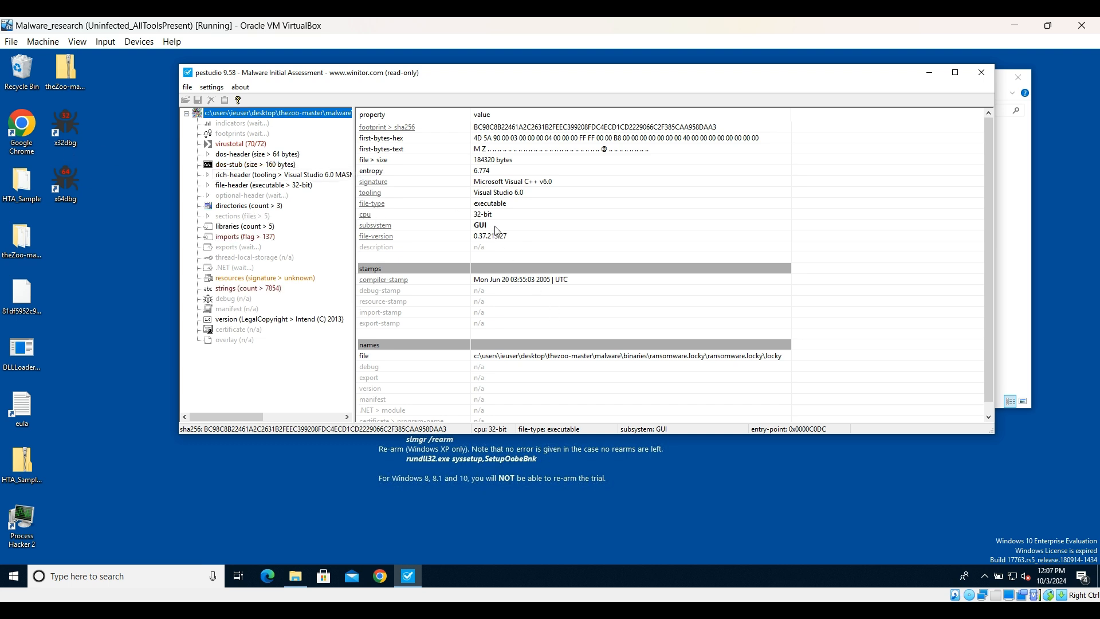
left_click(976, 71)
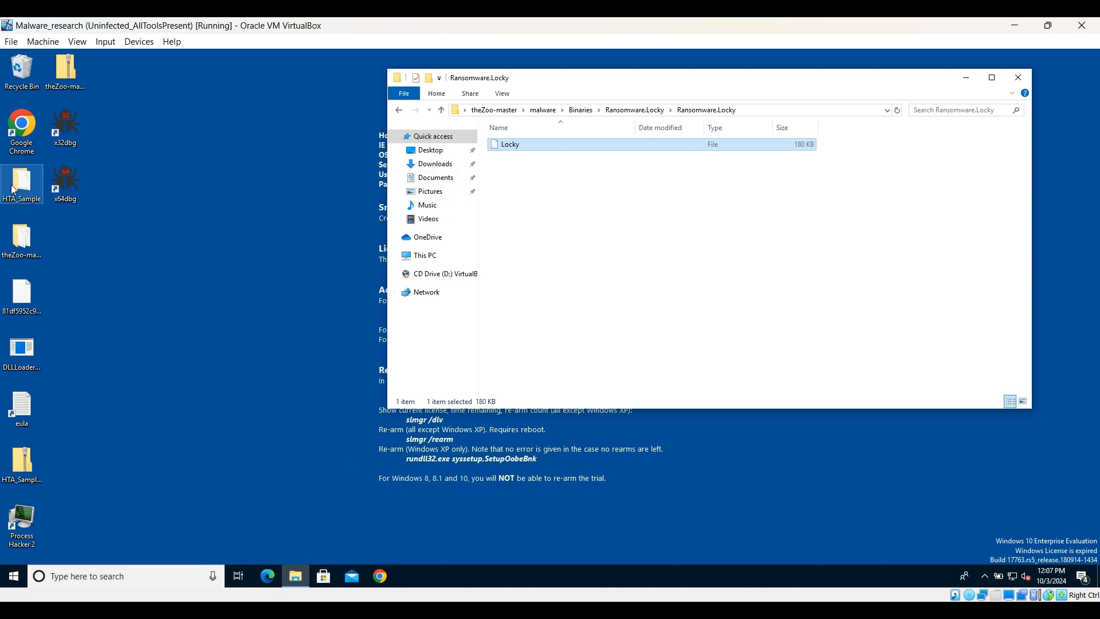
Launch Detect It Easy by running die.exe from the die_win64_portable_3.09_x64 folder in Downloads
double_click(21, 238)
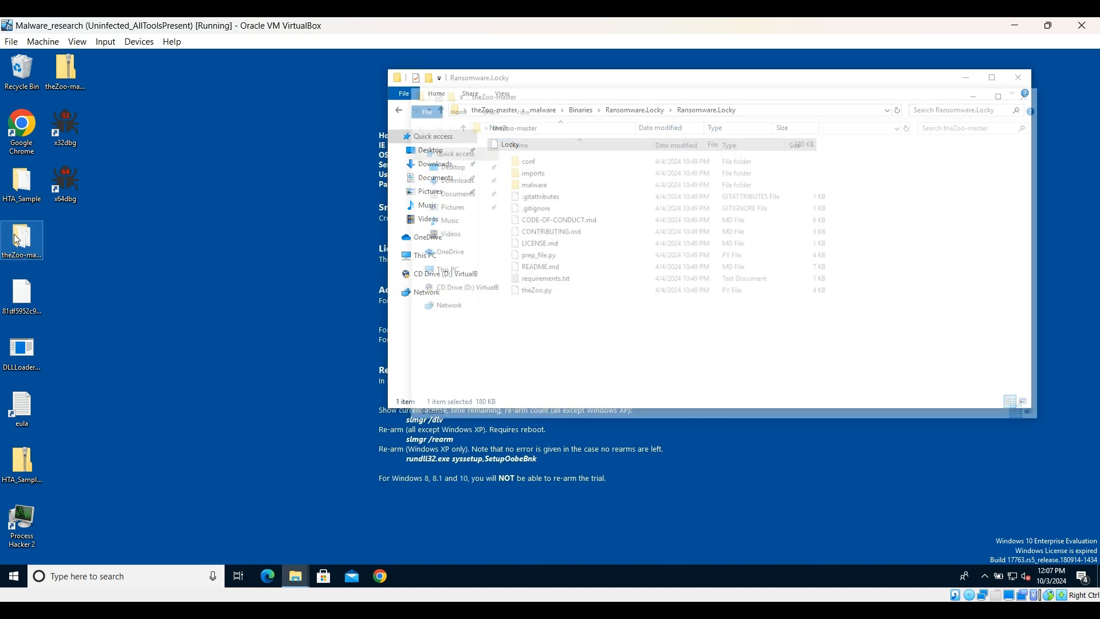
left_click(451, 179)
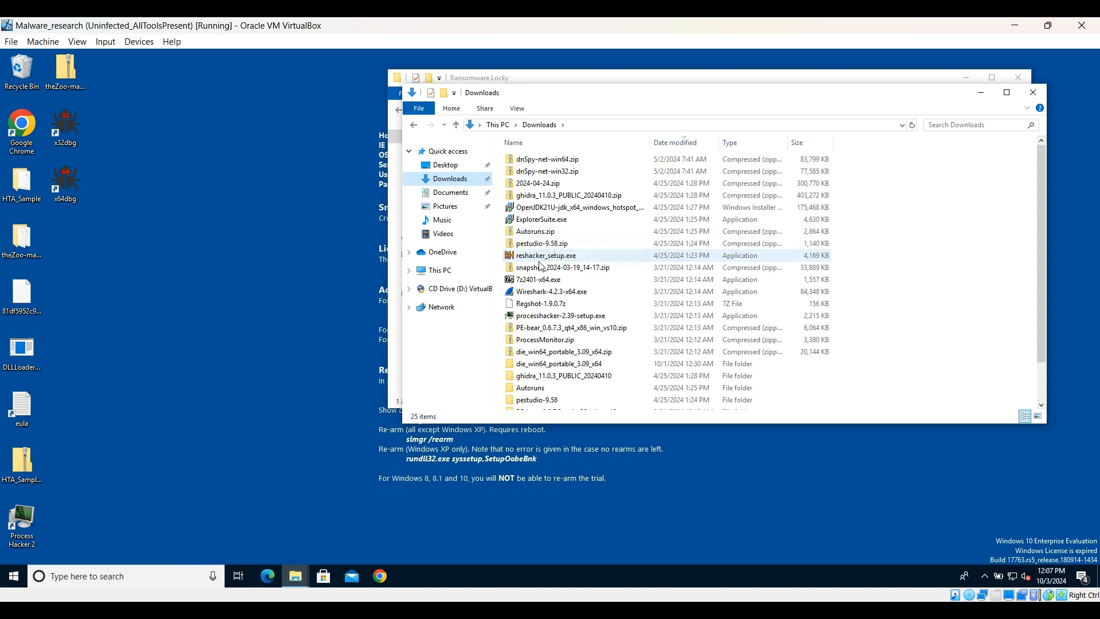
double_click(539, 363)
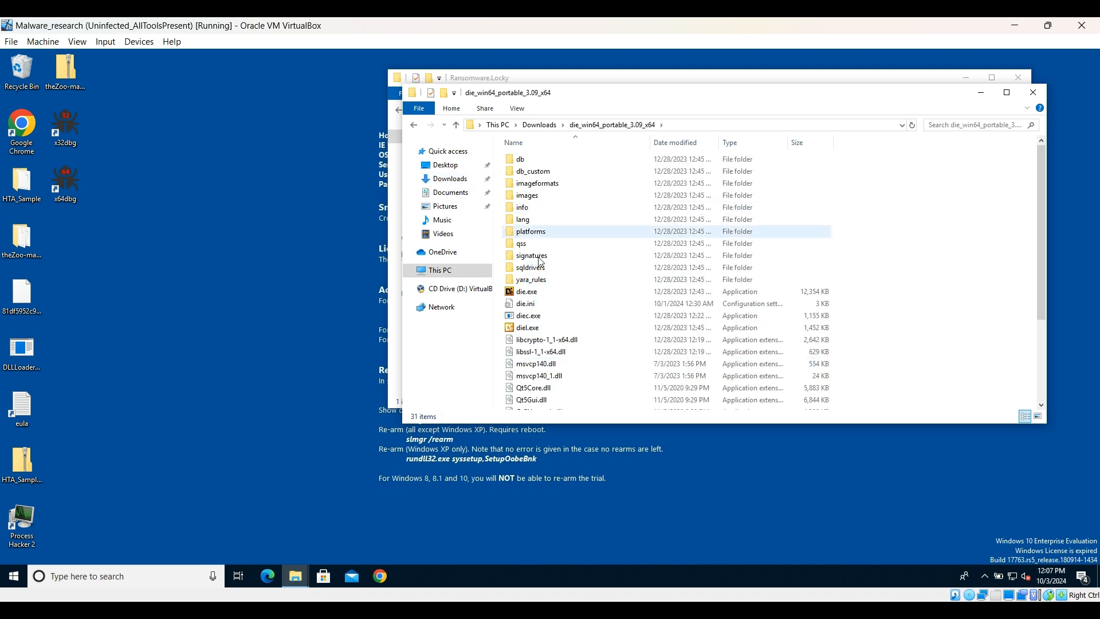
left_click(543, 291)
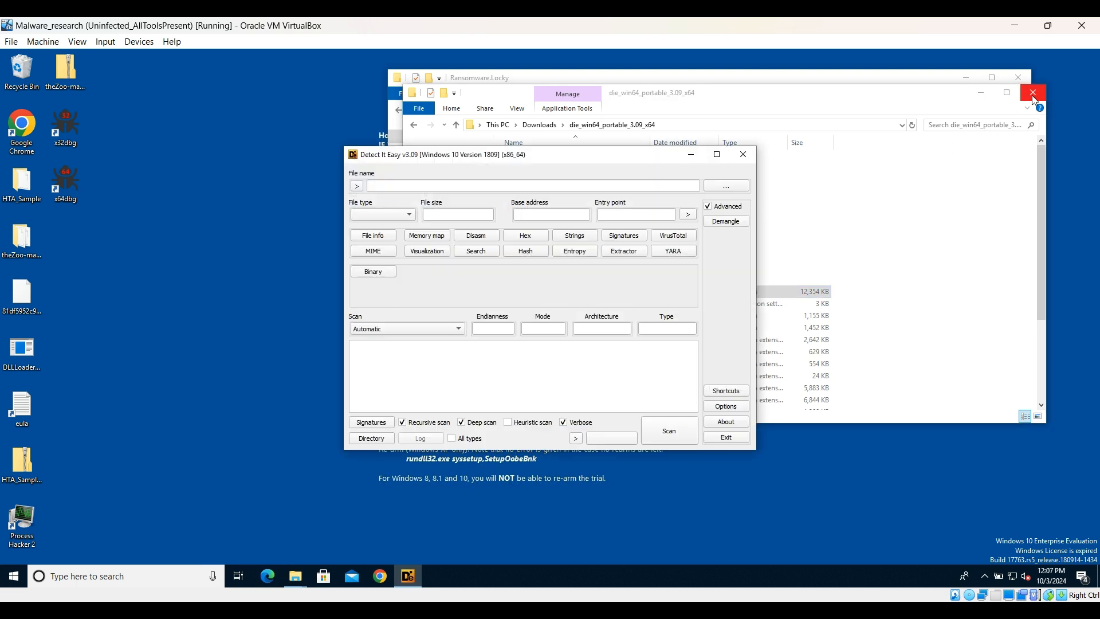
Load the Locky file from the Ransomware.Locky folder into Detect It Easy and bring the Detect It Easy window into view
left_click(1034, 96)
left_click(639, 173)
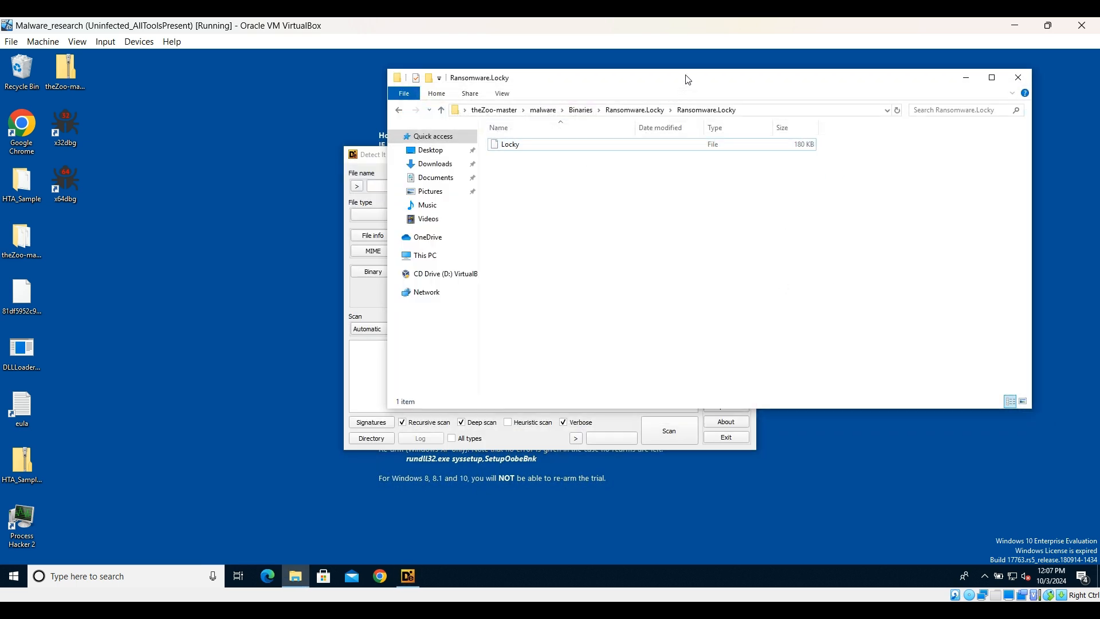
left_click_drag(690, 86, 854, 115)
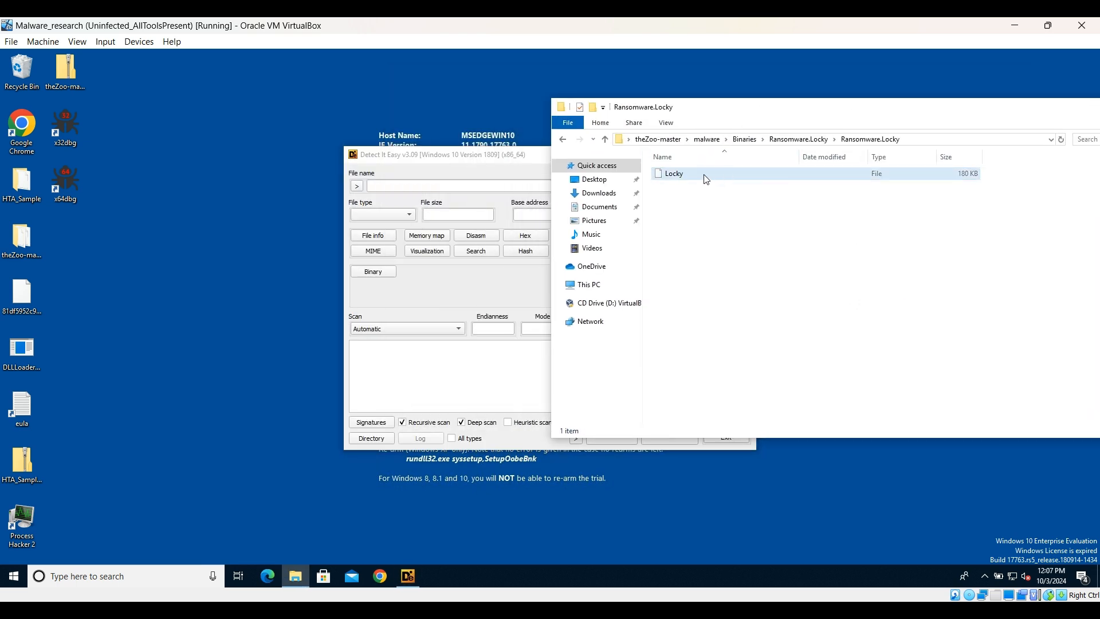
left_click_drag(705, 176, 476, 353)
left_click(823, 289)
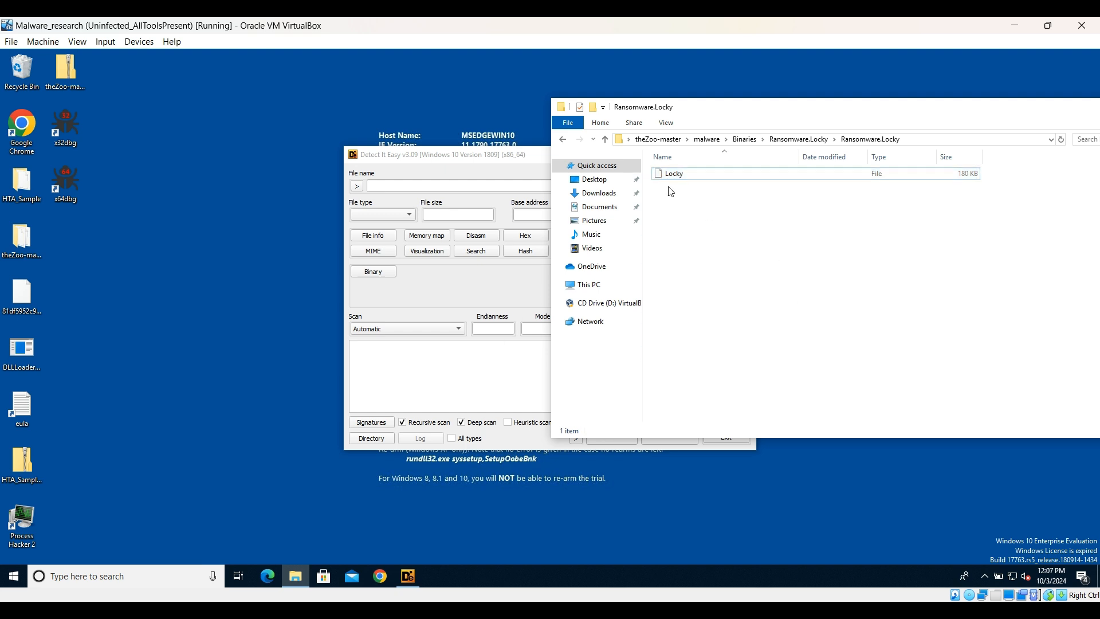
left_click_drag(658, 175, 463, 381)
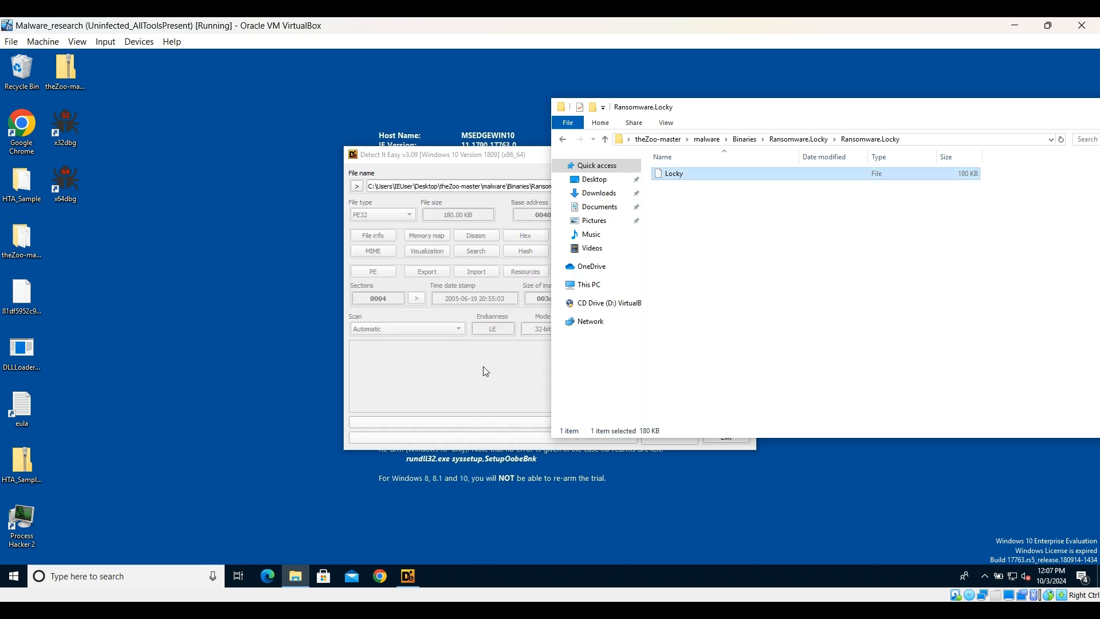
left_click(498, 162)
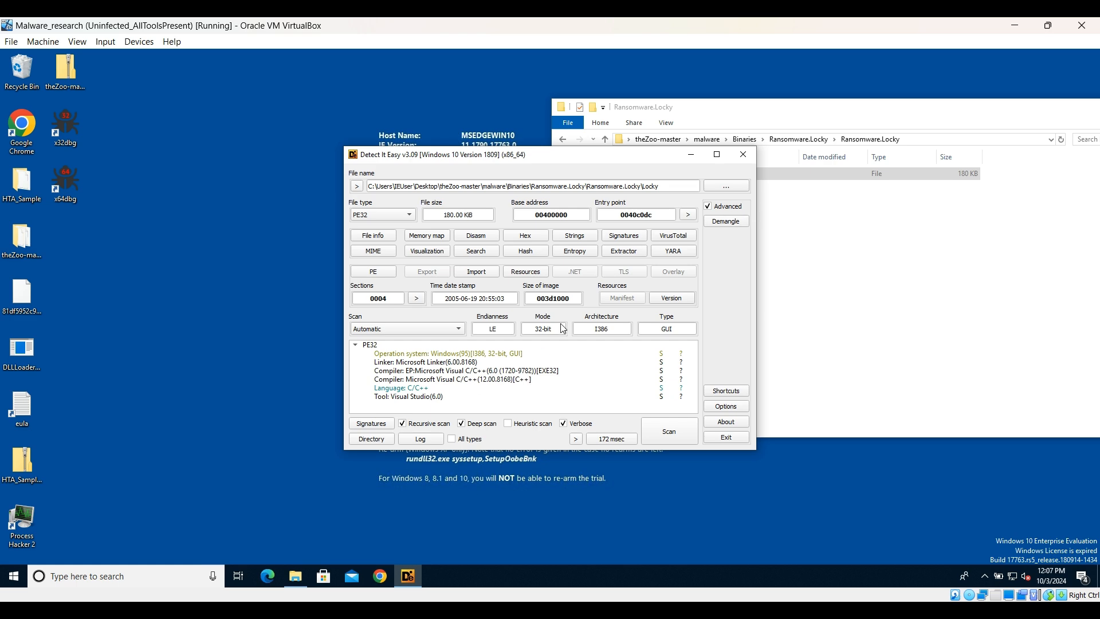
Examine the Locky sample's entropy, including the .text section, and review the detected tool and operating system entries
left_click(574, 252)
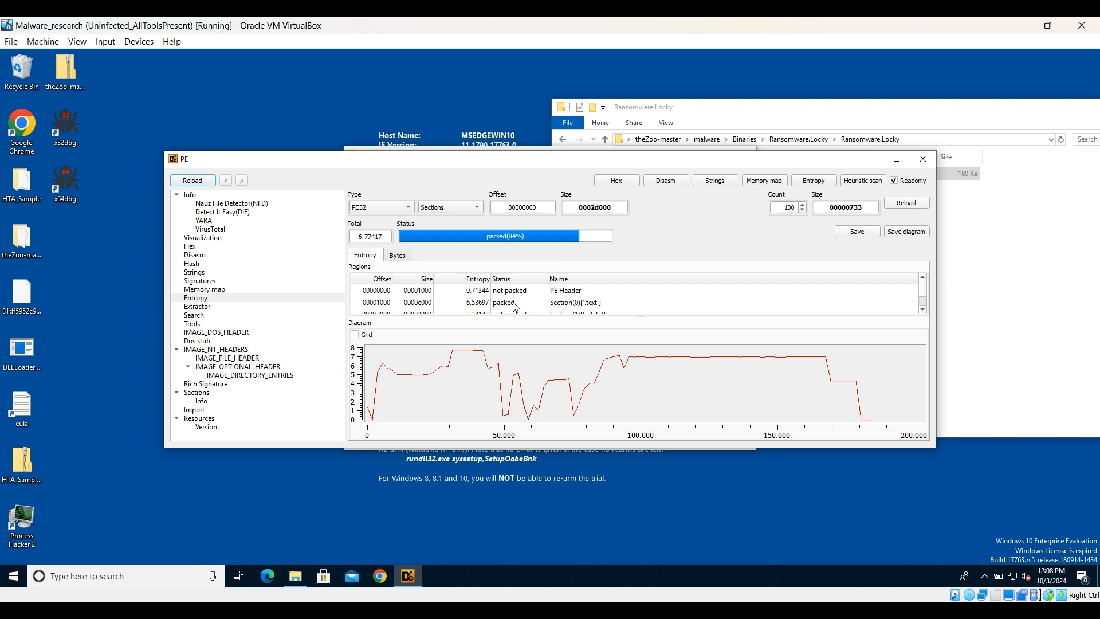
left_click(515, 304)
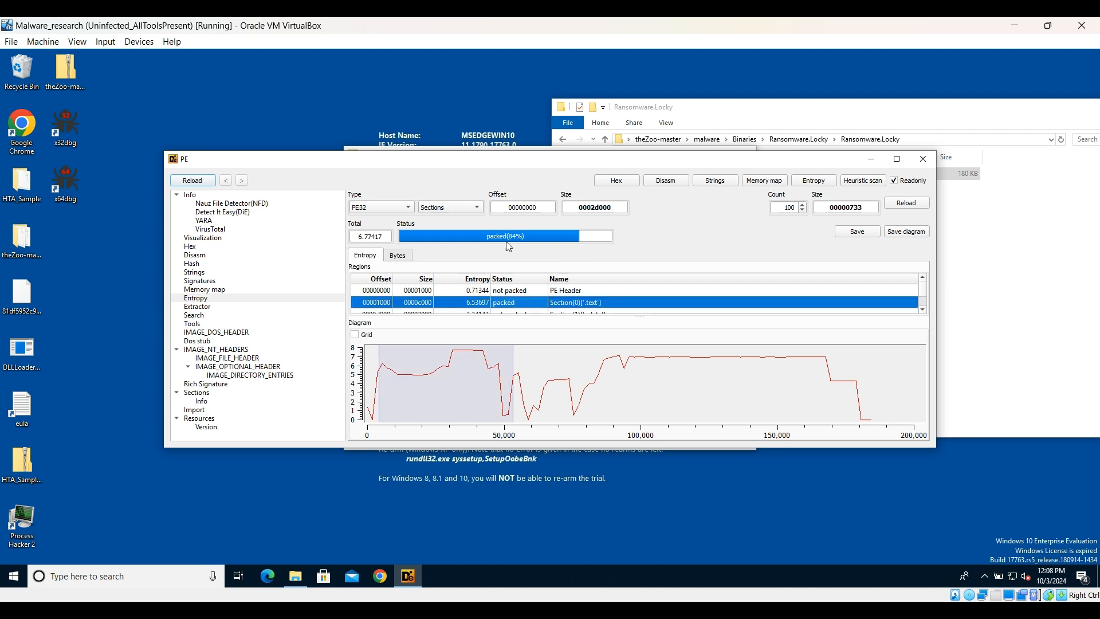
left_click(922, 158)
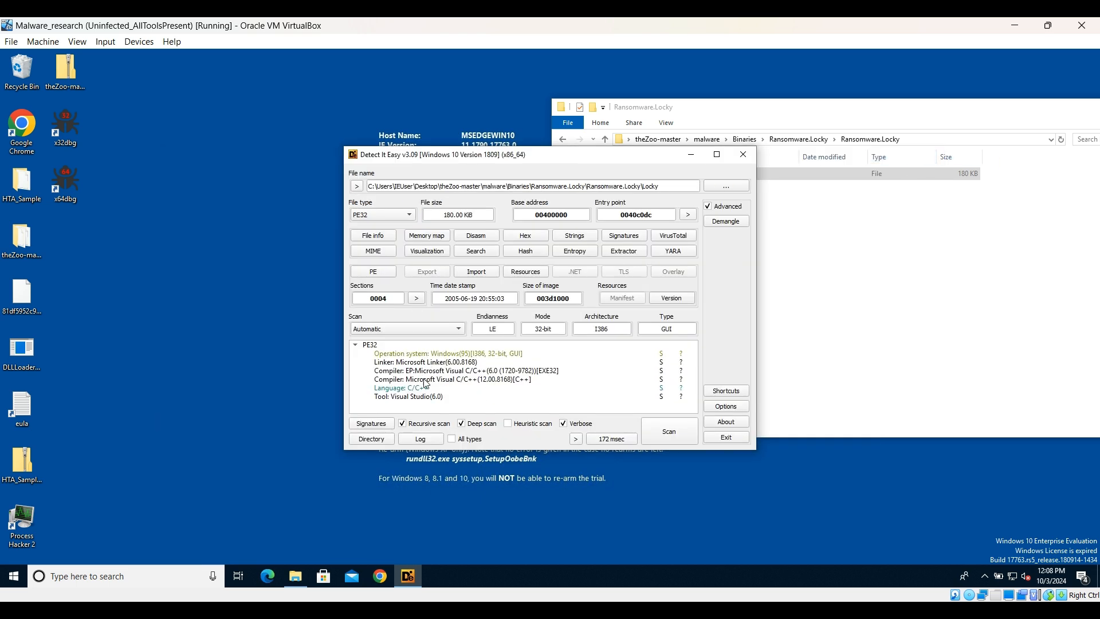
left_click(421, 397)
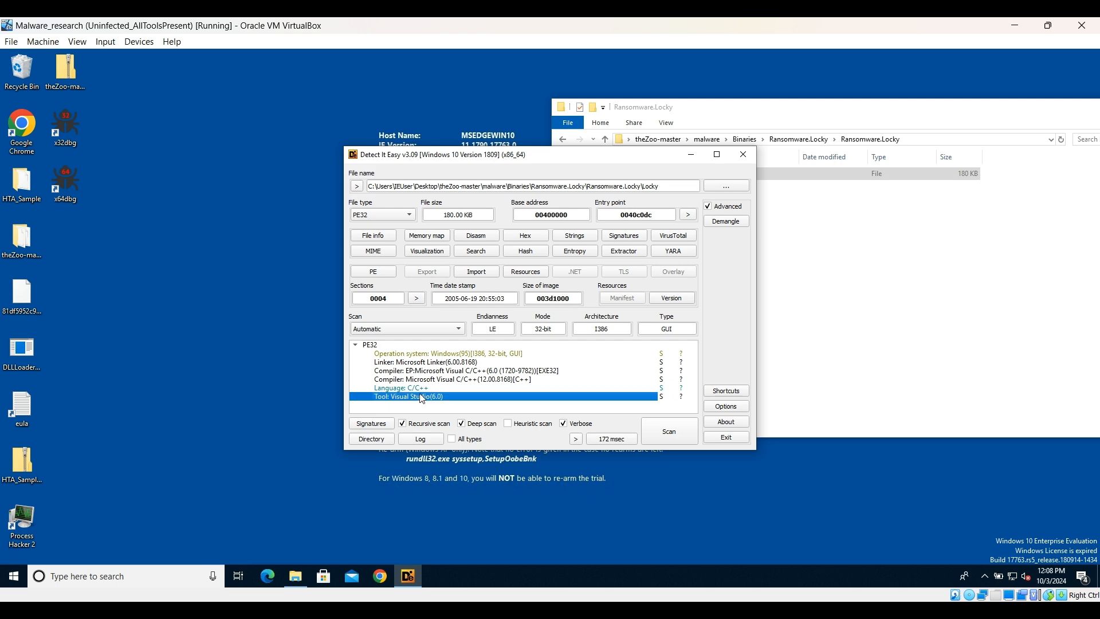
left_click(424, 356)
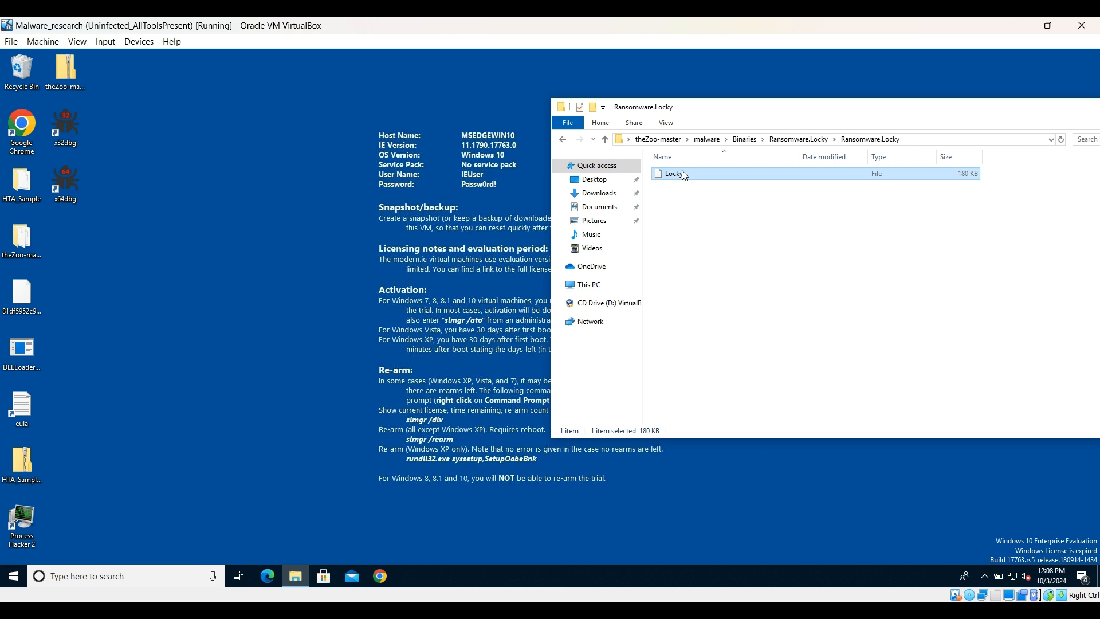
Open the Locky file from the Ransomware.Locky folder in x32dbg and minimize the folder window
left_click_drag(682, 170, 74, 130)
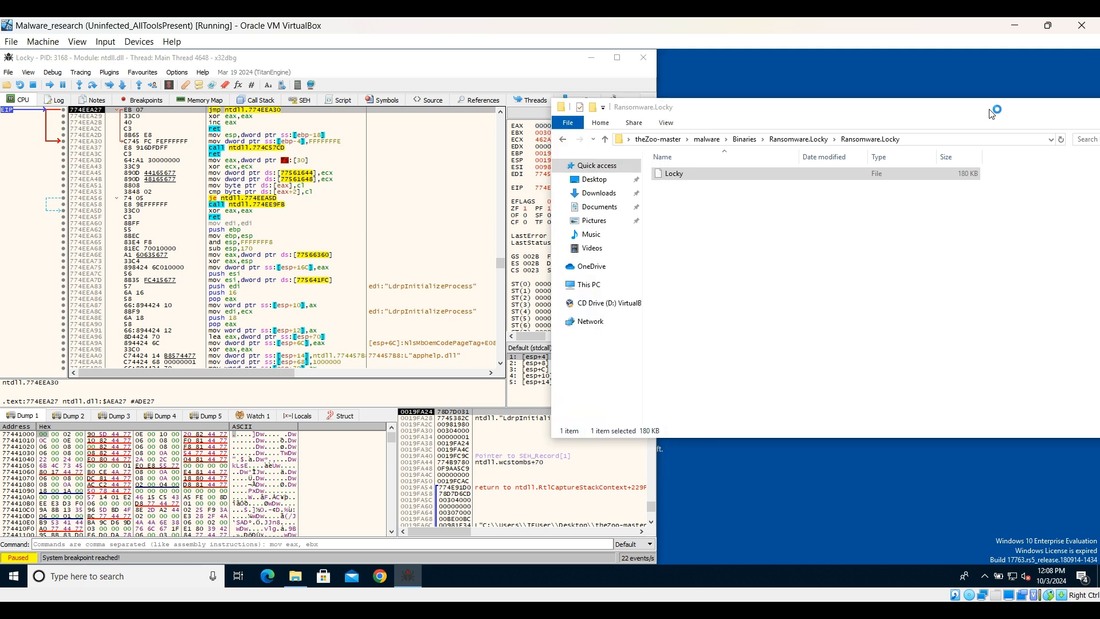
left_click_drag(992, 113, 846, 111)
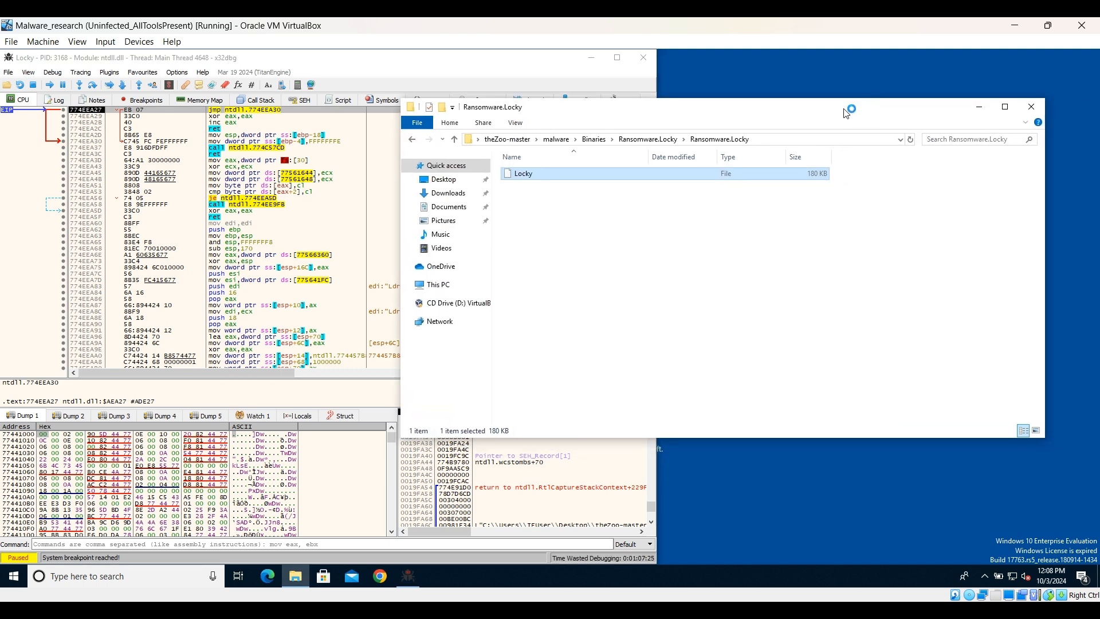
left_click(980, 108)
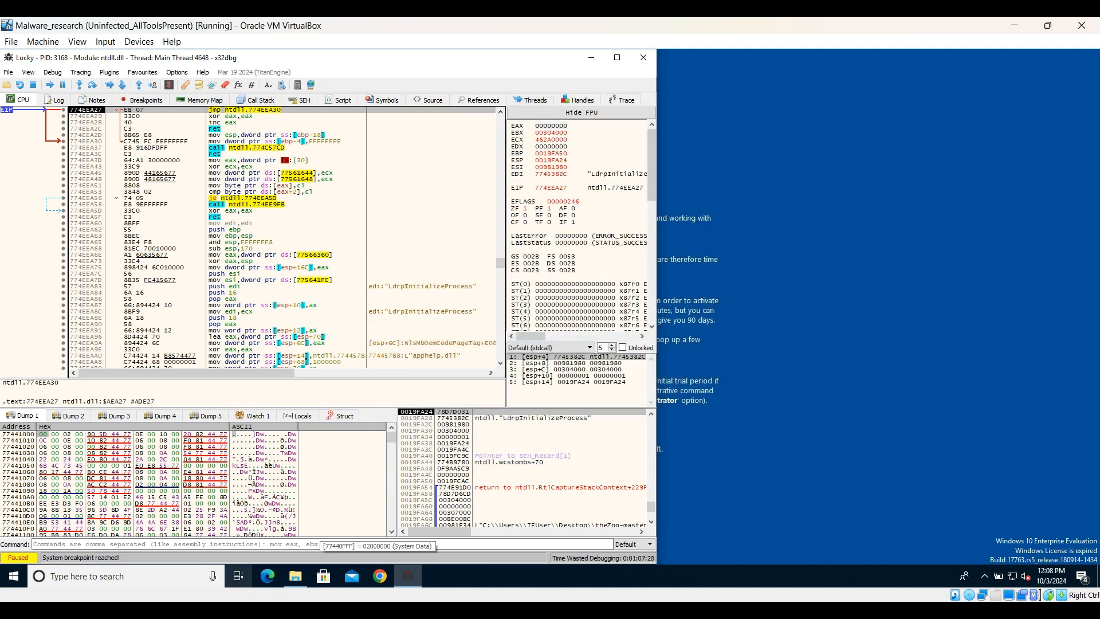
Find and launch Process Hacker 2 alongside the debugger
left_click(103, 577)
type("process")
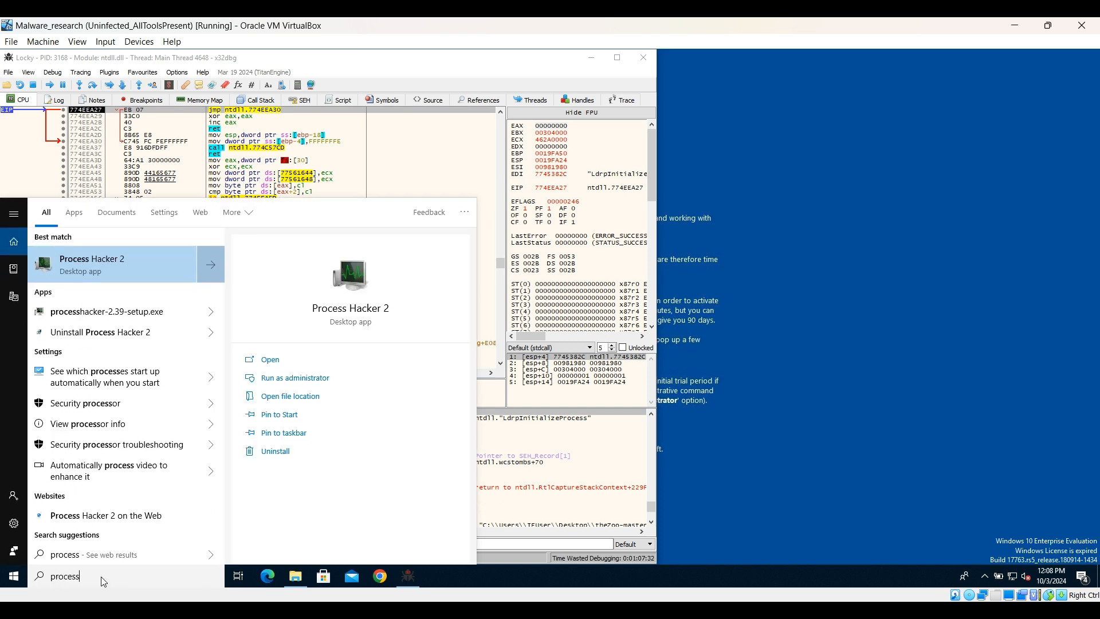
key("Return")
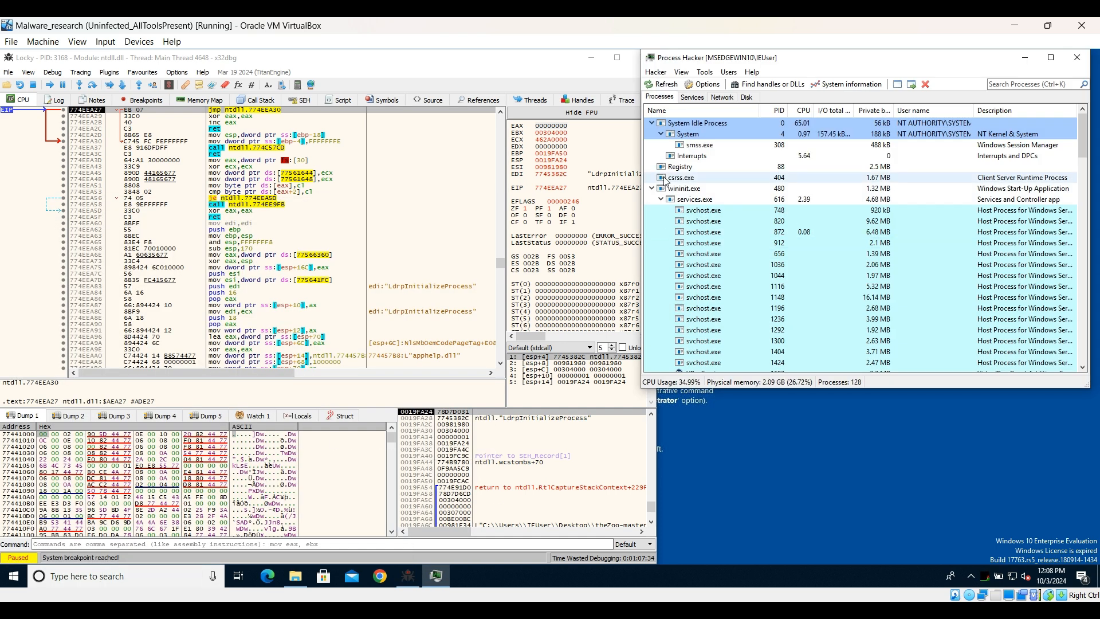
Collapse the System Idle Process, wininit.exe and winlogon.exe groups, enlarge the Process Hacker window and locate Locky under x32dbg.exe
left_click(651, 122)
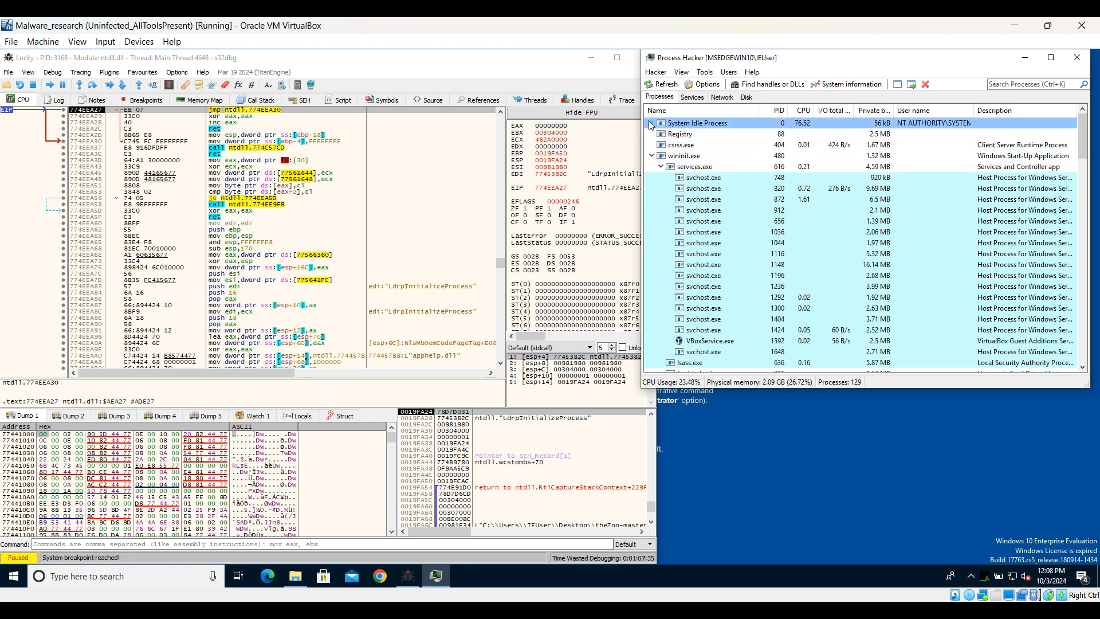
left_click(652, 155)
left_click(652, 178)
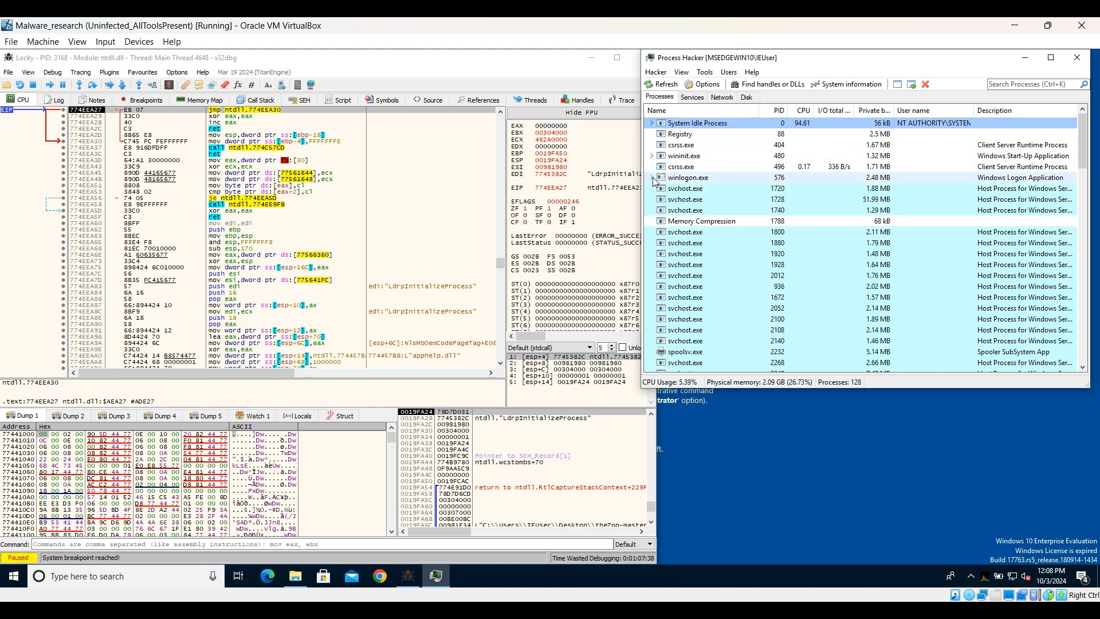
scroll(738, 264, "down", 5)
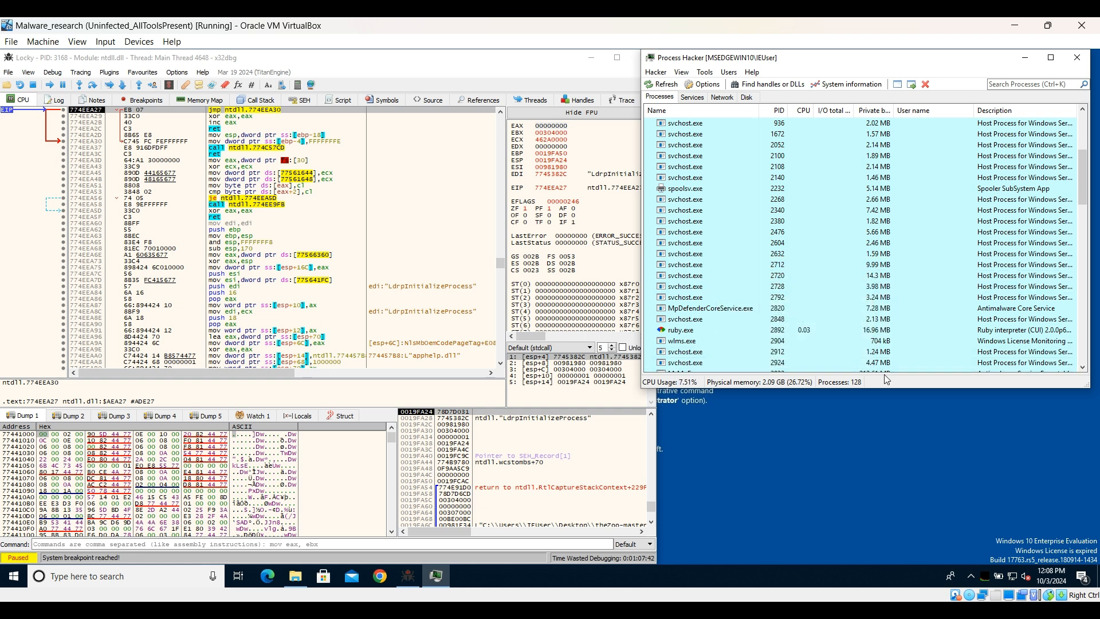
left_click_drag(888, 389, 949, 564)
scroll(814, 432, "down", 13)
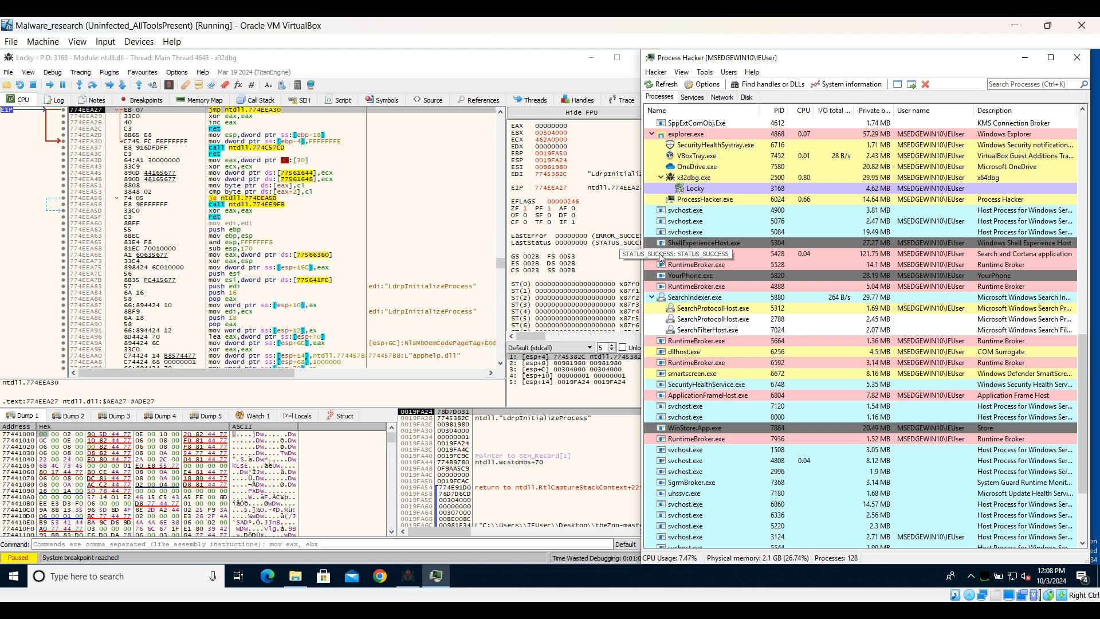
mouse_move(694, 190)
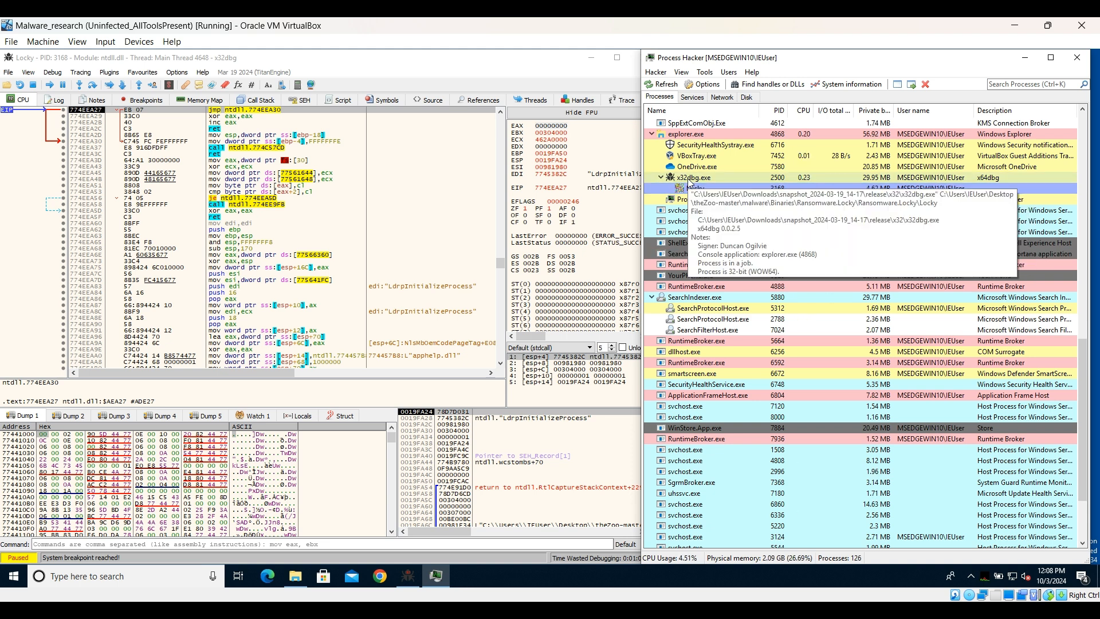
Launch Process Monitor (procmon), dismiss its startup filter dialog without changing the filters, and minimize its window
left_click(163, 579)
type("procmon")
key("Return")
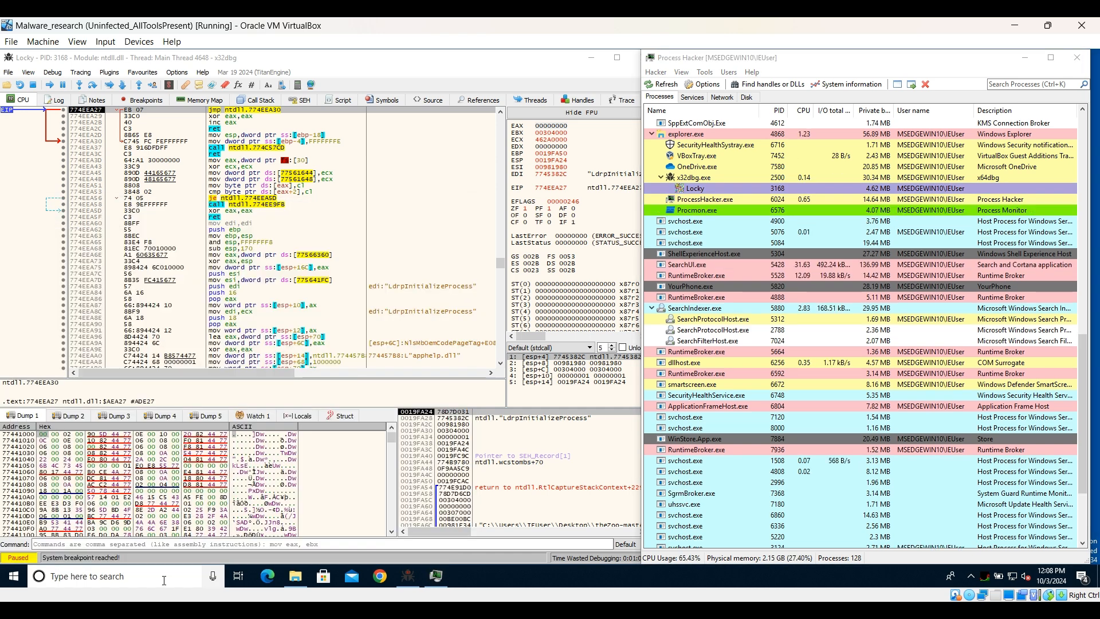
left_click(490, 387)
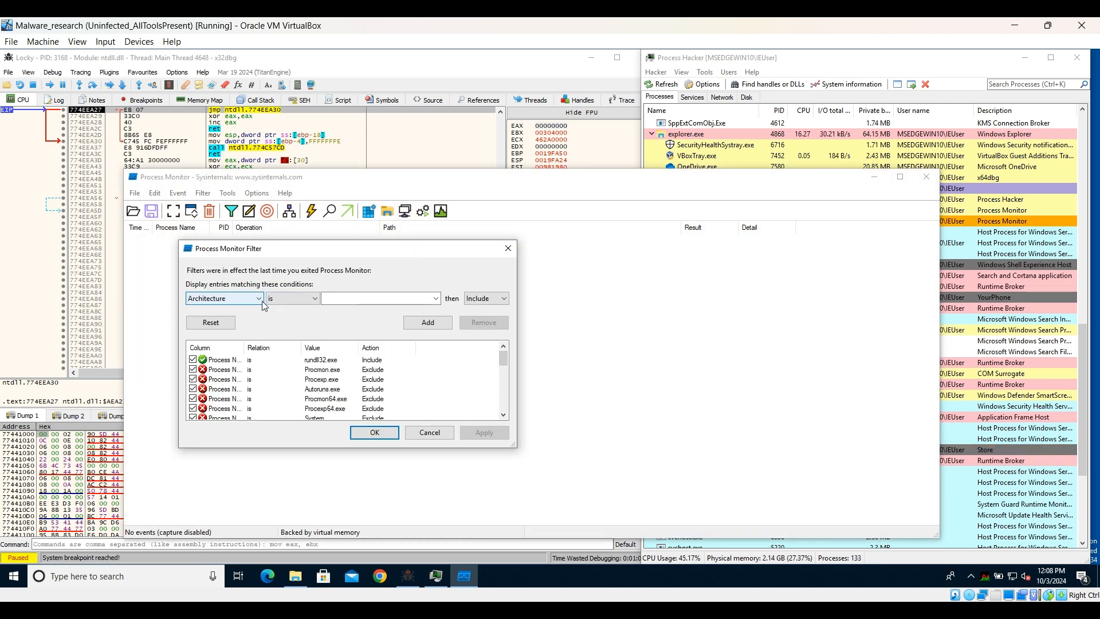
left_click(506, 249)
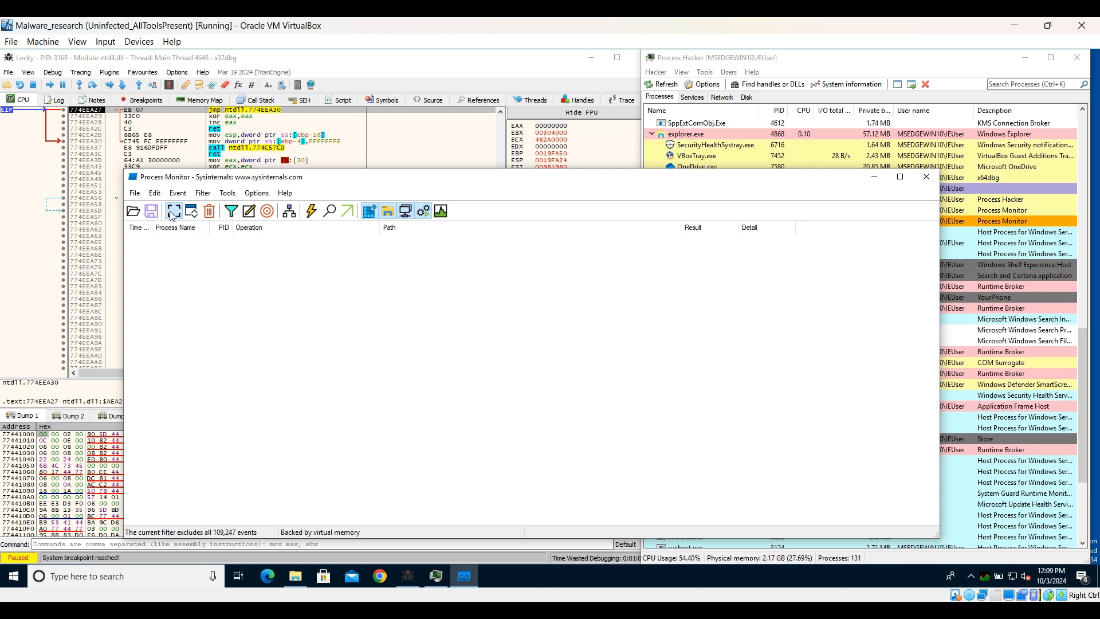
left_click(872, 177)
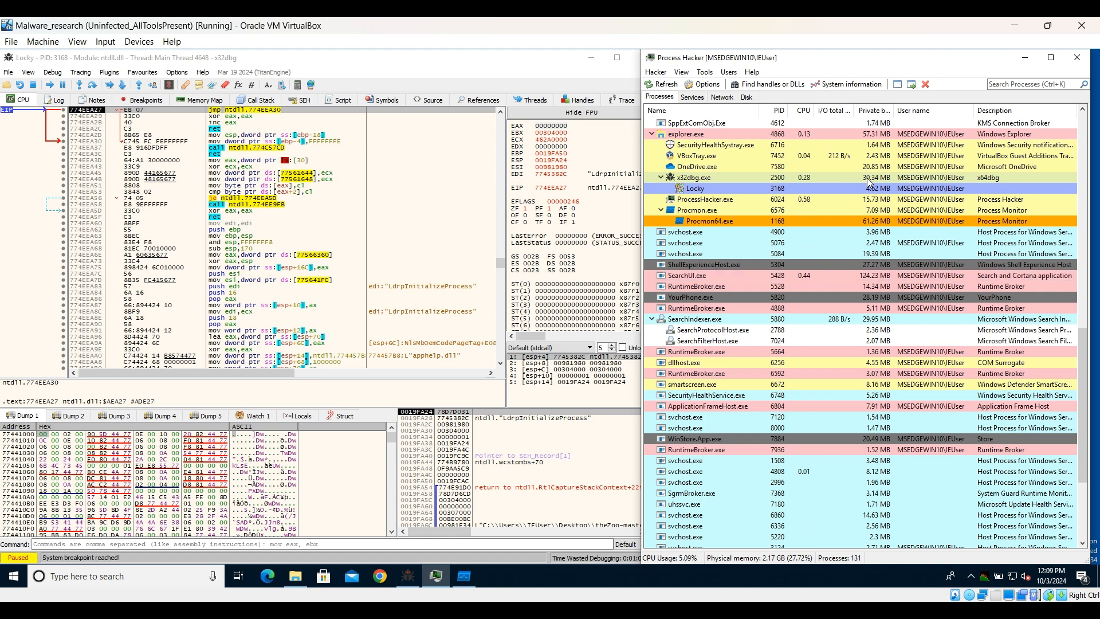
Maximize x32dbg, enlarge the disassembly text and adjust the width of the disassembly pane beside the registers
left_click(616, 60)
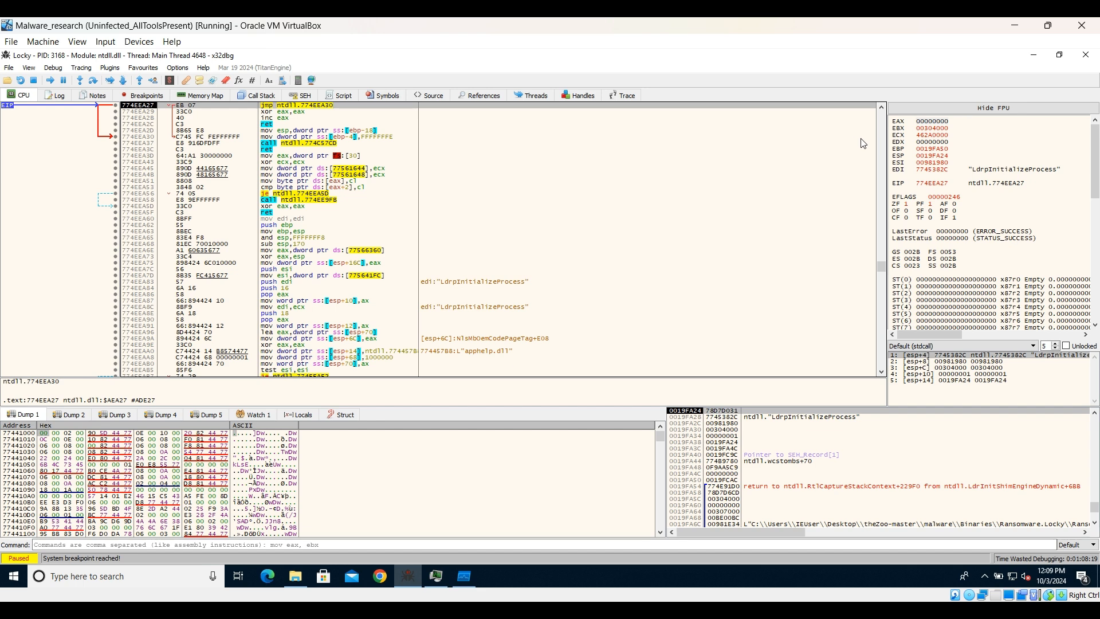
left_click_drag(885, 139, 640, 152)
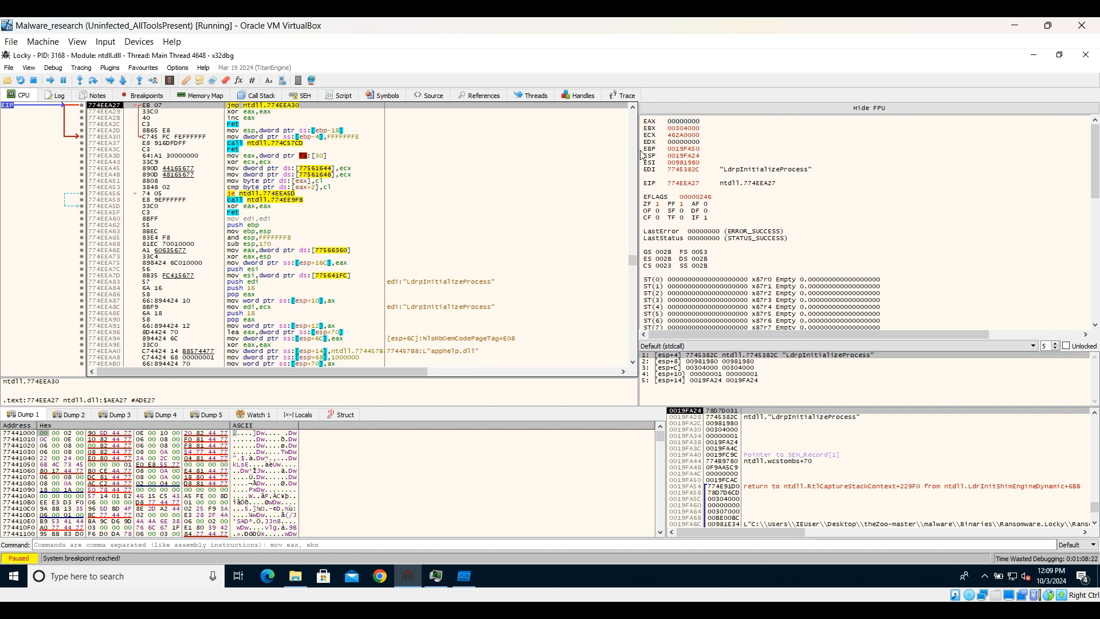
right_click(474, 165)
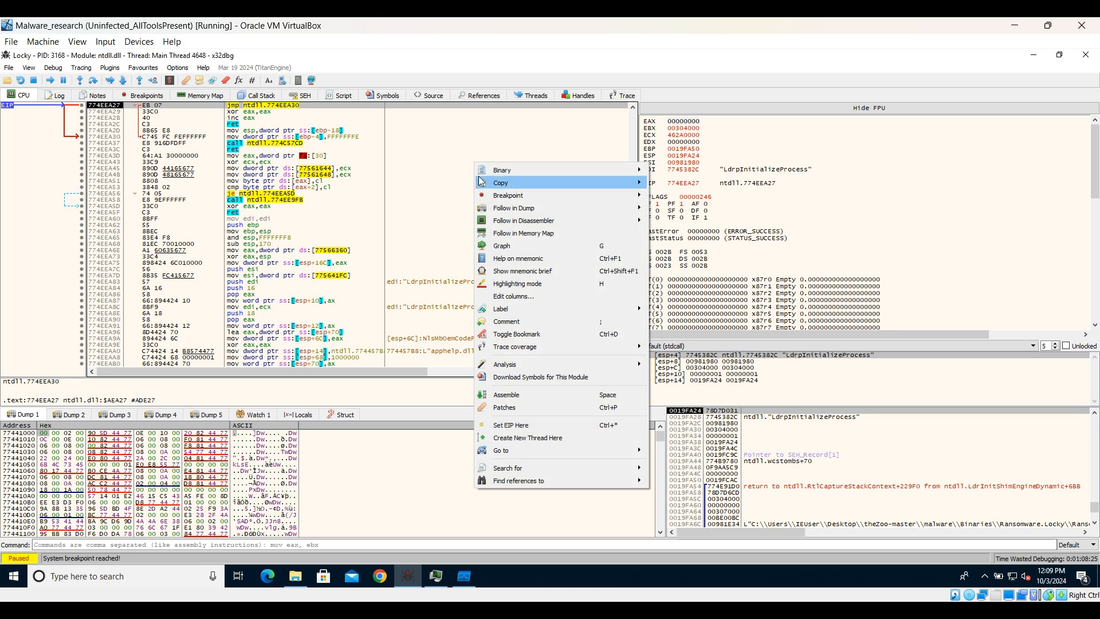
left_click(409, 149)
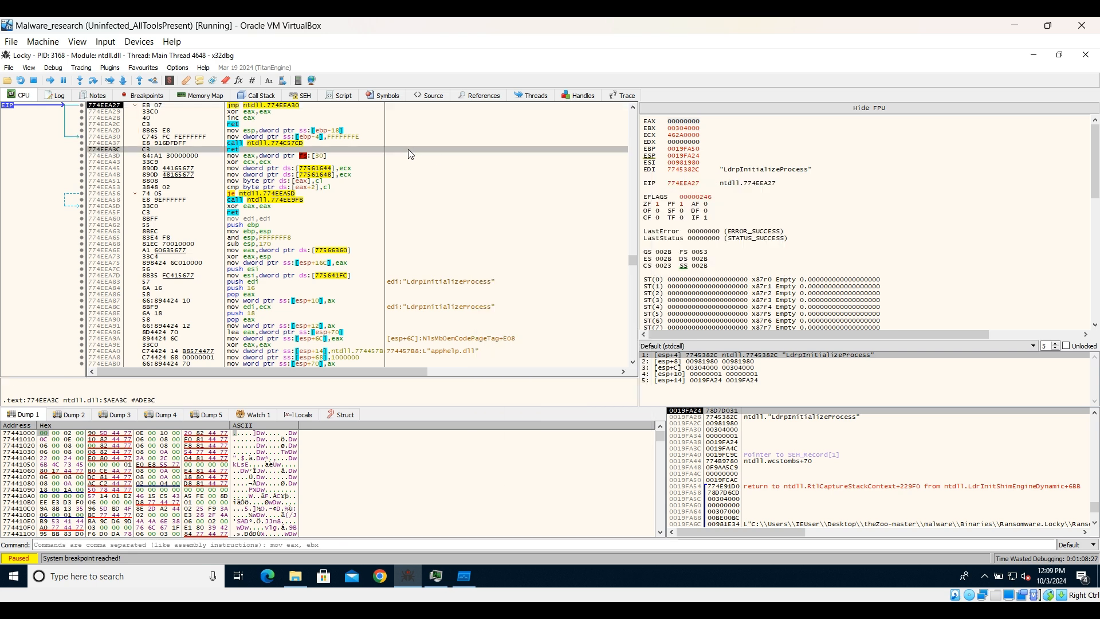
left_click(410, 155)
scroll(410, 156, "up", 2)
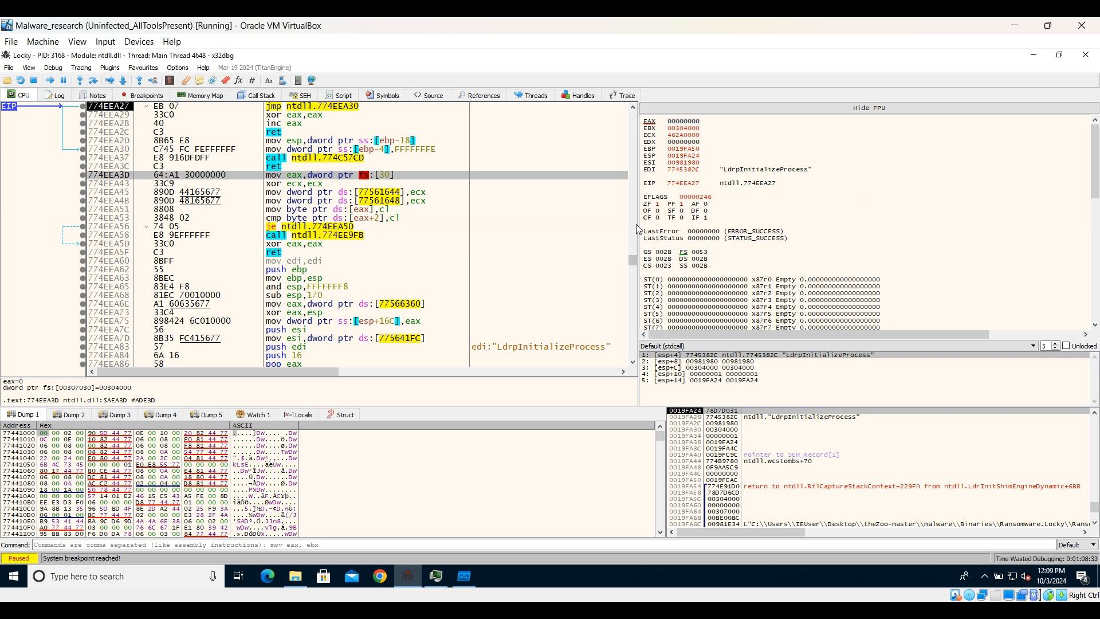
left_click_drag(637, 223, 754, 226)
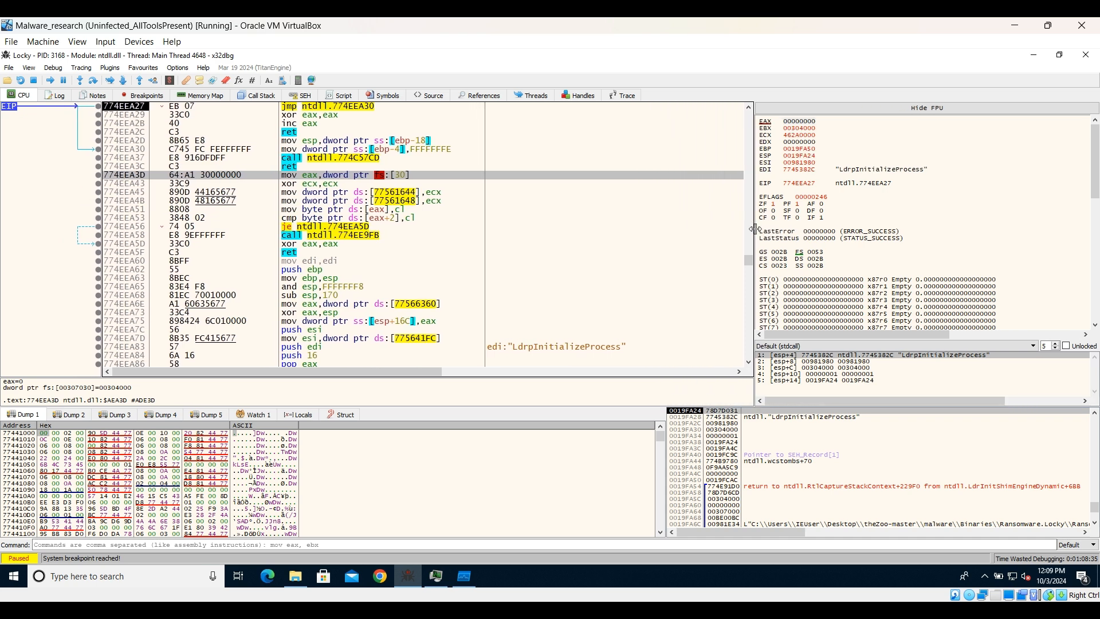
Search all user modules for string references and look through the Locky strings in the results
right_click(574, 212)
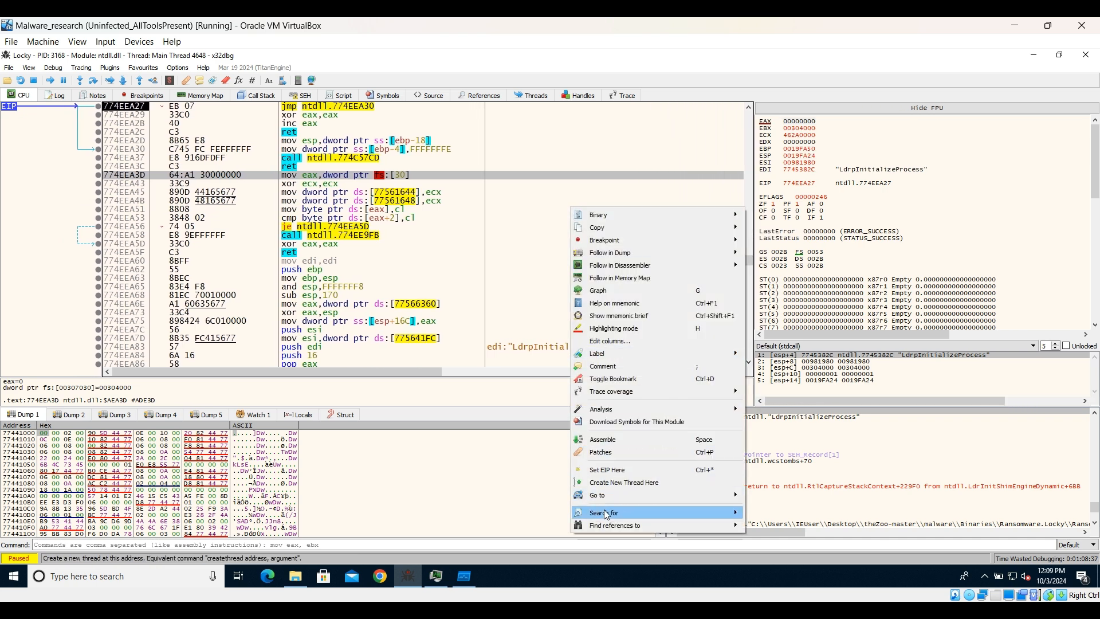
mouse_move(606, 514)
mouse_move(761, 539)
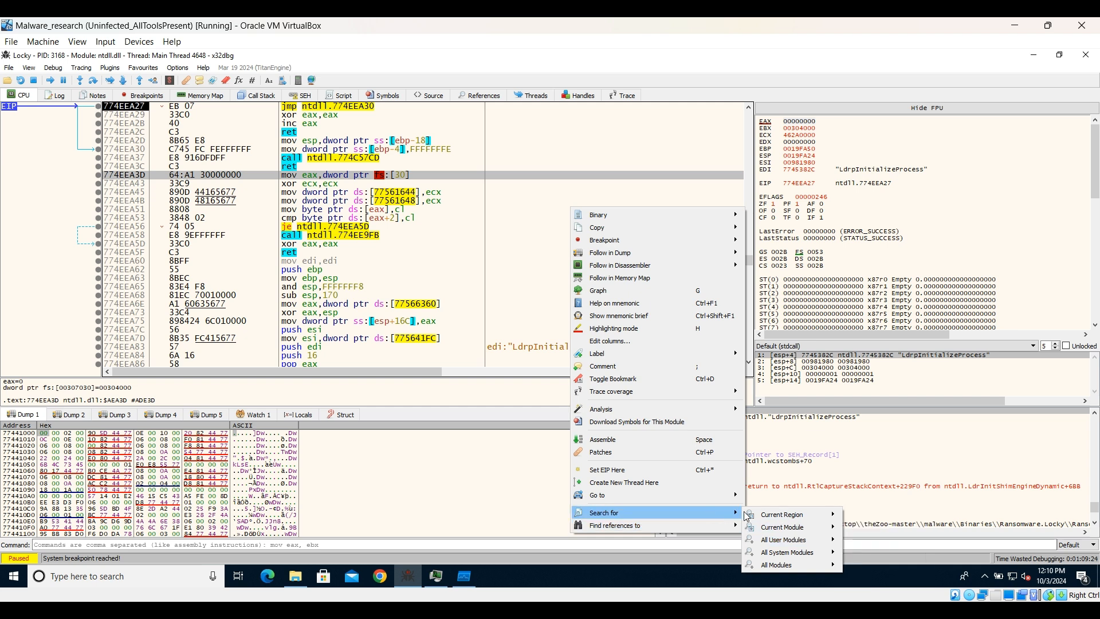
mouse_move(800, 541)
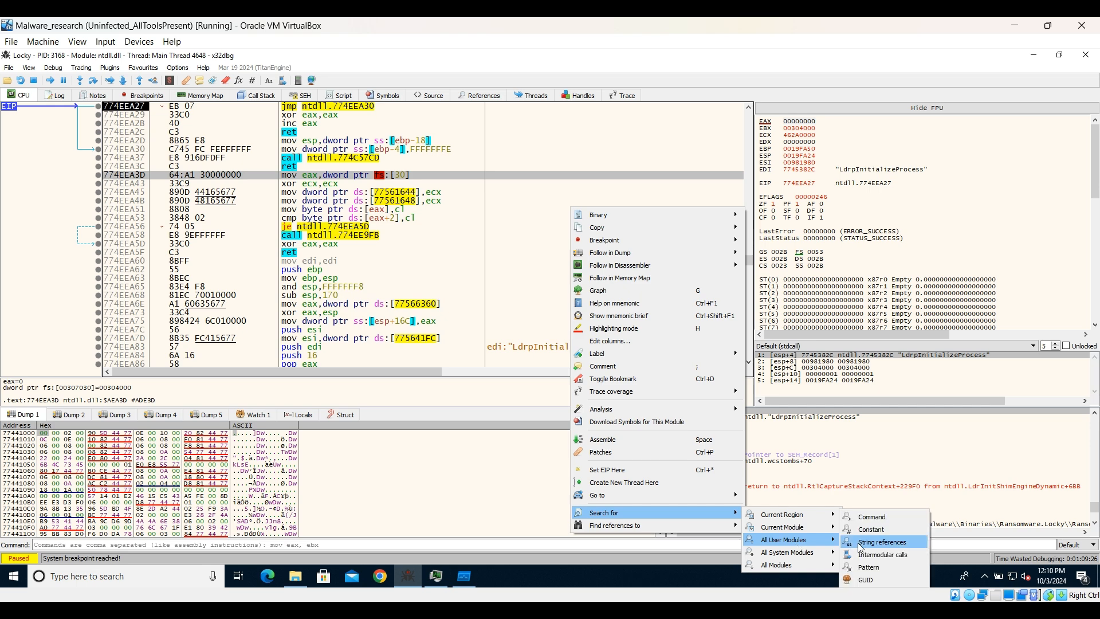
left_click(860, 541)
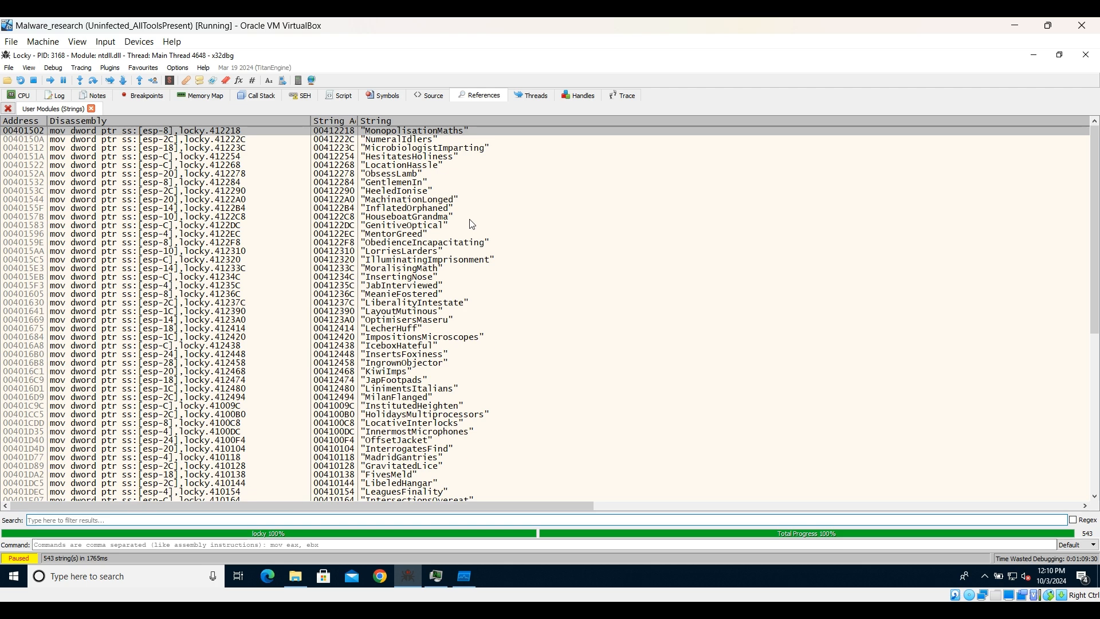
scroll(487, 307, "down", 5)
scroll(486, 307, "down", 4)
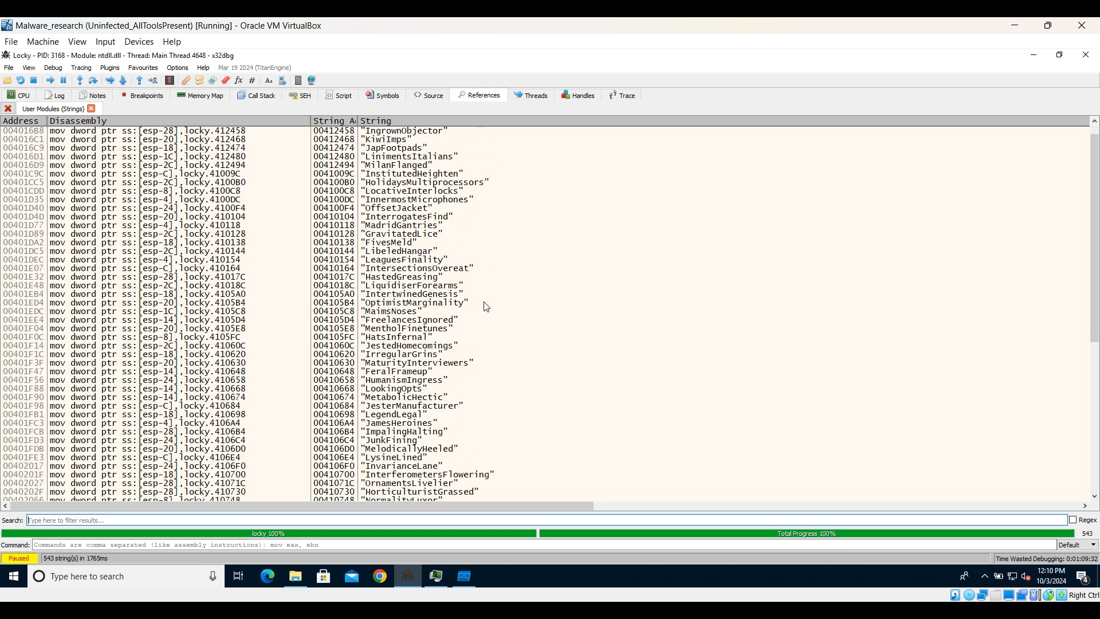
Examine the remaining Locky string references down to the end of the list, including the middle entries again
scroll(487, 307, "down", 6)
scroll(486, 307, "down", 15)
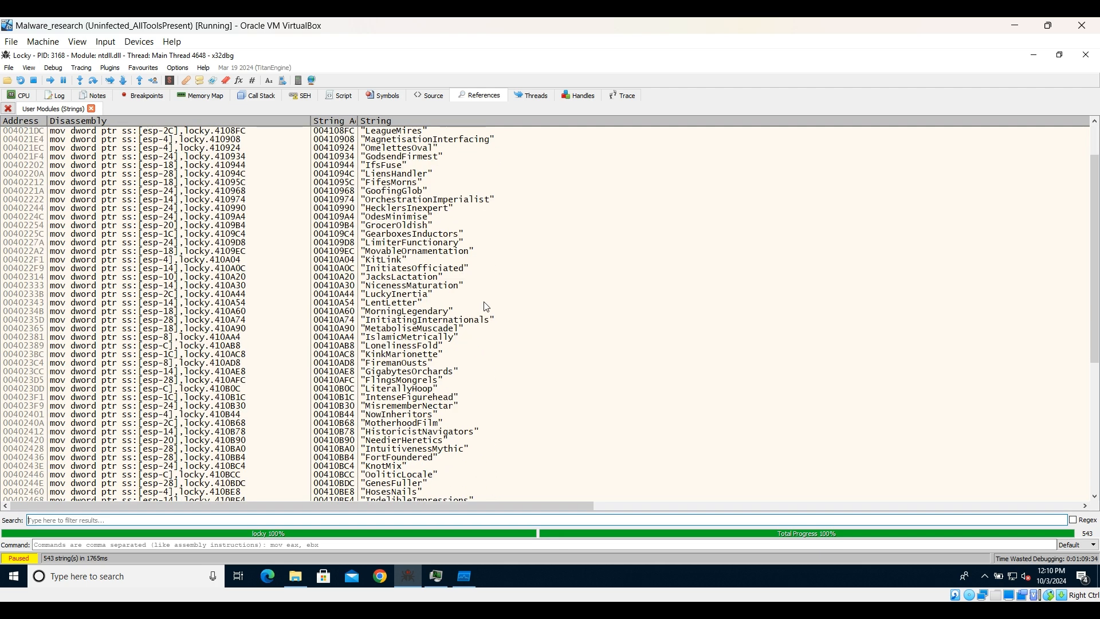
scroll(414, 349, "down", 20)
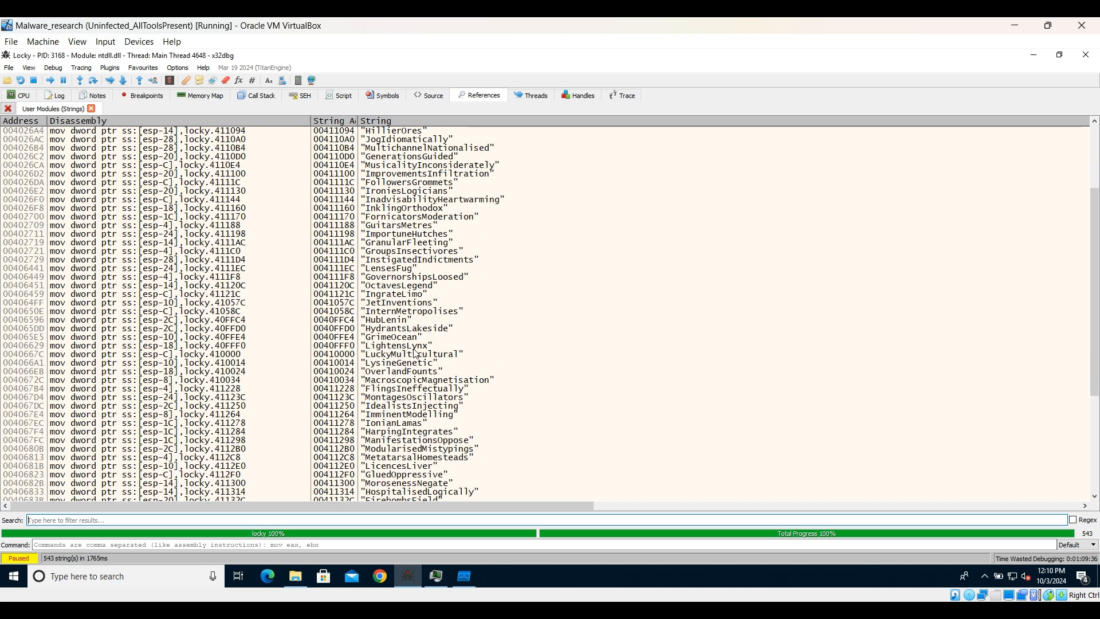
left_click_drag(1092, 305, 1095, 389)
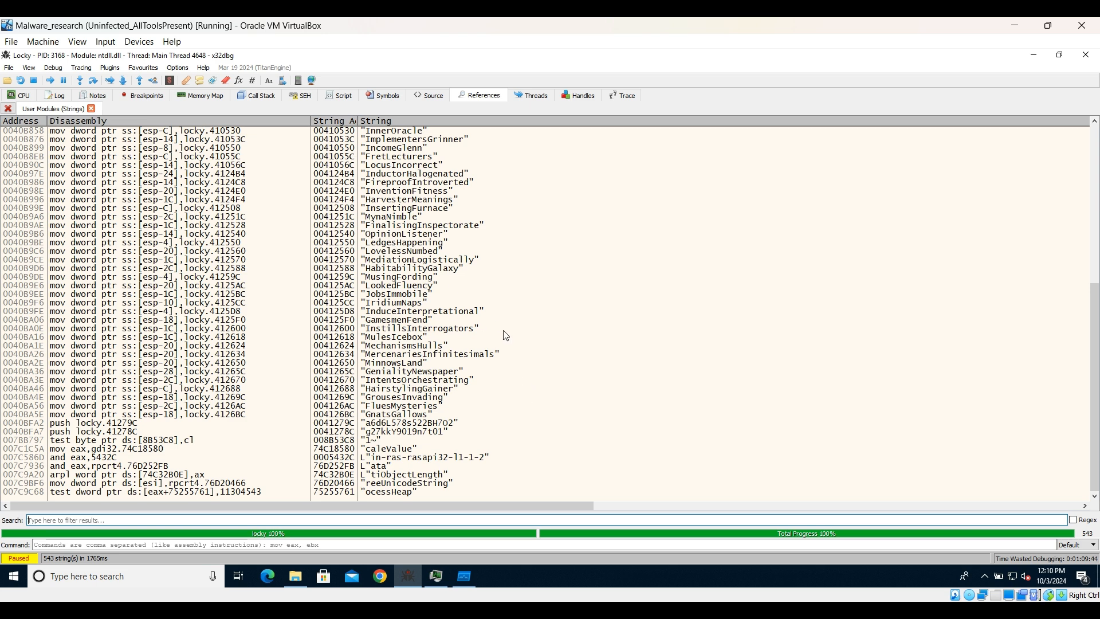
scroll(504, 335, "up", 12)
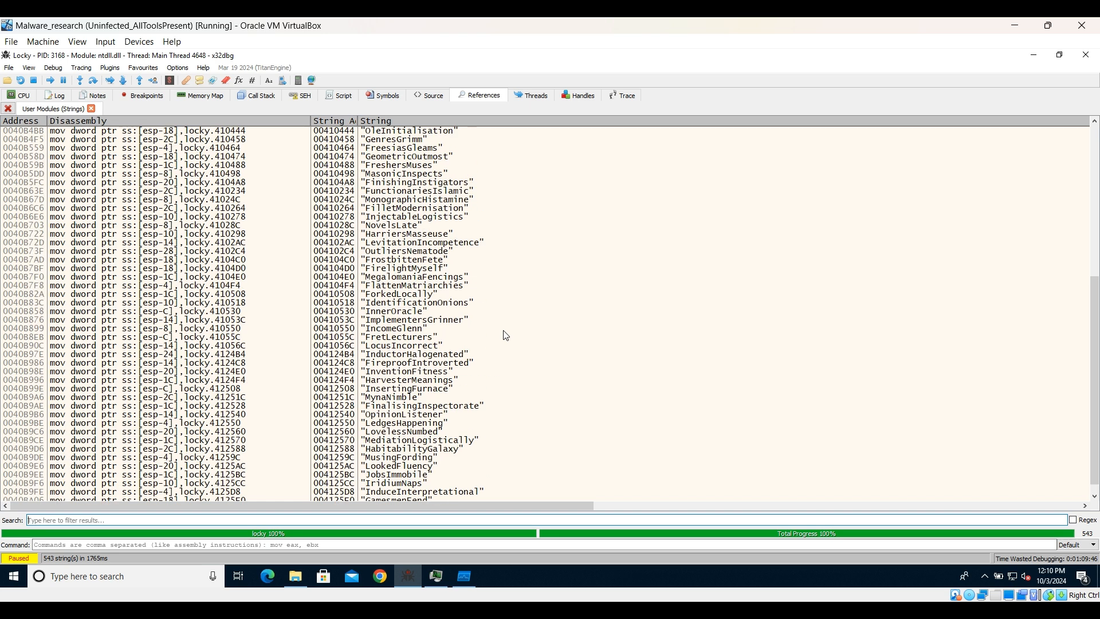
scroll(499, 341, "up", 7)
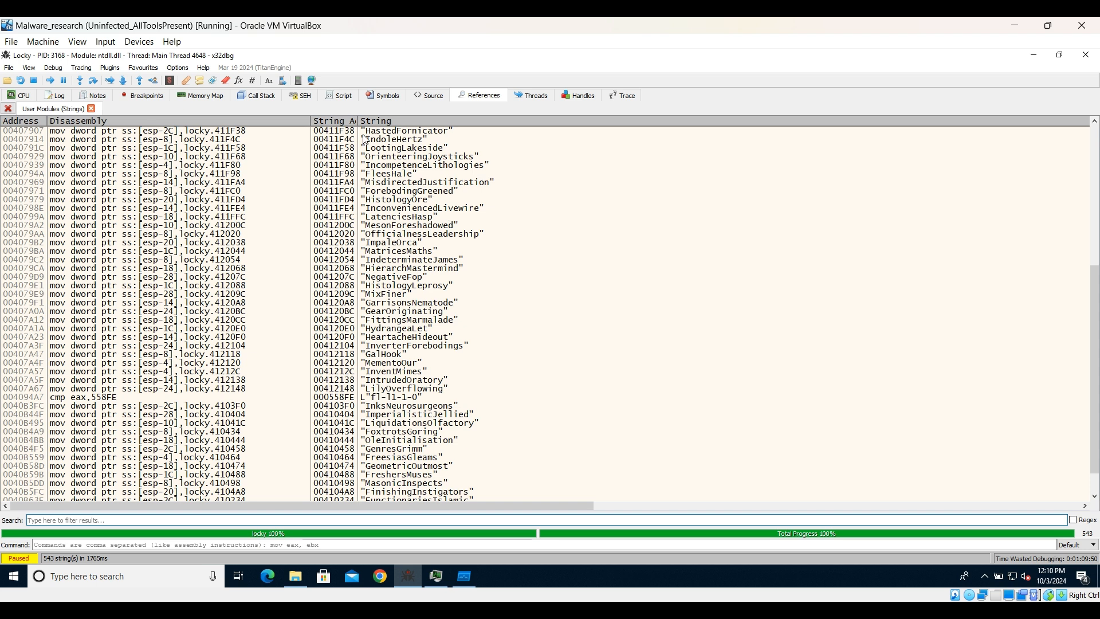
Show the kernel32.dll symbols and review the breakpoints already set on Process32Next, CompareStringA and CreateProcessW
left_click(390, 104)
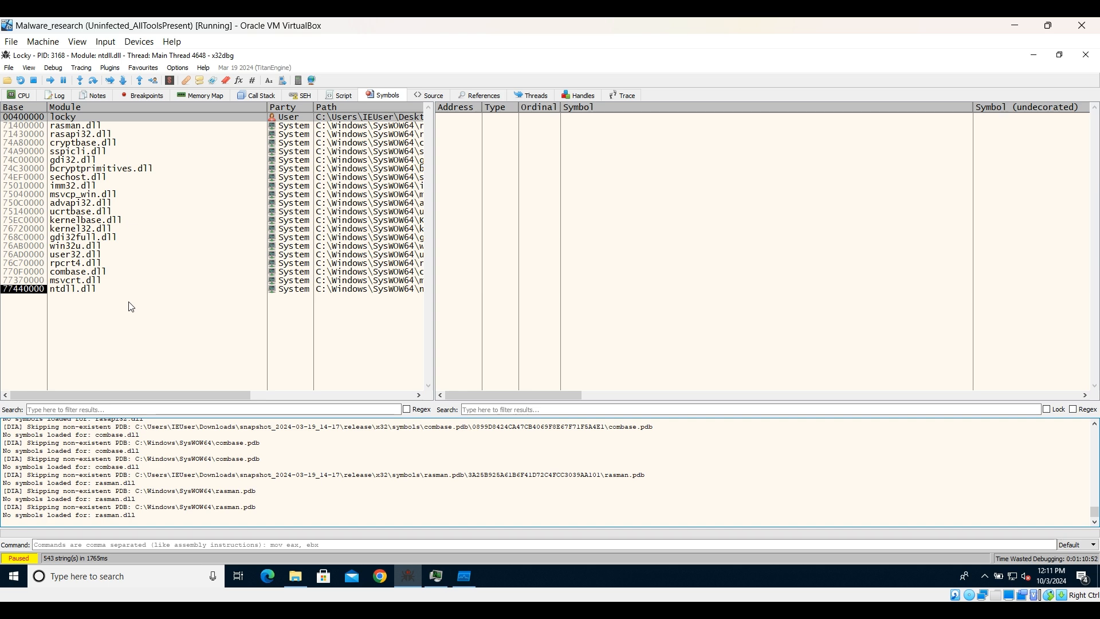
left_click(71, 232)
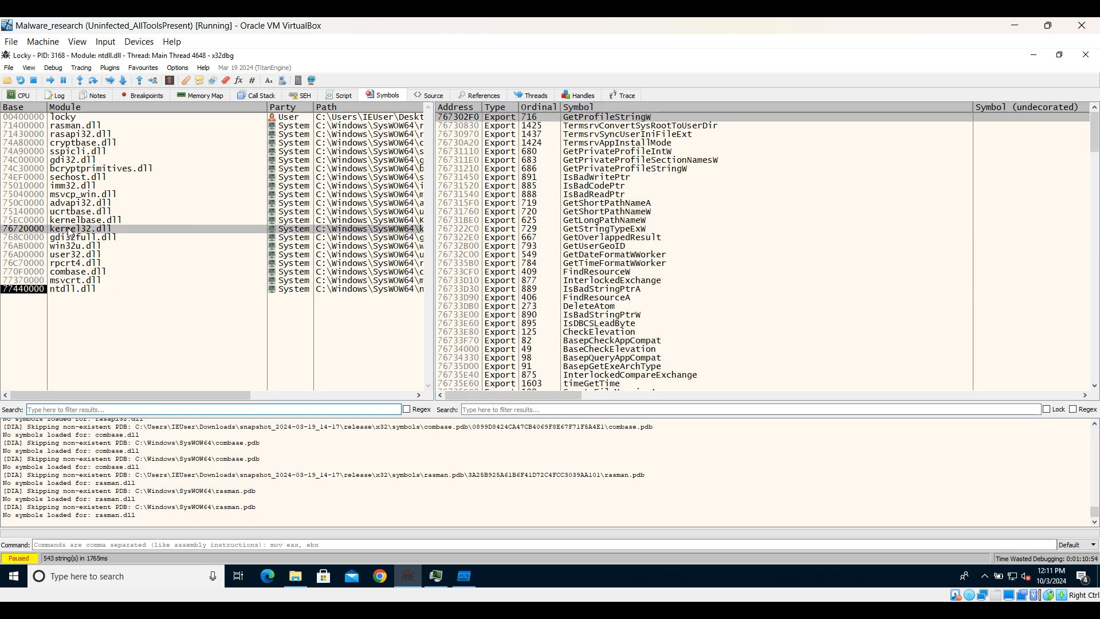
scroll(595, 311, "down", 9)
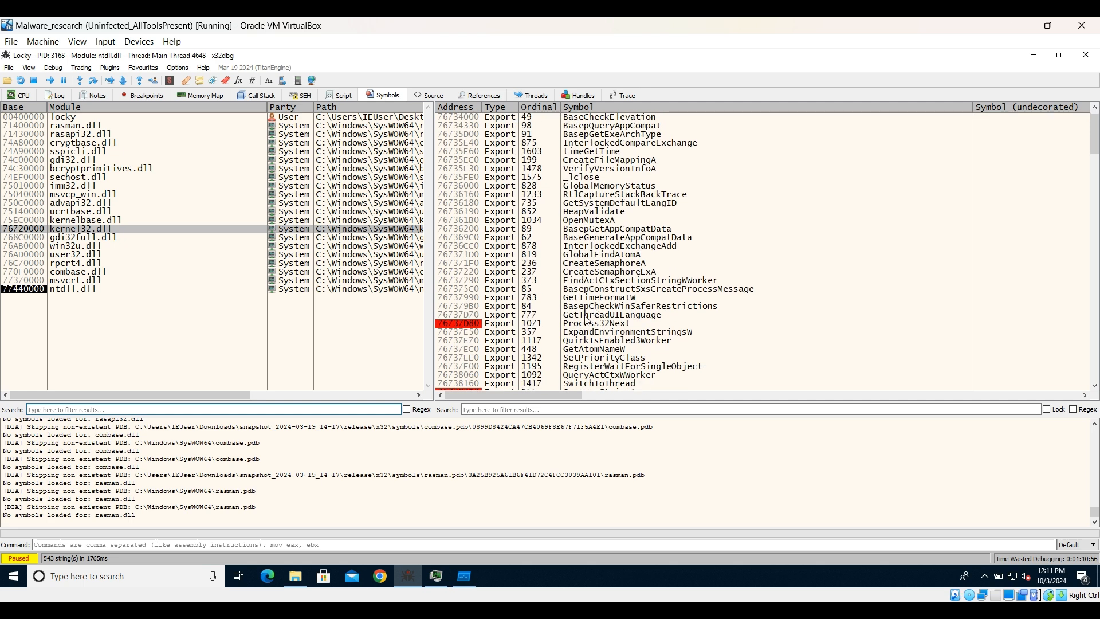
left_click(600, 326)
scroll(599, 325, "down", 4)
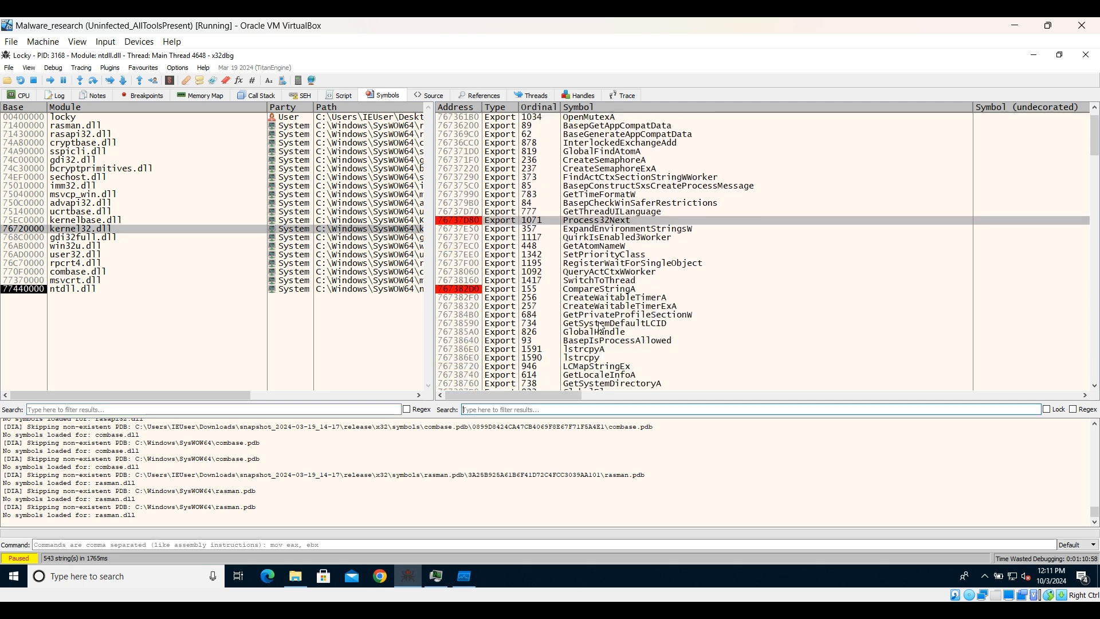
left_click(598, 290)
scroll(600, 295, "down", 2)
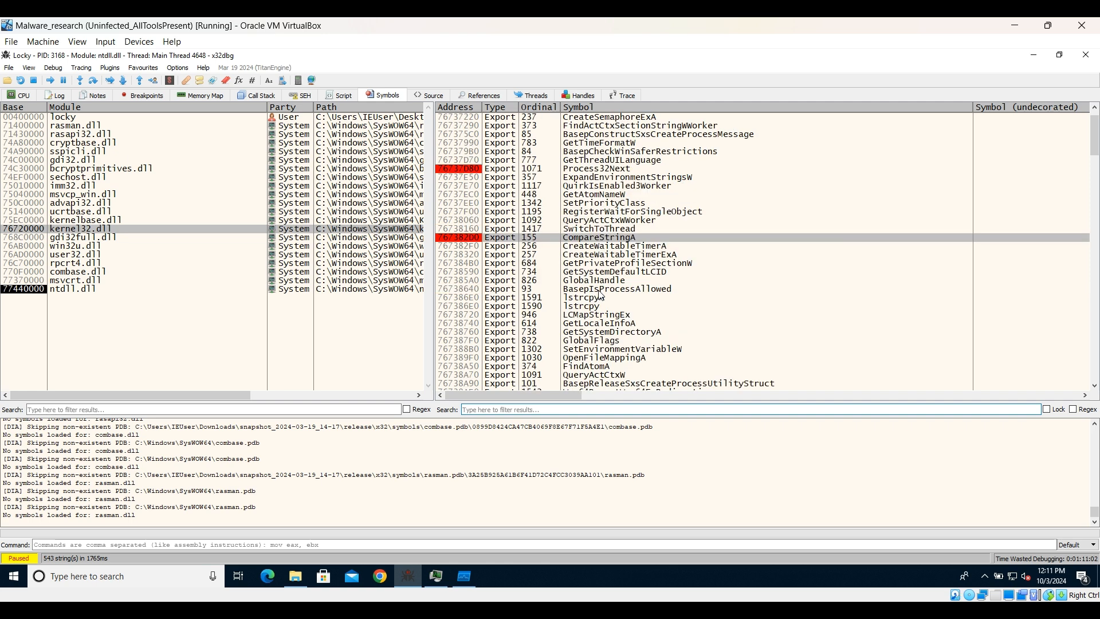
scroll(599, 295, "down", 8)
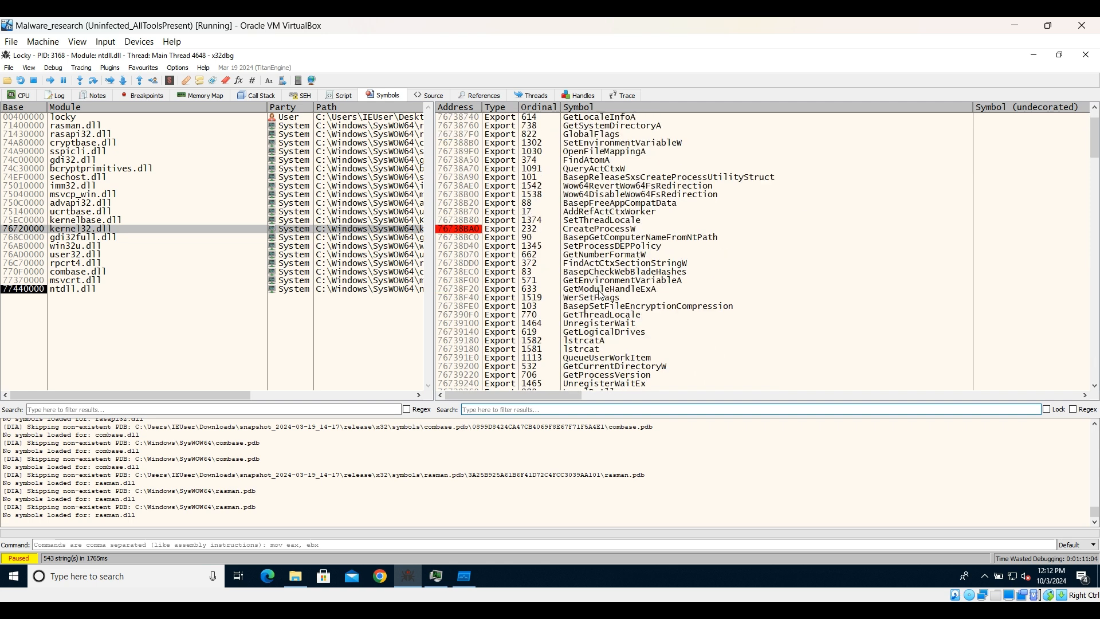
Filter the kernel32.dll symbols by "Virtual" and set breakpoints on the VirtualAlloc and VirtualAllocEx exports
left_click(496, 409)
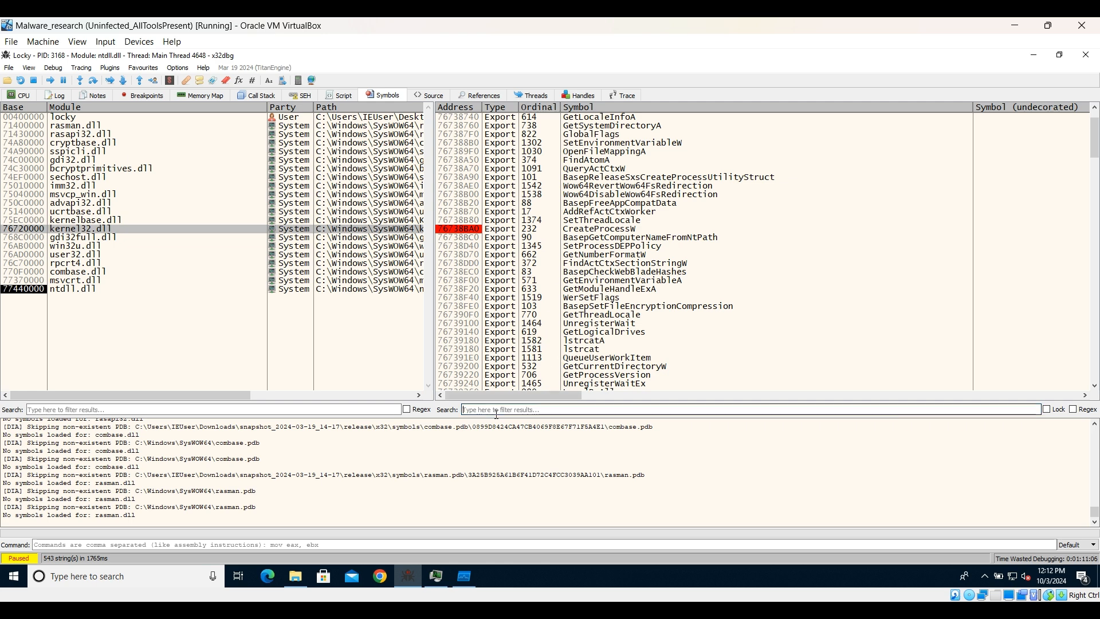
type("Virtual")
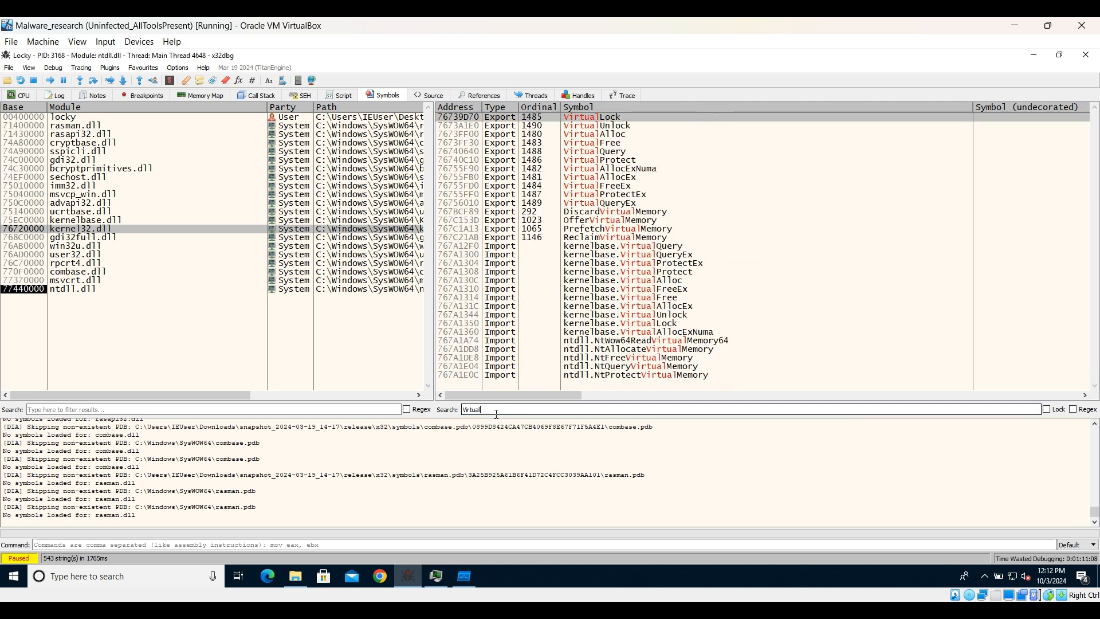
left_click(611, 135)
right_click(456, 135)
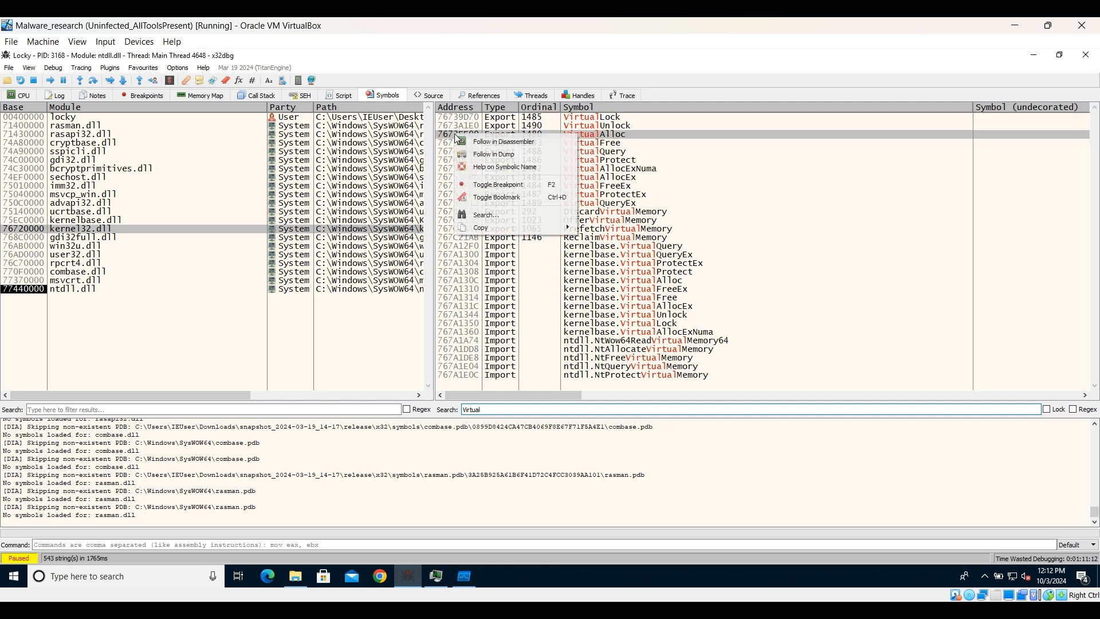
left_click(482, 185)
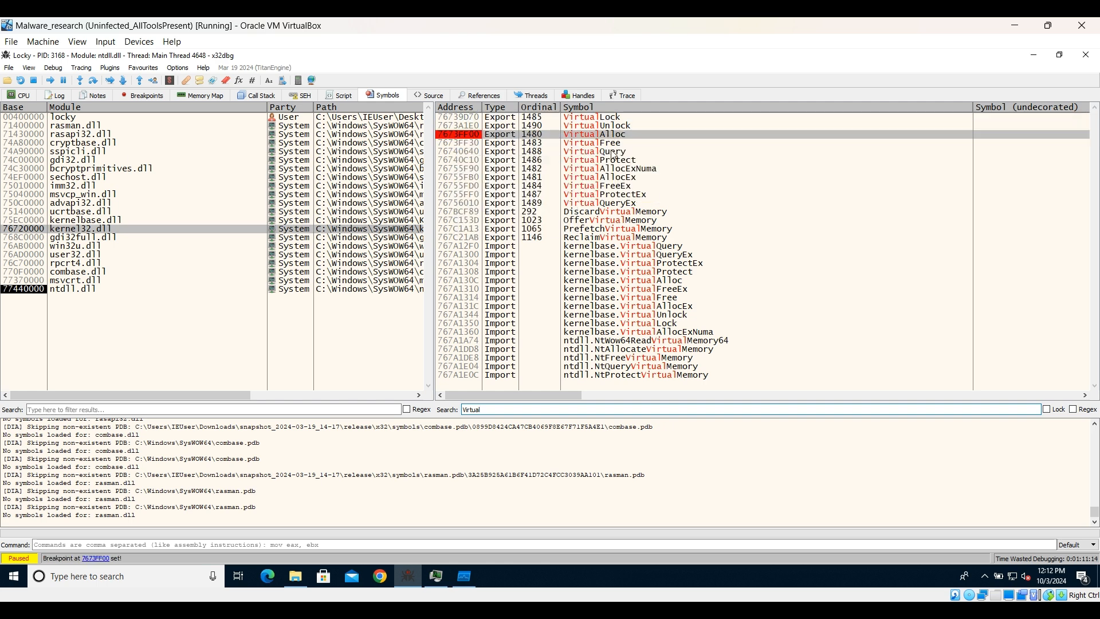
left_click(588, 178)
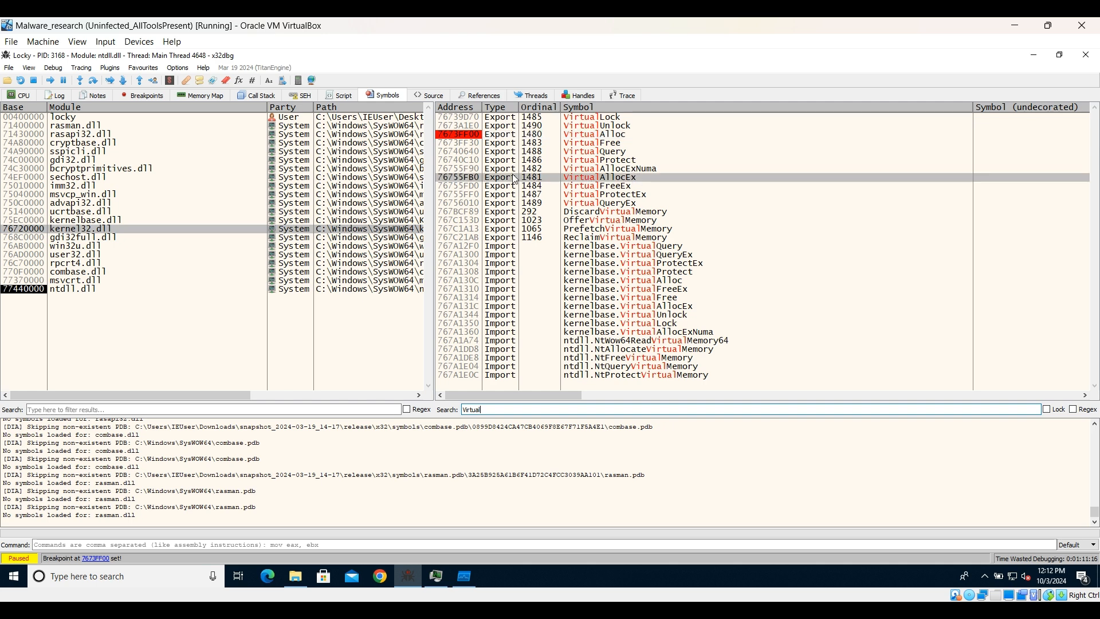
right_click(443, 182)
left_click(482, 229)
Clear the symbol filter and set a breakpoint on the SuspendThread export of kernel32.dll
left_click_drag(497, 408, 441, 405)
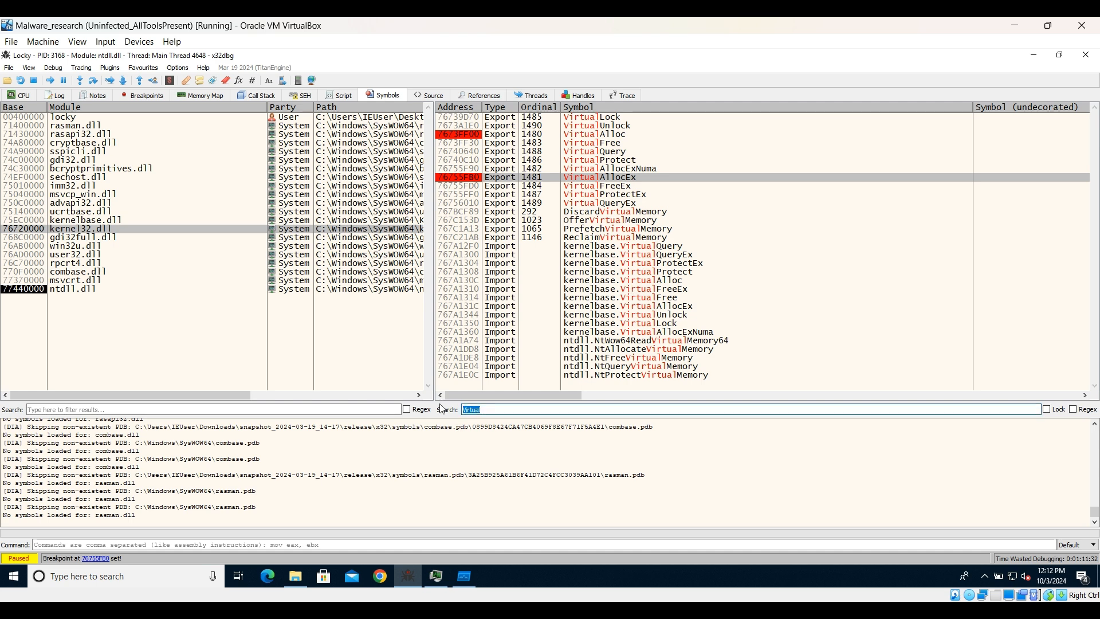
key("BackSpace")
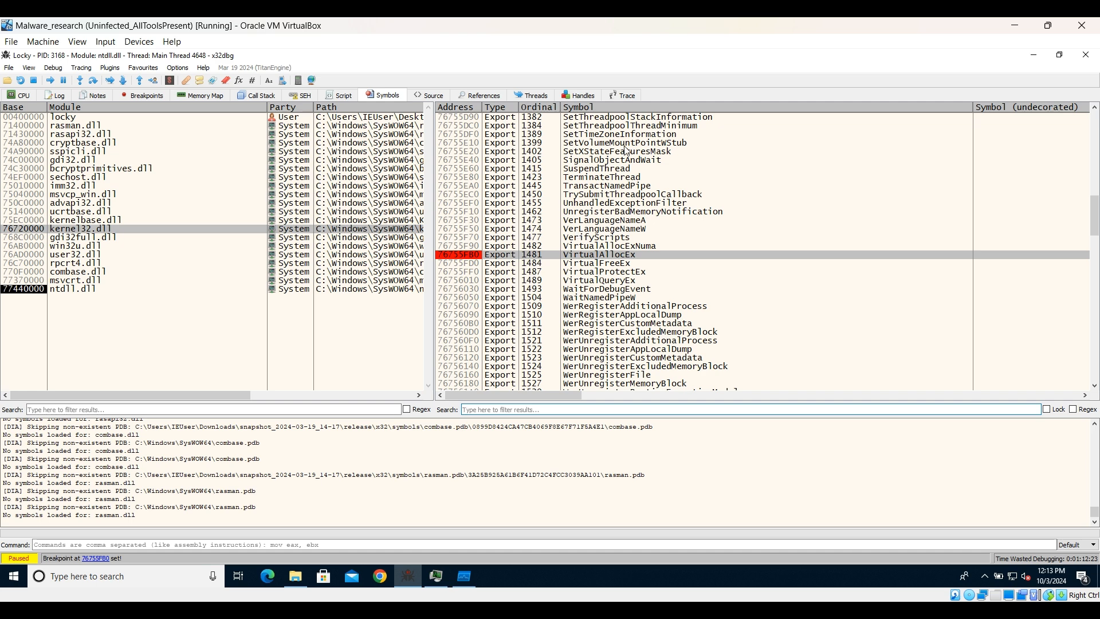
left_click(582, 162)
left_click(583, 169)
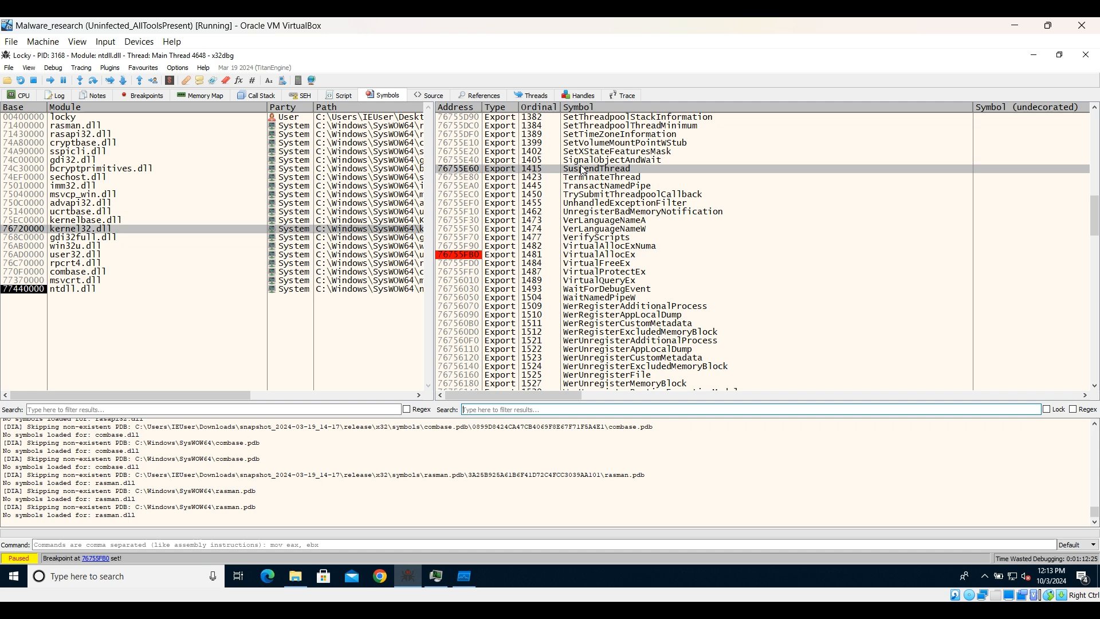
right_click(472, 169)
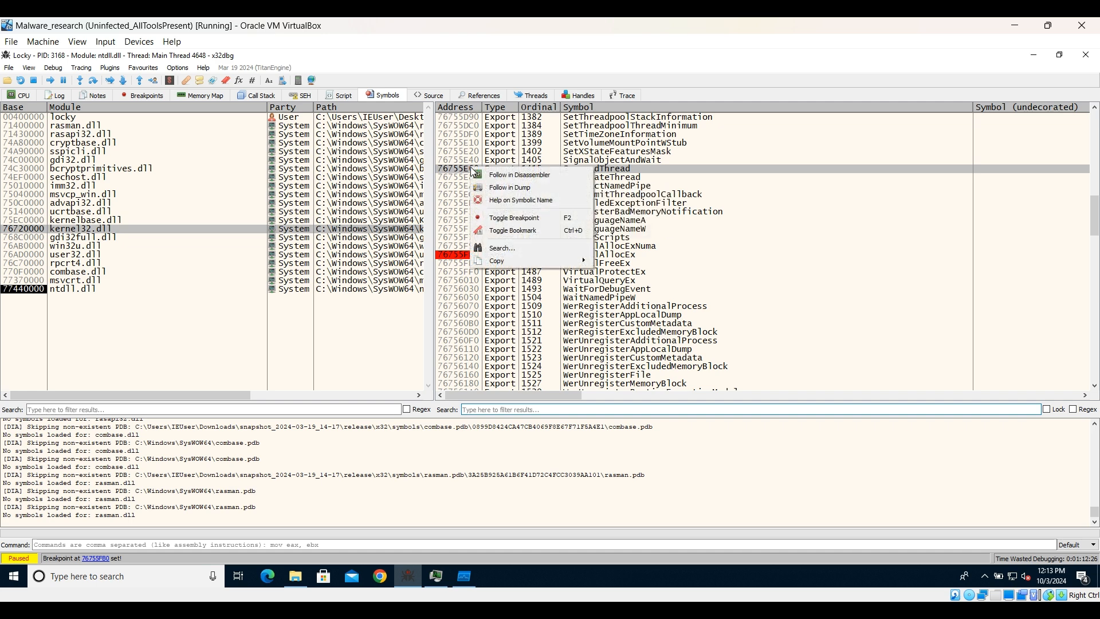
left_click(492, 220)
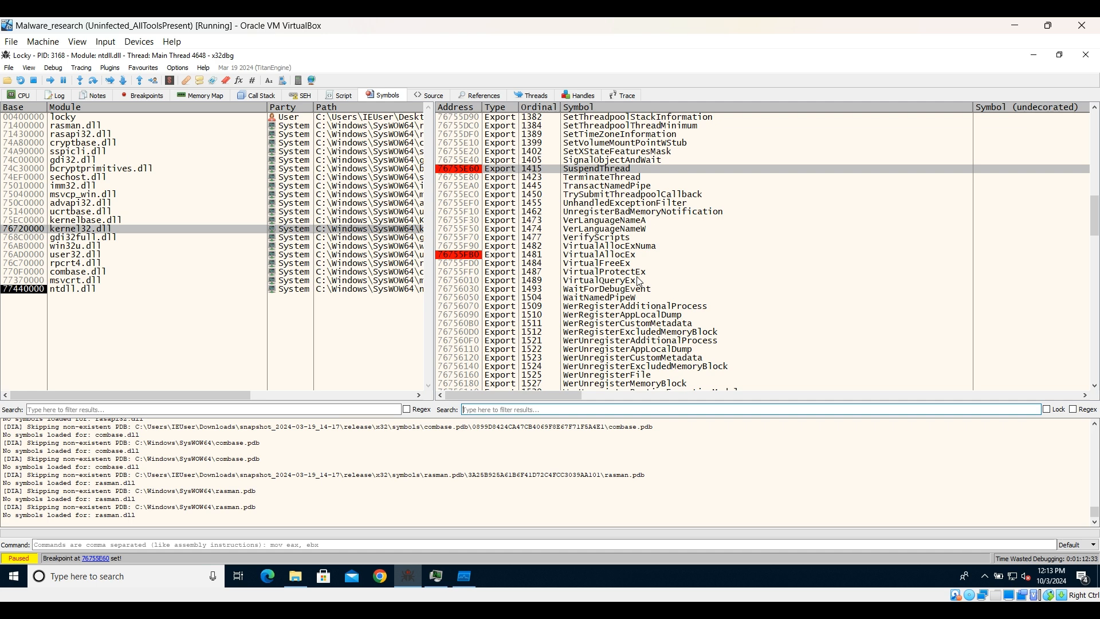
Look through the kernel32.dll exports after SuspendThread for further functions worth a breakpoint
scroll(640, 282, "up", 2)
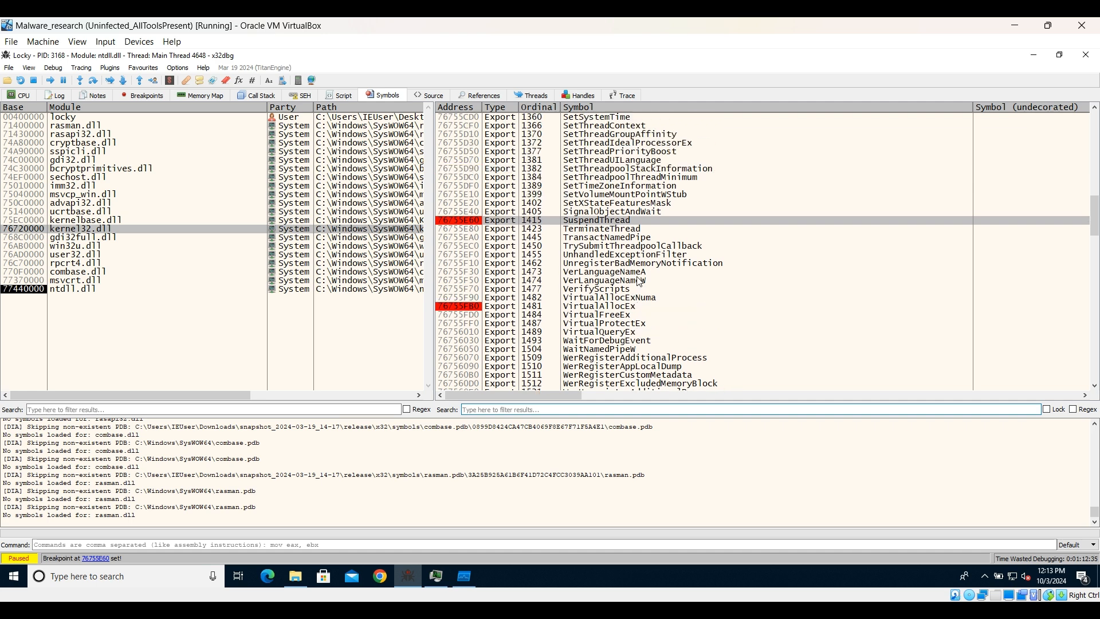
scroll(640, 282, "down", 9)
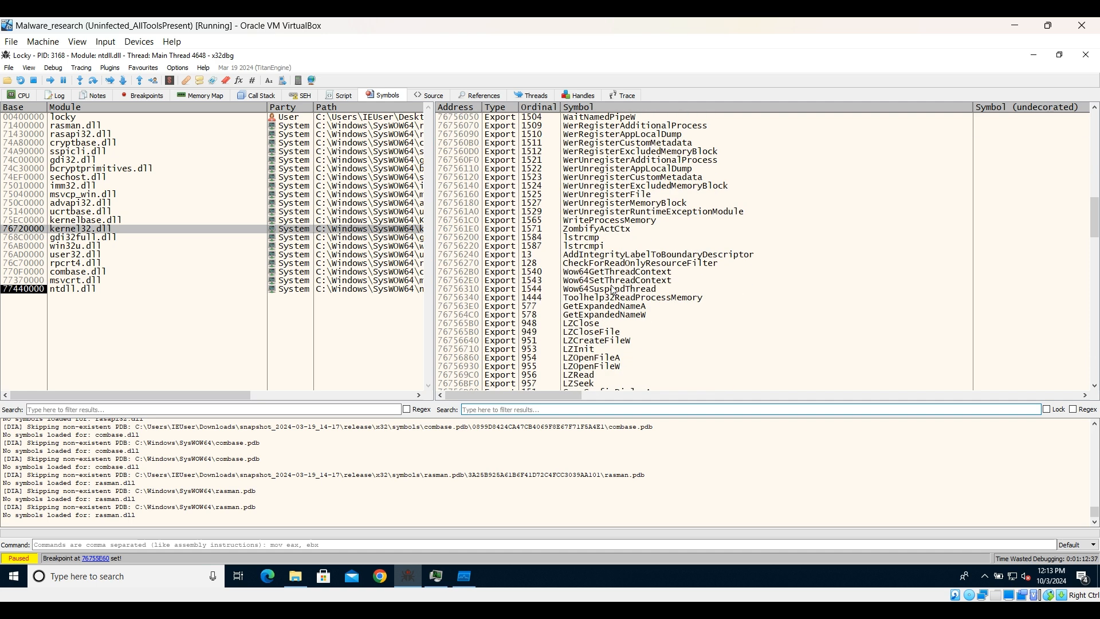
scroll(614, 291, "down", 14)
scroll(614, 291, "down", 5)
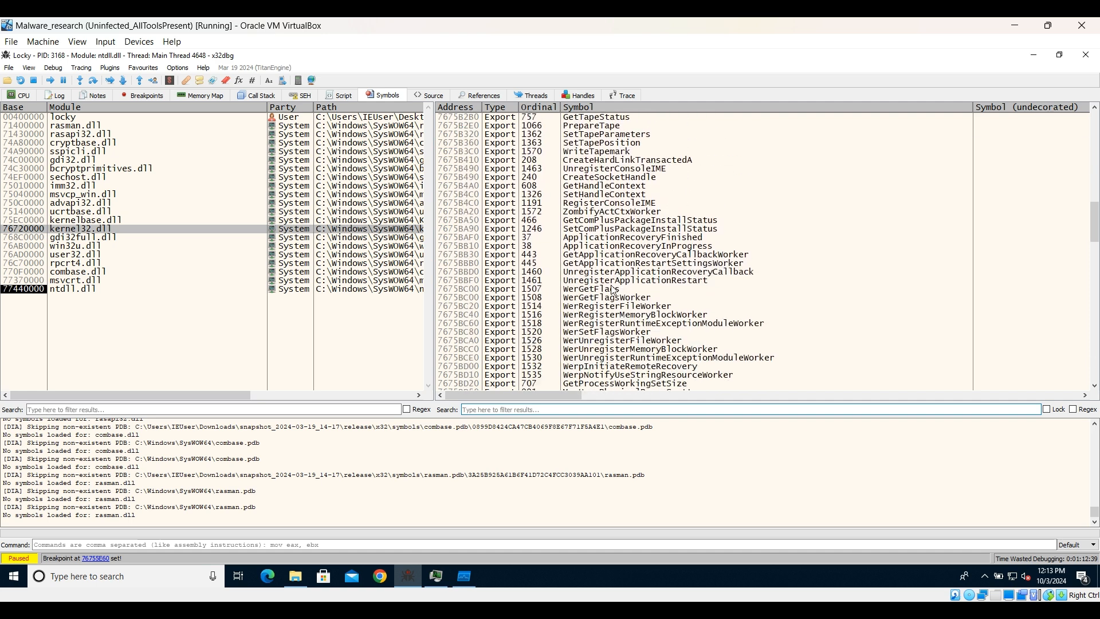
scroll(614, 291, "down", 5)
scroll(614, 291, "down", 2)
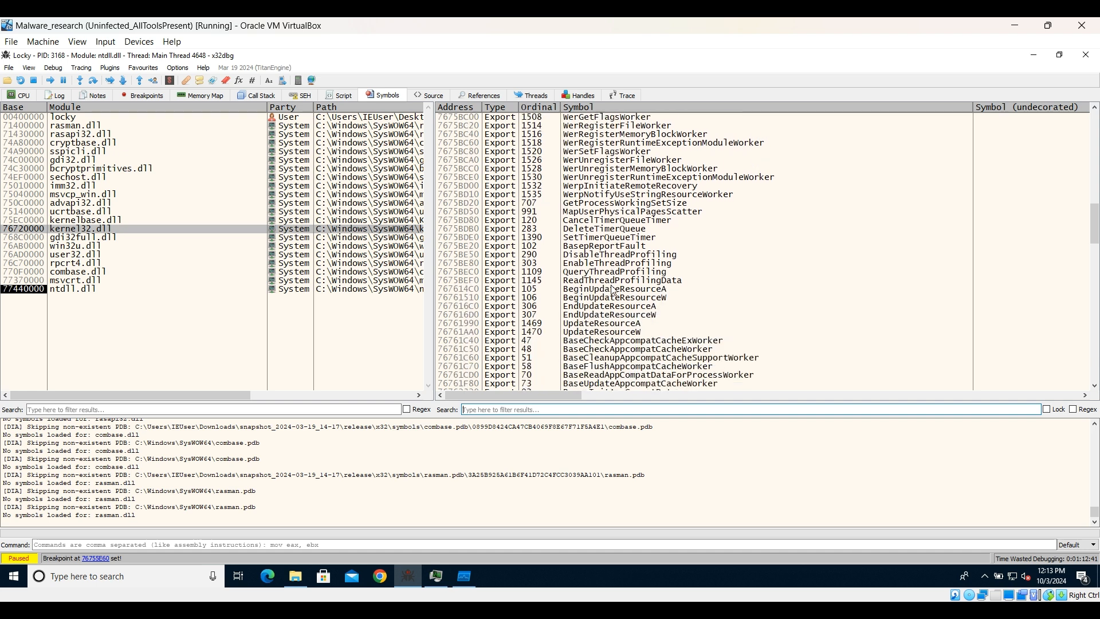
scroll(614, 291, "down", 3)
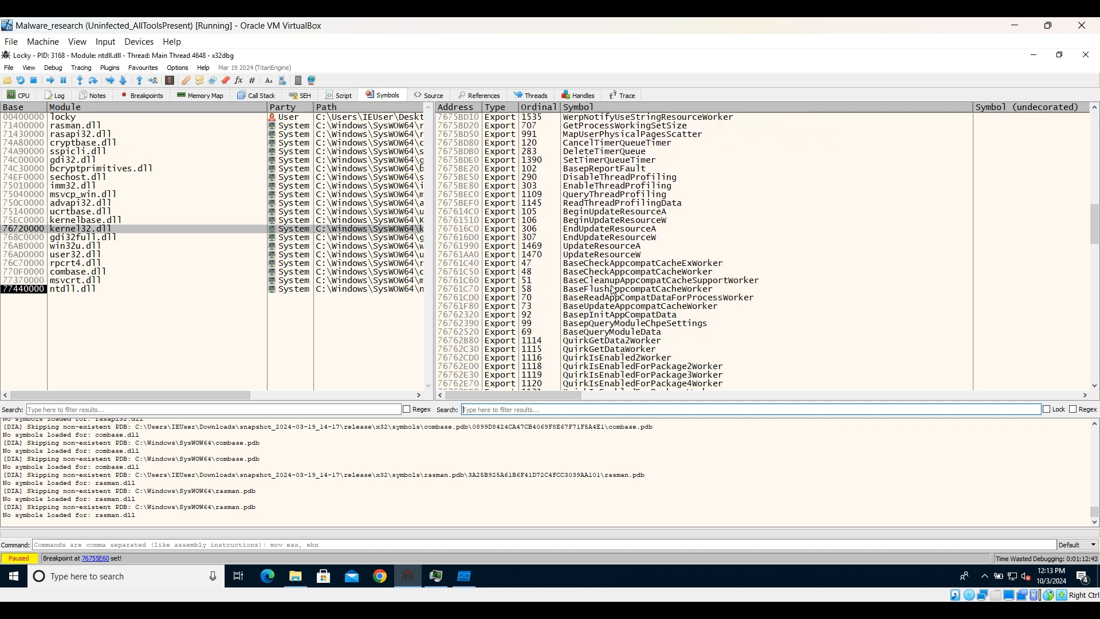
scroll(613, 290, "down", 4)
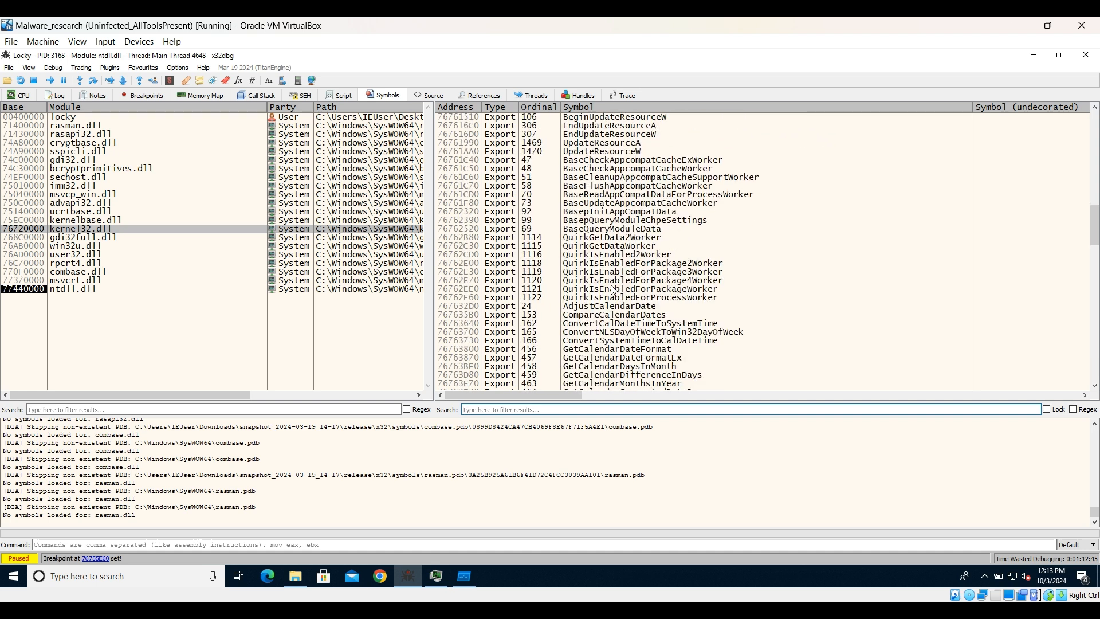
scroll(614, 291, "down", 7)
scroll(614, 291, "down", 9)
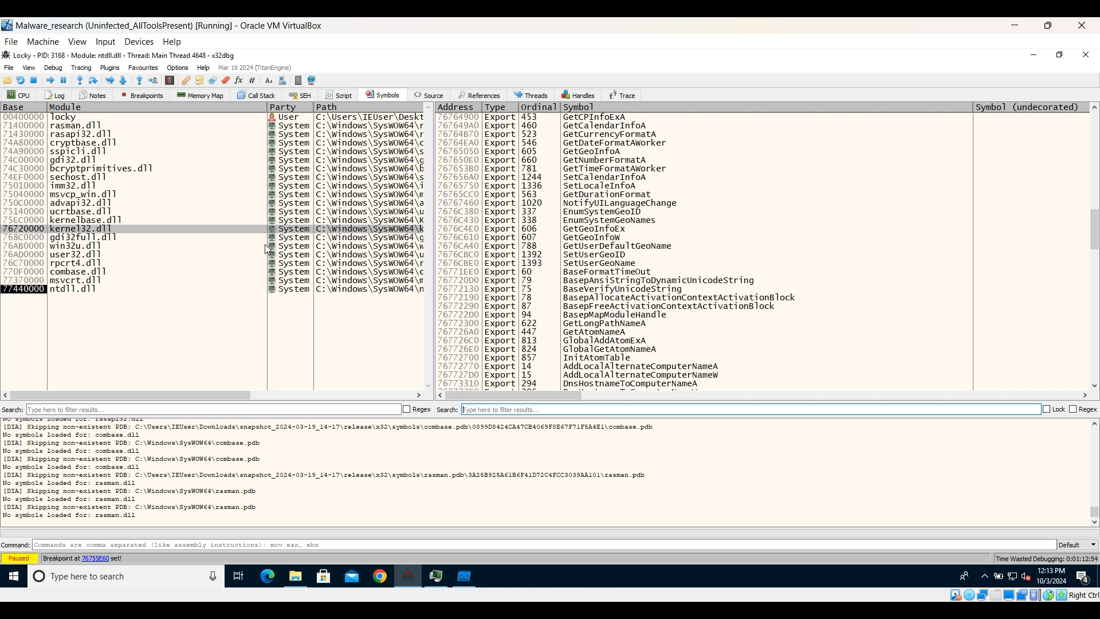
Run Locky in the debugger until a breakpoint is hit and check the module list for where execution stopped
left_click(30, 100)
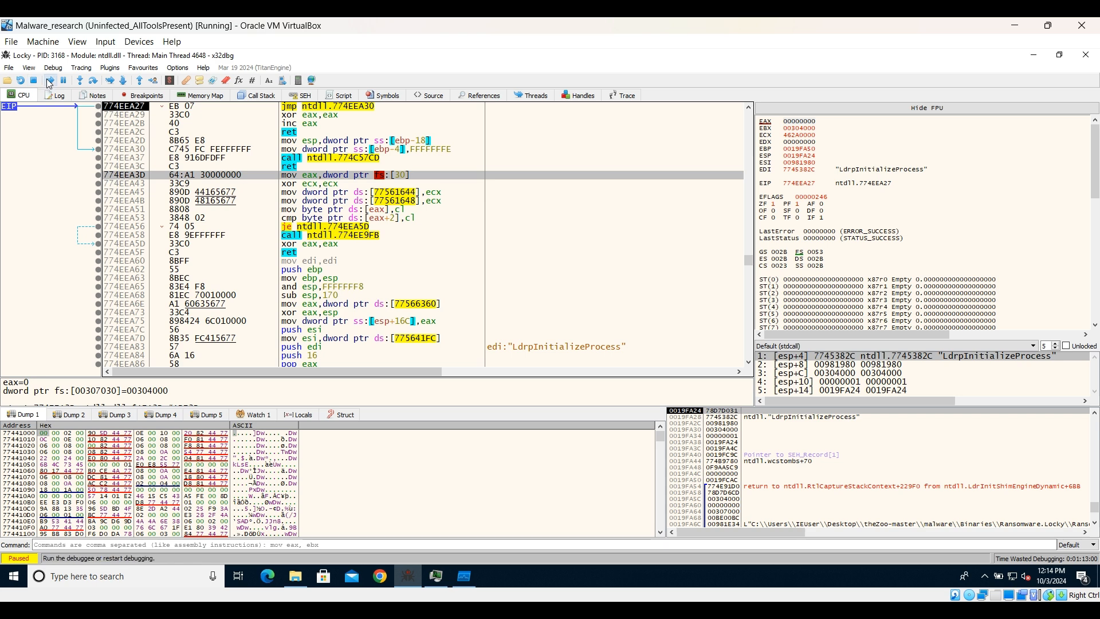
left_click(49, 81)
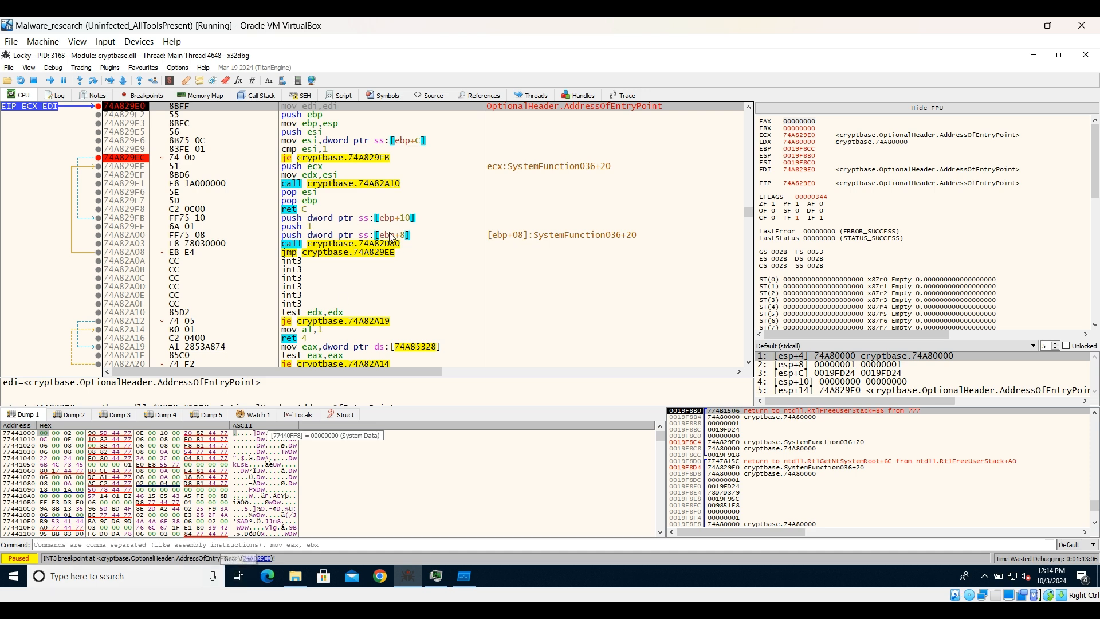
left_click(394, 99)
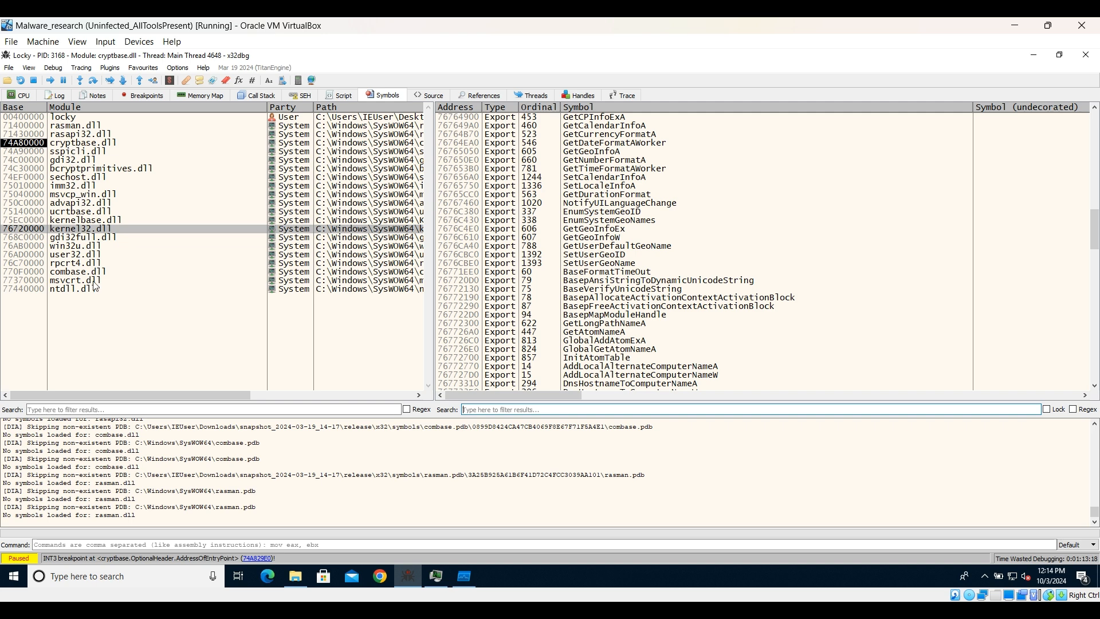
left_click(23, 95)
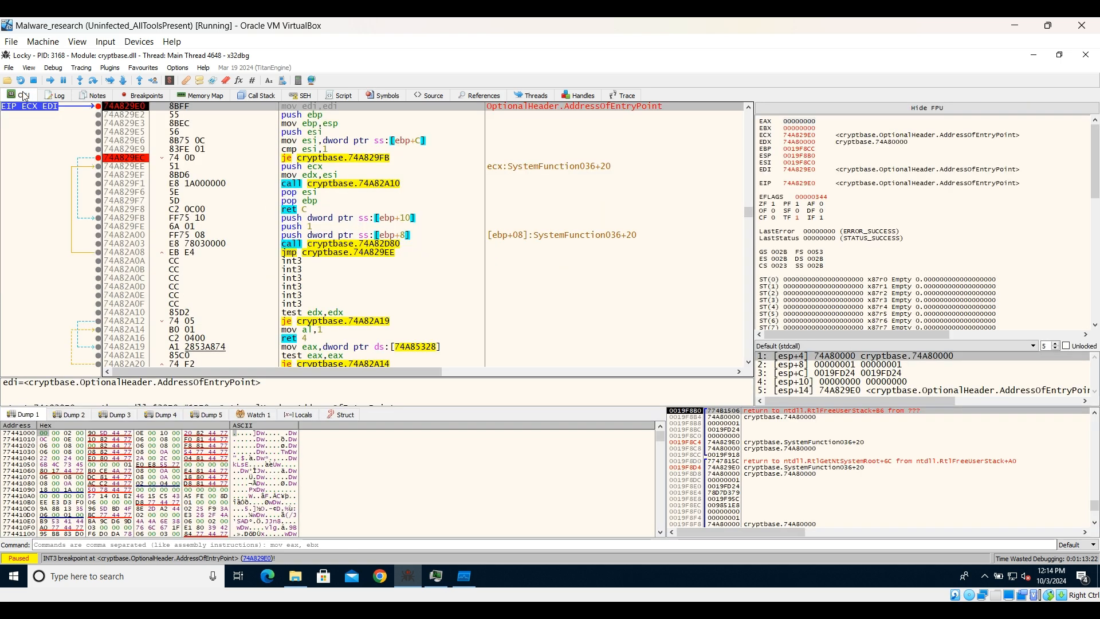
Examine the disassembly around the breakpoint at the cryptbase.dll entry point
key("alt+e")
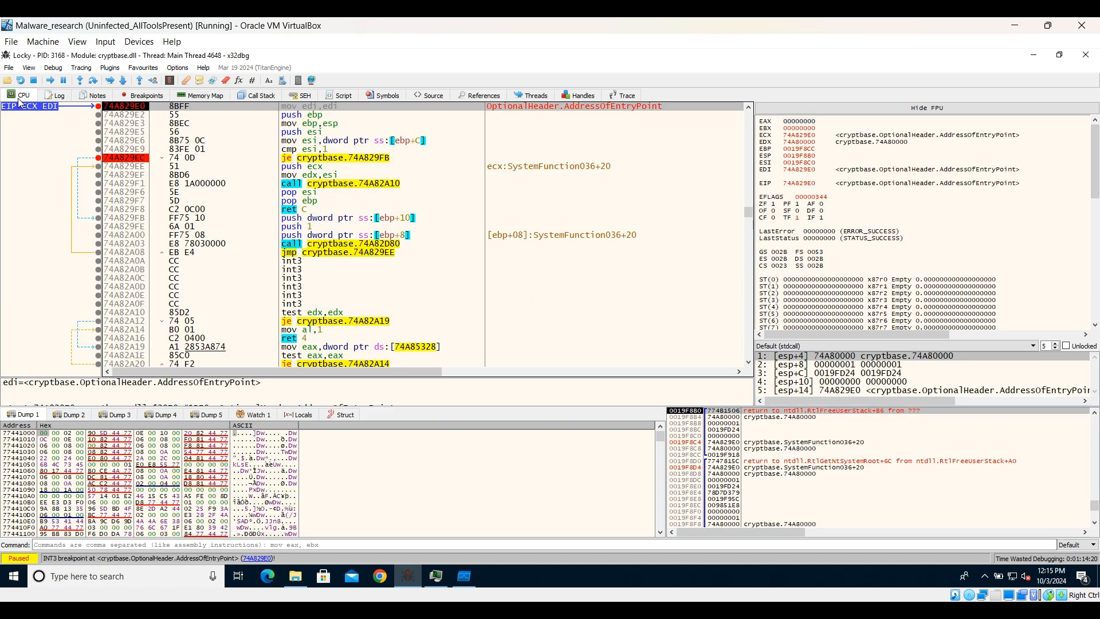
left_click(22, 96)
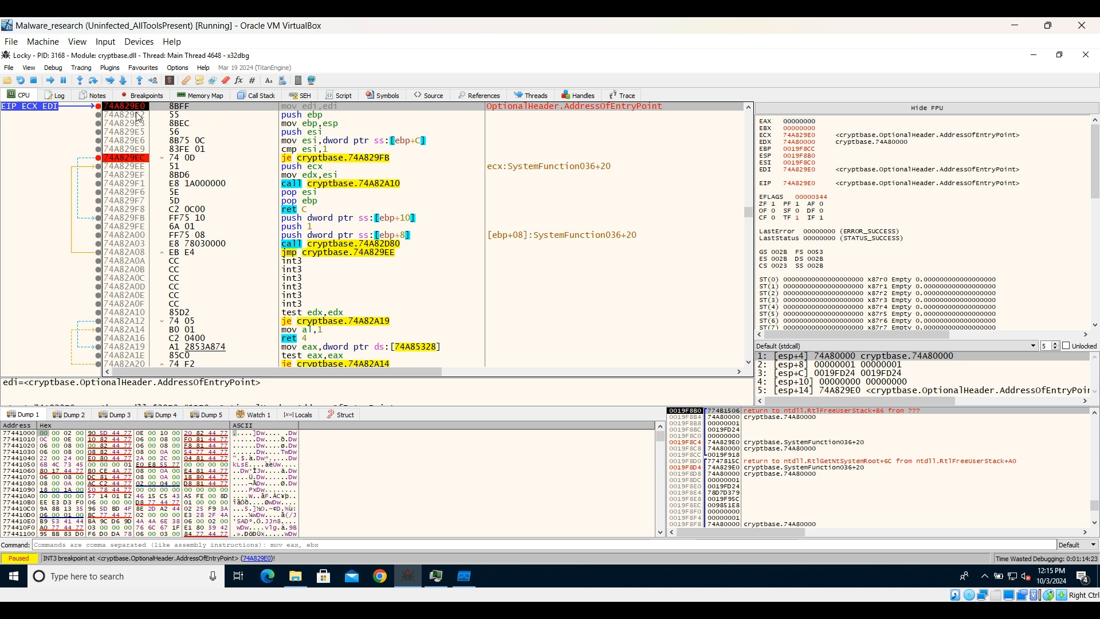
left_click(49, 80)
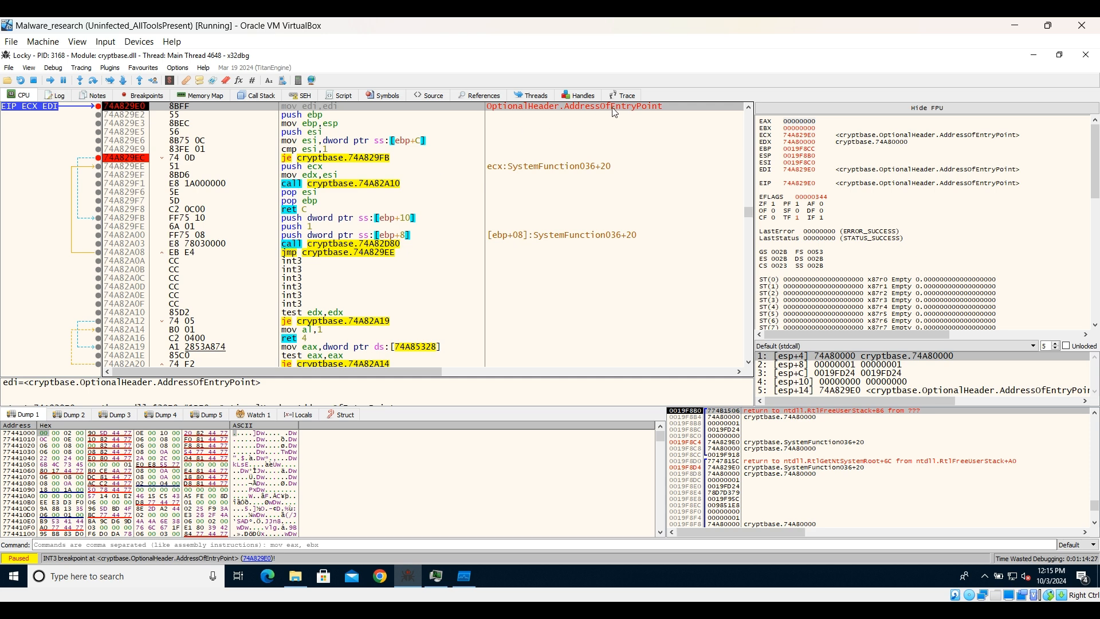
Remove the breakpoint at 74A829EC in cryptbase.dll and run Locky on to its own entry point
left_click(50, 81)
left_click(99, 158)
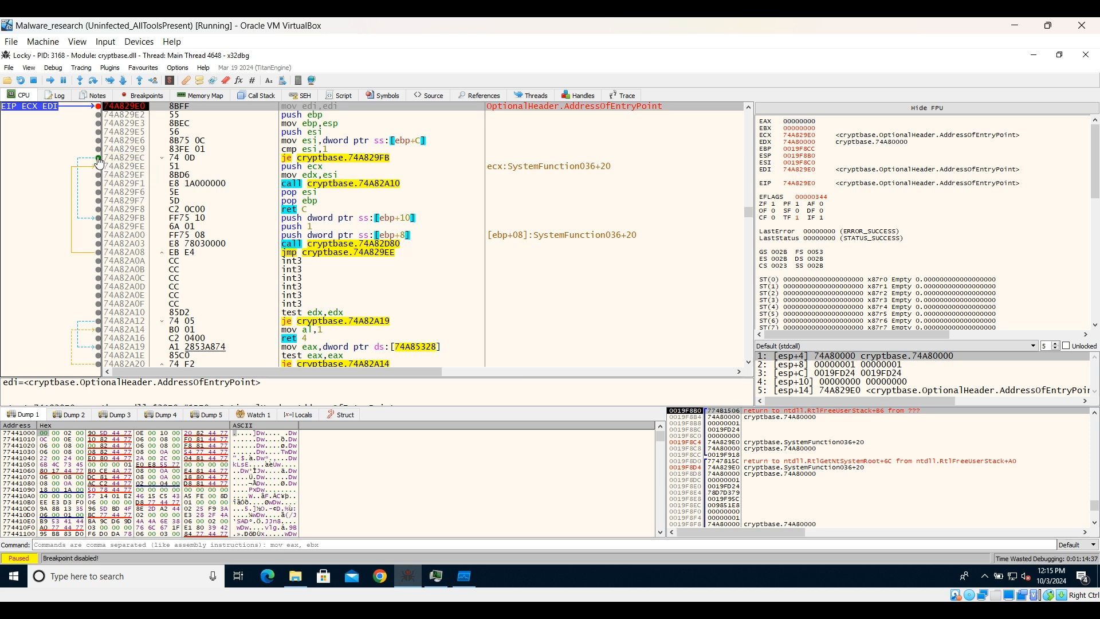
left_click(99, 158)
left_click(50, 80)
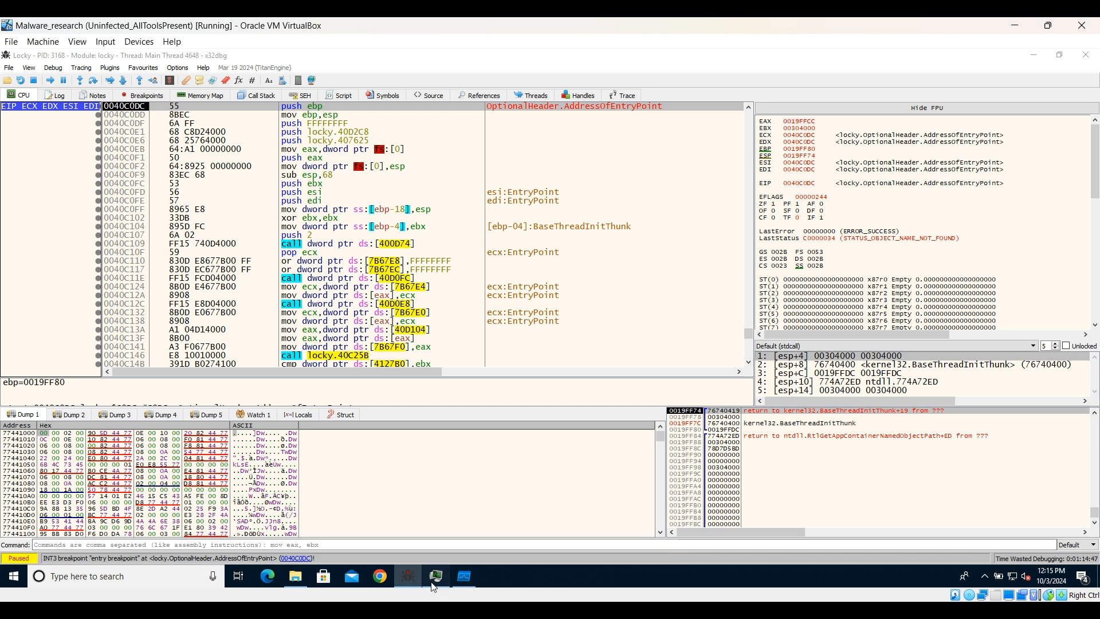
Check the Locky process in Process Hacker, return to x32dbg and inspect the stack at the entry point
left_click(464, 576)
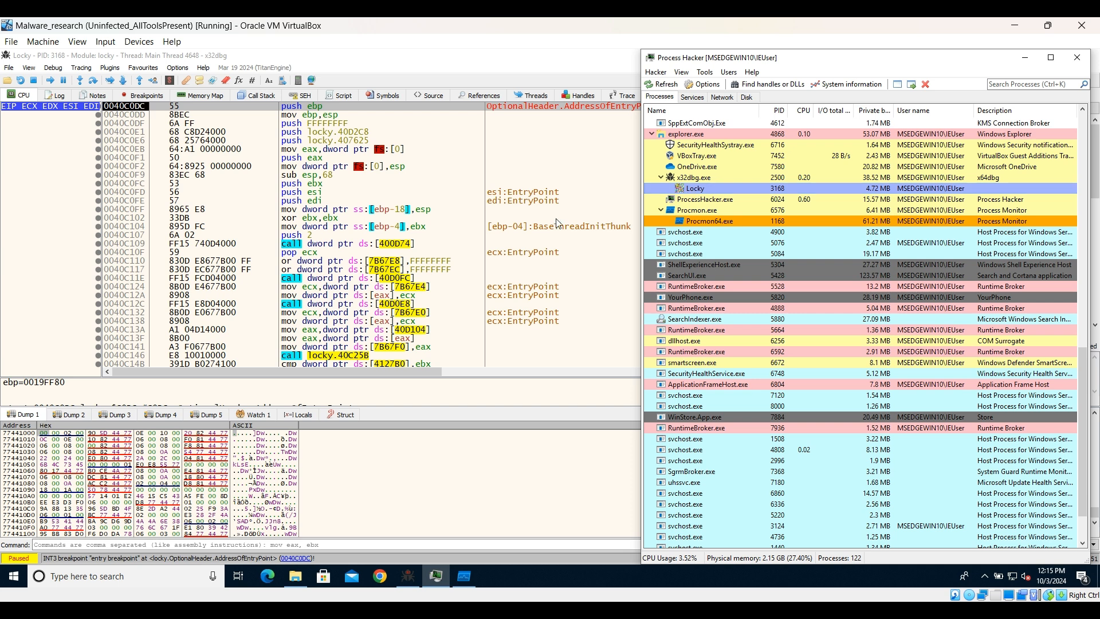
left_click(475, 441)
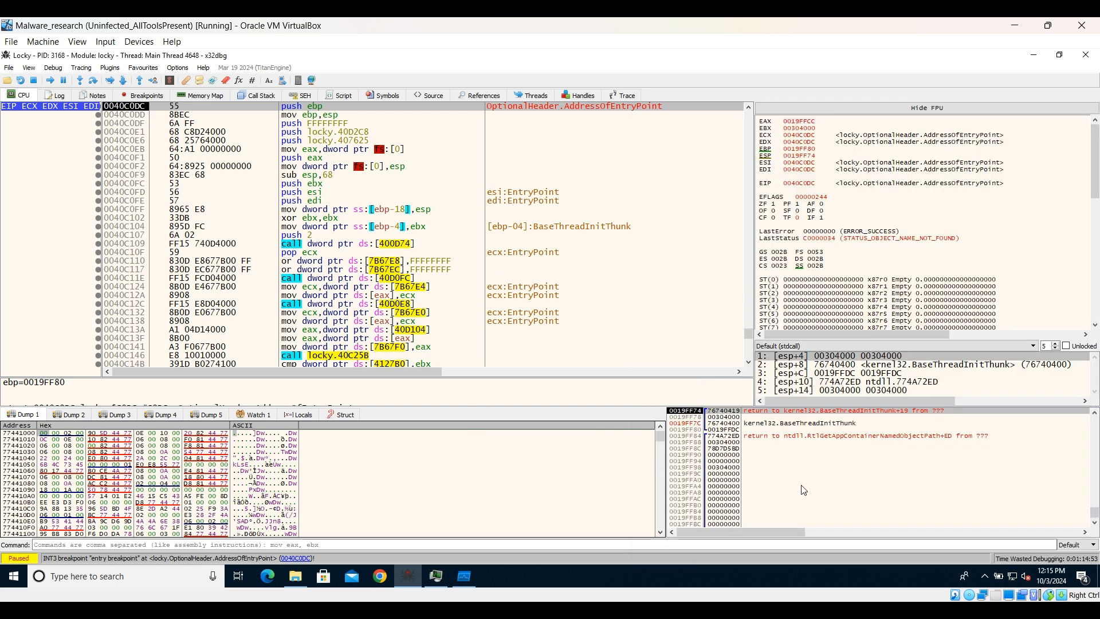
scroll(802, 487, "down", 5)
scroll(803, 490, "up", 8)
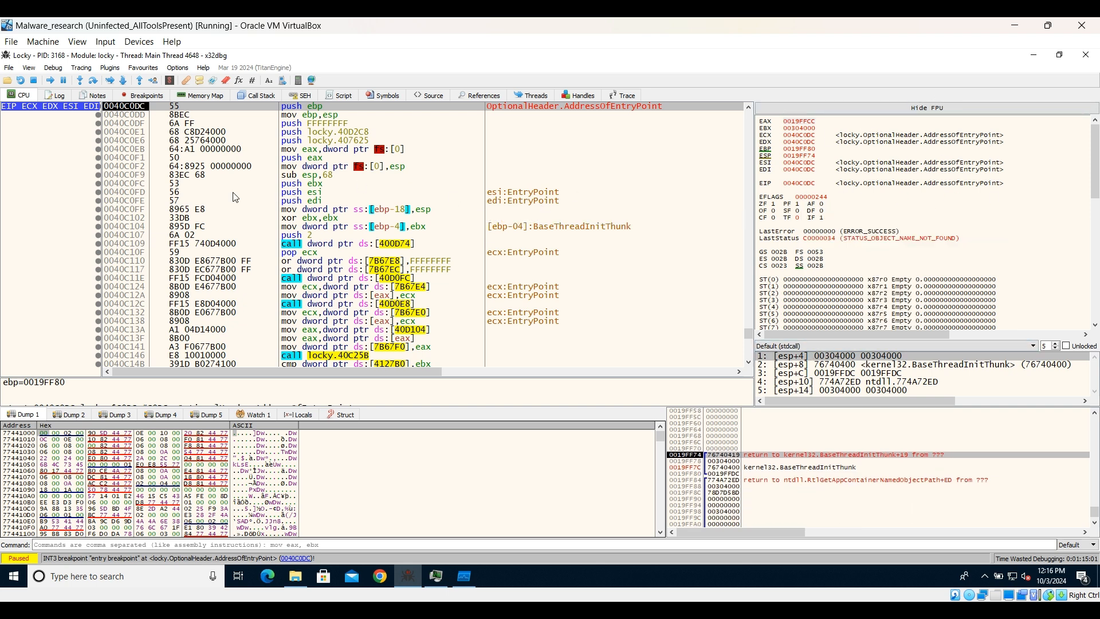
Run Locky past the access violation exception, stepping over in ntdll.dll, until the VirtualAlloc breakpoint
left_click(49, 81)
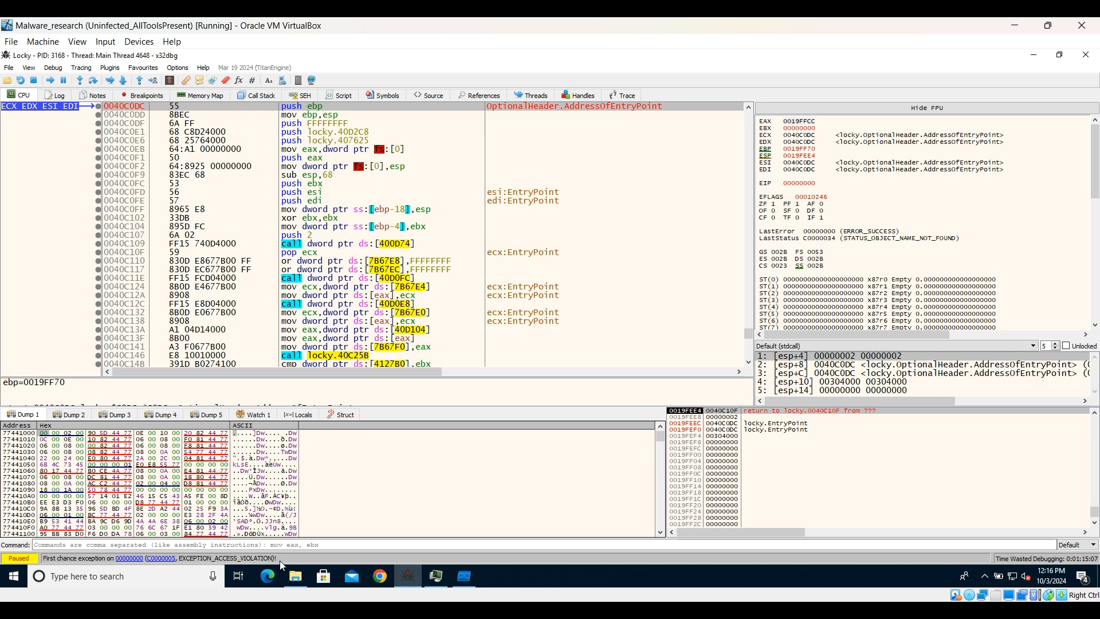
left_click(98, 83)
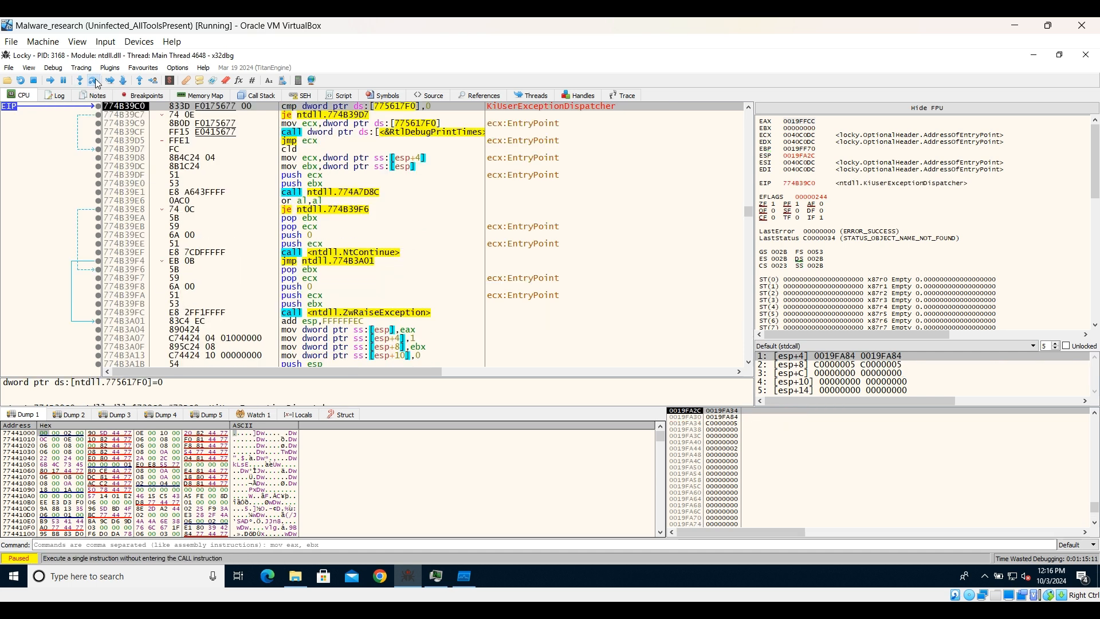
left_click(97, 83)
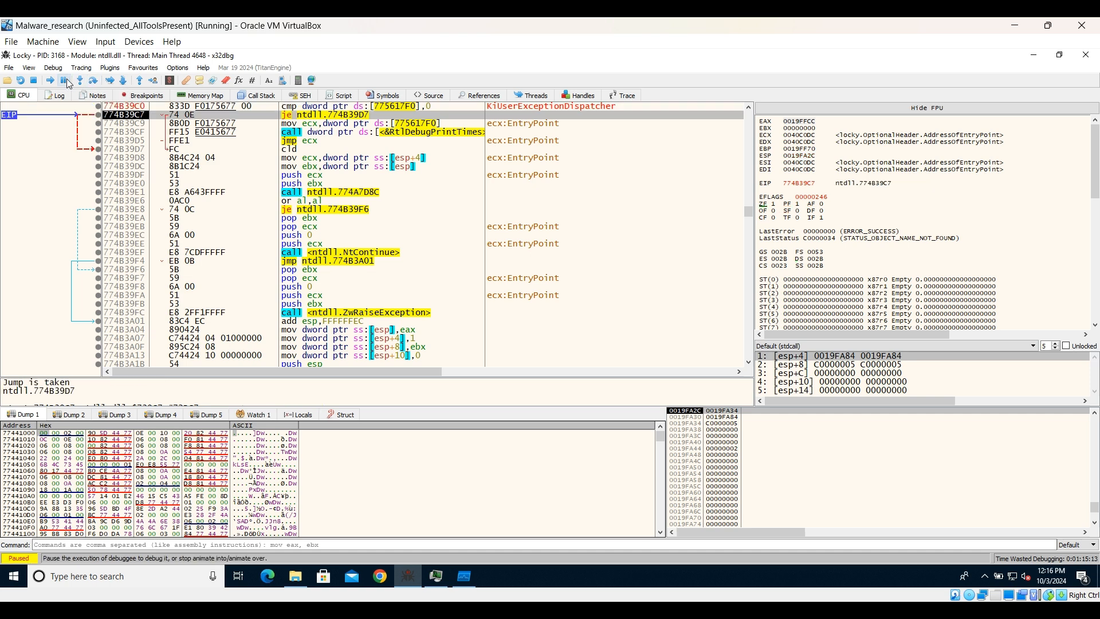
left_click(52, 82)
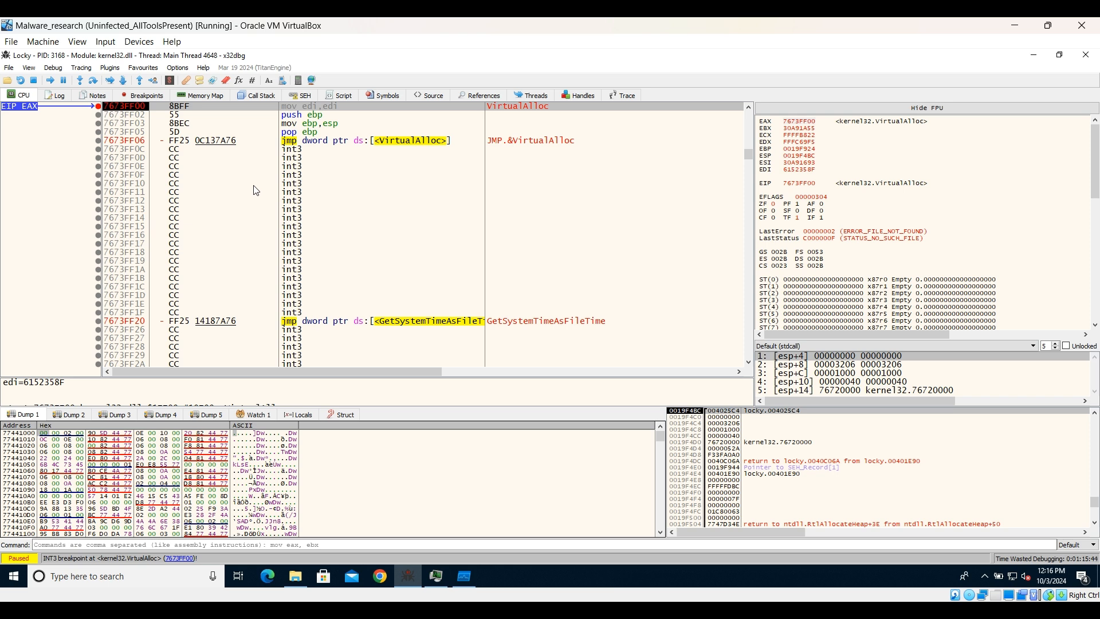
Execute VirtualAlloc until its return, follow the allocated address in EAX in the dump and resume Locky
left_click(139, 84)
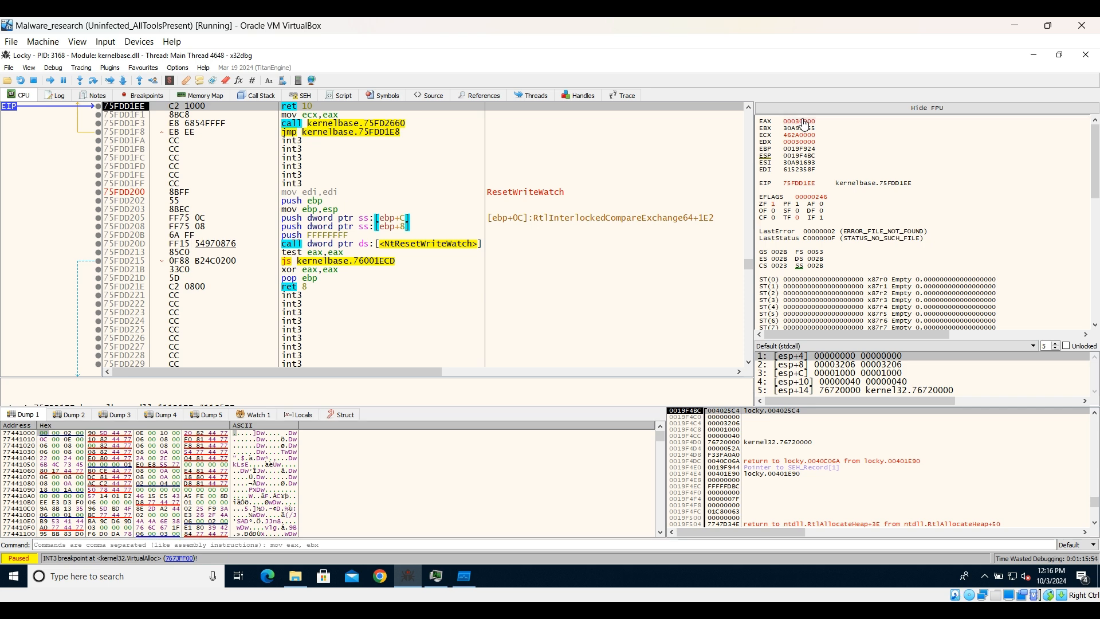
right_click(804, 124)
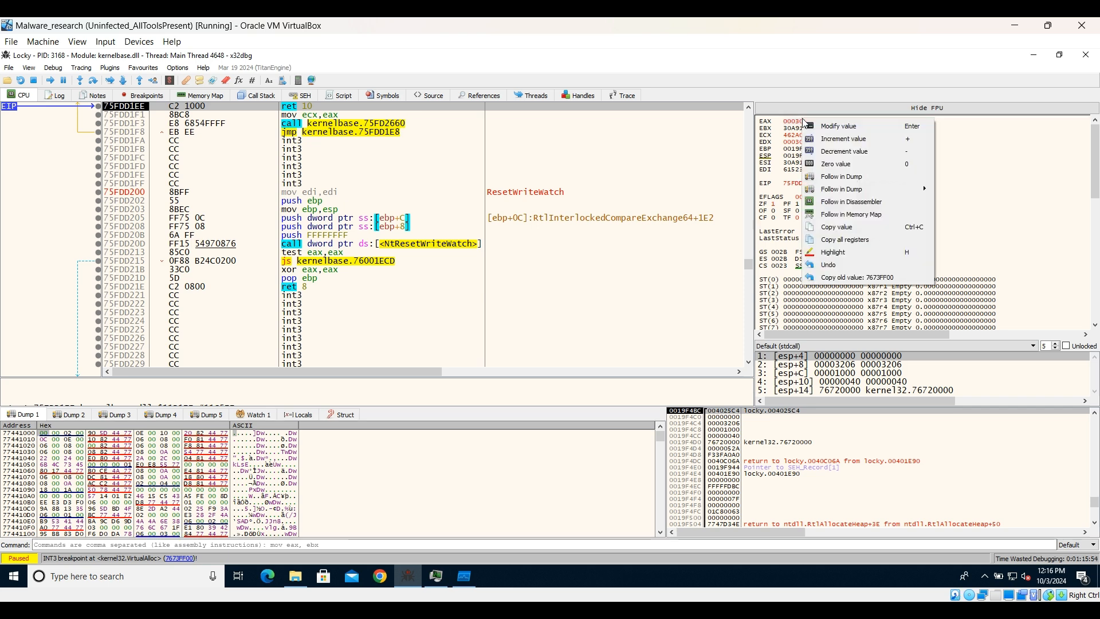
left_click(843, 177)
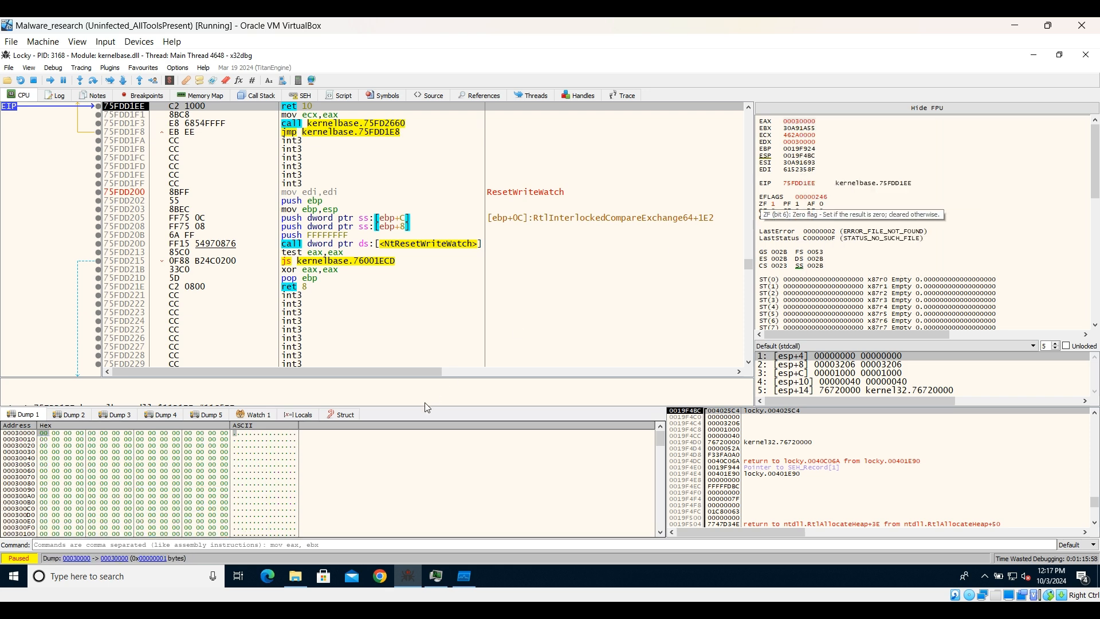
left_click(51, 80)
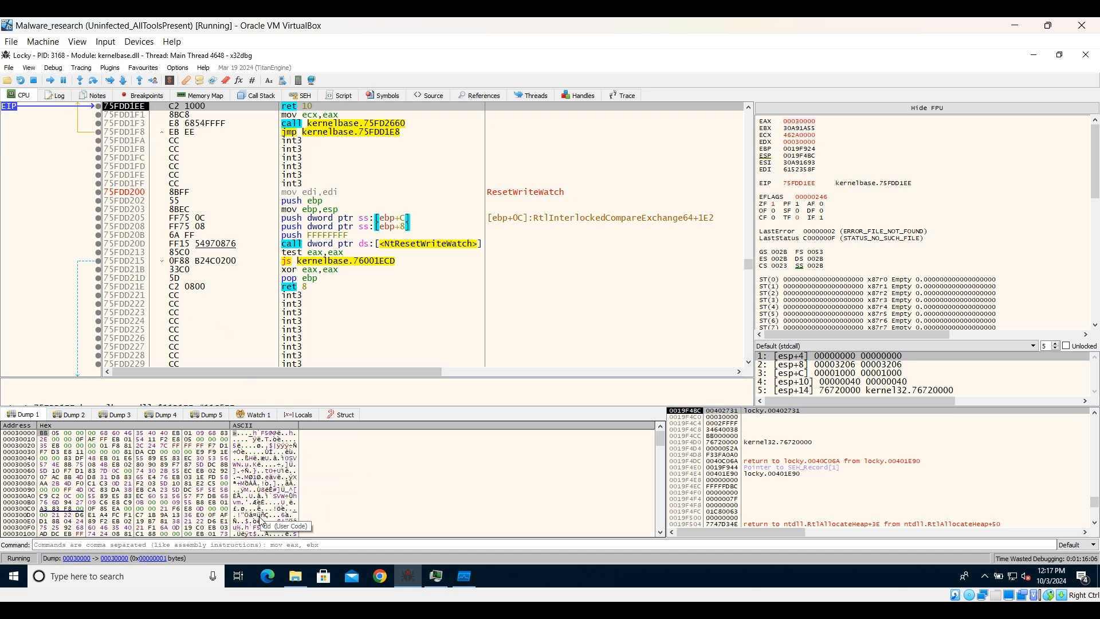
Examine the bytes and ASCII strings written to the allocated memory at 00030000 for API function names
scroll(260, 458, "down", 1)
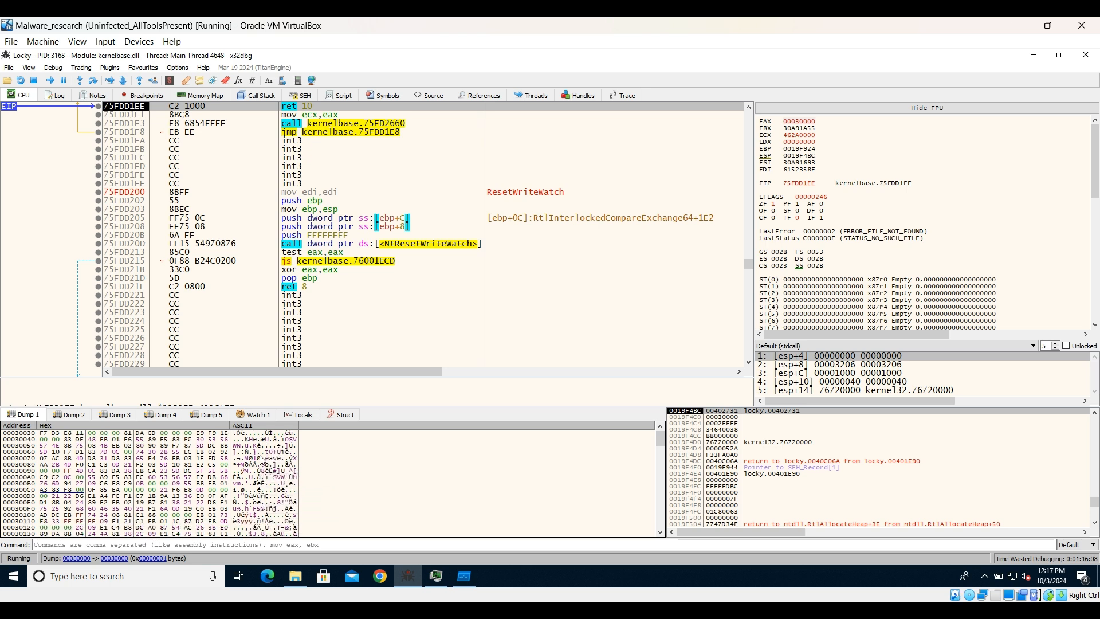
scroll(260, 459, "up", 1)
scroll(260, 458, "down", 4)
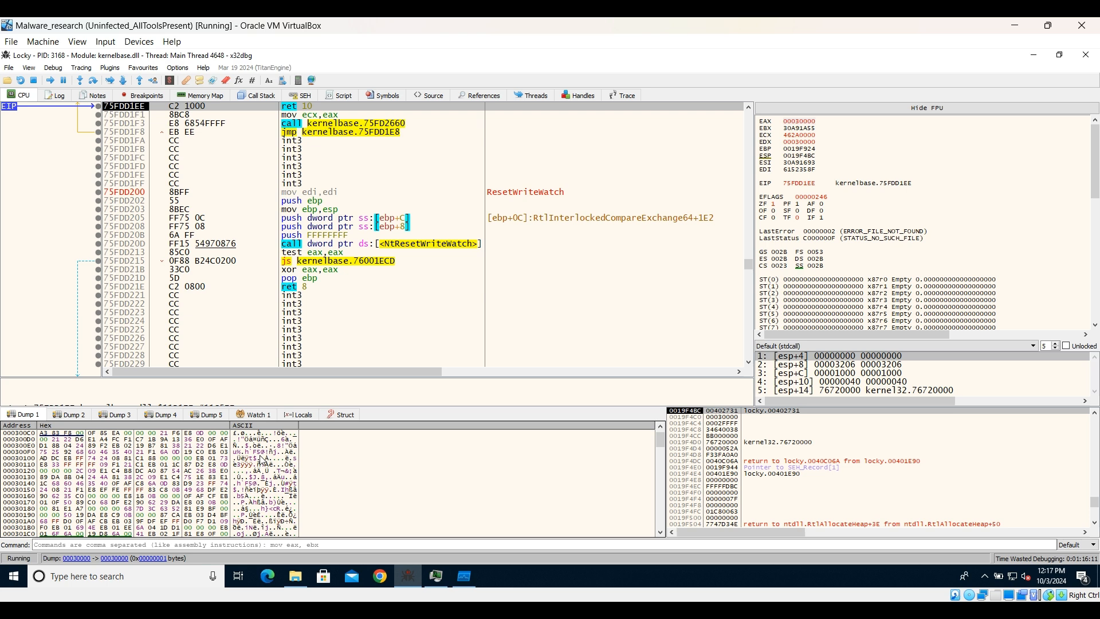
scroll(260, 458, "down", 15)
scroll(262, 460, "down", 5)
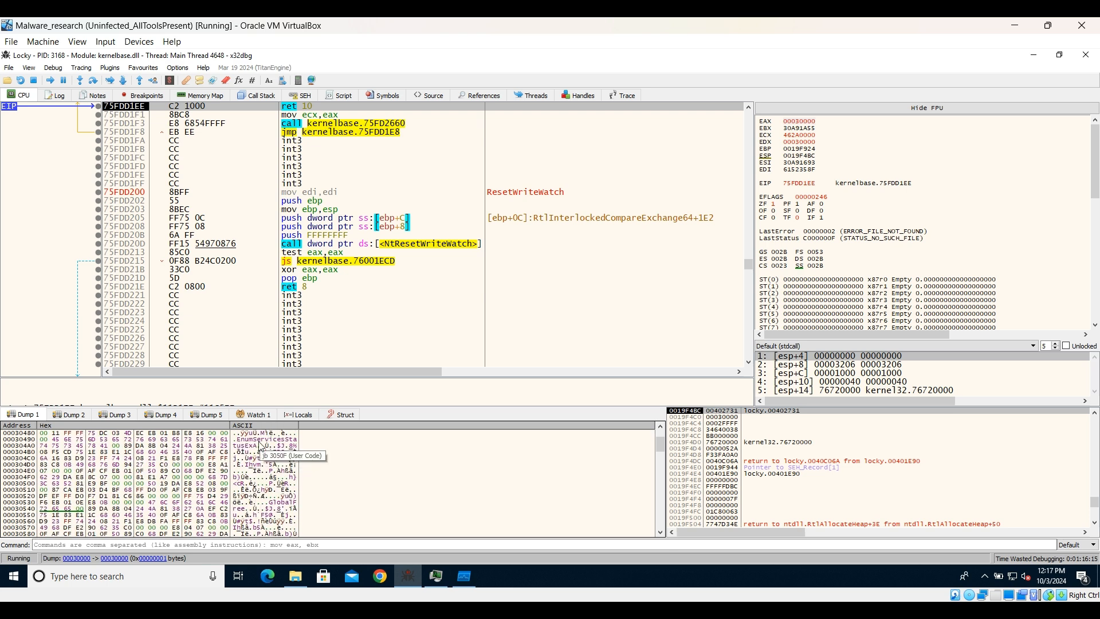
scroll(261, 458, "down", 2)
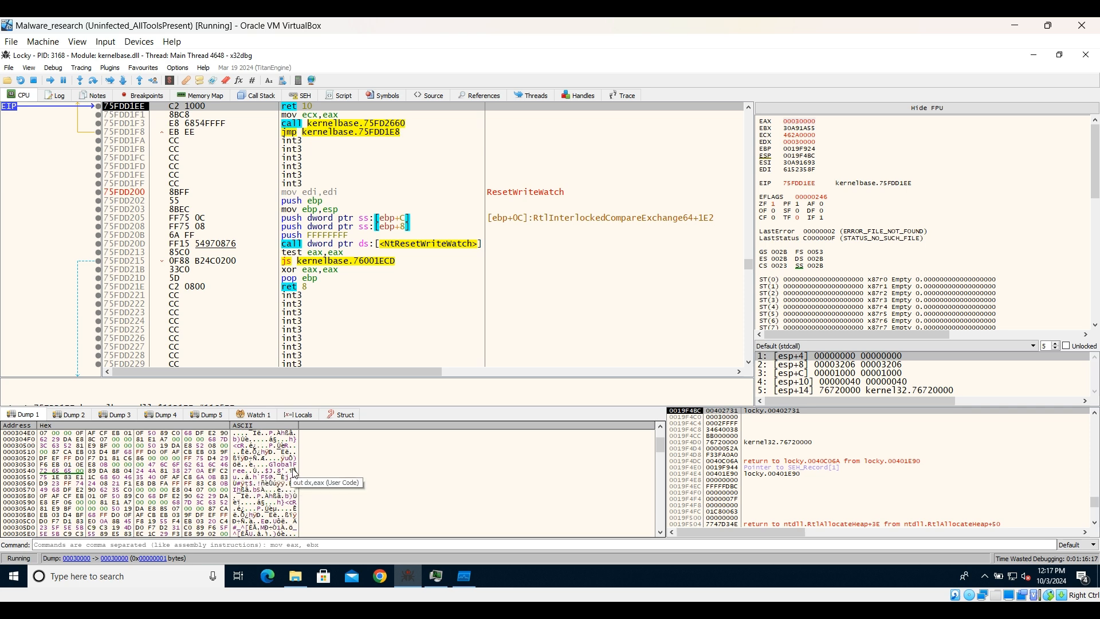
scroll(252, 476, "down", 3)
scroll(278, 519, "down", 3)
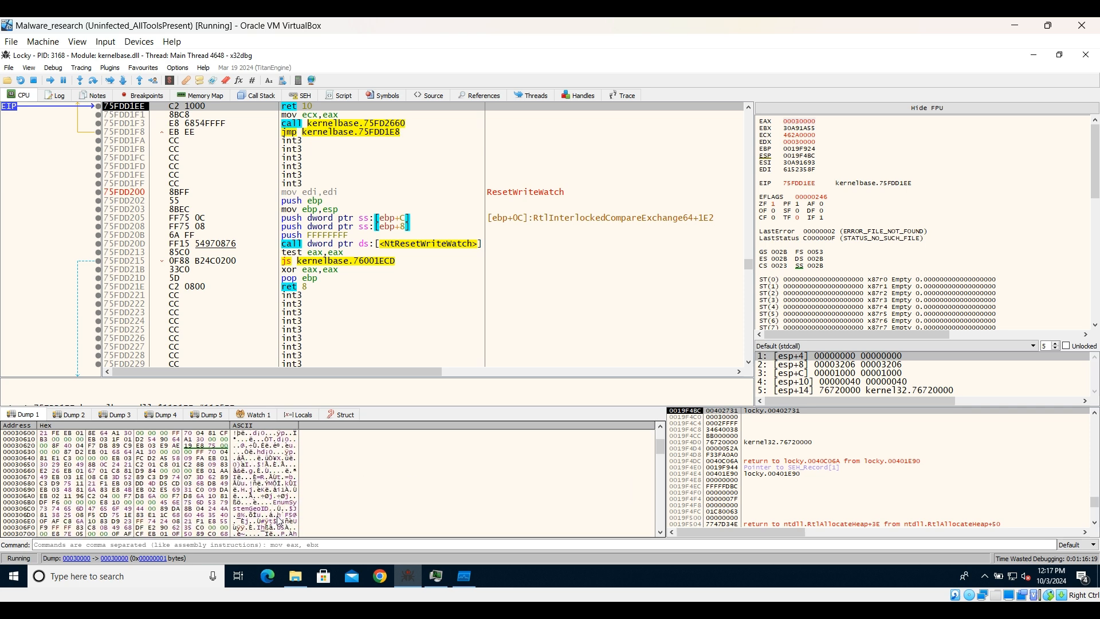
scroll(278, 519, "down", 3)
scroll(277, 519, "down", 3)
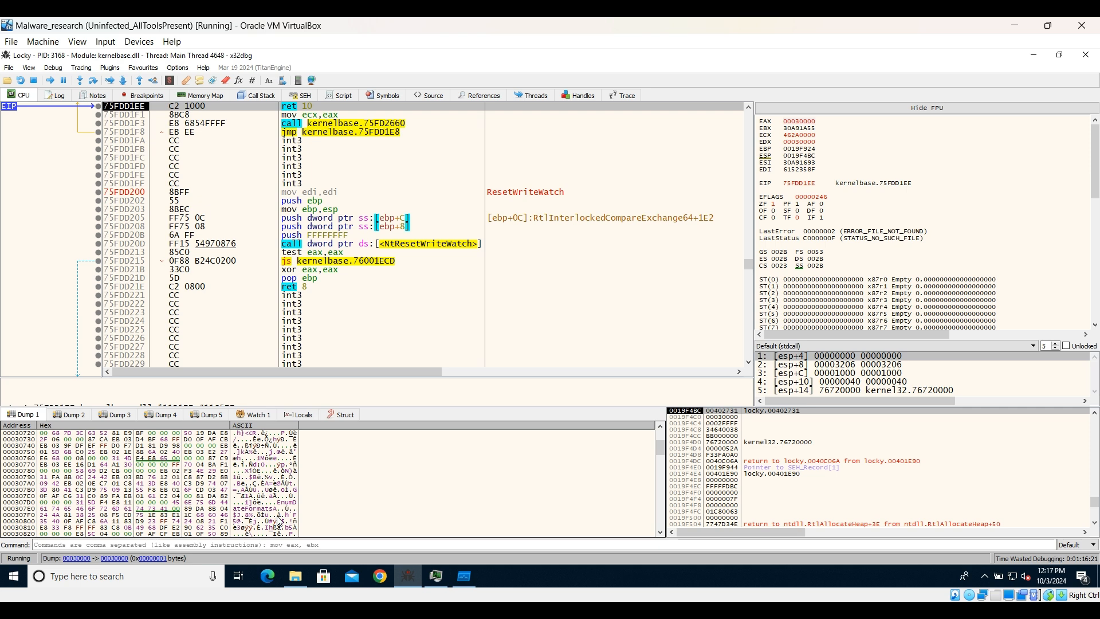
scroll(278, 519, "up", 20)
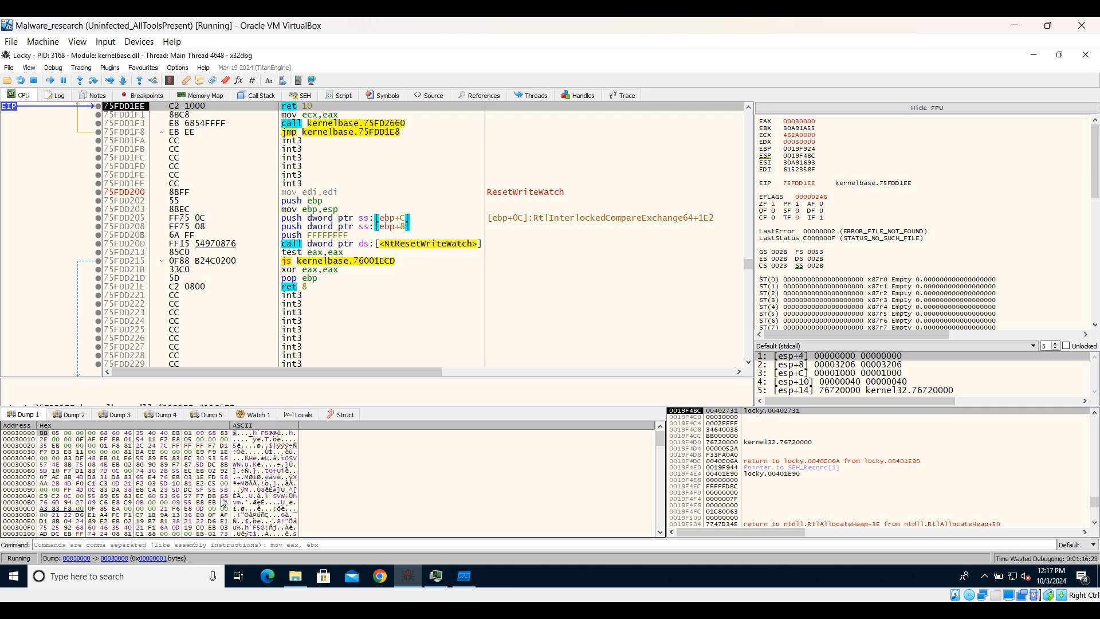
Locate address 00030000 in the memory map and start dumping its memory region to a file
left_click(14, 433)
right_click(15, 434)
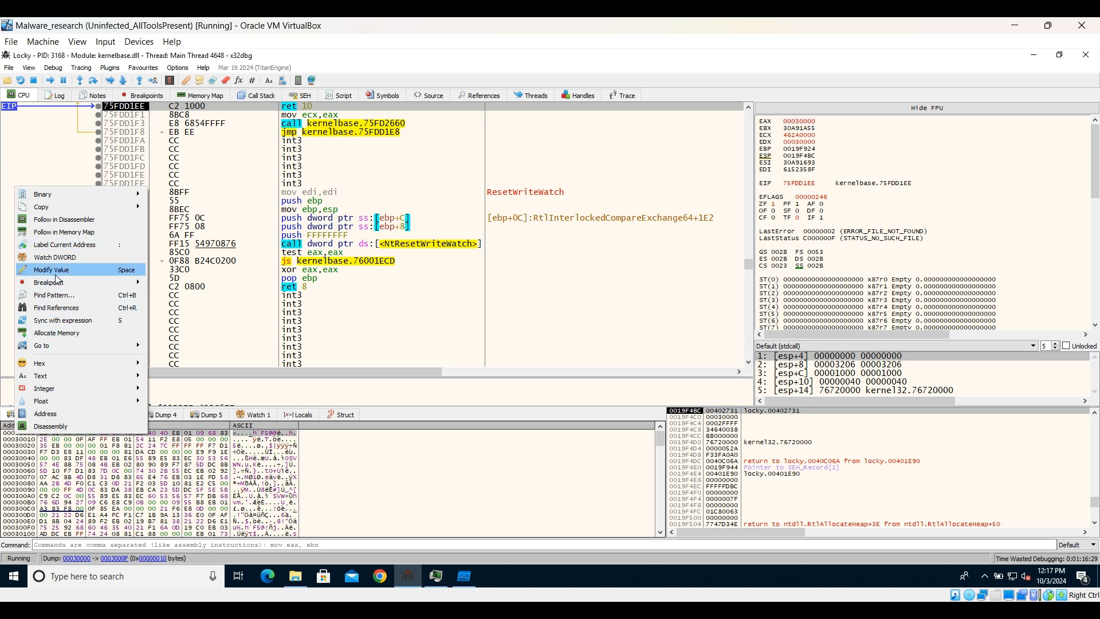
left_click(63, 232)
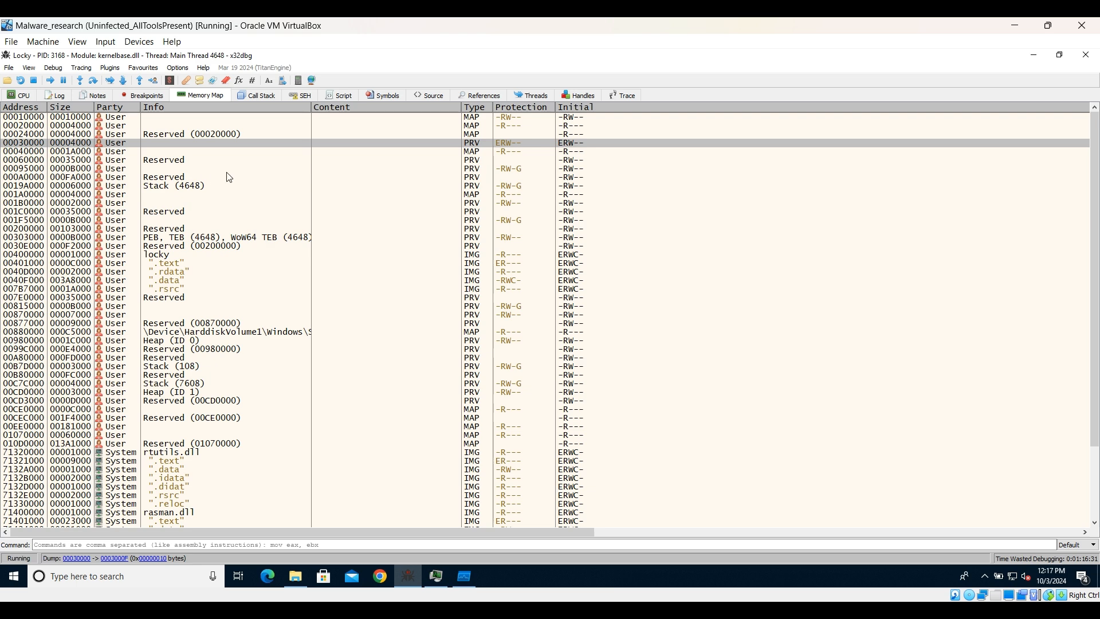
right_click(27, 151)
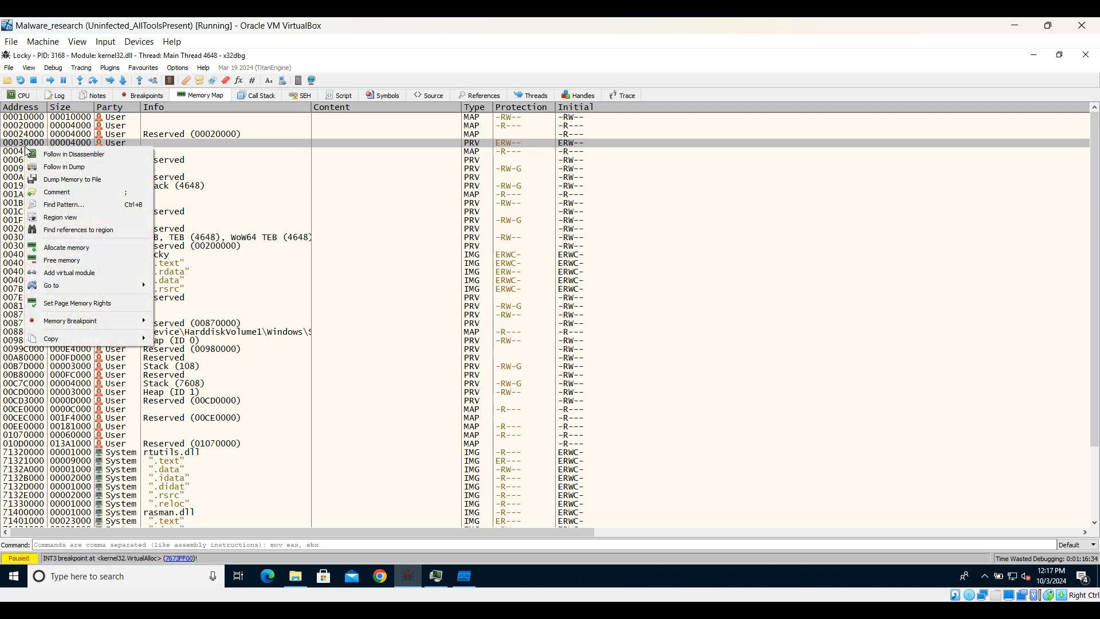
left_click(60, 179)
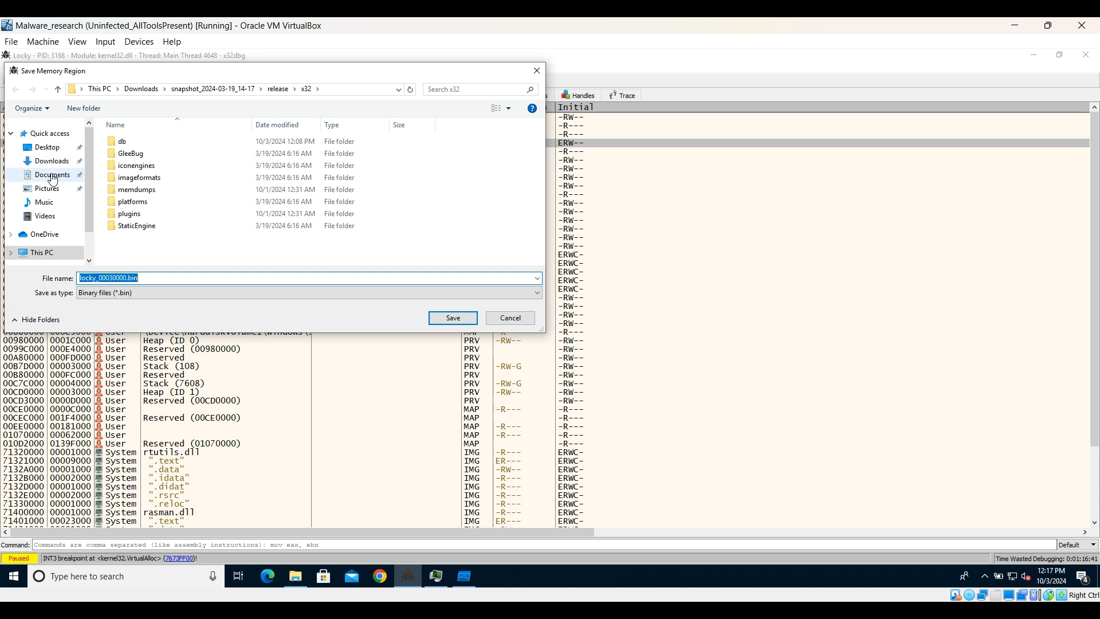
Create a folder named locky on the Desktop and save the memory region there as locky_00030000.bin
left_click(50, 151)
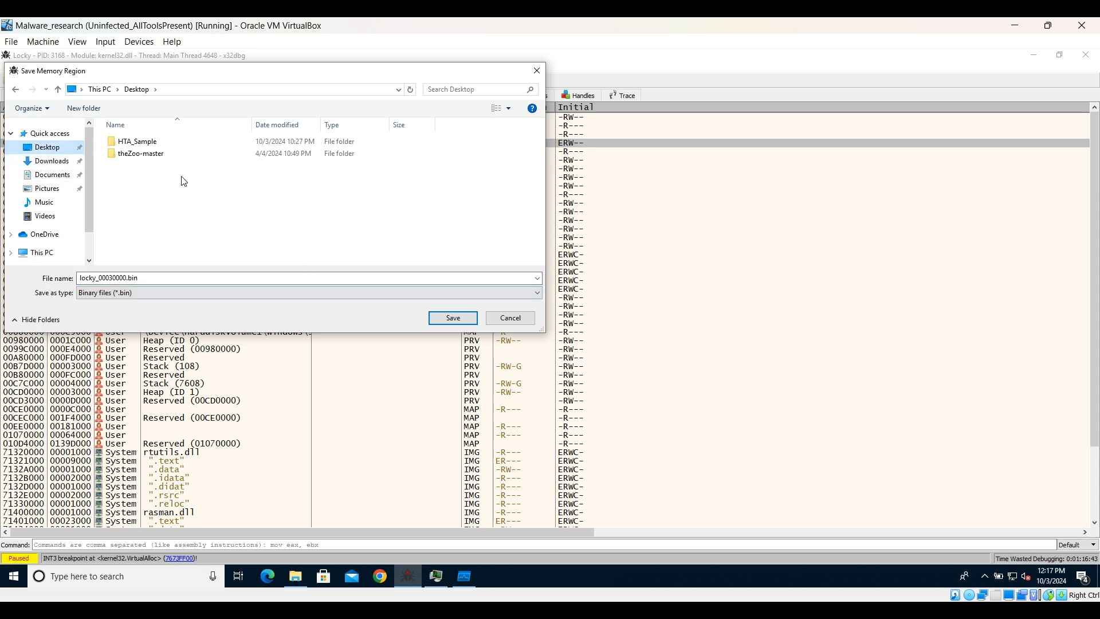
key("ctrl+shift+n")
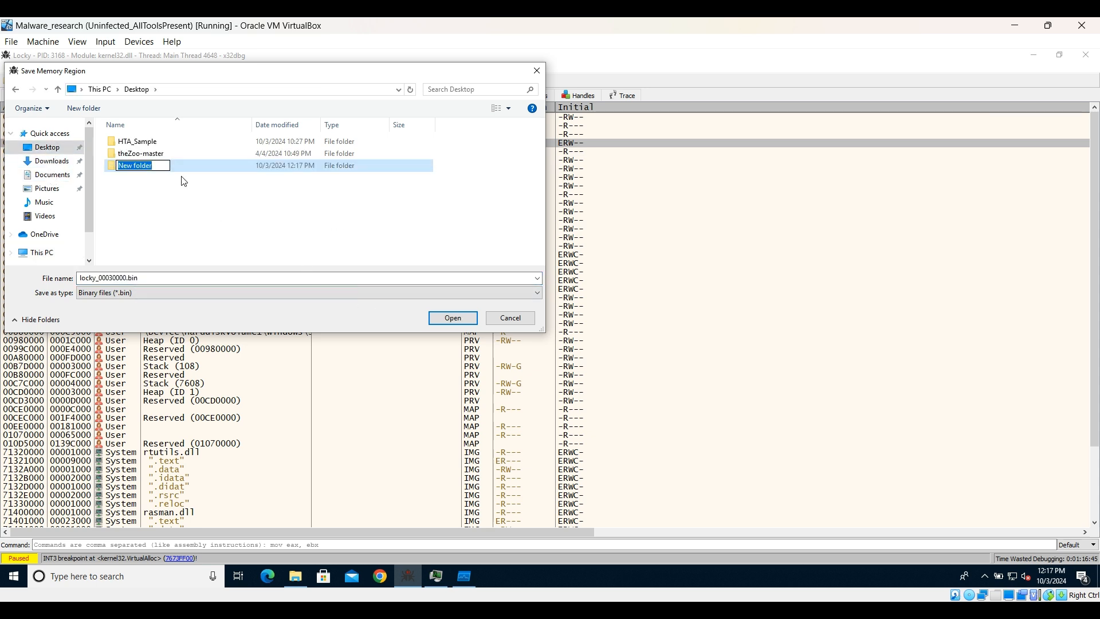
type("locky")
key("Return")
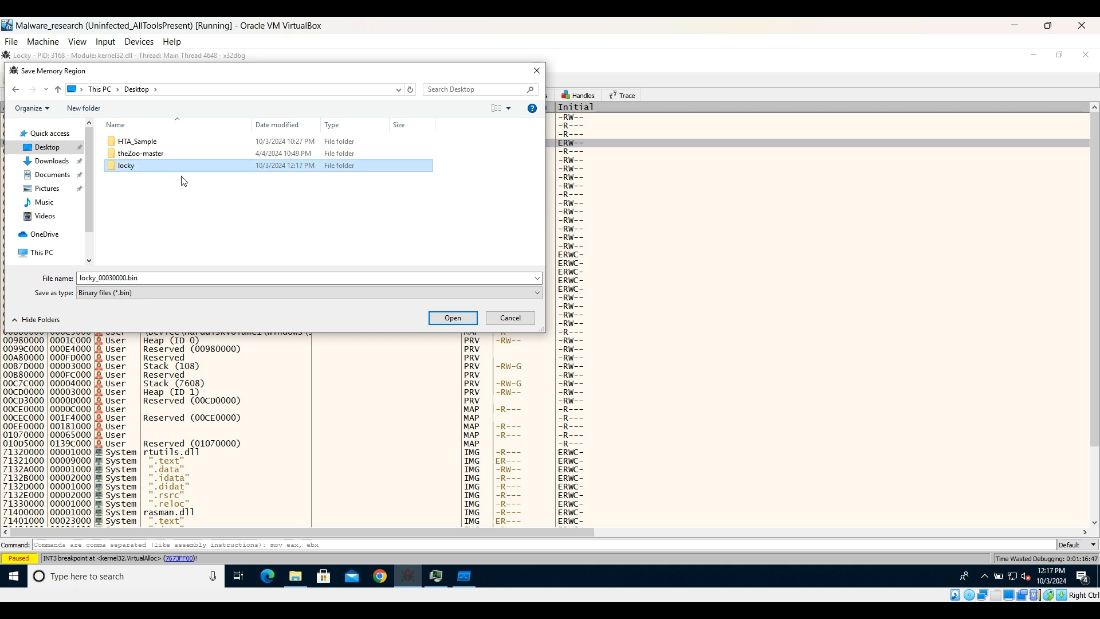
double_click(154, 168)
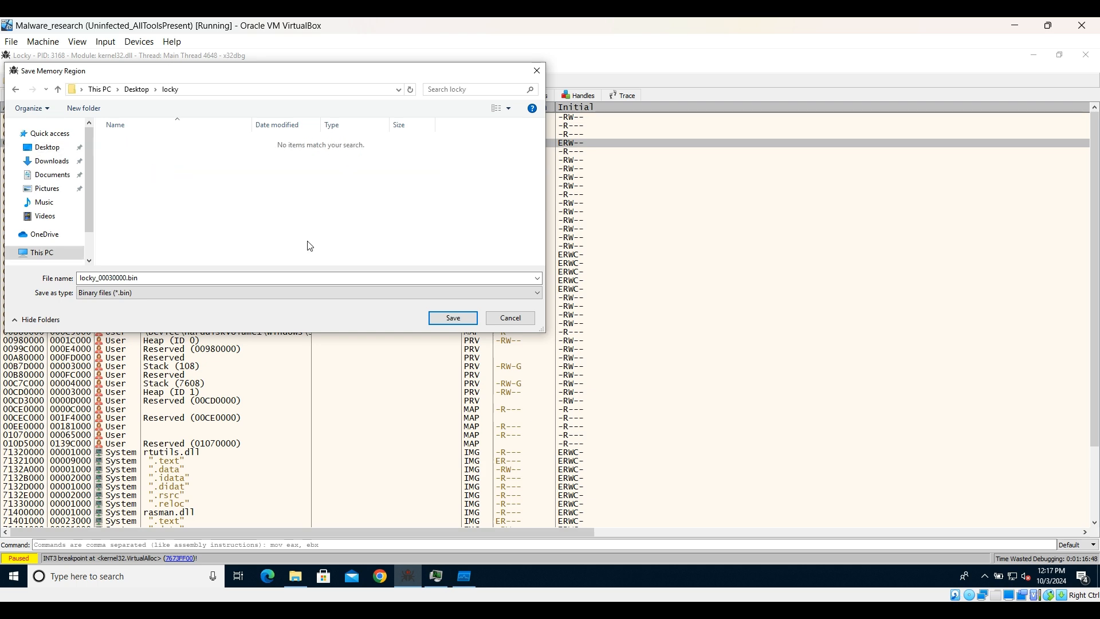
left_click(452, 317)
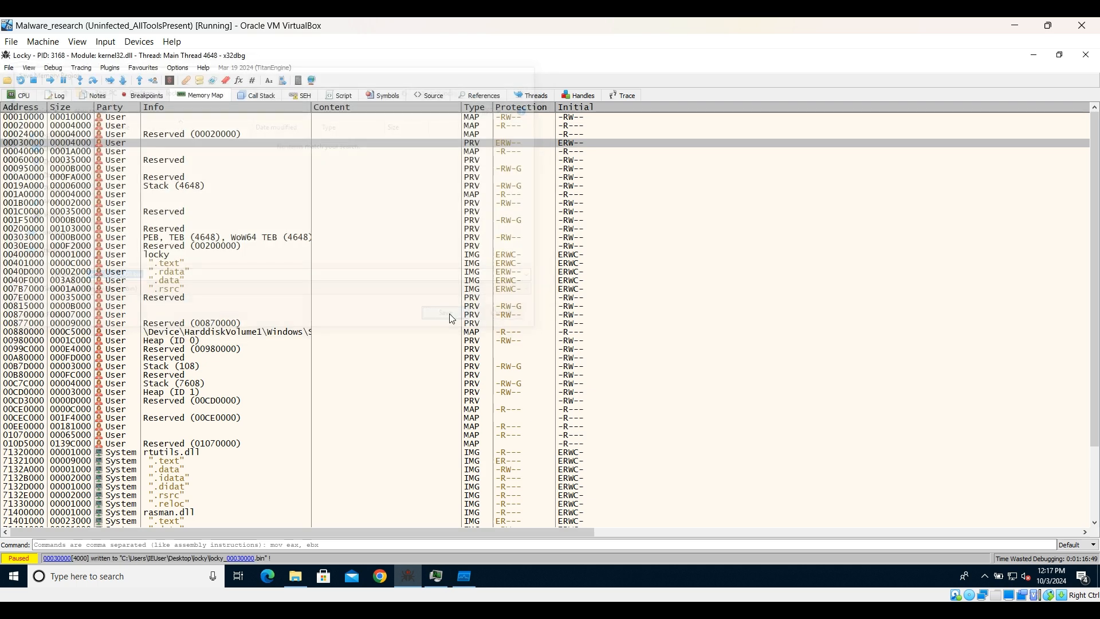
Check the Locky process in Process Hacker and the loaded modules in x32dbg, returning to the VirtualAlloc disassembly
left_click(15, 96)
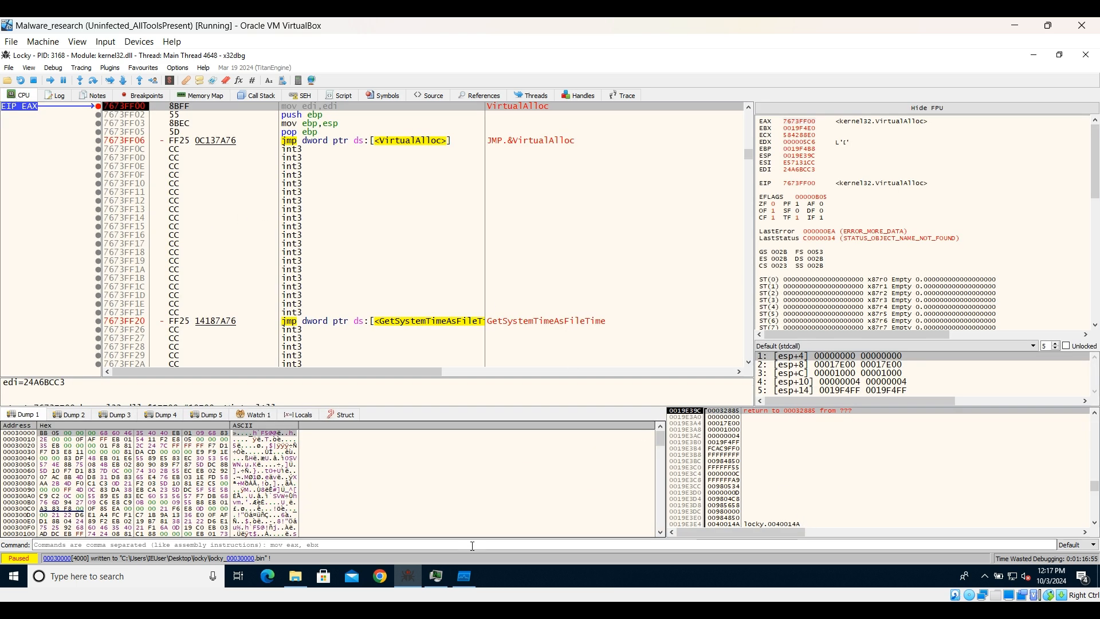
left_click(436, 576)
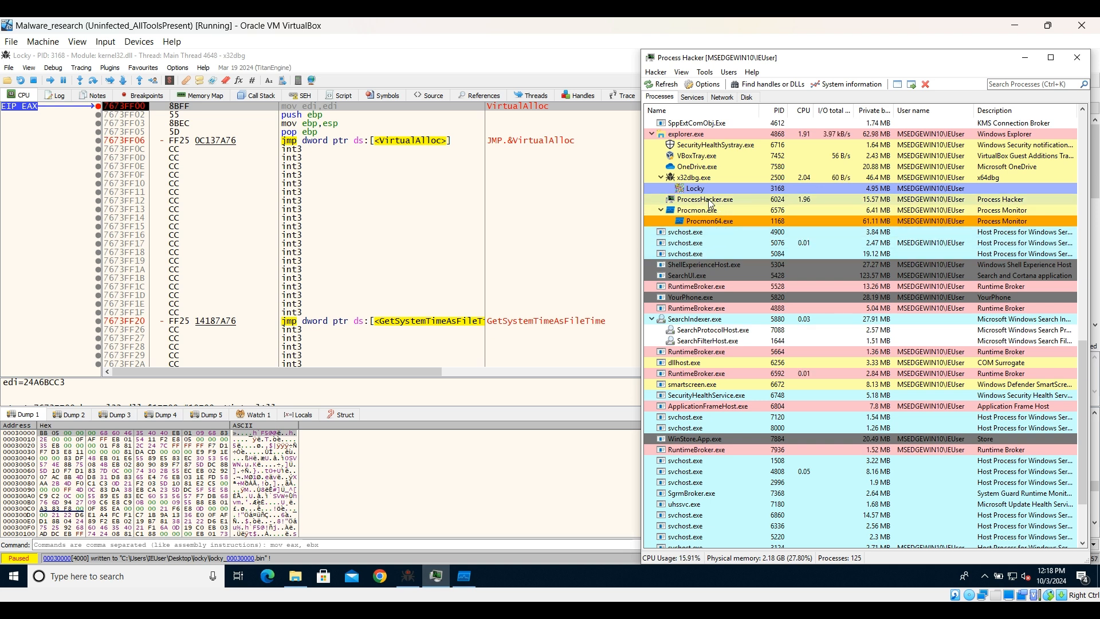
mouse_move(697, 189)
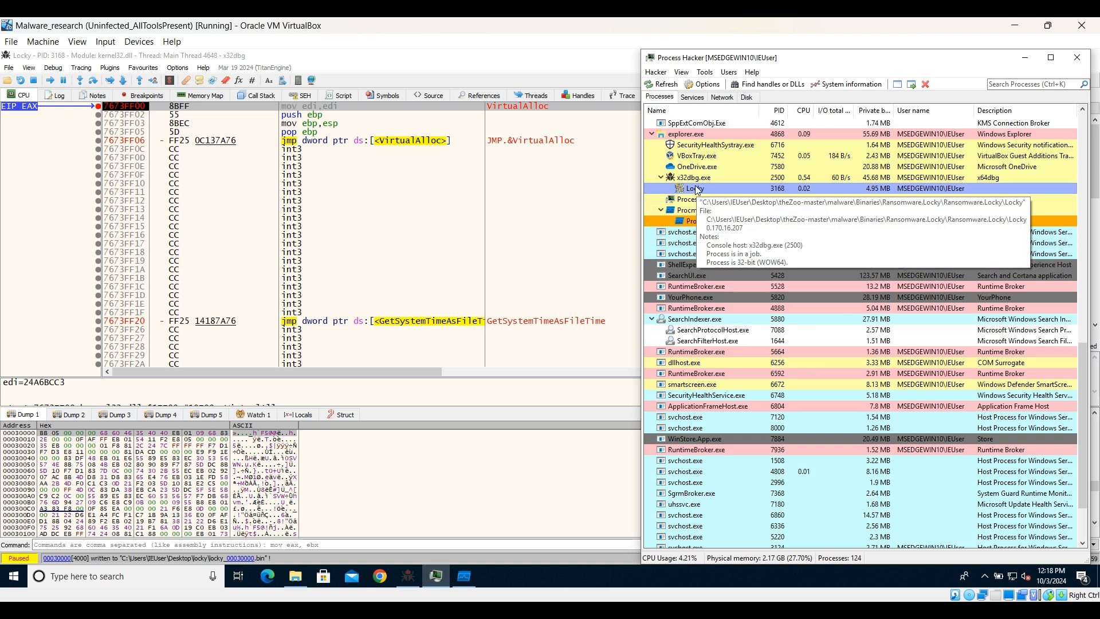
left_click(455, 484)
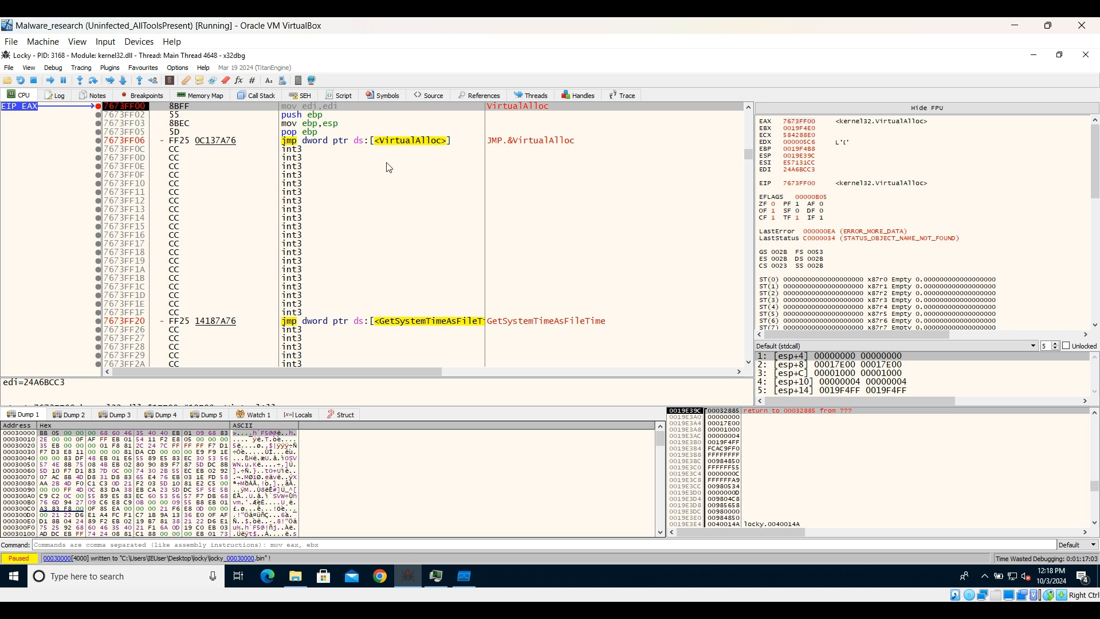
left_click(394, 95)
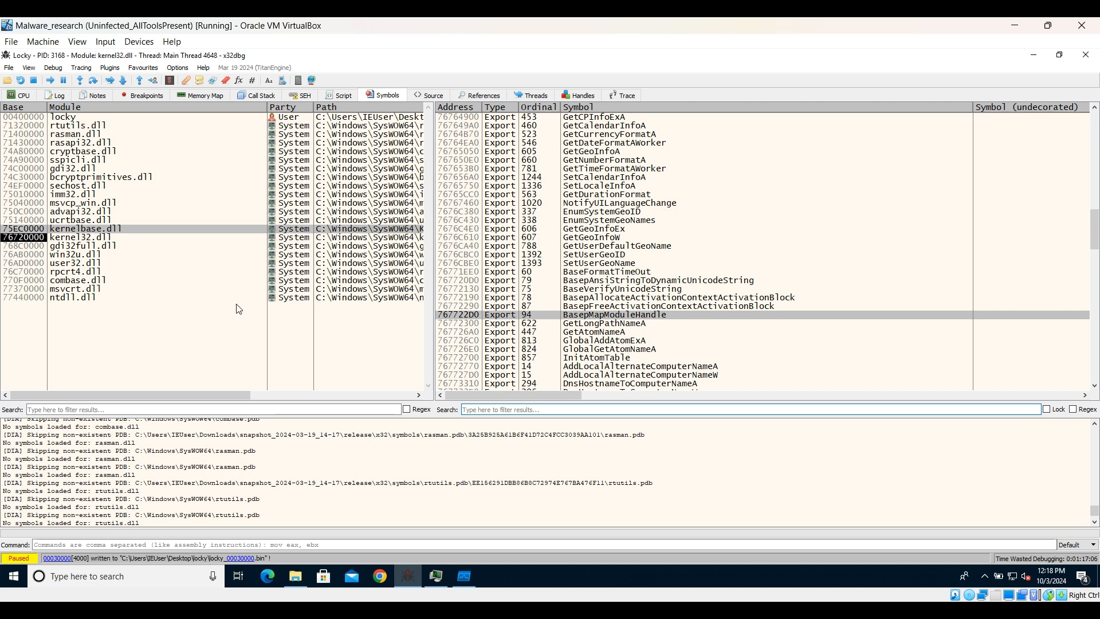
left_click(15, 97)
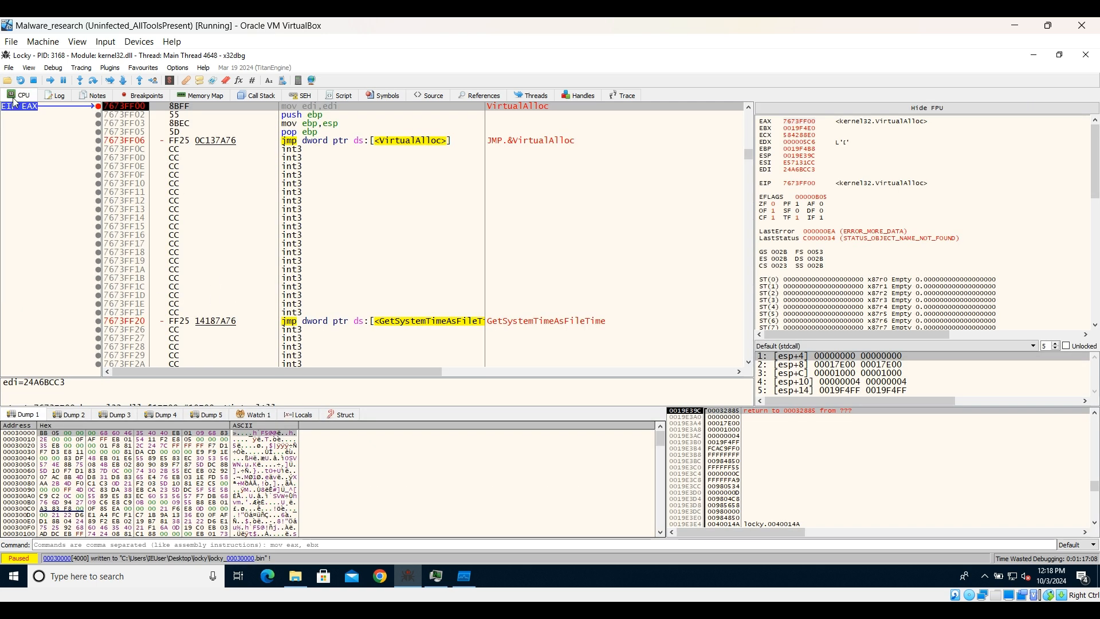
Search all user modules for string references and examine the listed strings of the locky module
right_click(570, 185)
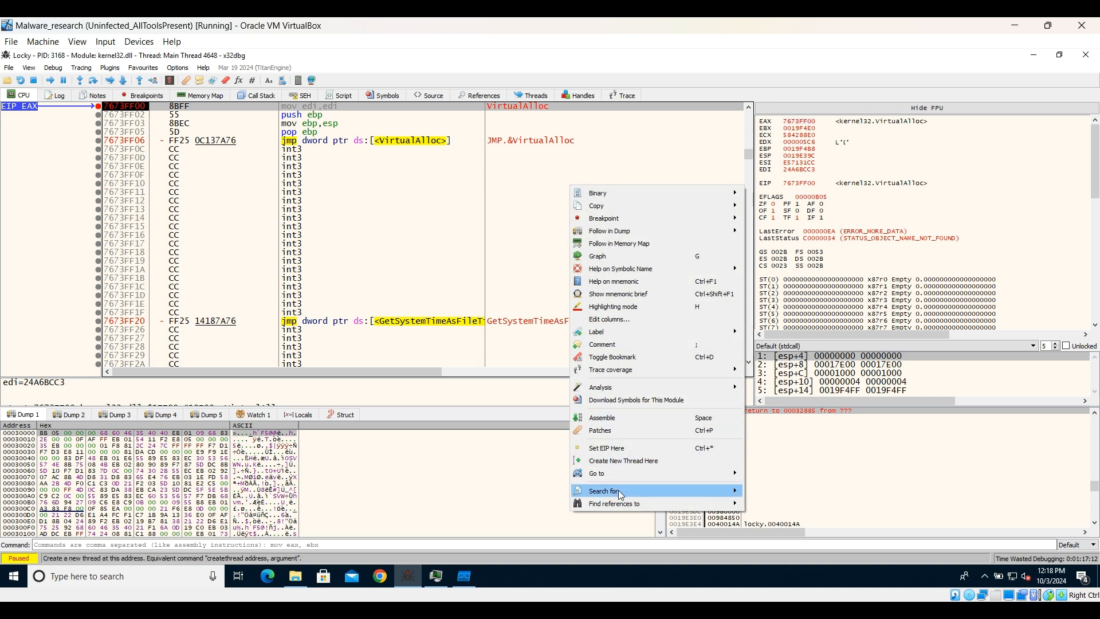
mouse_move(622, 495)
mouse_move(786, 517)
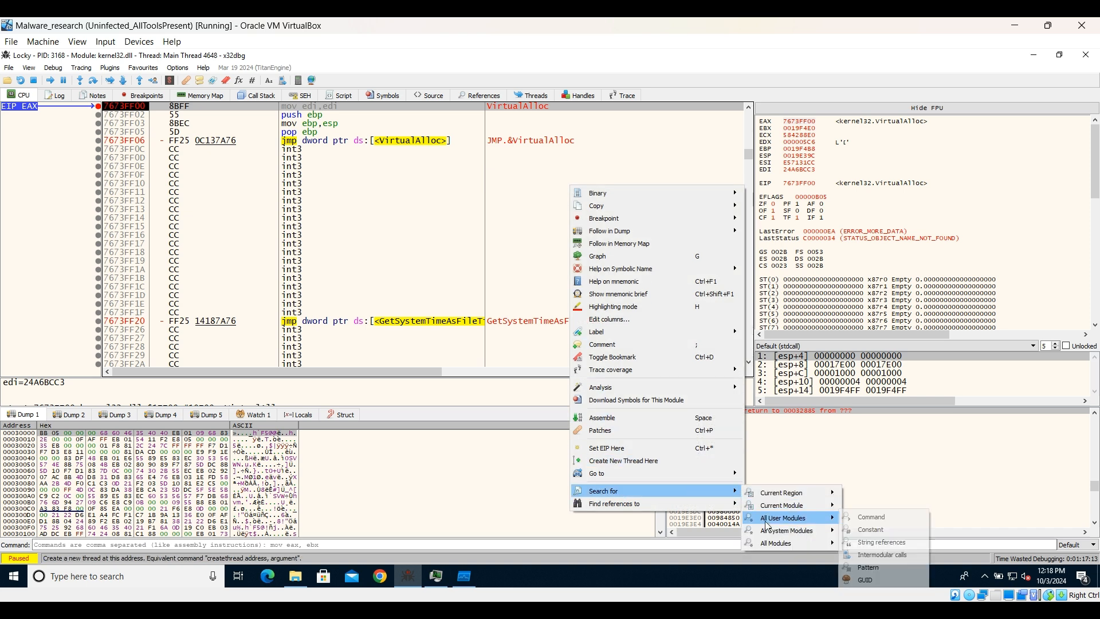
left_click(870, 548)
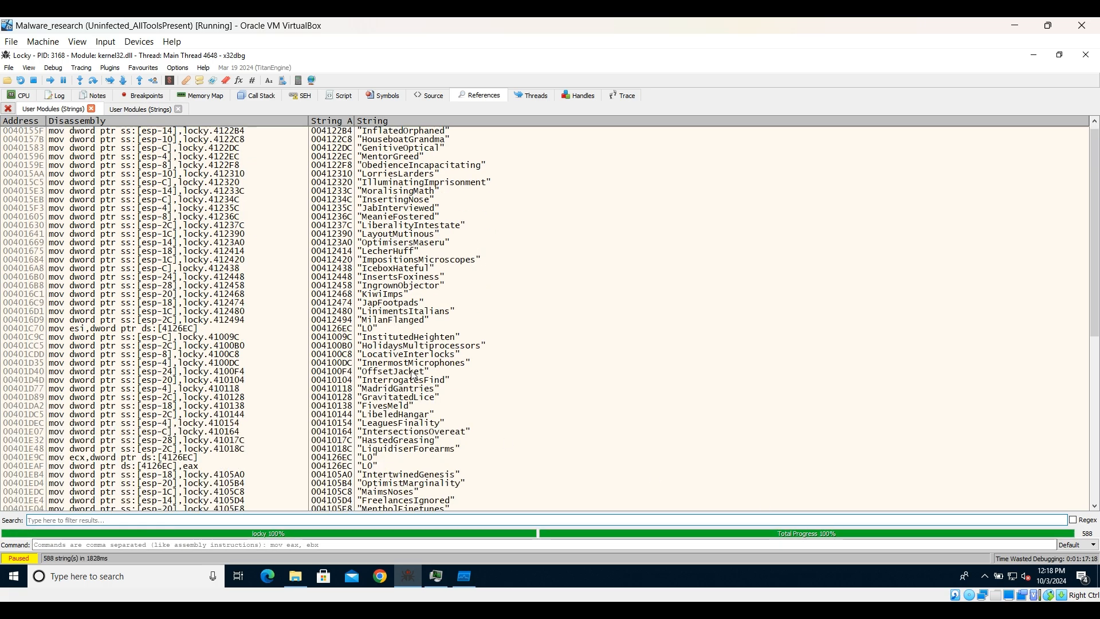
scroll(414, 376, "down", 20)
scroll(414, 375, "down", 20)
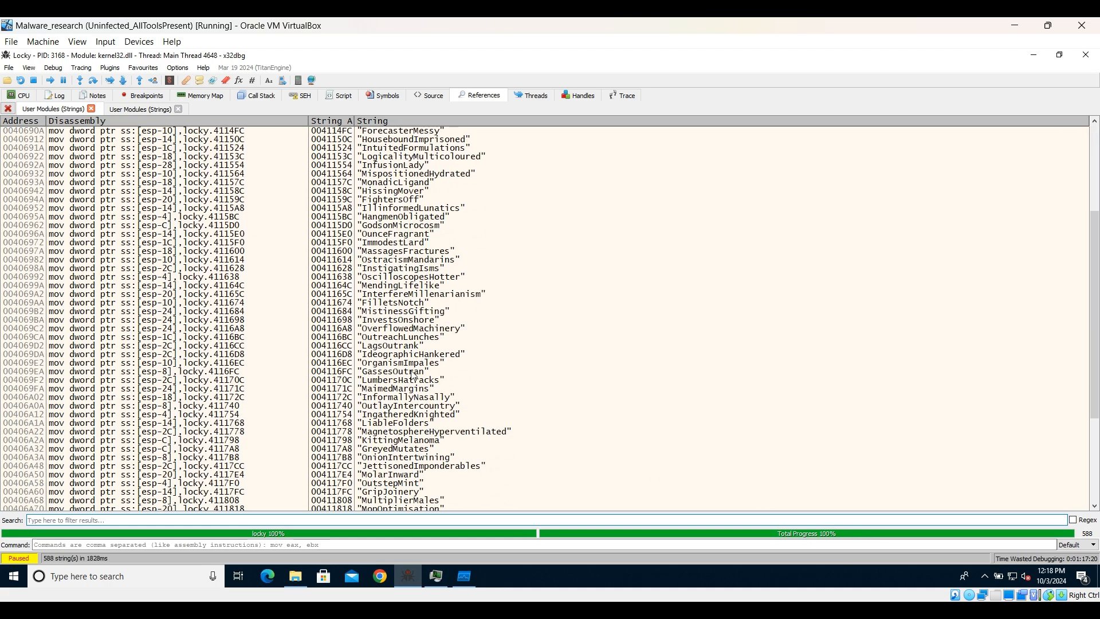
scroll(414, 375, "down", 20)
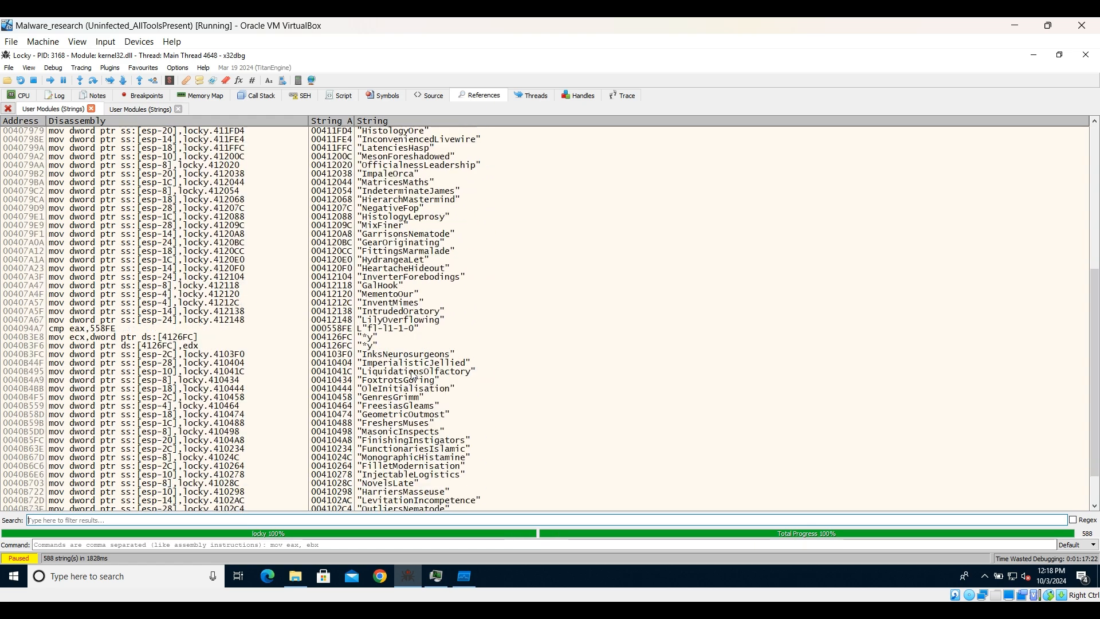
scroll(414, 375, "down", 3)
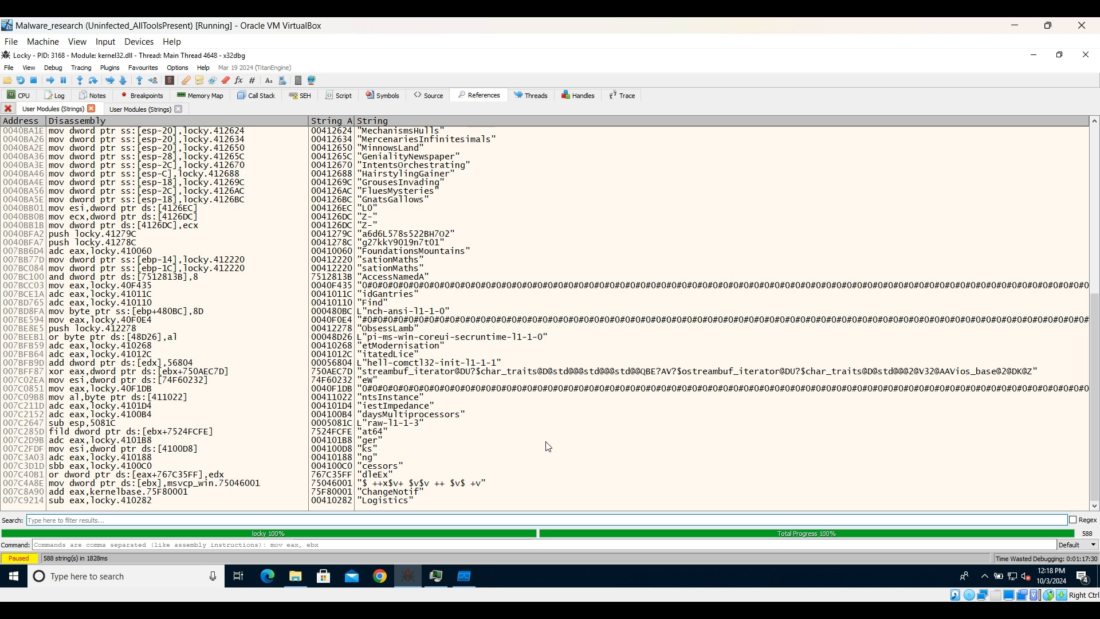
scroll(440, 279, "up", 13)
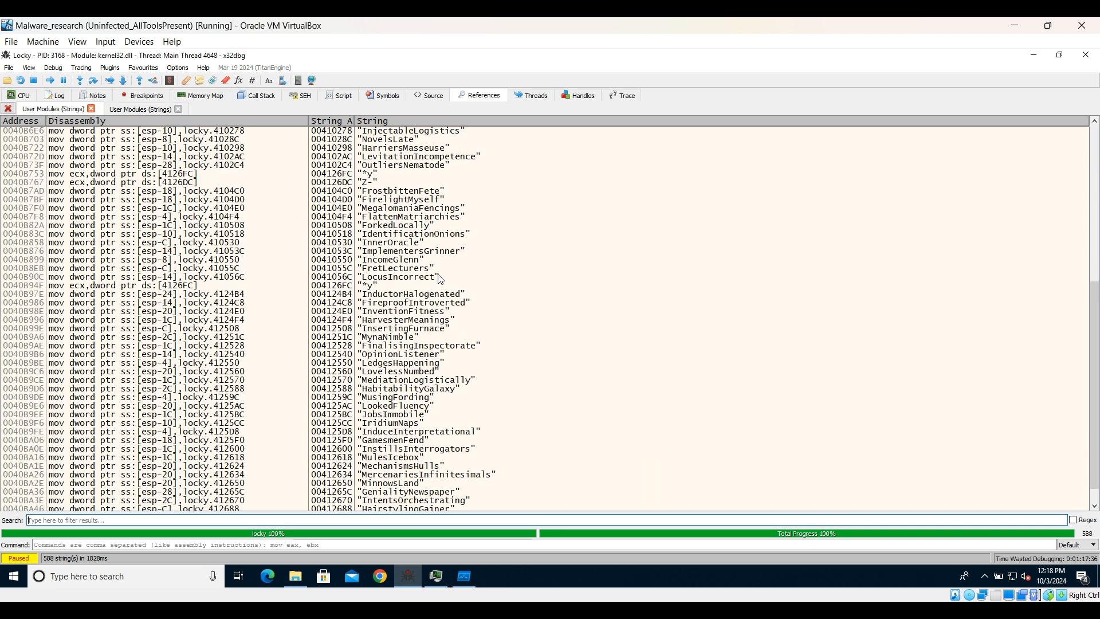
scroll(451, 315, "up", 7)
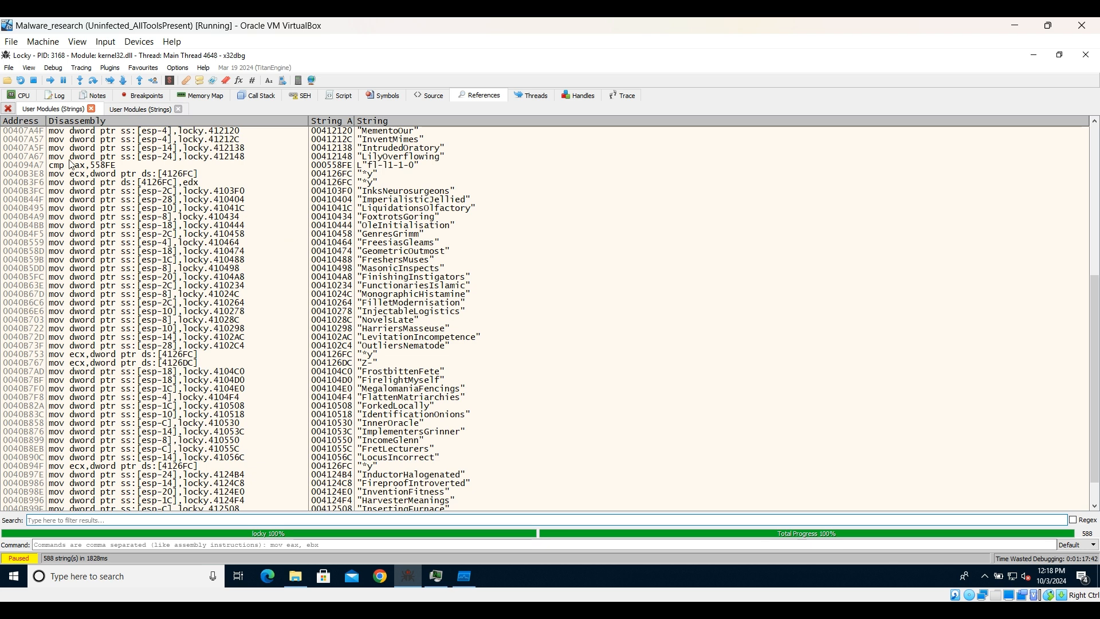
Return to the VirtualAlloc disassembly and resume the Locky sample through two successive breakpoint stops
left_click(23, 99)
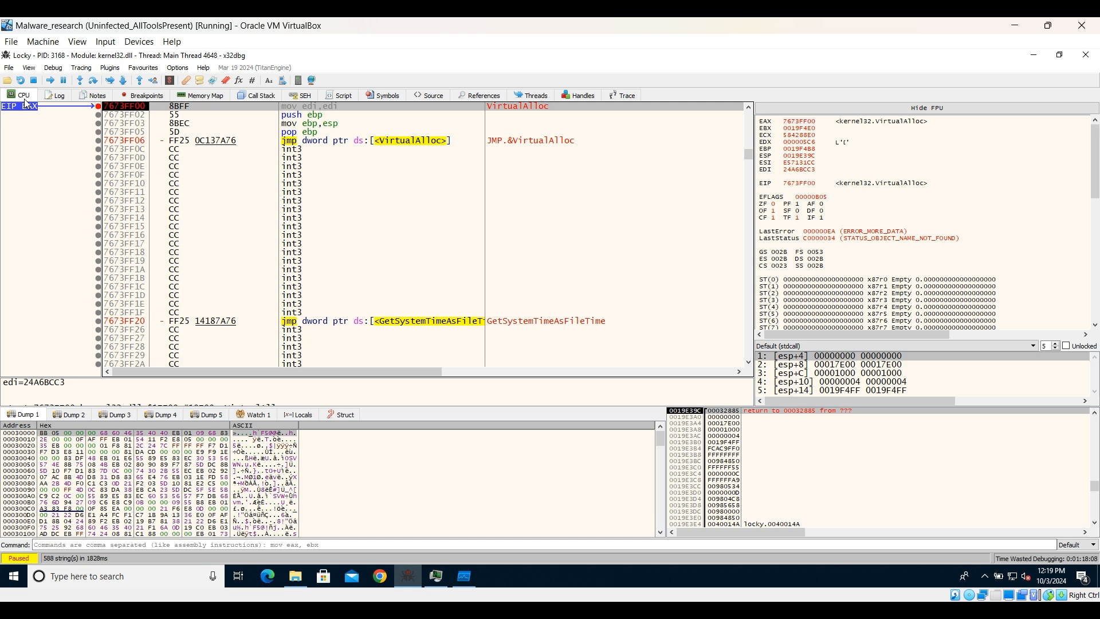
left_click(50, 82)
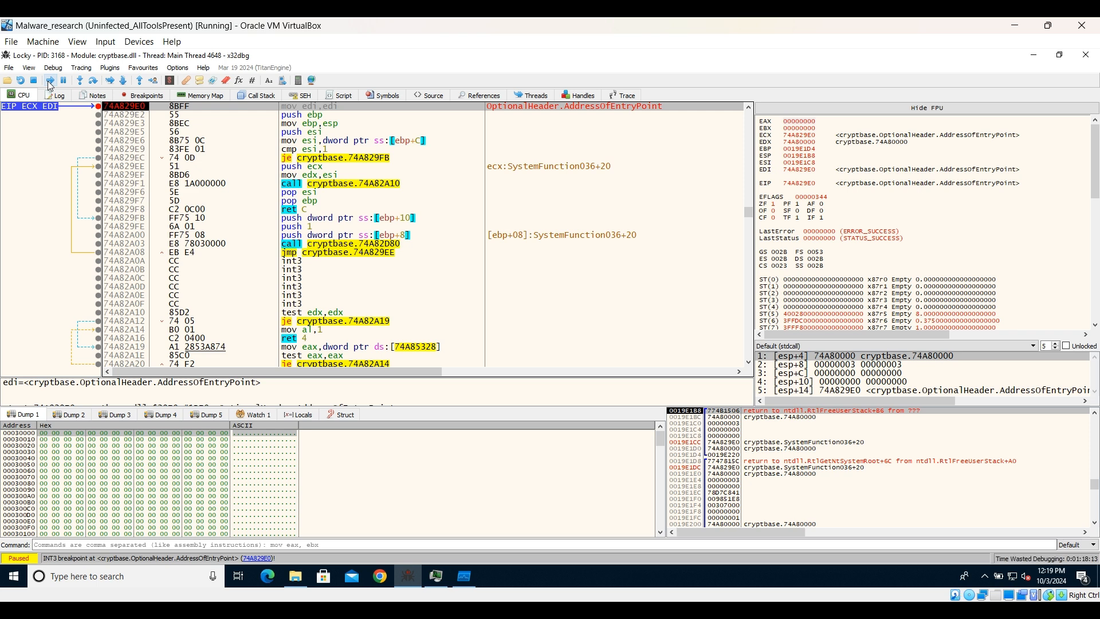
left_click(49, 84)
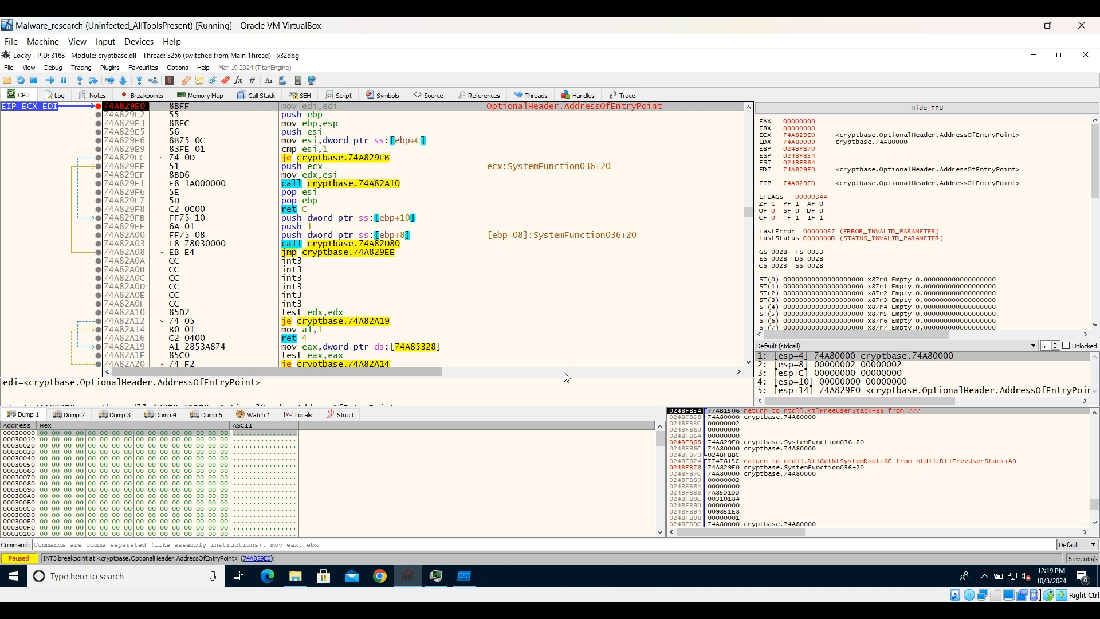
Check the Locky process in Process Hacker and inspect the SystemFunction036 references in the cryptbase.dll disassembly in x32dbg
left_click(1034, 54)
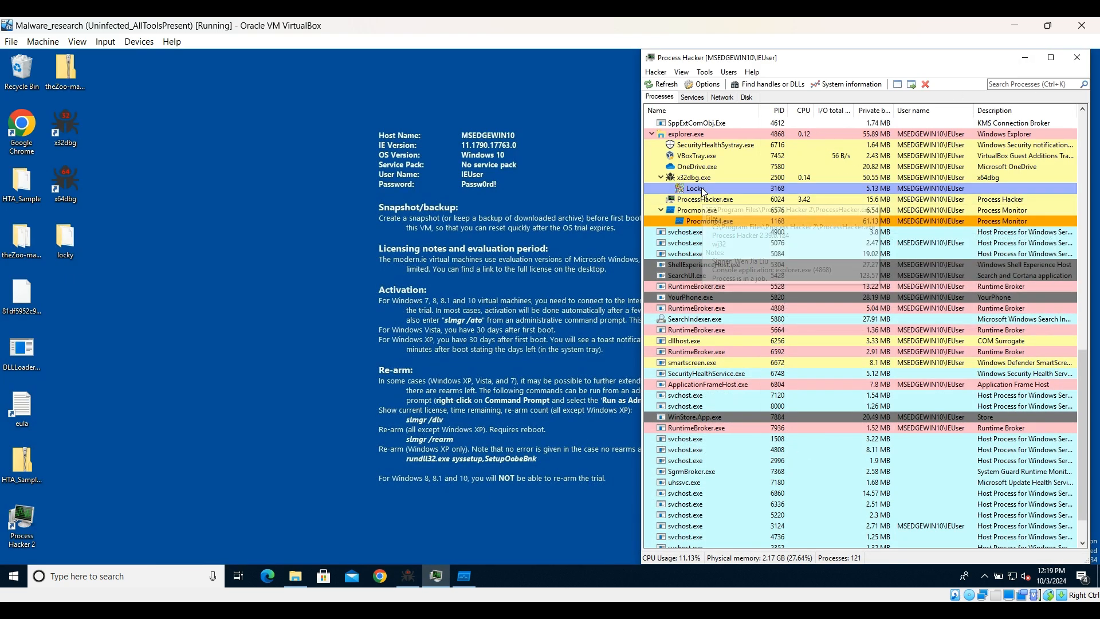
mouse_move(703, 193)
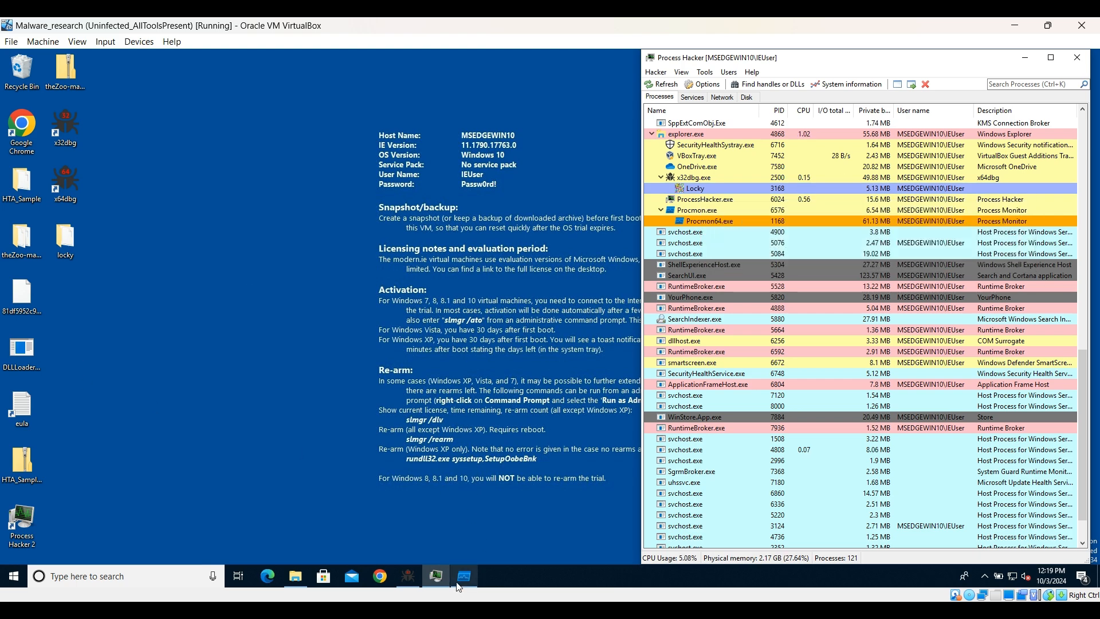
left_click(408, 576)
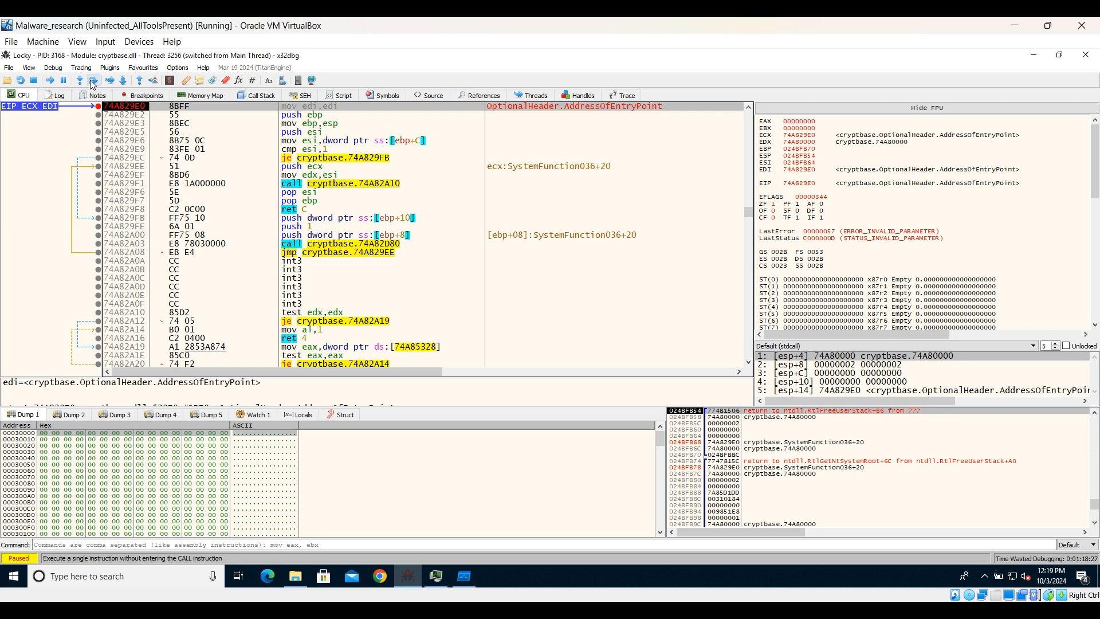
left_click(548, 169)
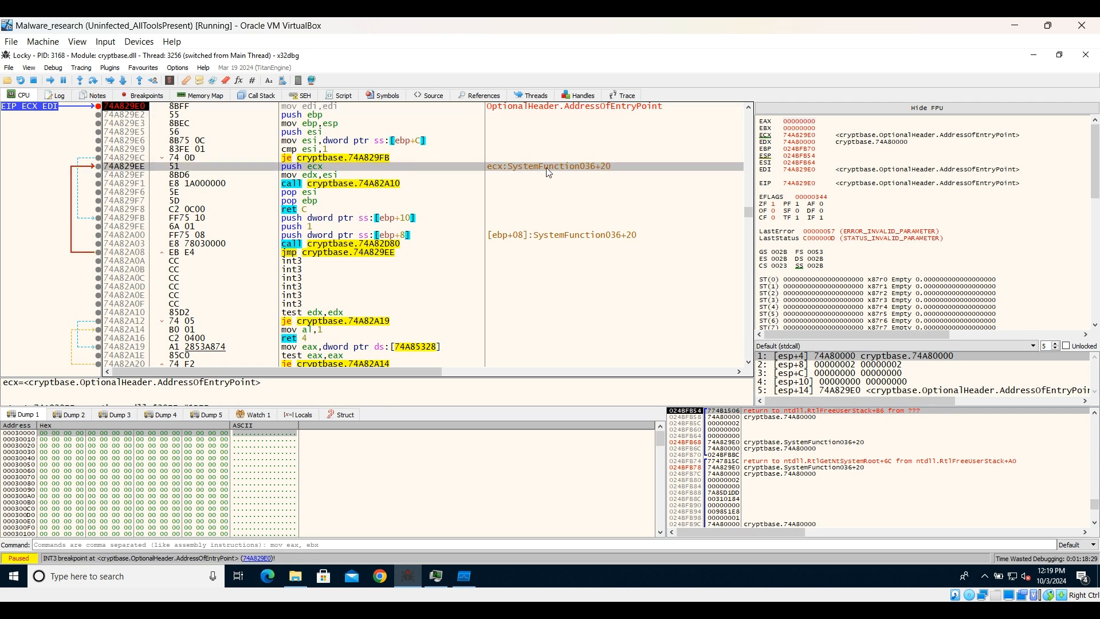
left_click(562, 238)
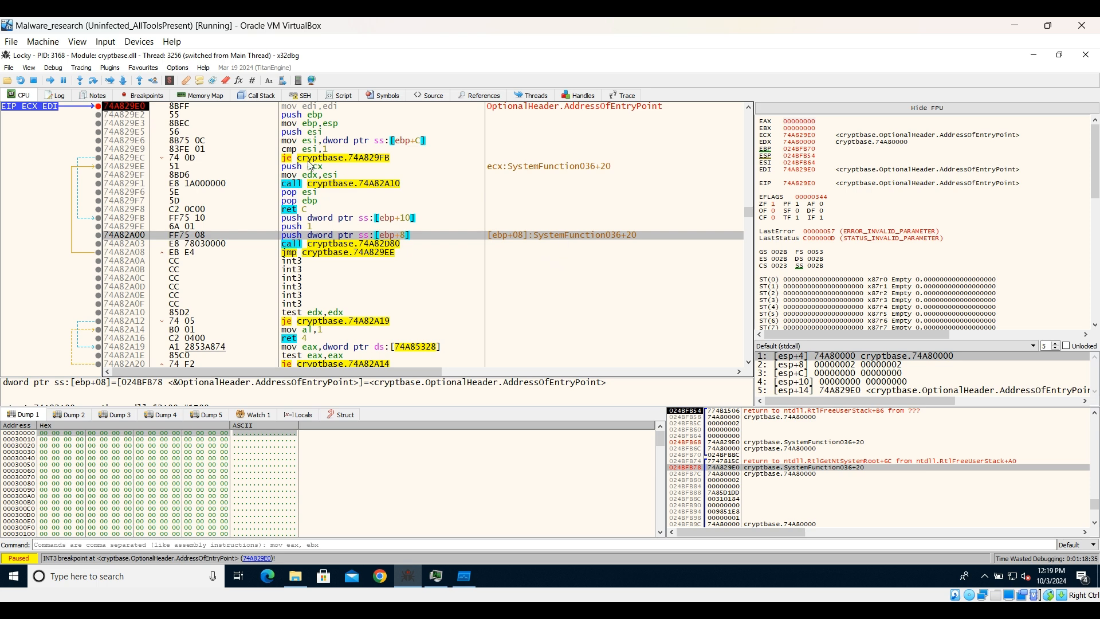
Compare the modules now loaded by Locky with the earlier module list captured in the screenshot
left_click(384, 95)
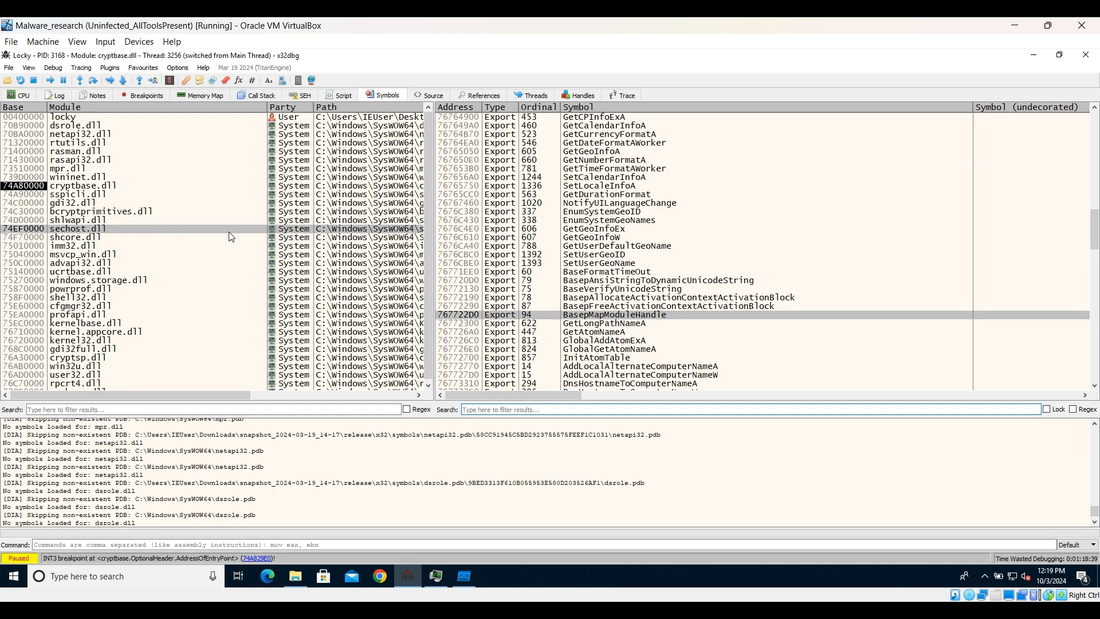
left_click(25, 95)
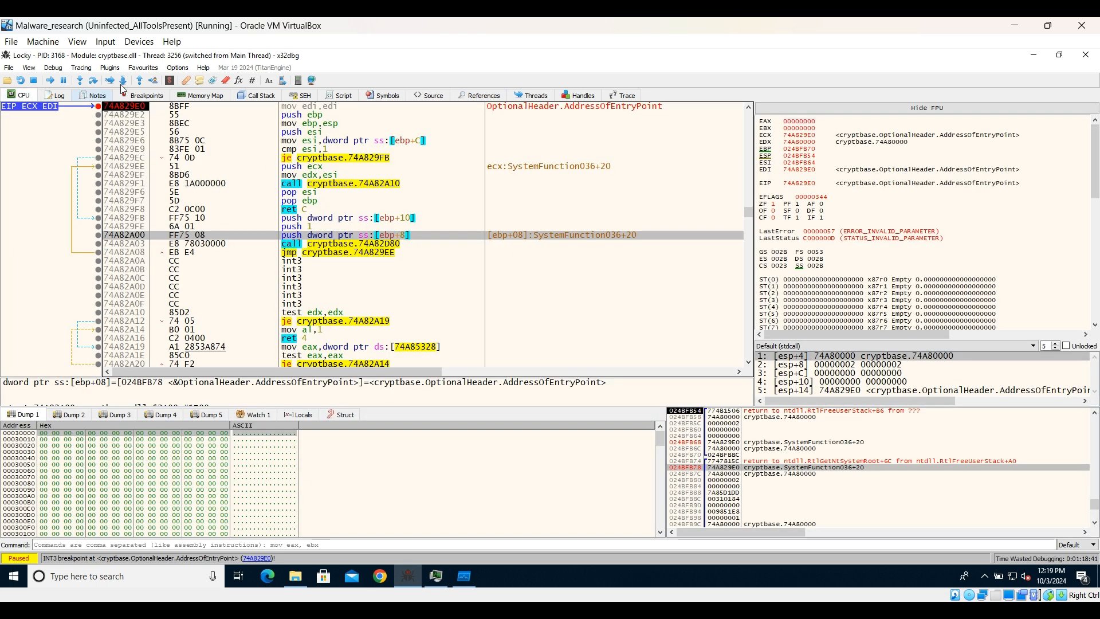
left_click(396, 96)
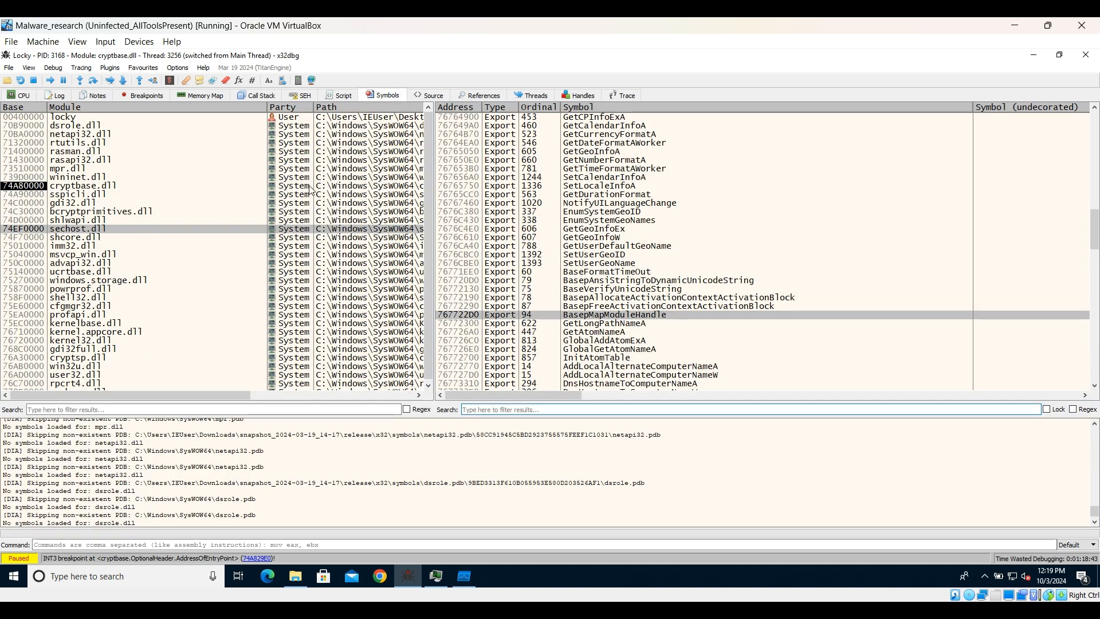
scroll(132, 344, "down", 1)
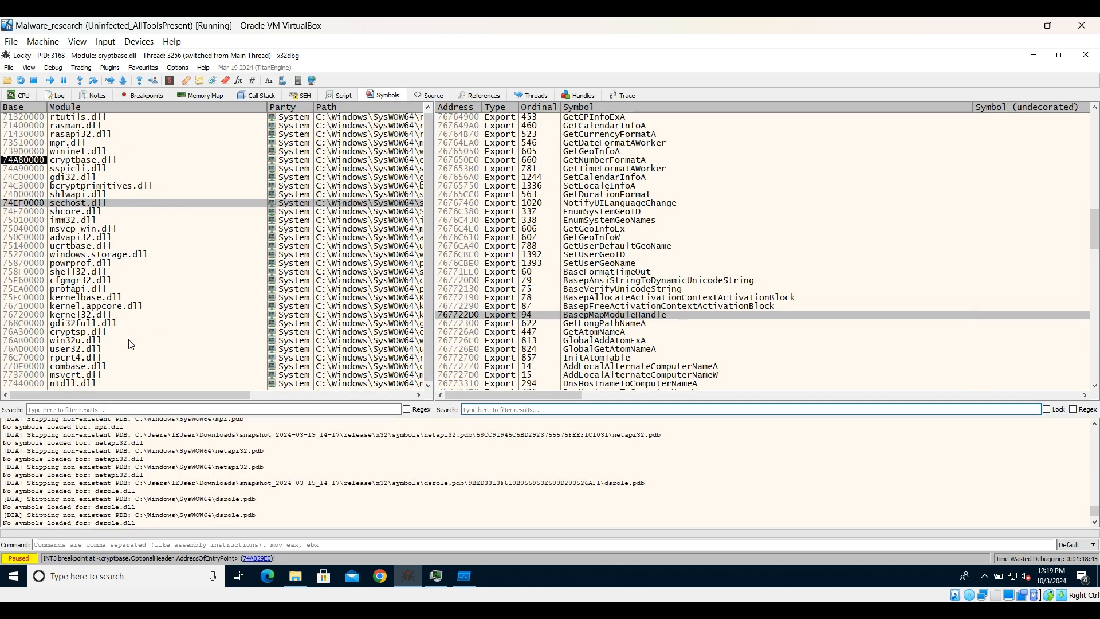
scroll(131, 344, "up", 1)
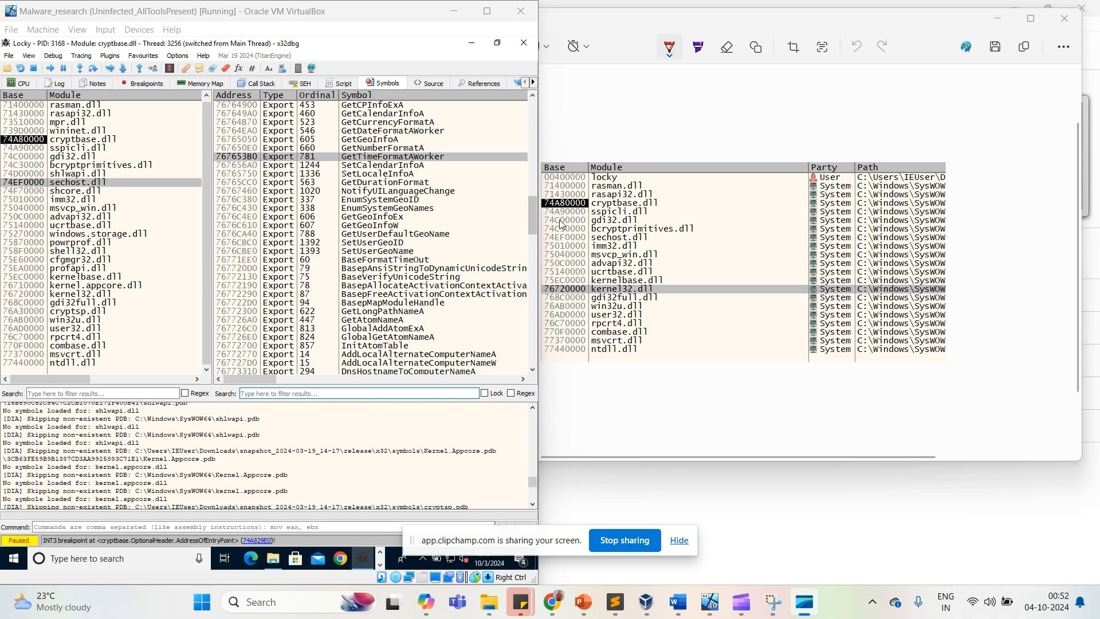
mouse_move(260, 218)
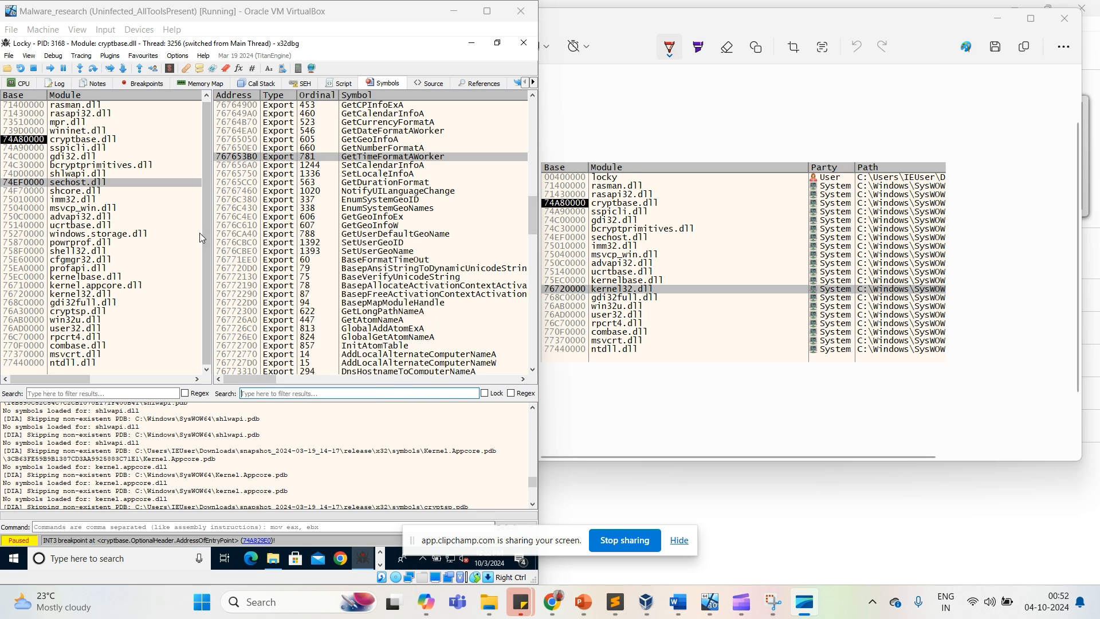
scroll(86, 113, "up", 2)
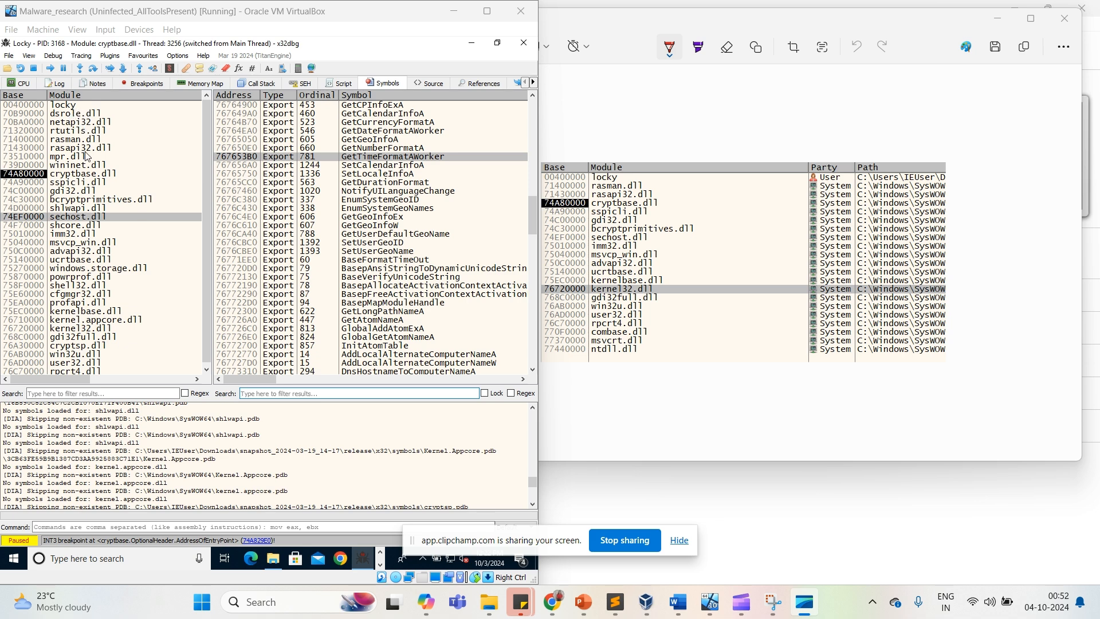
scroll(86, 156, "down", 1)
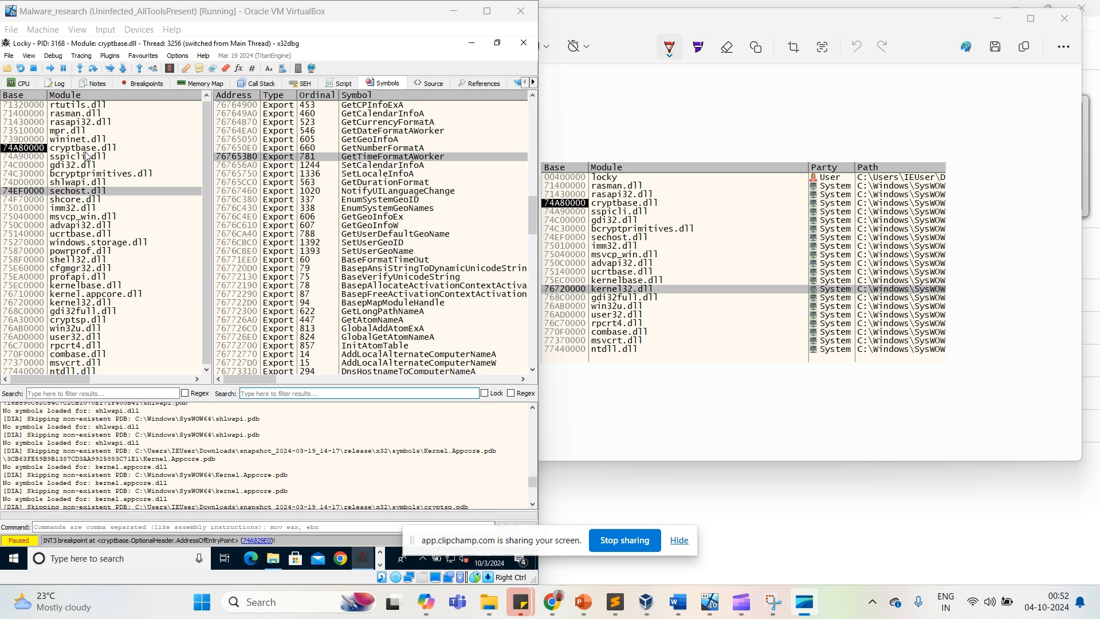
Show the exports of mpr.dll, review the other loaded modules, and return to the cryptbase.dll disassembly
left_click(70, 132)
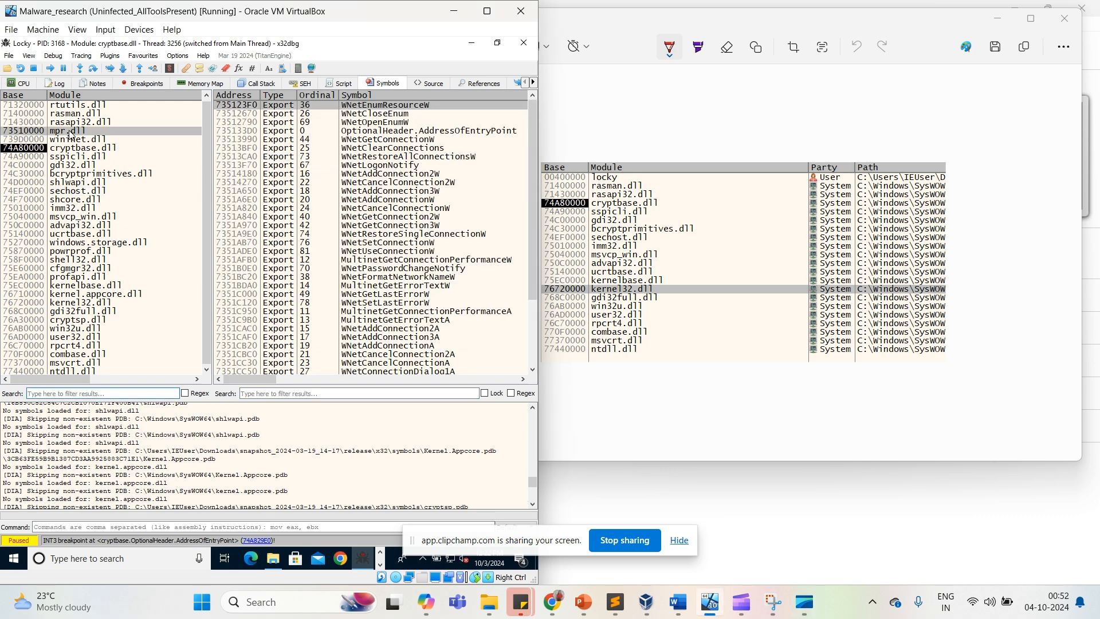
scroll(112, 248, "down", 1)
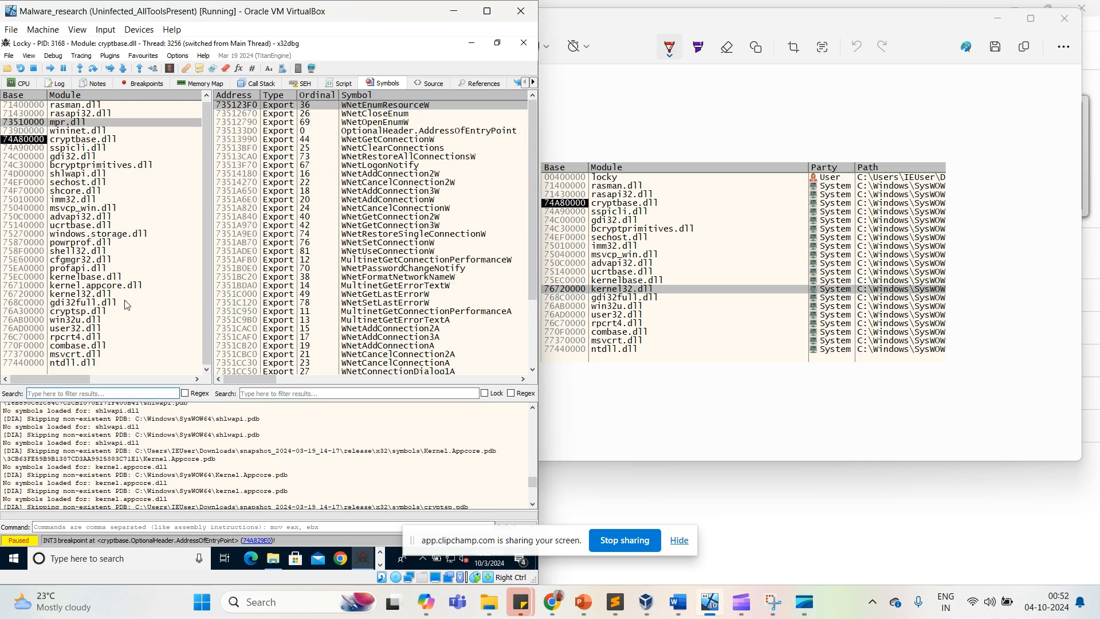
scroll(127, 304, "up", 2)
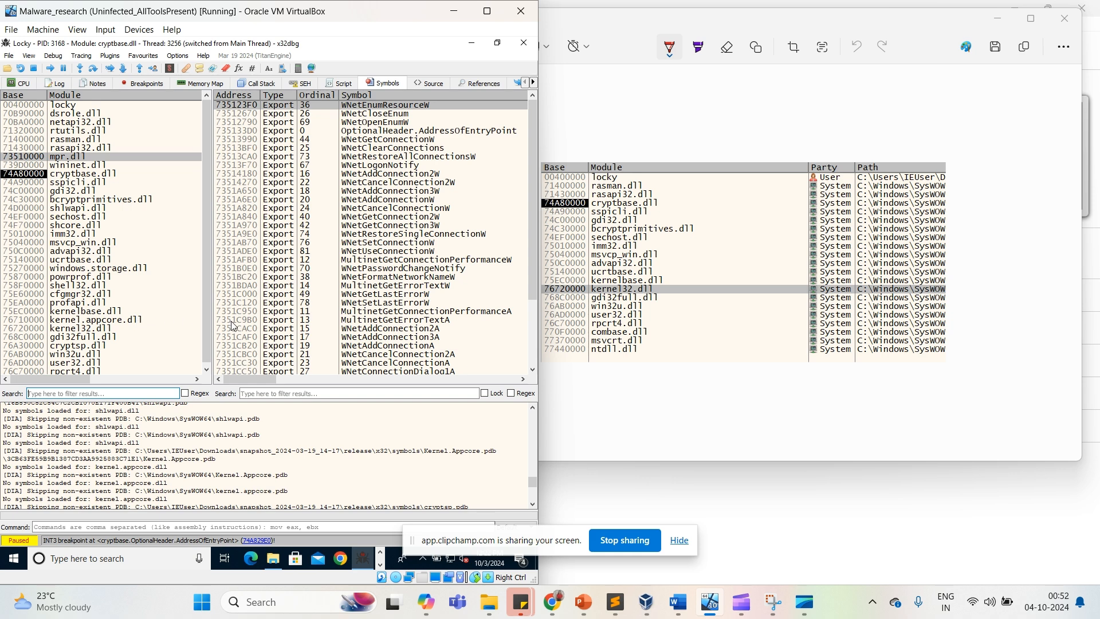
mouse_move(232, 324)
left_click(617, 540)
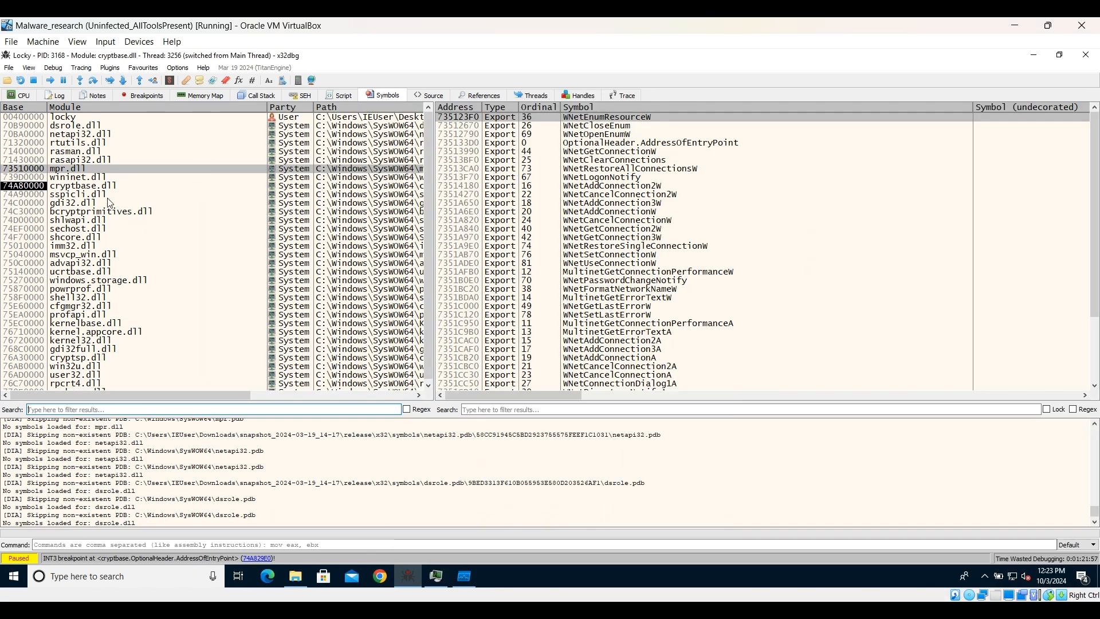
left_click(22, 96)
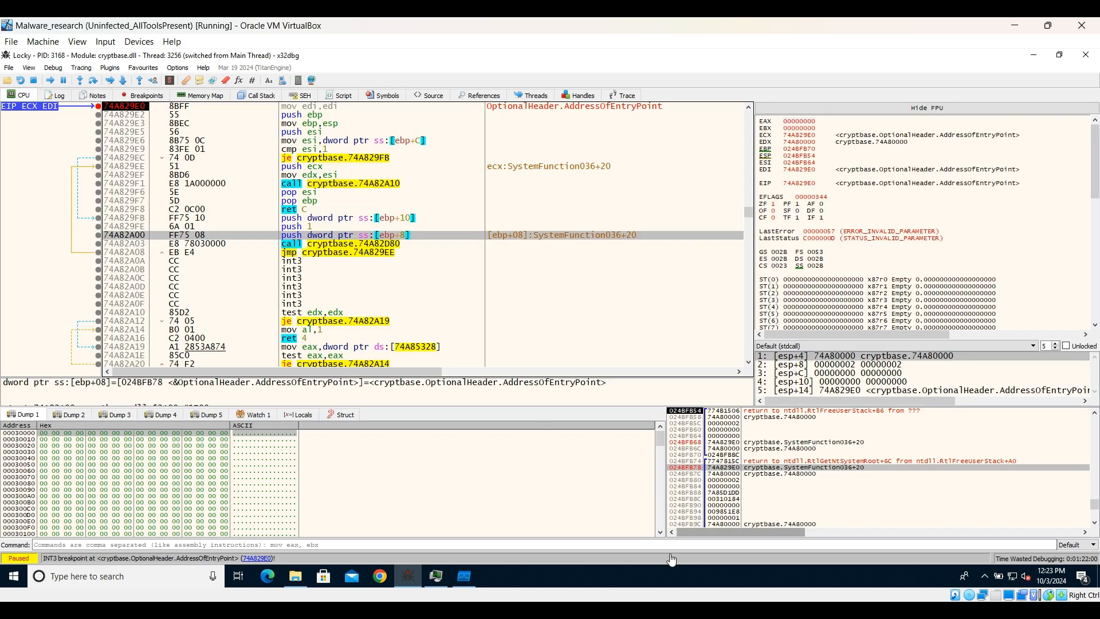
Switch to Process Hacker, resize its window to show the process columns and full tree over x32dbg, and check the Locky process
left_click(435, 576)
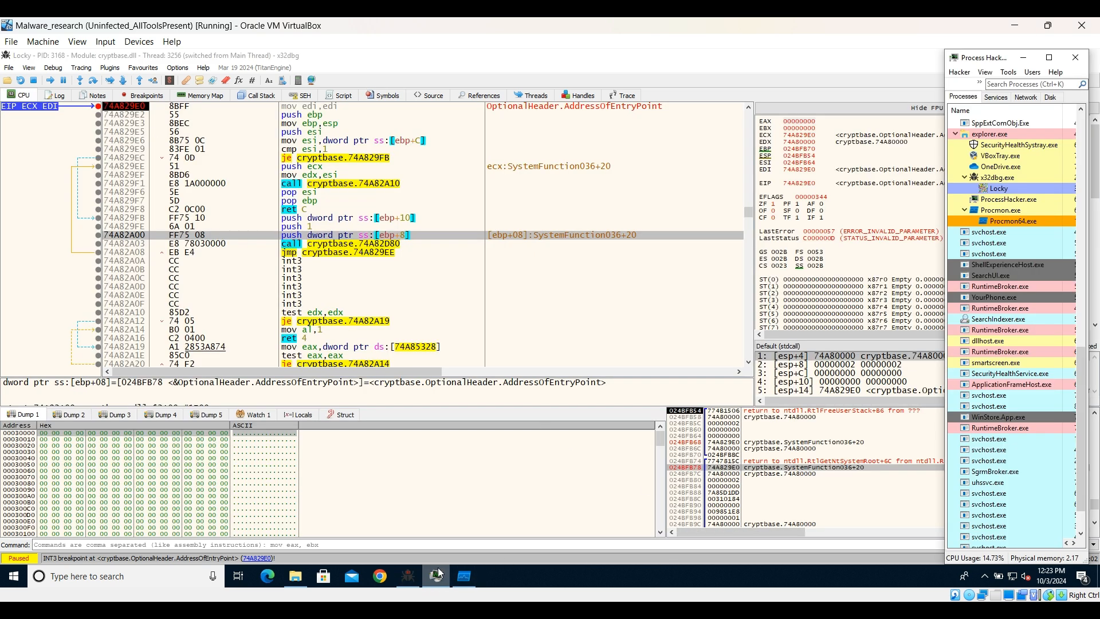
left_click(1049, 57)
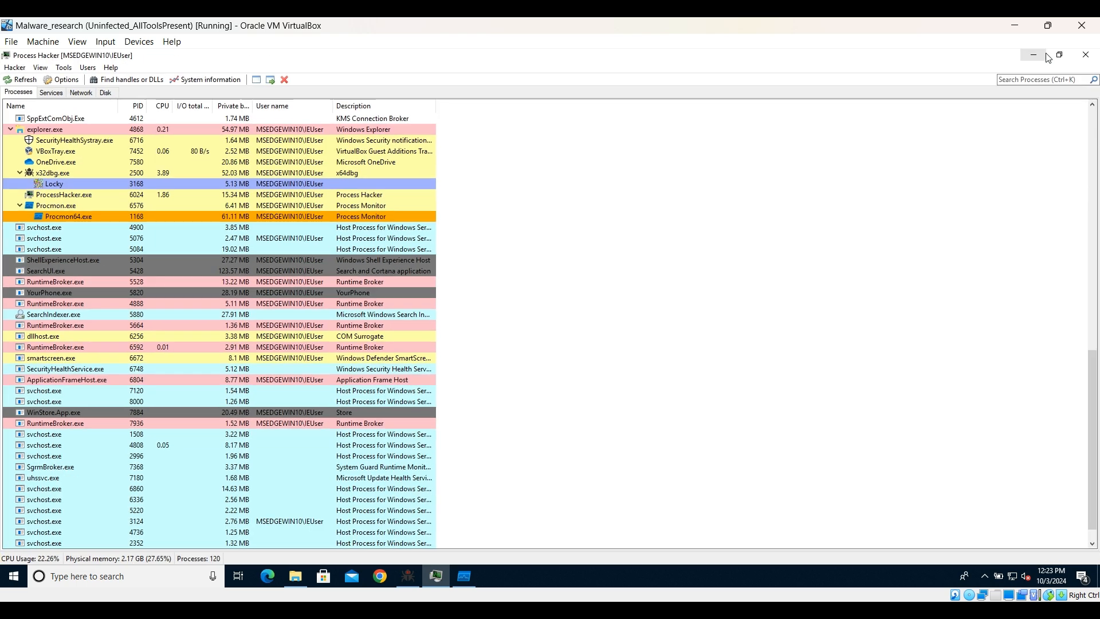
left_click(1058, 56)
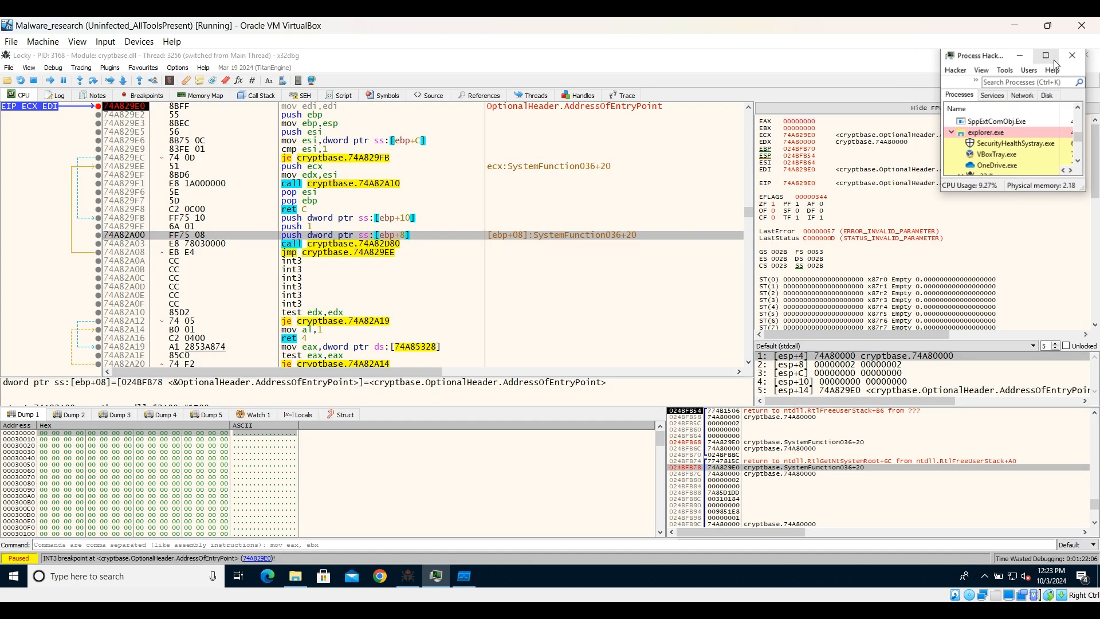
left_click_drag(945, 148, 620, 150)
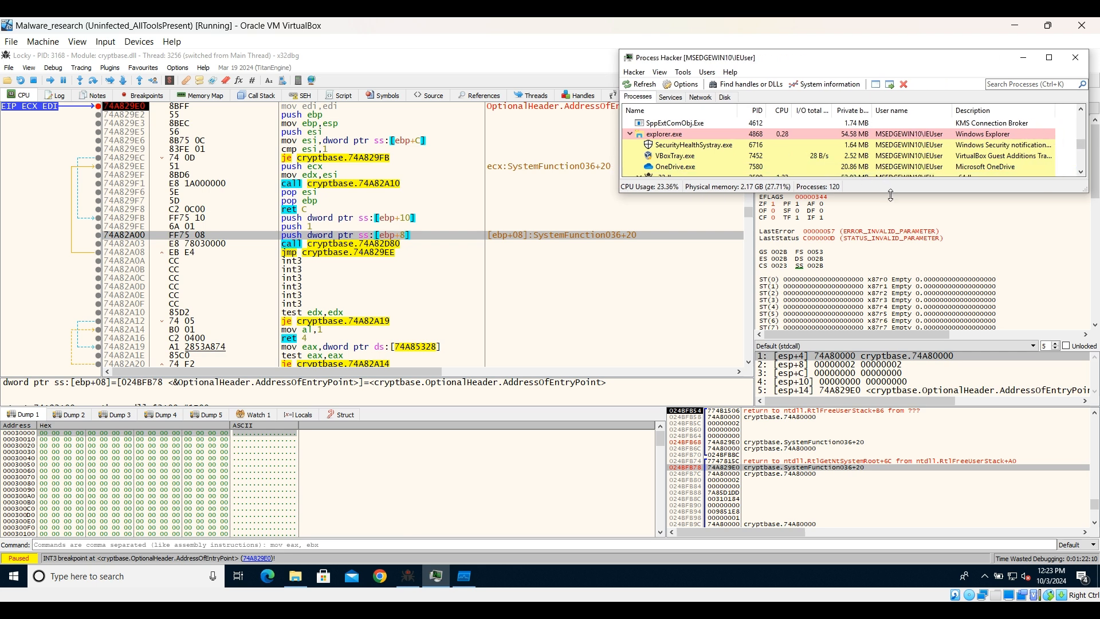
left_click_drag(889, 192, 967, 562)
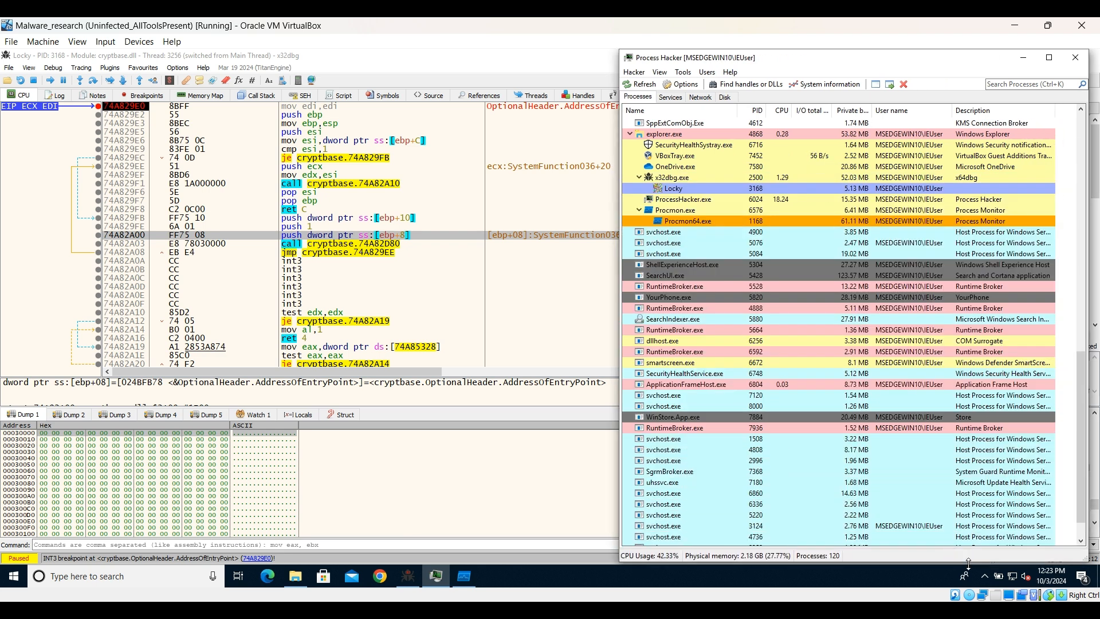
mouse_move(672, 193)
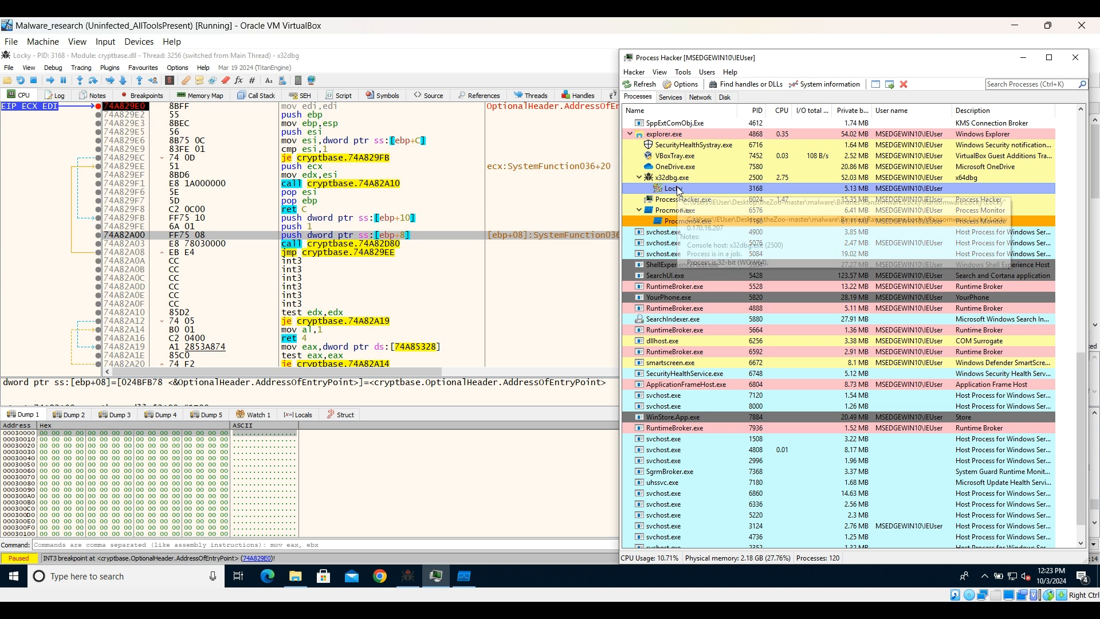
Return to x32dbg, step over the first instructions at the cryptbase.dll breakpoint, and resume execution of Locky
left_click(417, 508)
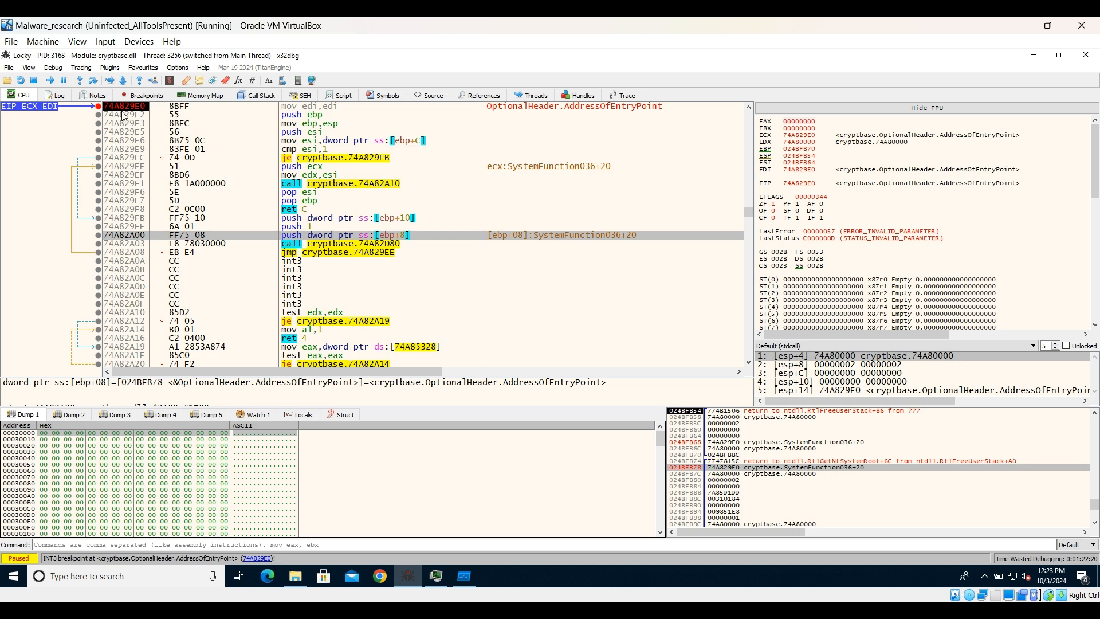
left_click(97, 81)
left_click(98, 82)
left_click(98, 82)
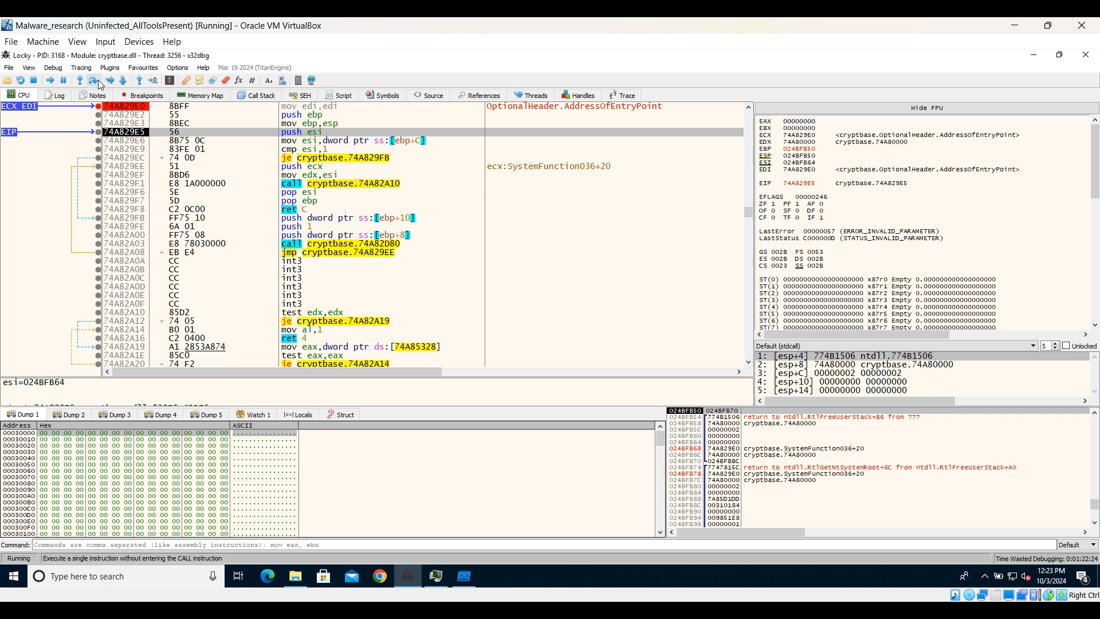
left_click(98, 82)
left_click(50, 81)
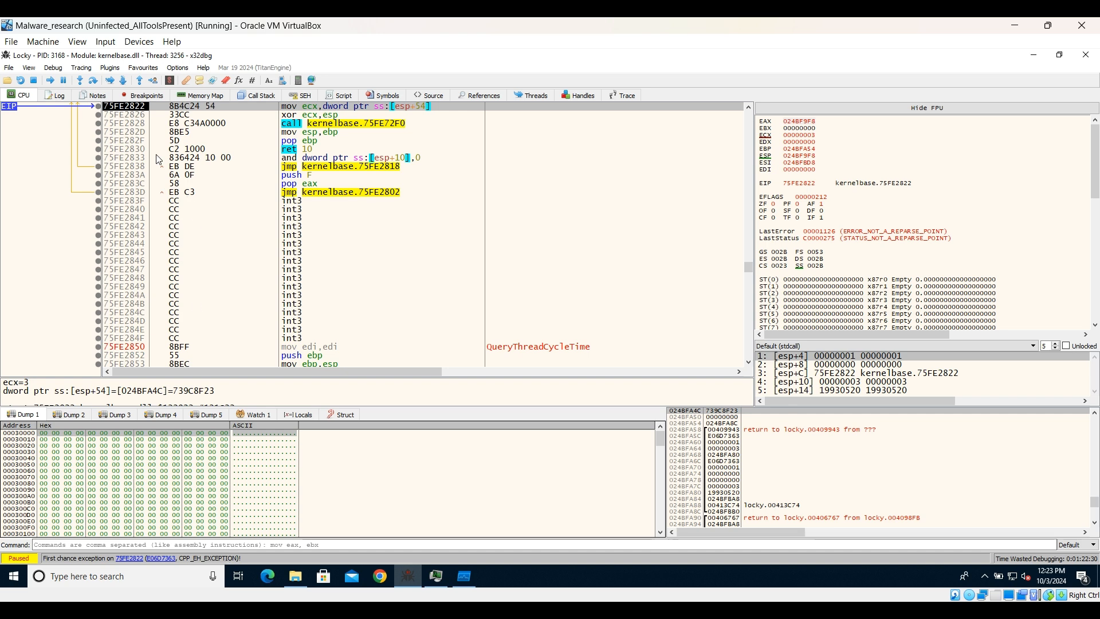
Step over the instructions from the kernelbase.dll exception through KiUserExceptionDispatcher in ntdll.dll, including the call to ntdll.774A7D8C
left_click(93, 81)
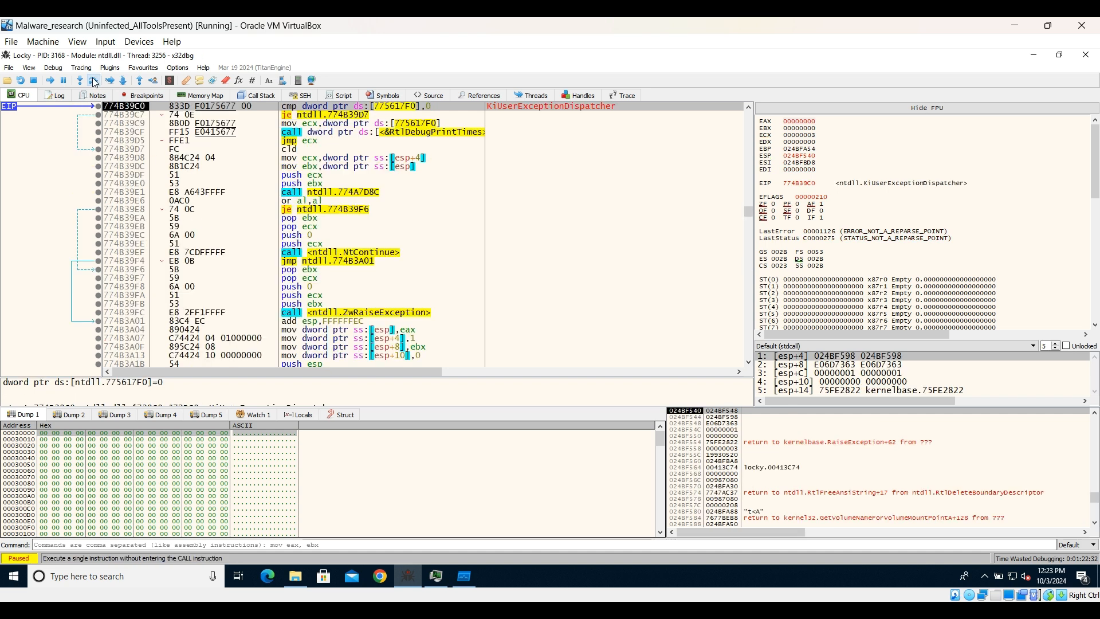
left_click(93, 82)
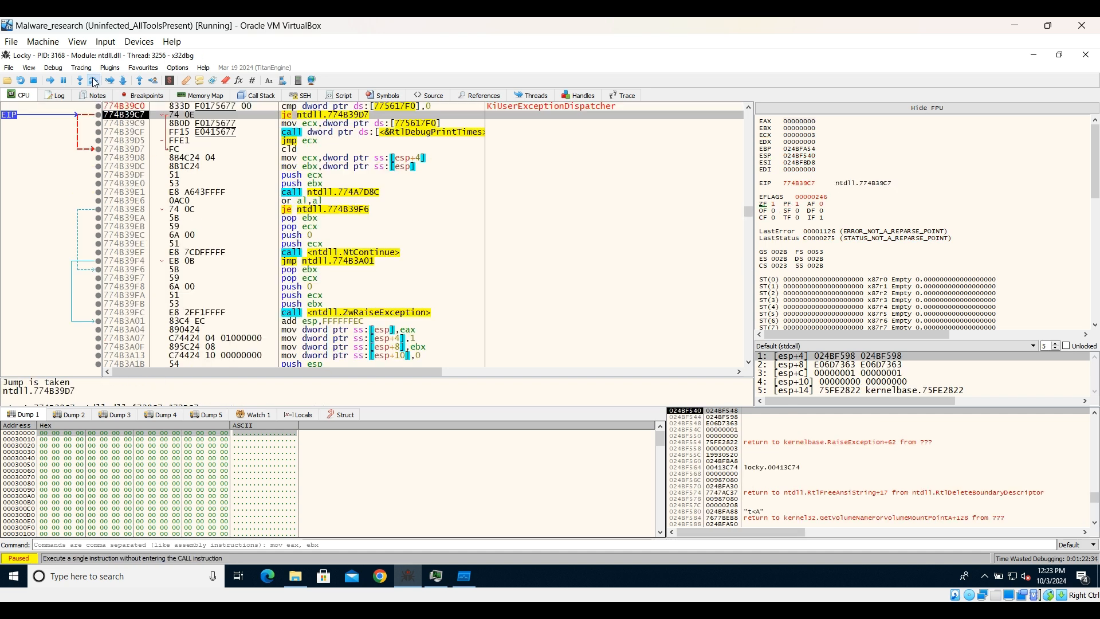
left_click(93, 82)
left_click(93, 82)
left_click(93, 82)
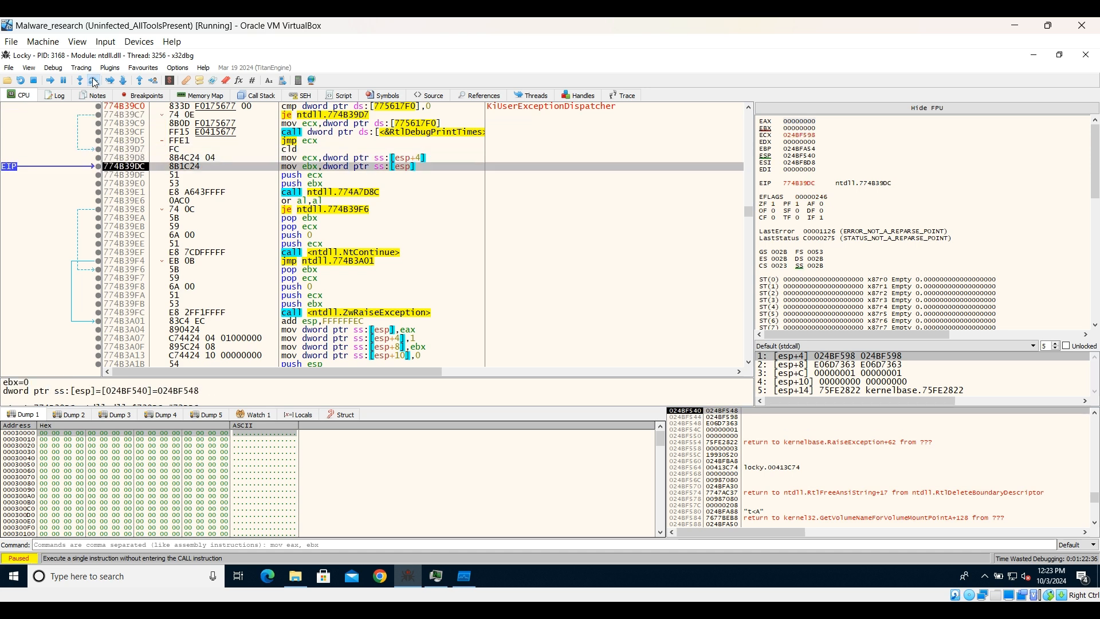
left_click(93, 81)
left_click(93, 82)
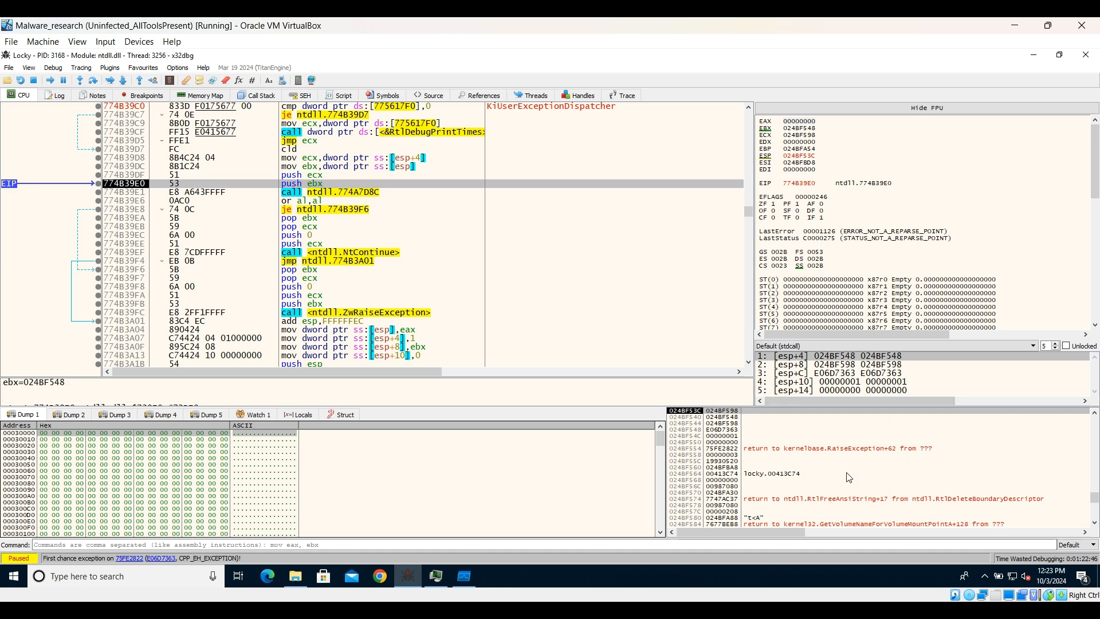
left_click(96, 84)
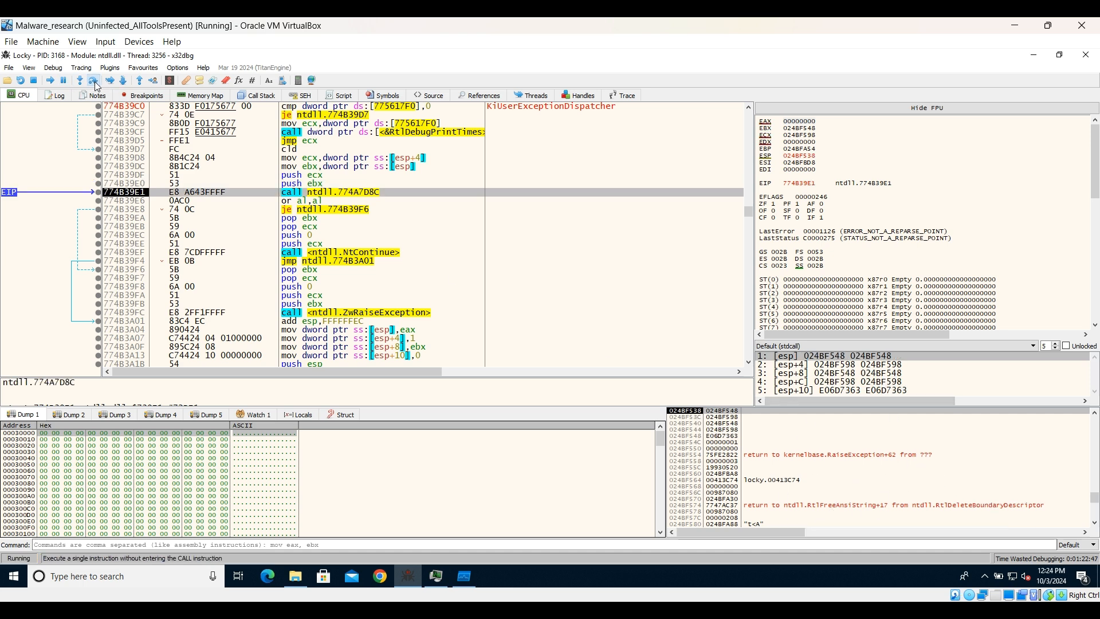
left_click(96, 84)
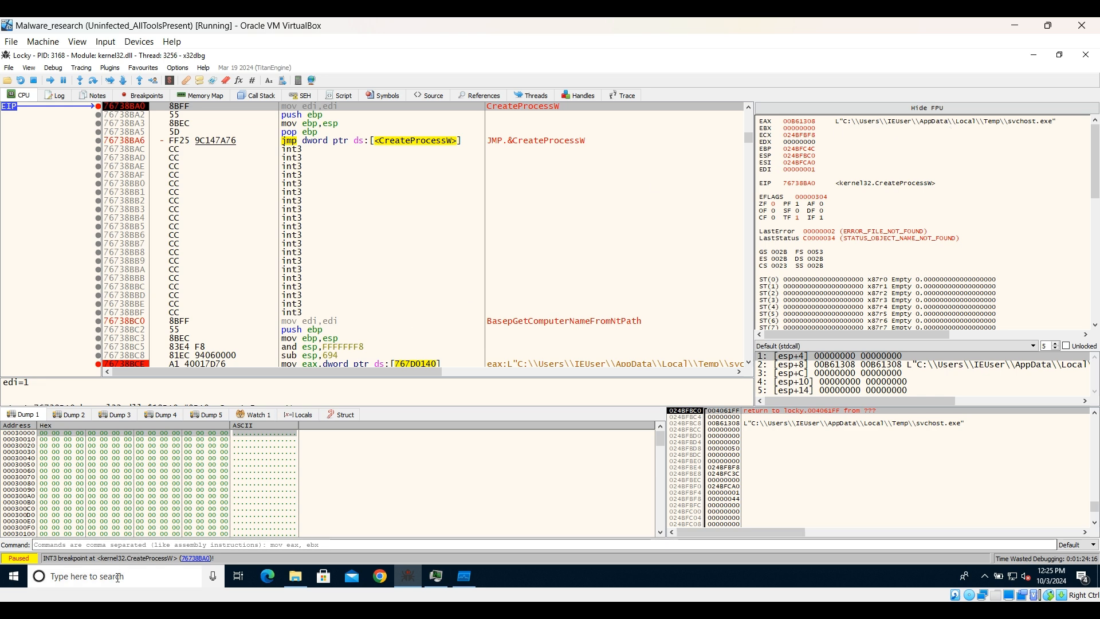
Switch to File Explorer, enlarge its window, and browse to the IEUser profile folder under Users on the C: drive
left_click(295, 578)
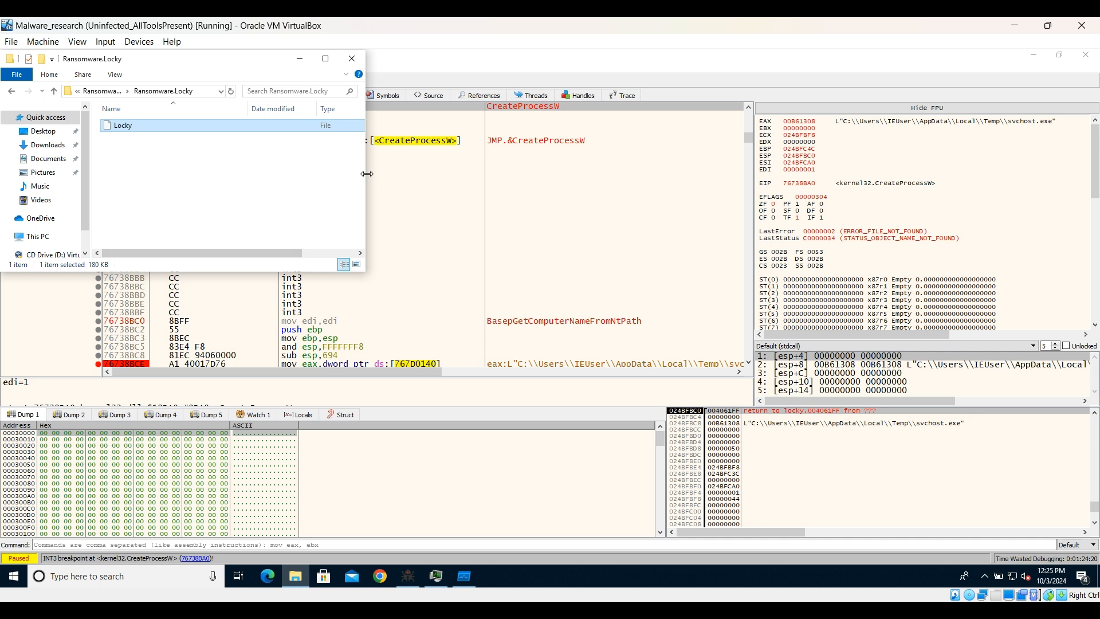
left_click_drag(365, 229, 542, 229)
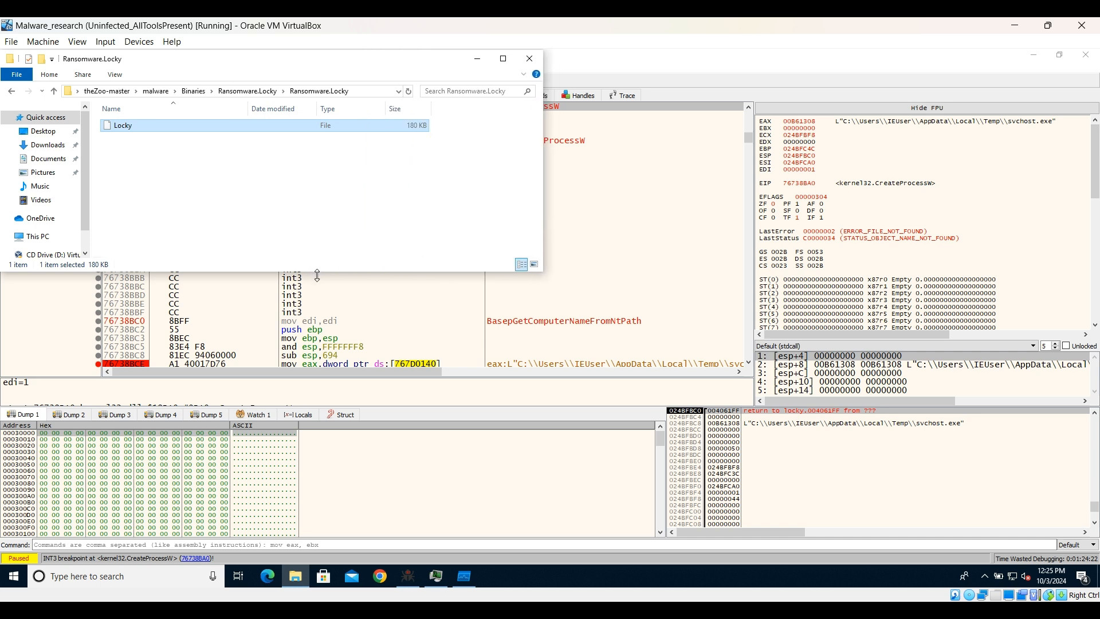
left_click_drag(317, 271, 373, 504)
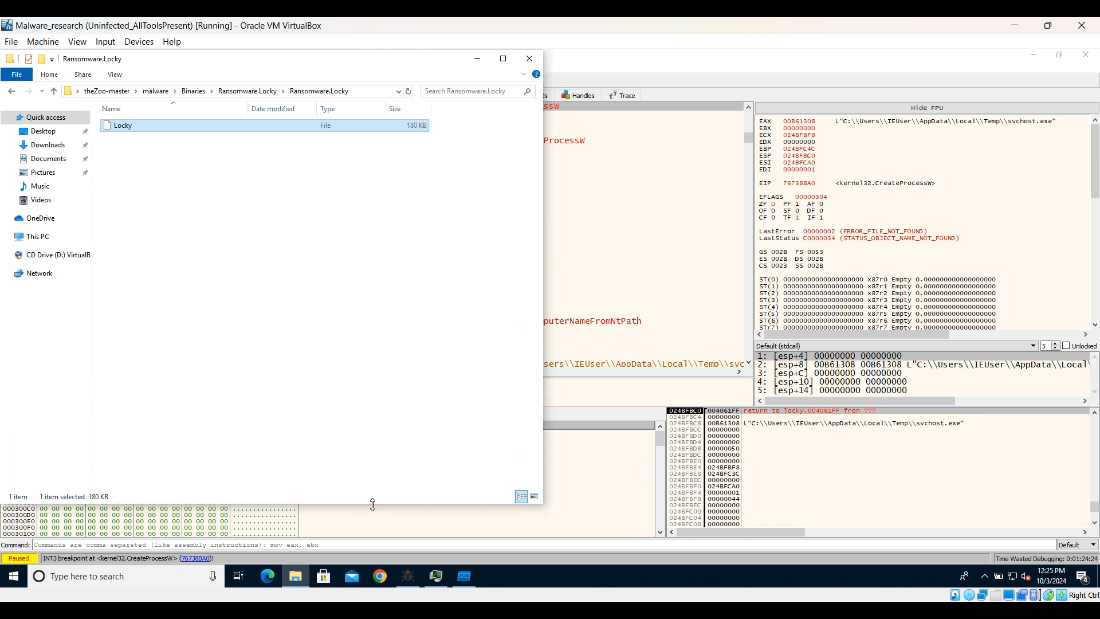
left_click(38, 236)
double_click(167, 240)
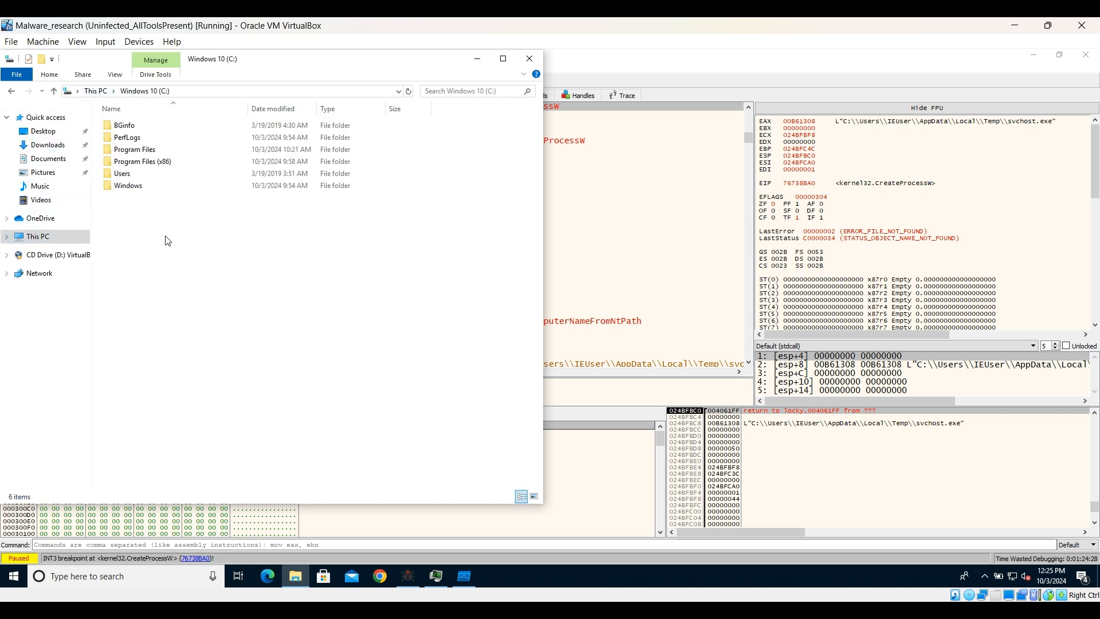
double_click(147, 180)
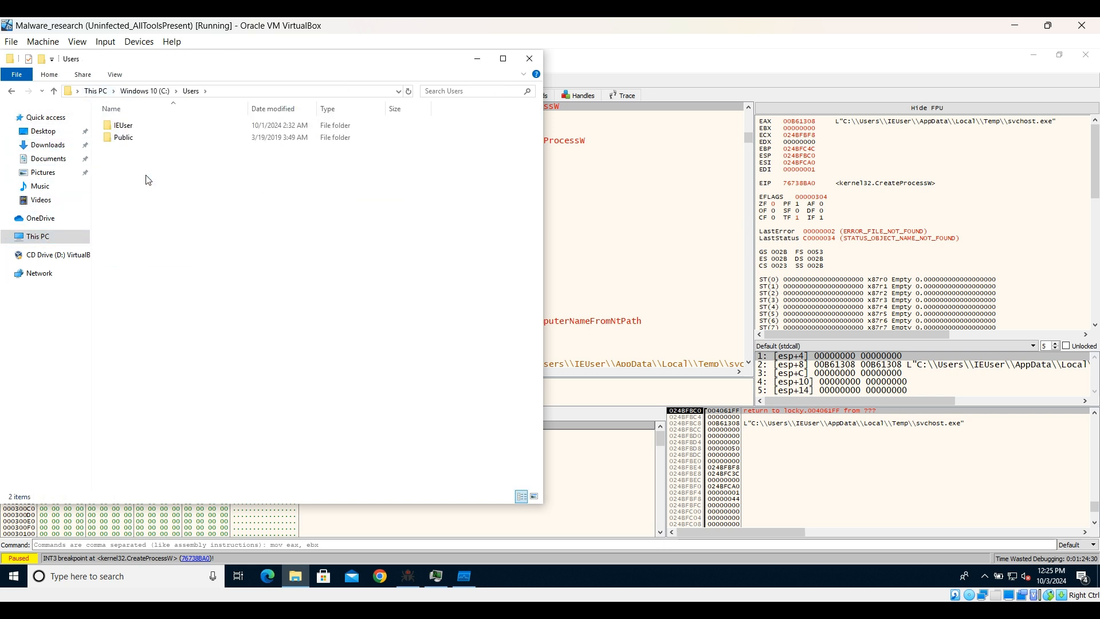
left_click(125, 129)
double_click(125, 129)
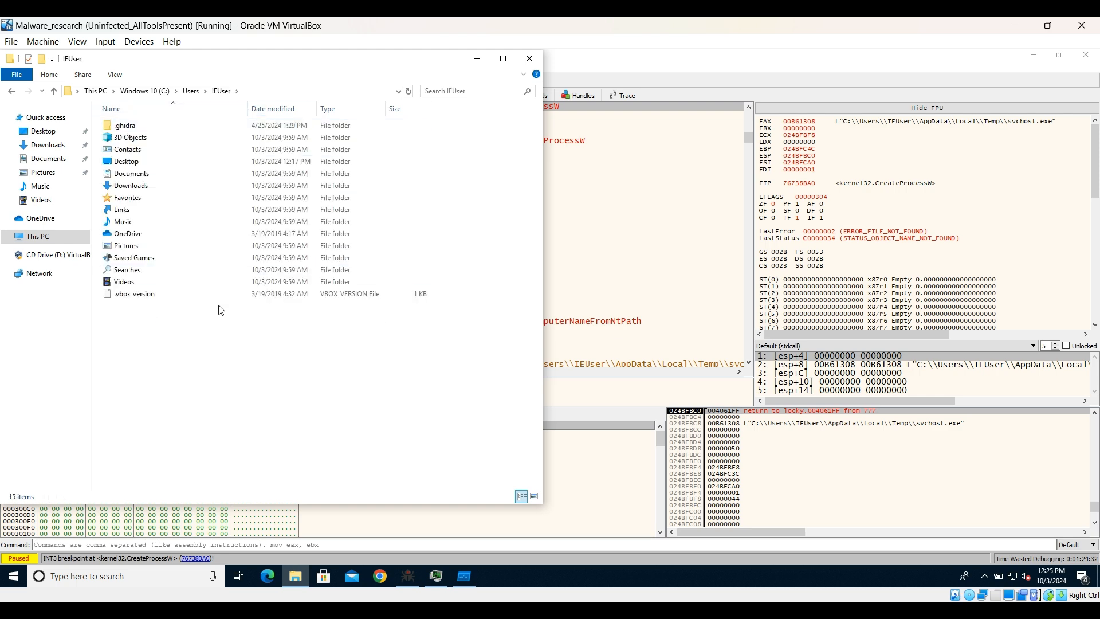
Go to the hidden AppData folder in the user profile and open its Local\Temp subfolder
left_click(303, 93)
left_click(303, 92)
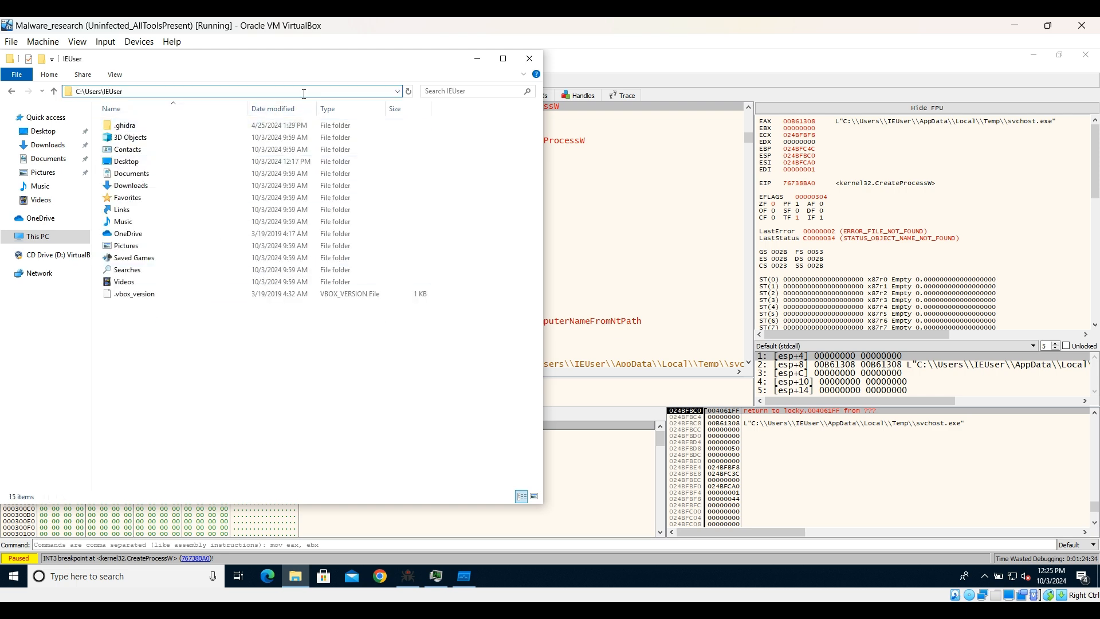
type("\\AppData")
key("Return")
double_click(136, 127)
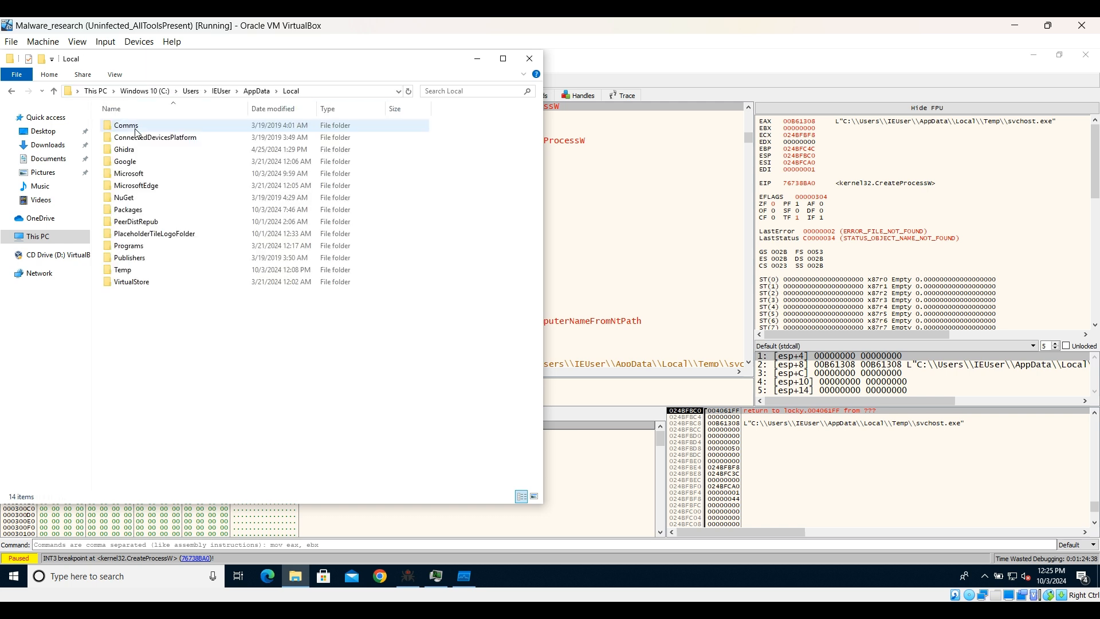
left_click(123, 273)
double_click(123, 273)
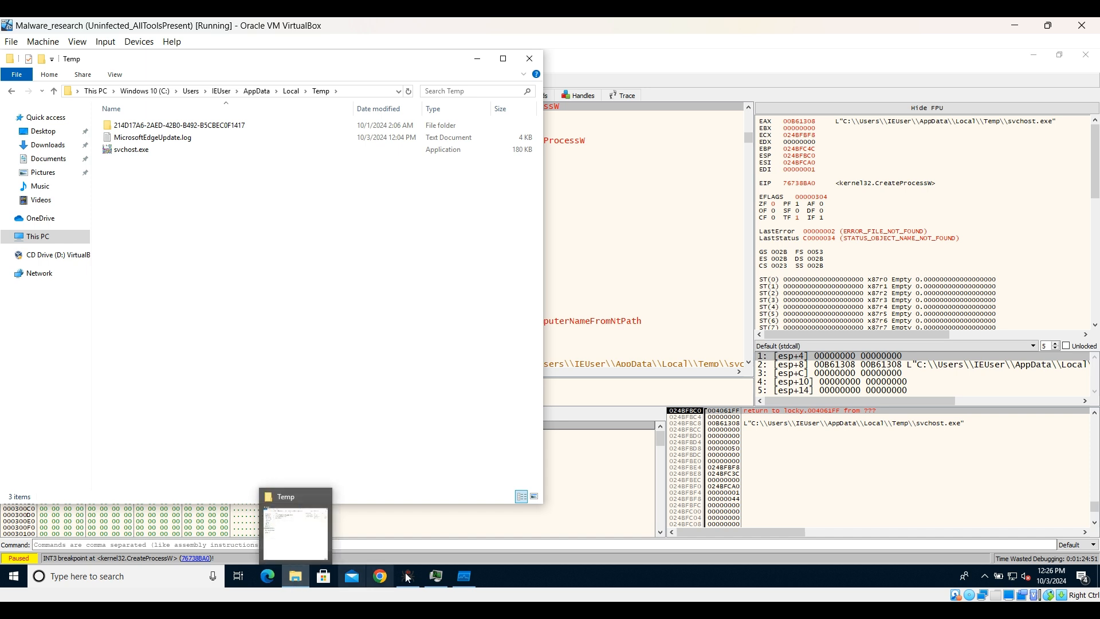
Check the Locky process in Process Hacker, then bring the Temp folder window back to the front
left_click(436, 577)
mouse_move(662, 191)
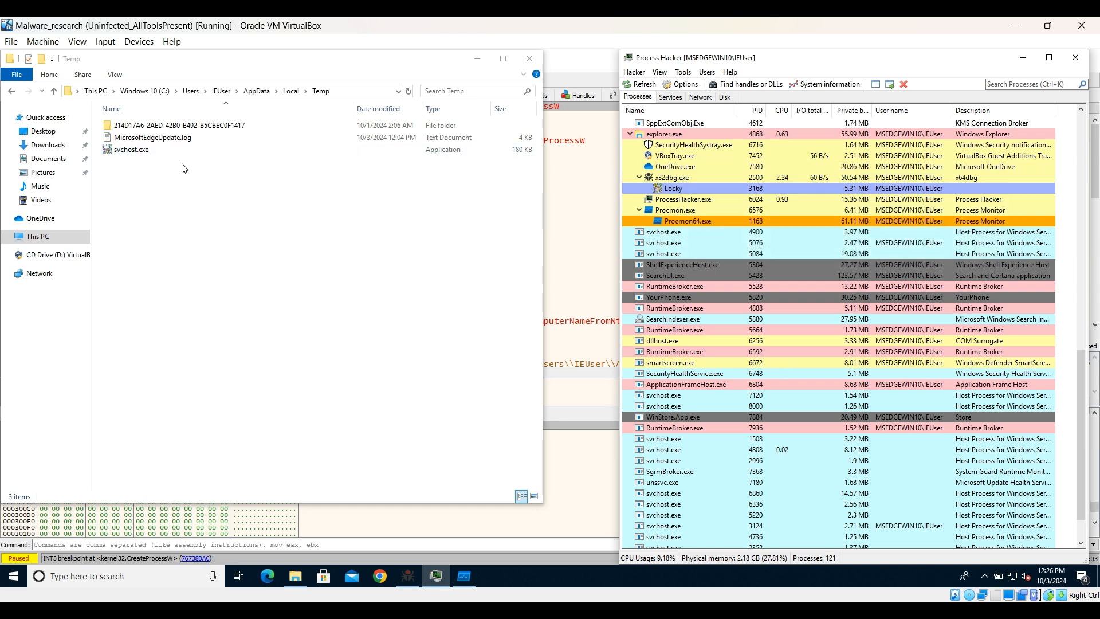
left_click(301, 578)
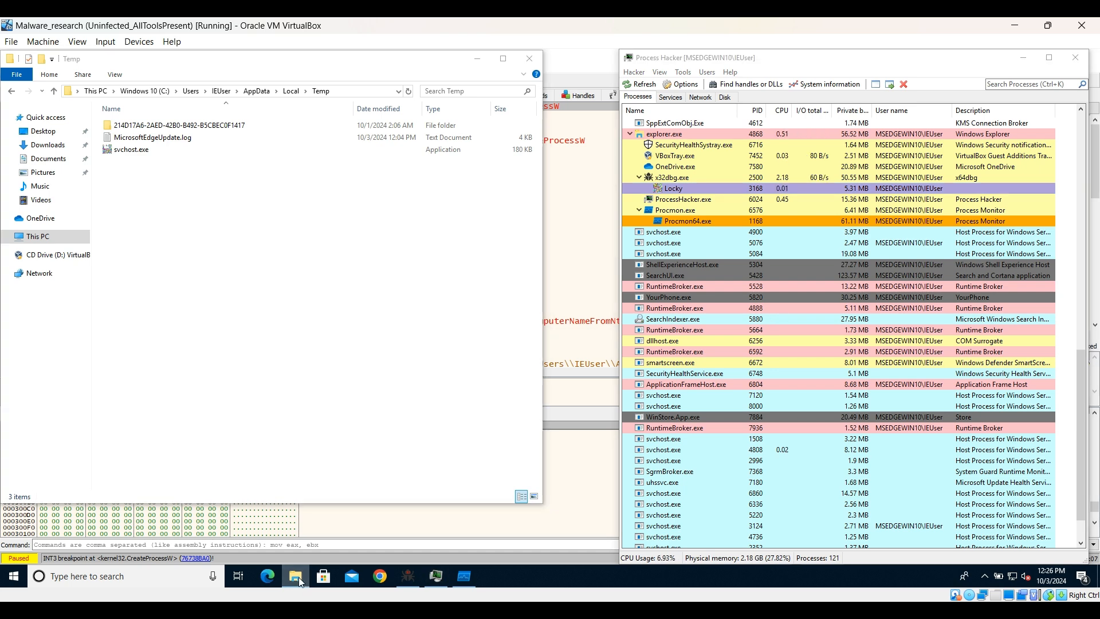
left_click(297, 576)
left_click(298, 577)
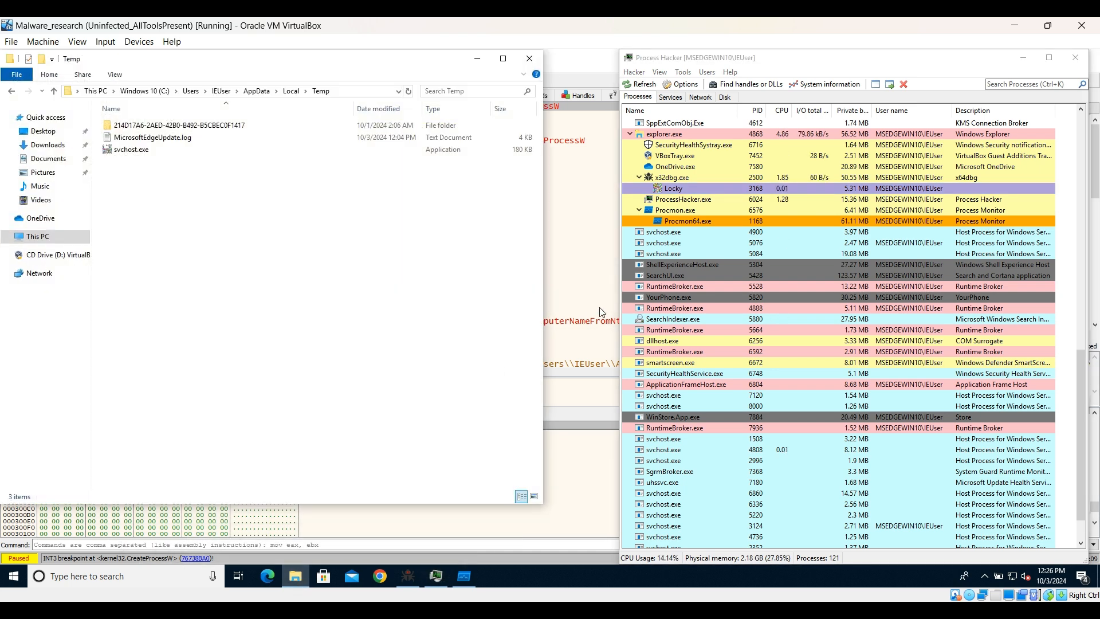
Move the Temp folder window over Process Hacker and minimize x32dbg to reveal the desktop
left_click_drag(410, 63, 962, 82)
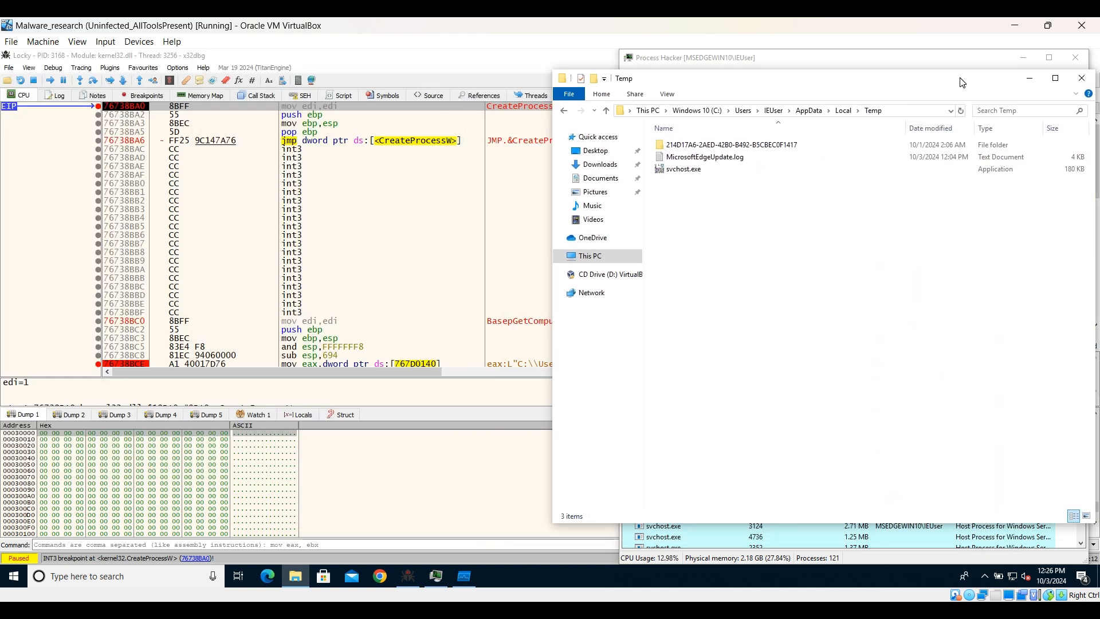
double_click(542, 56)
left_click(1026, 62)
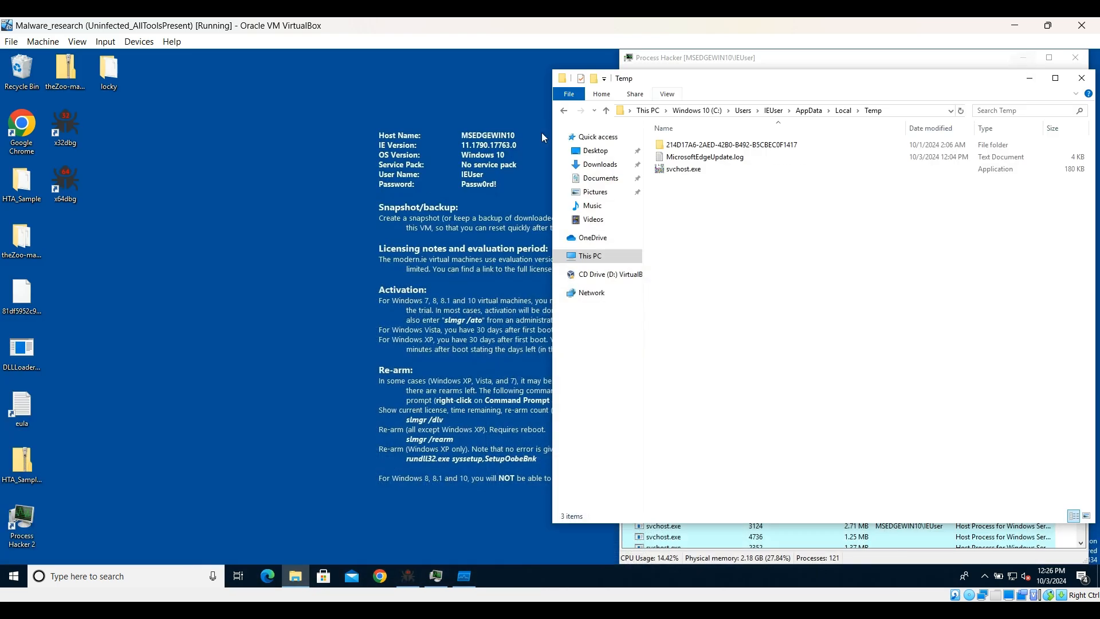
Open the inner Ransomware.Locky folder under theZoo-master\malware\Binaries and compare the size of the Locky file with svchost.exe in Temp
double_click(8, 249)
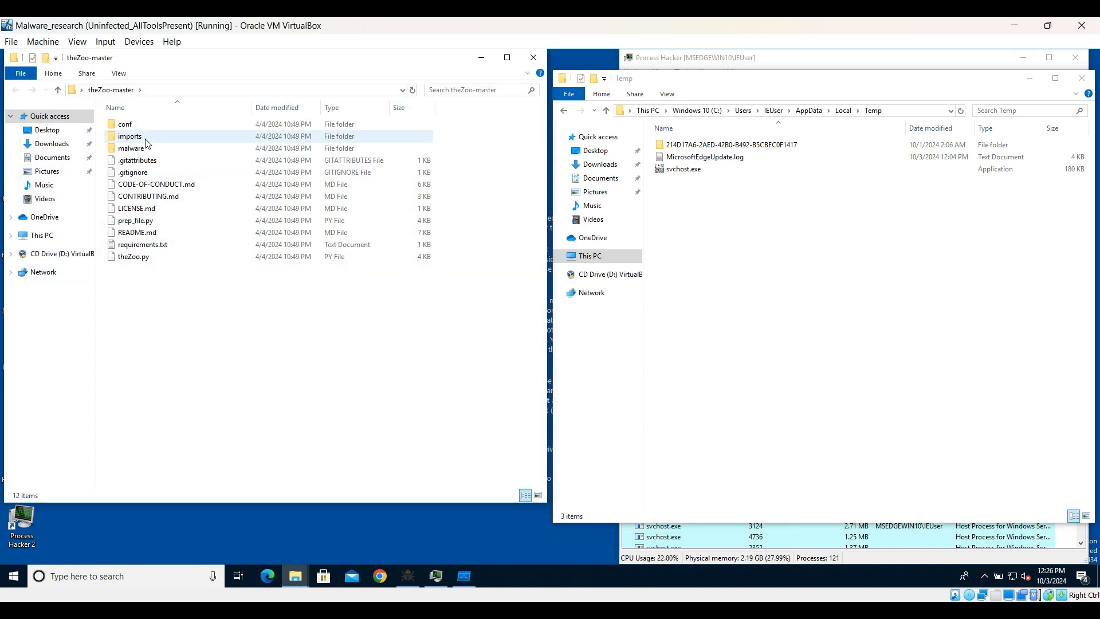
double_click(129, 148)
double_click(134, 125)
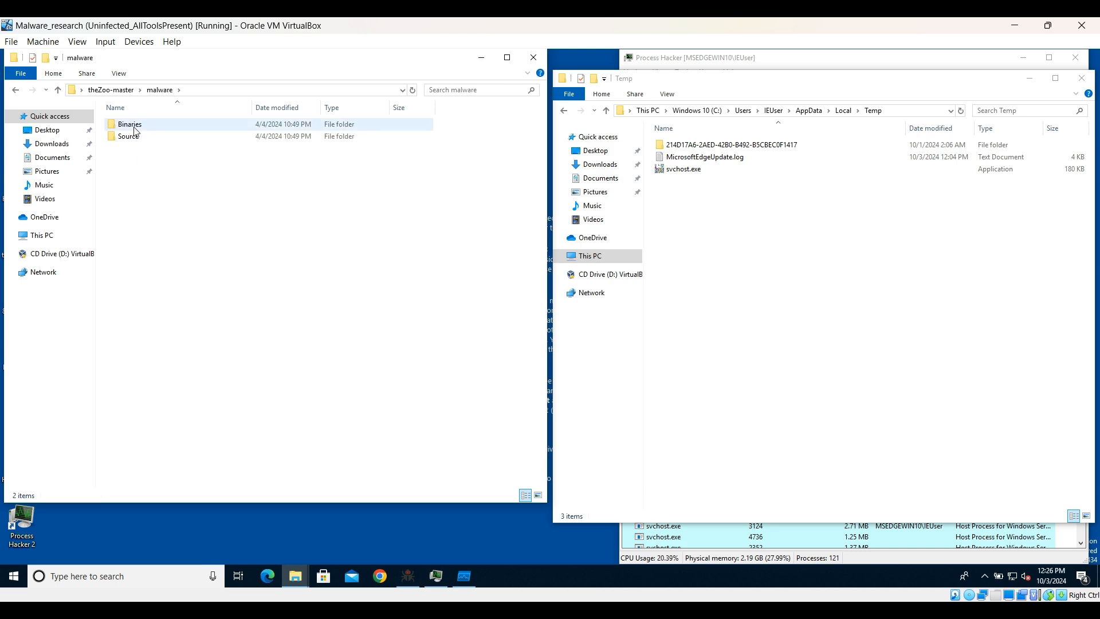
scroll(154, 303, "down", 9)
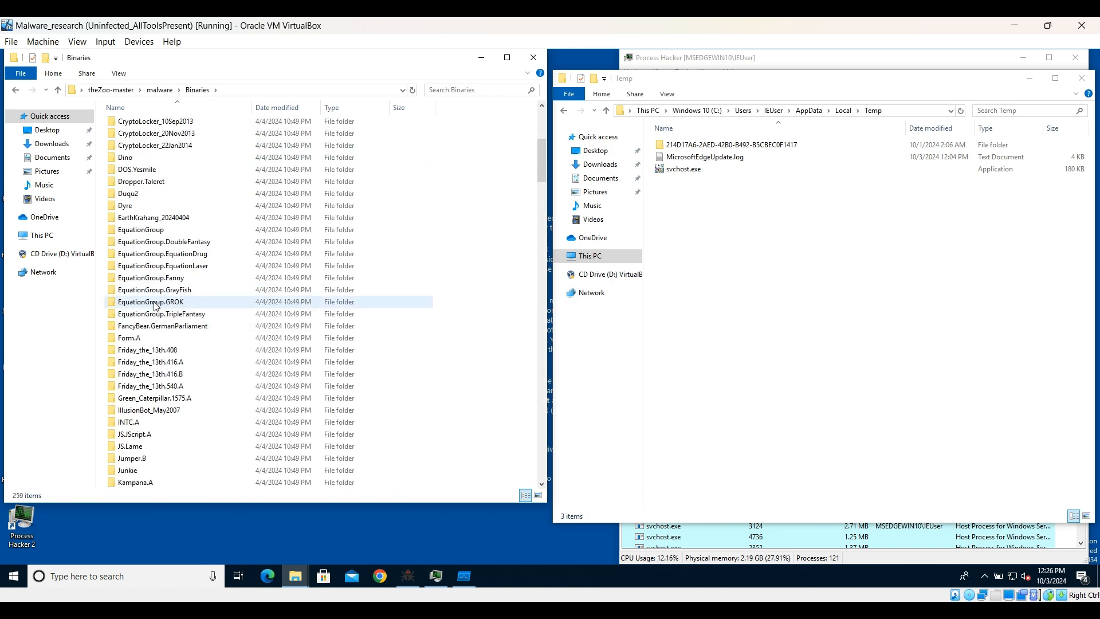
scroll(155, 306, "down", 4)
scroll(154, 305, "down", 15)
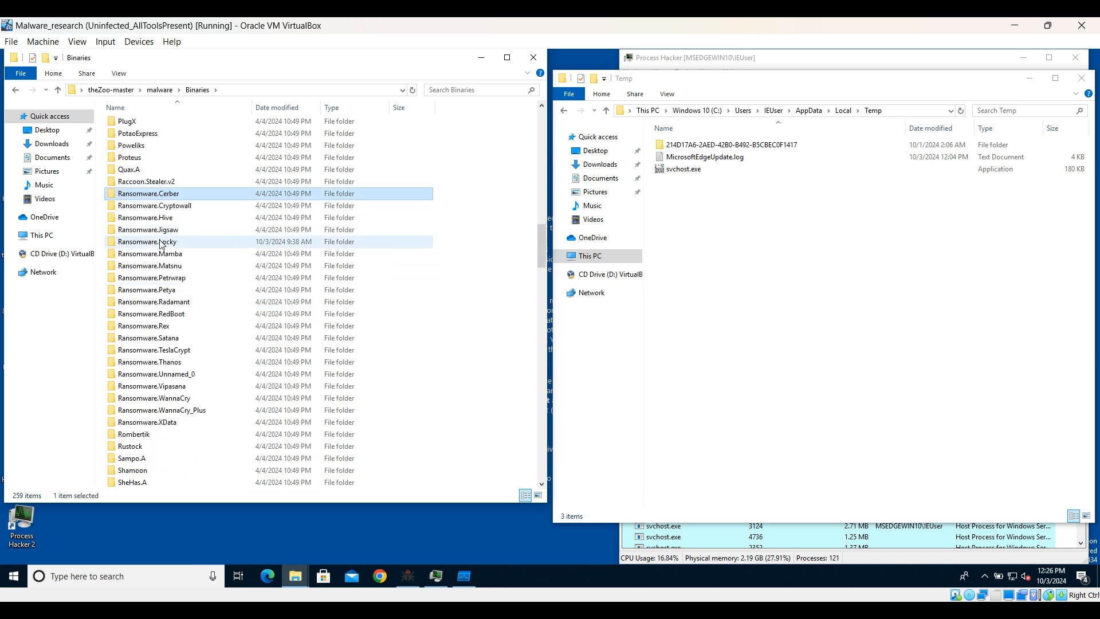
double_click(162, 242)
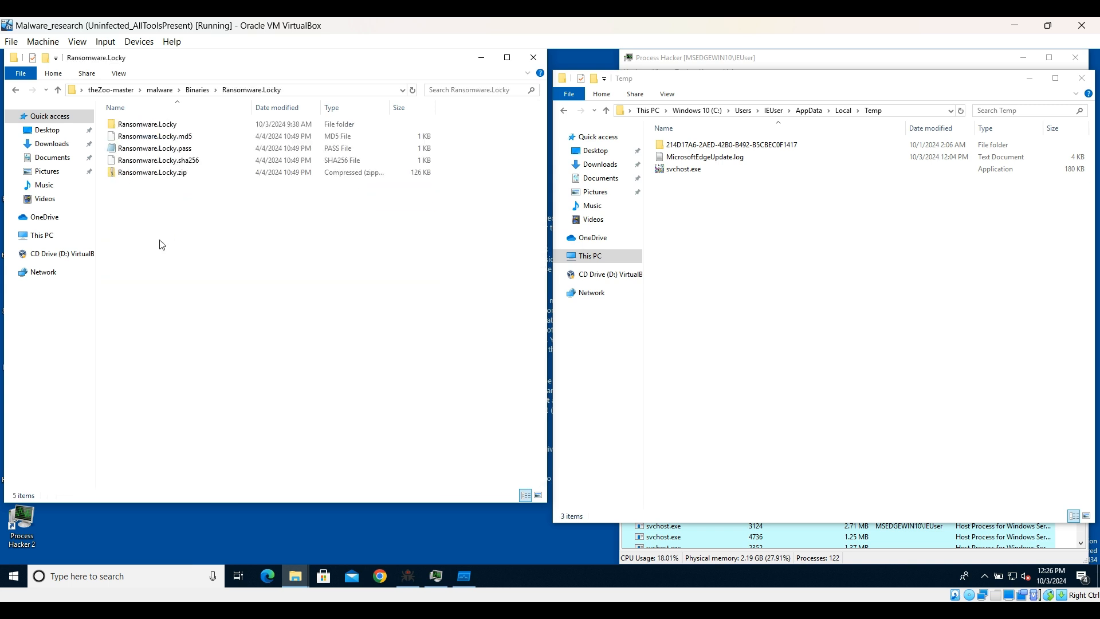
double_click(176, 126)
left_click(430, 126)
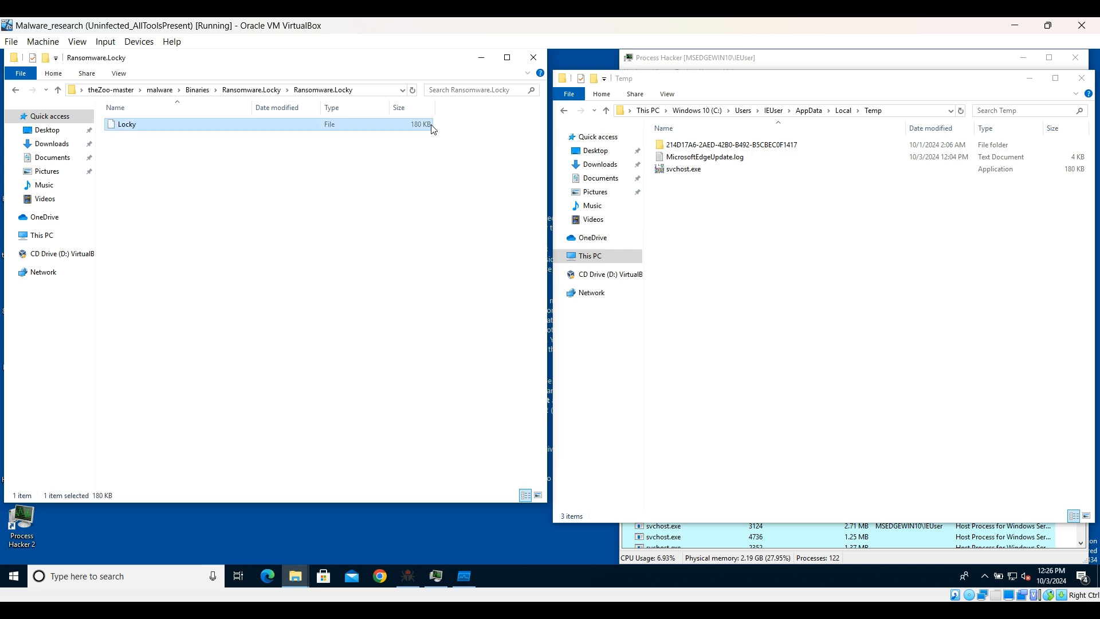
left_click(1075, 168)
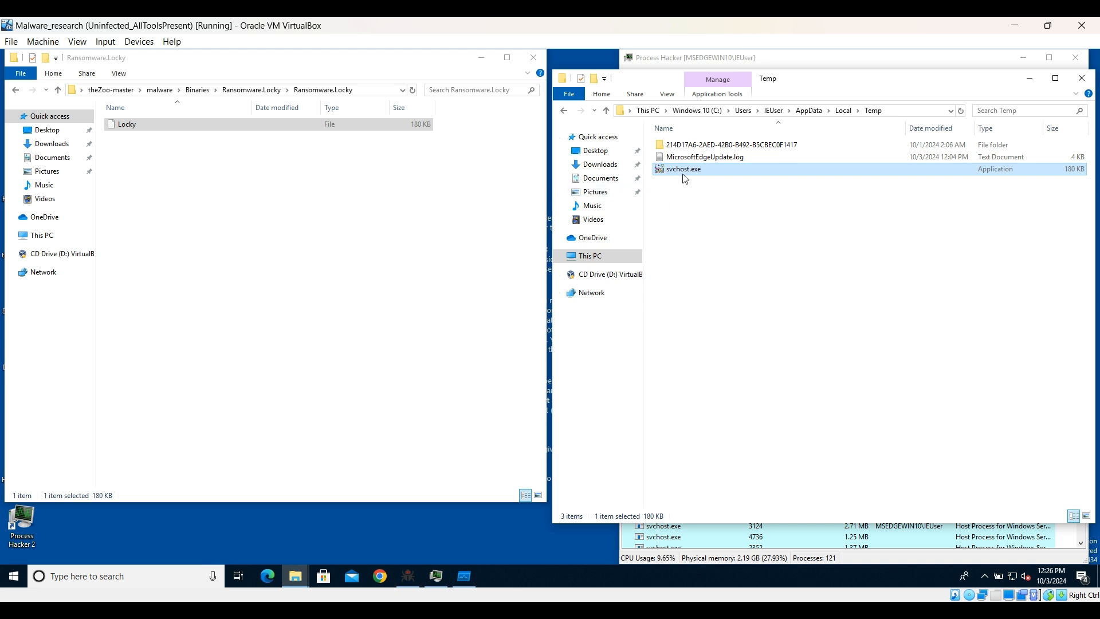
Rename the Locky sample file as Locky.exe to compare its icon and type with svchost.exe
right_click(192, 128)
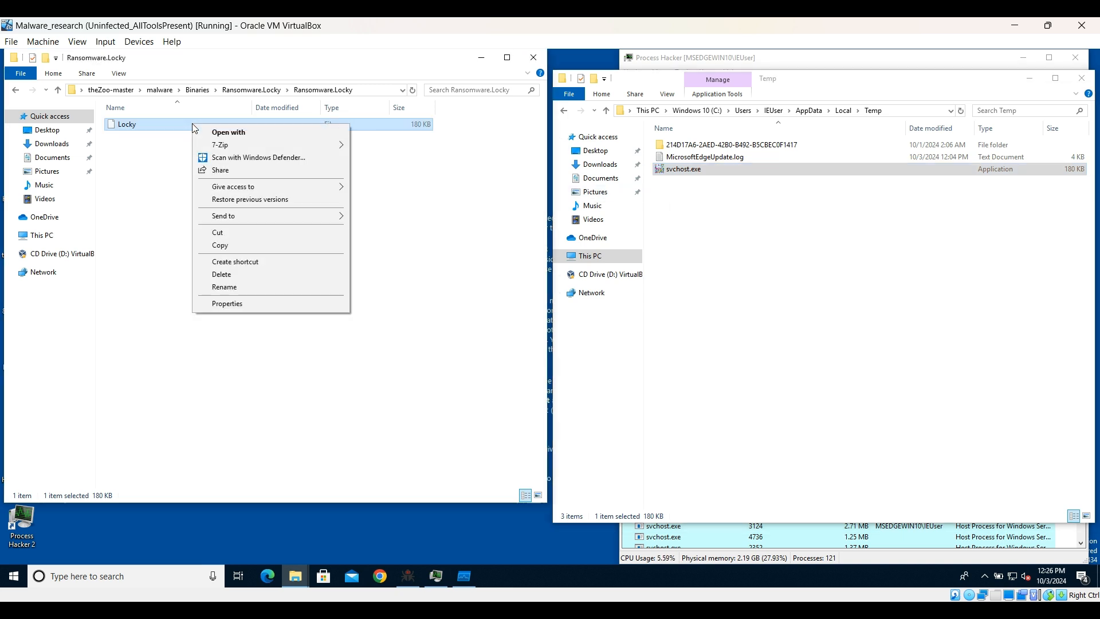
left_click(223, 290)
left_click(151, 124)
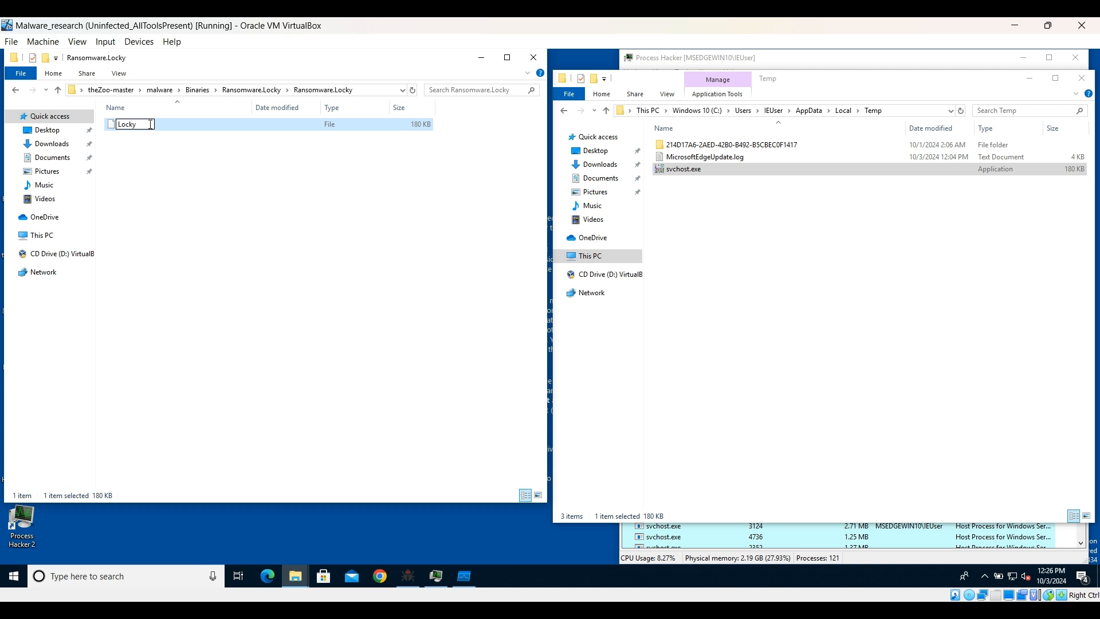
type(".exe")
key("Return")
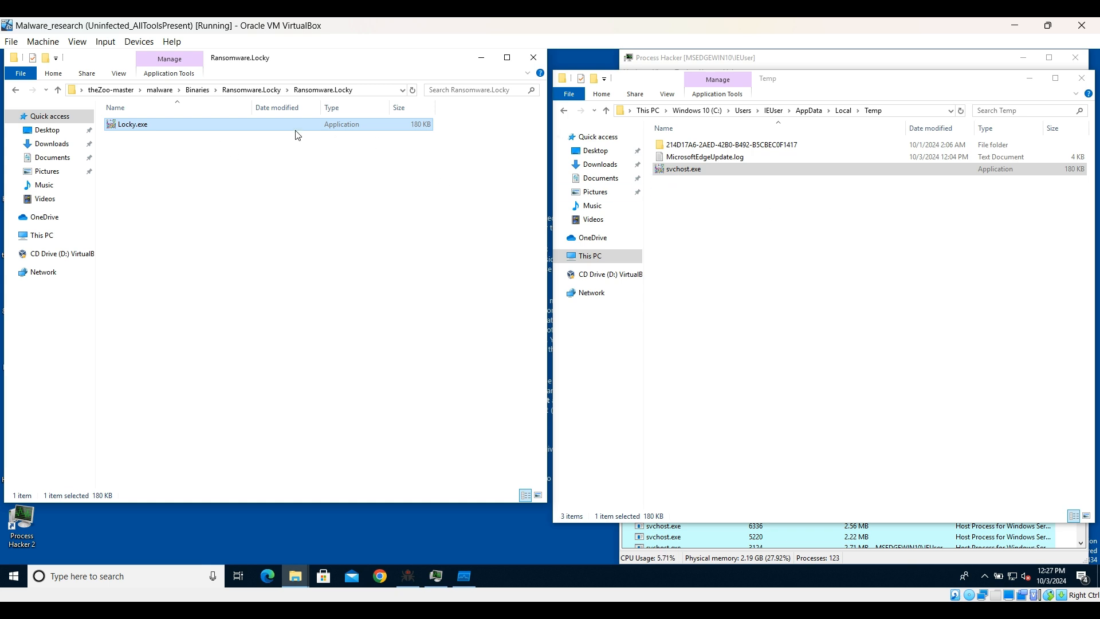
Minimize the Ransomware.Locky folder window and check the Locky process in Process Hacker
left_click(480, 59)
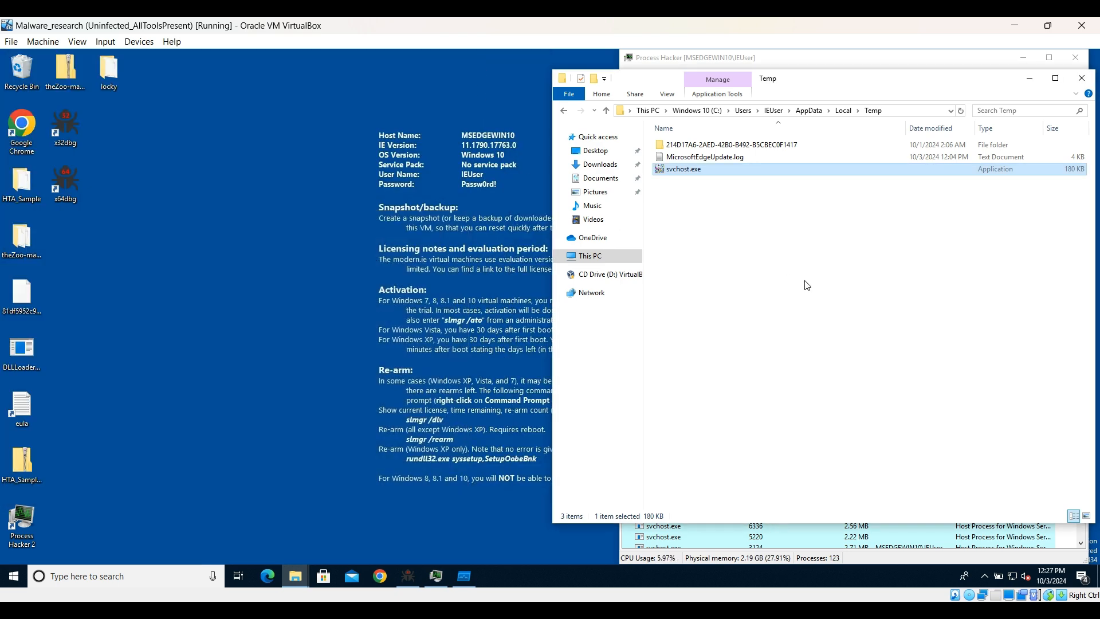
left_click(435, 576)
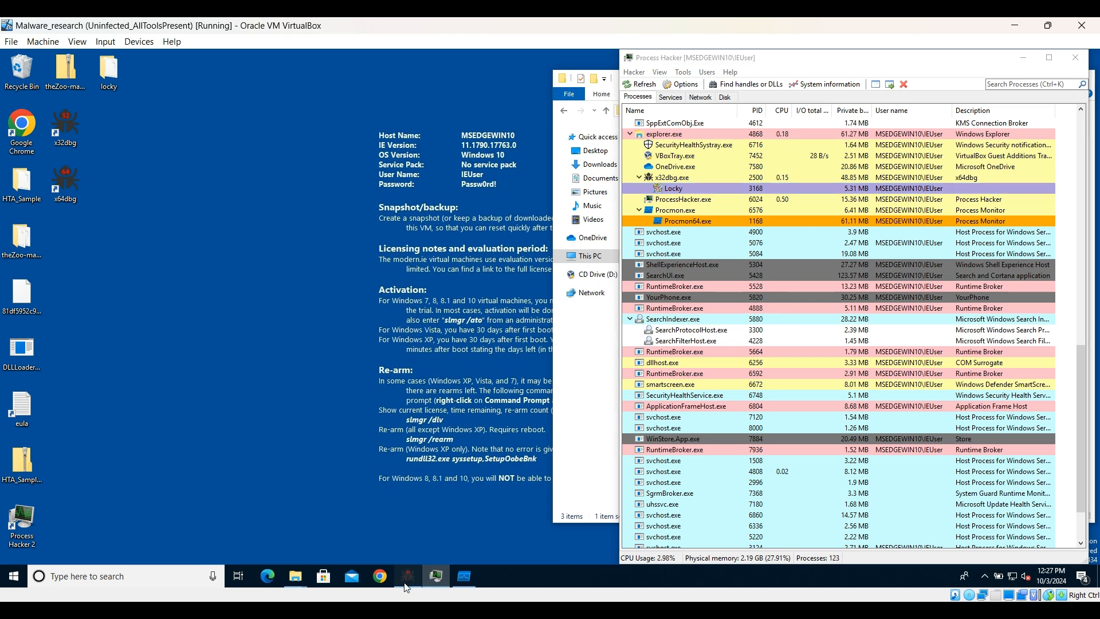
Return to x32dbg and single-step through the kernel32 CreateProcessW stub into kernelbase.CreateProcessW at 75FAA650
left_click(406, 580)
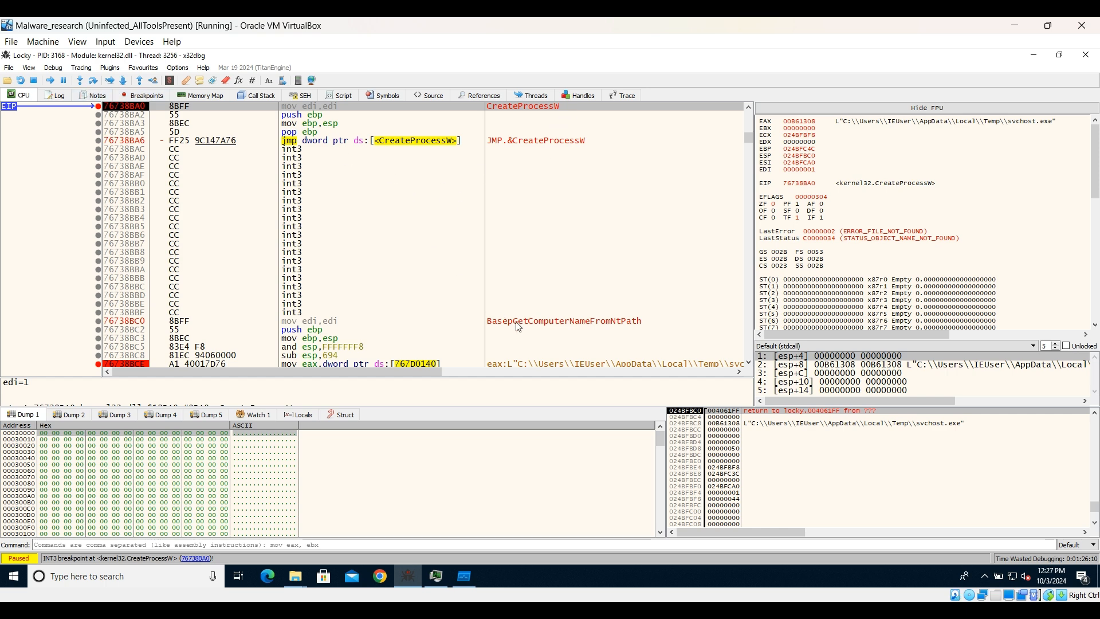
left_click(535, 365)
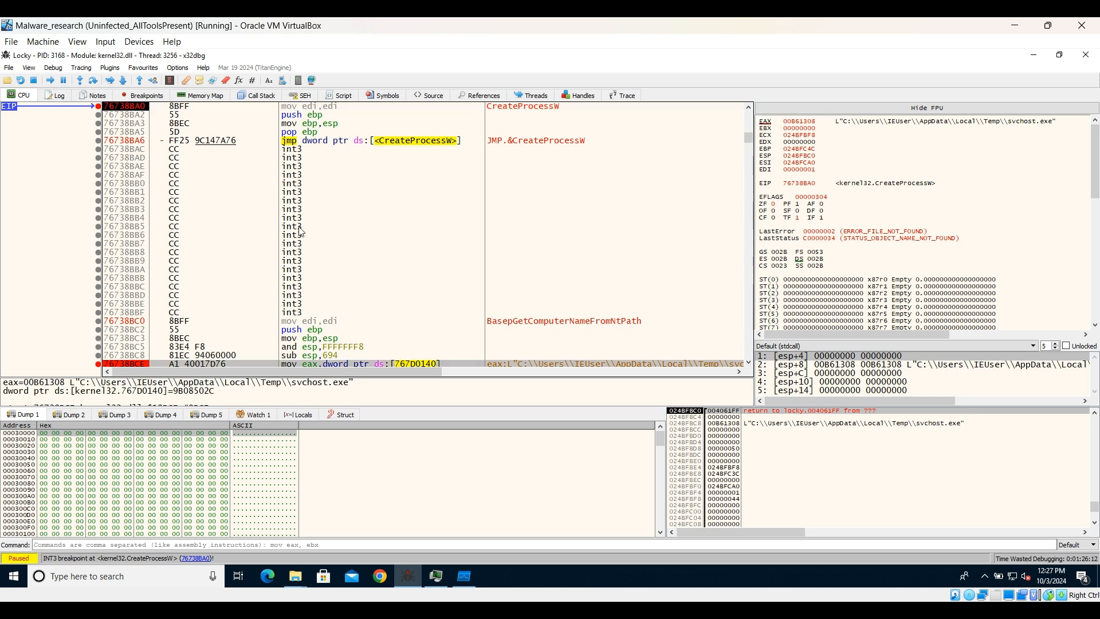
left_click(93, 81)
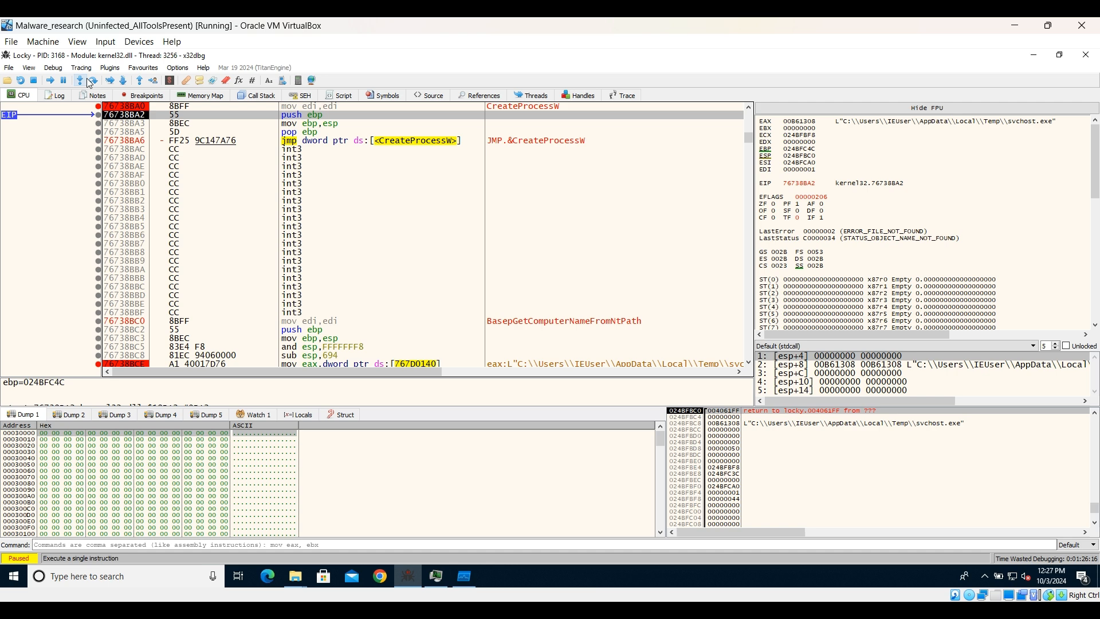
left_click(87, 78)
left_click(87, 78)
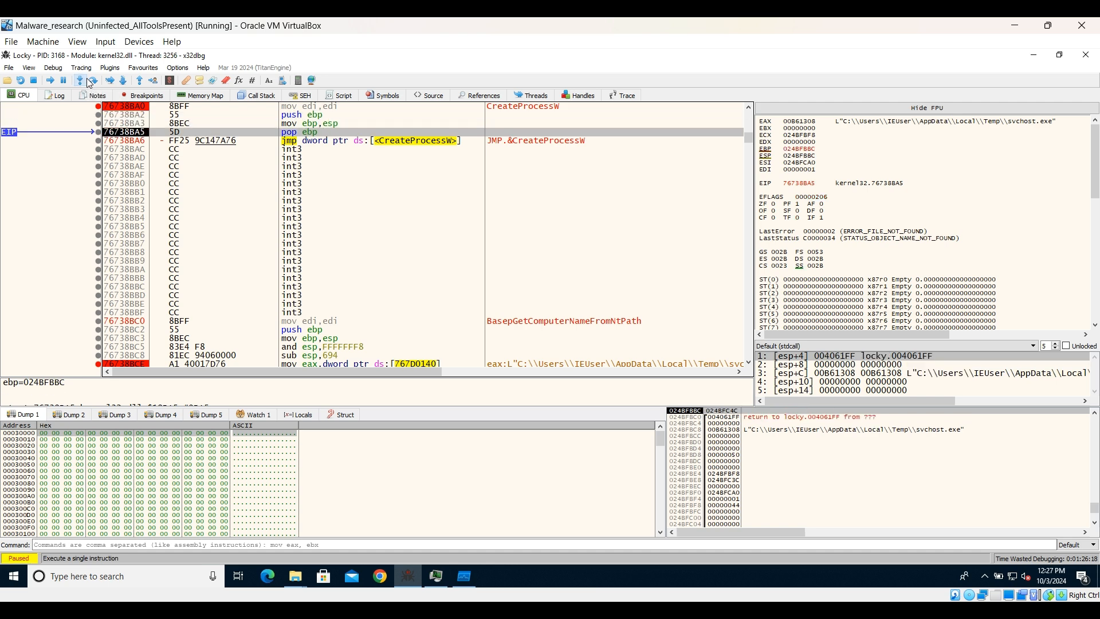
left_click(87, 78)
left_click(87, 79)
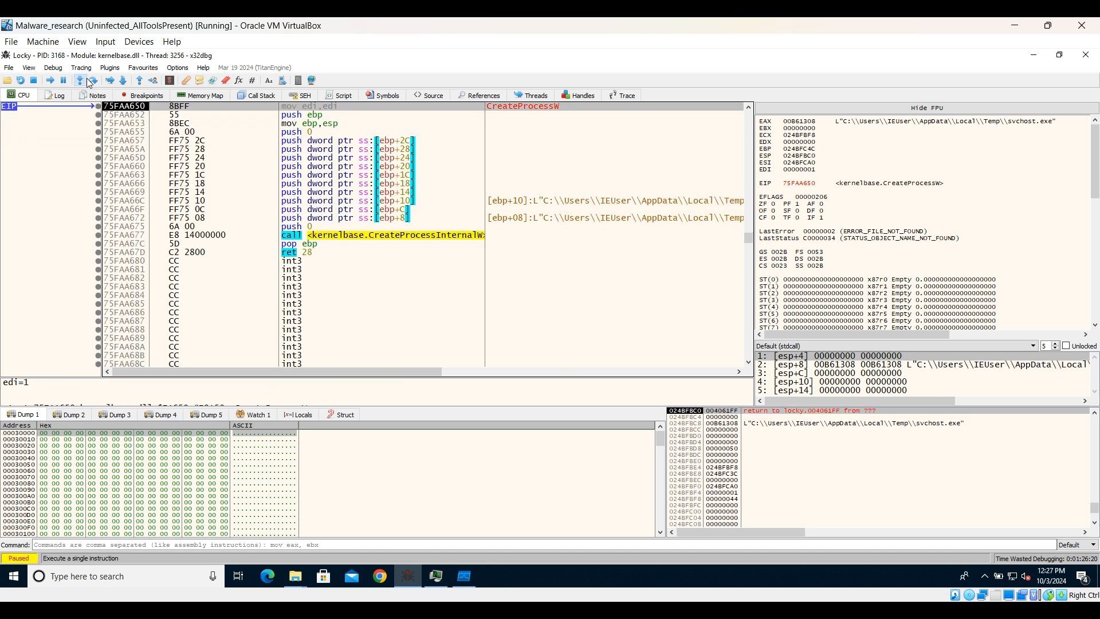
Single-step through the argument pushes in kernelbase.CreateProcessW up to the CreateProcessInternalW call at 75FAA677
left_click(87, 80)
left_click(87, 79)
left_click(87, 80)
left_click(88, 79)
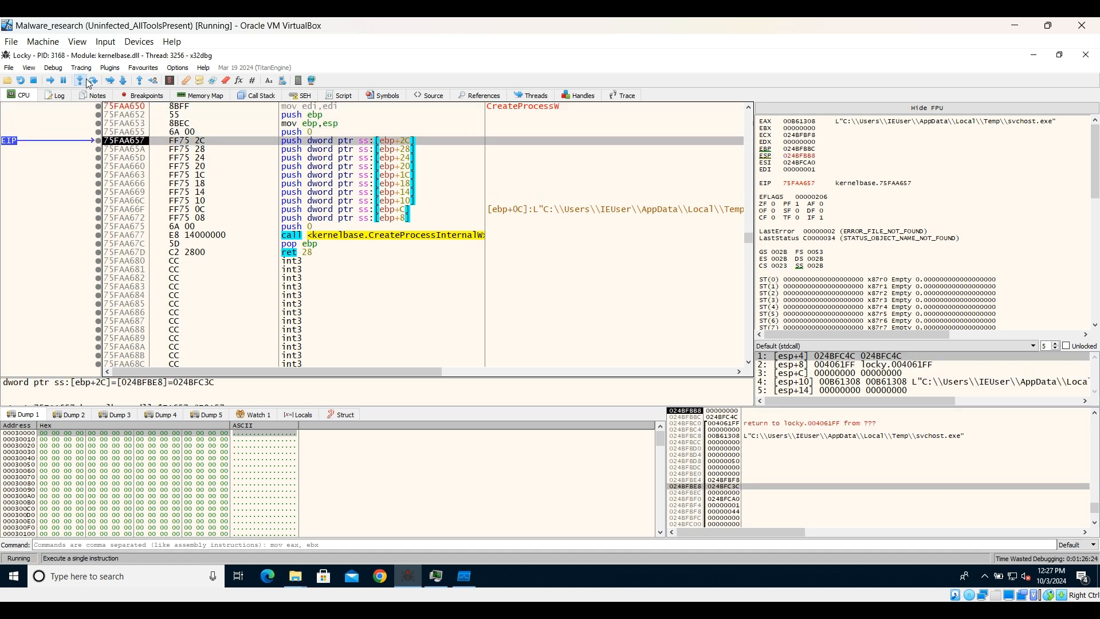
left_click(87, 79)
left_click(87, 80)
left_click(87, 79)
left_click(87, 80)
left_click(87, 80)
left_click(87, 79)
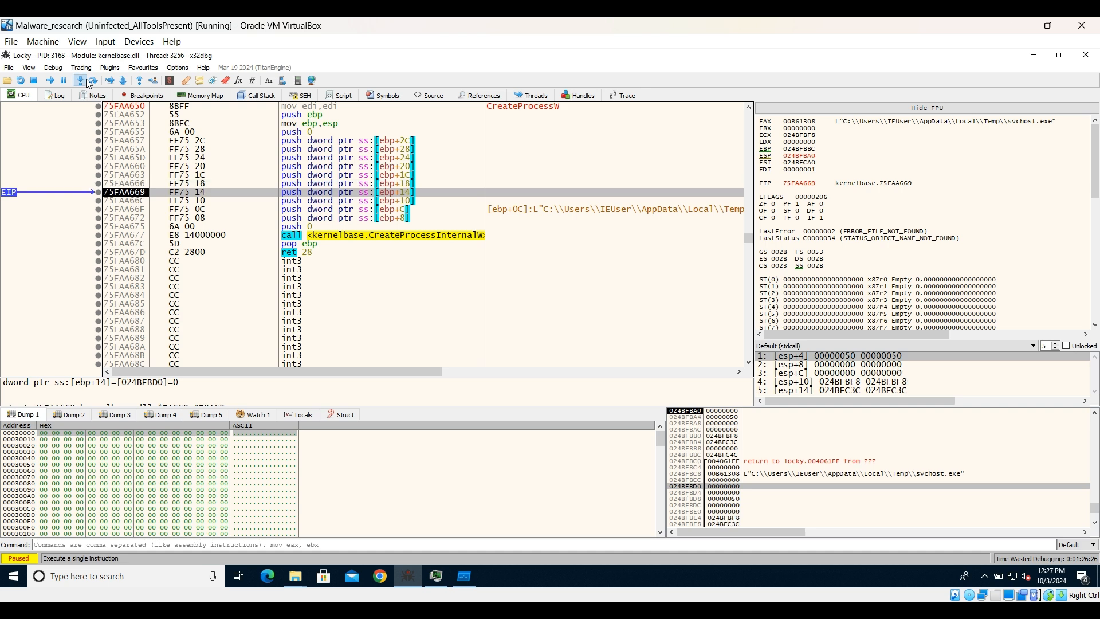
left_click(87, 80)
left_click(87, 80)
left_click(87, 80)
left_click(87, 80)
left_click(89, 81)
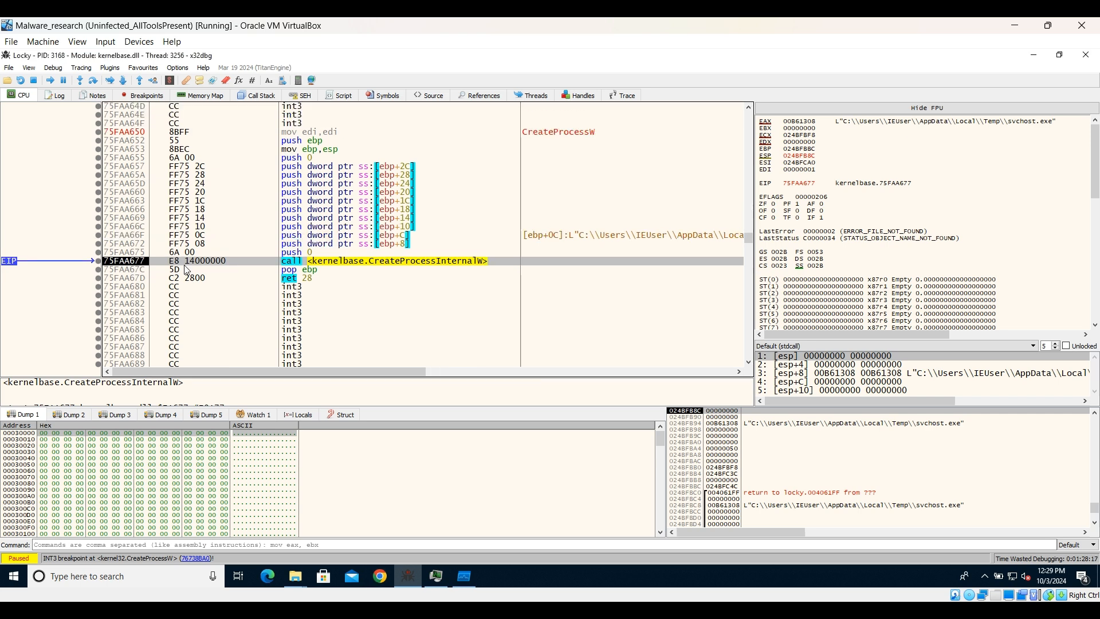
Step into the CreateProcessInternalW call and check Locky's entry in Process Hacker before returning to x32dbg
left_click(81, 80)
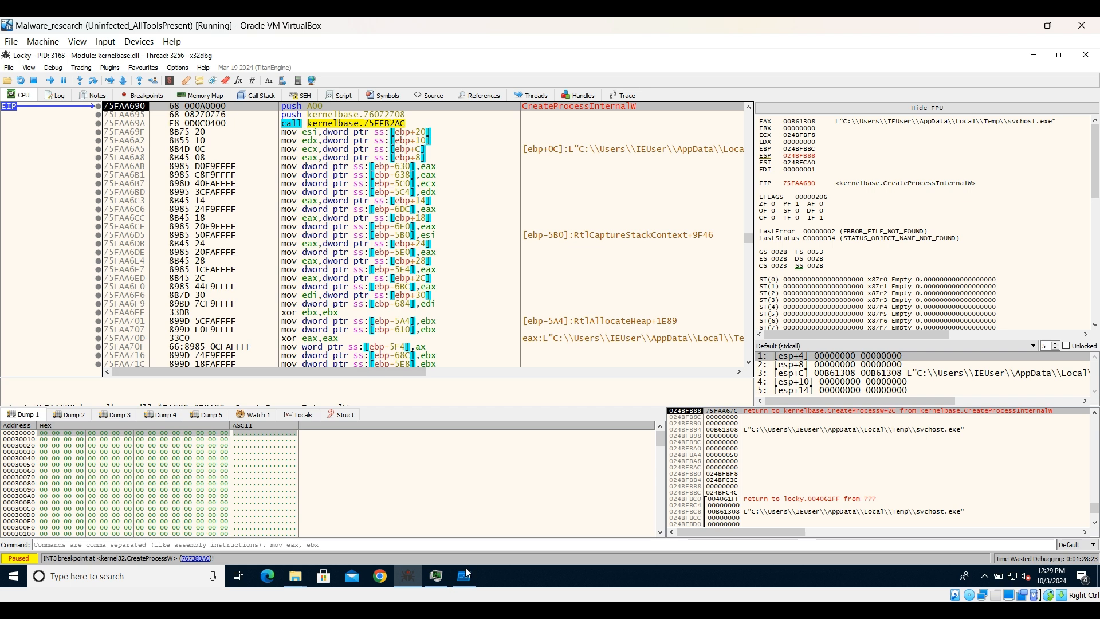
left_click(439, 584)
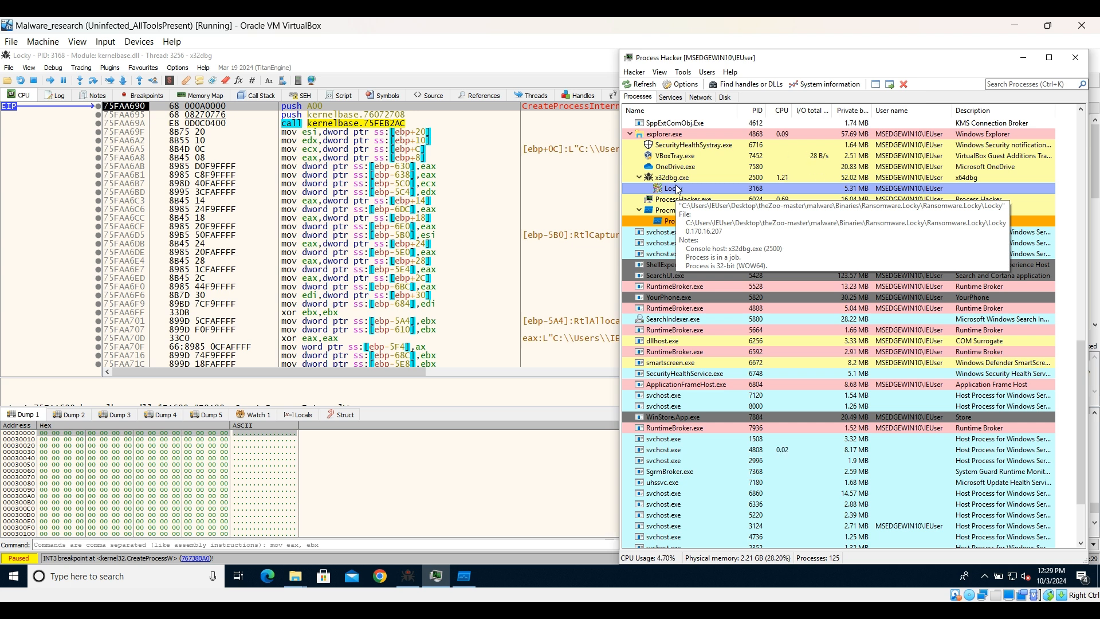
left_click(530, 392)
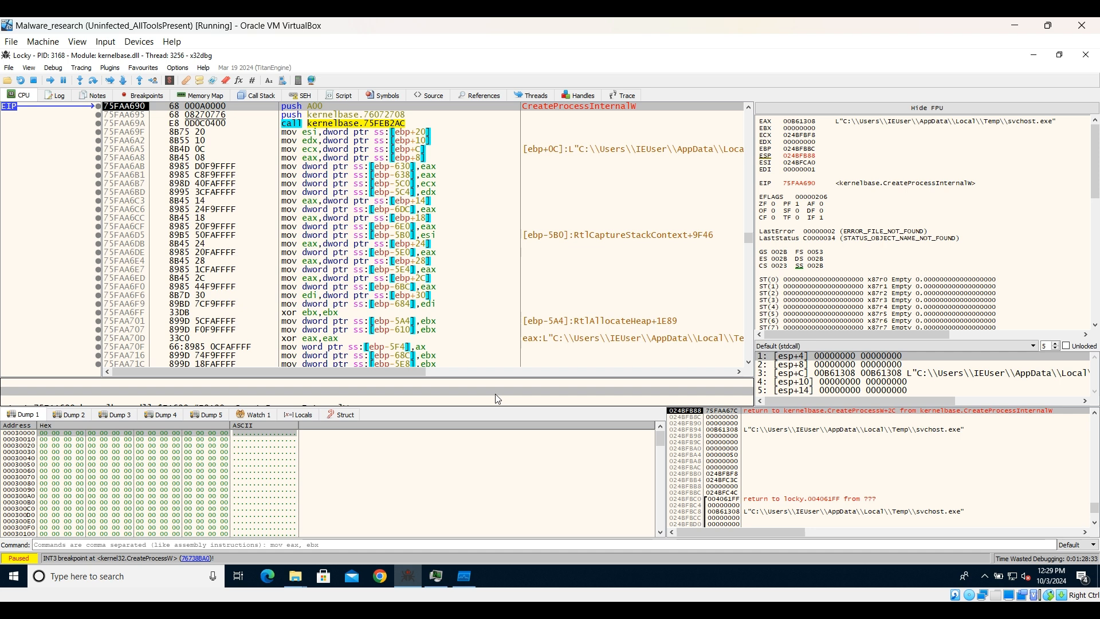
Step into the kernelbase.75FEB2AC call as far as 75FEB2B8 and select the Temp\svchost.exe path on the stack
left_click(84, 84)
left_click(84, 84)
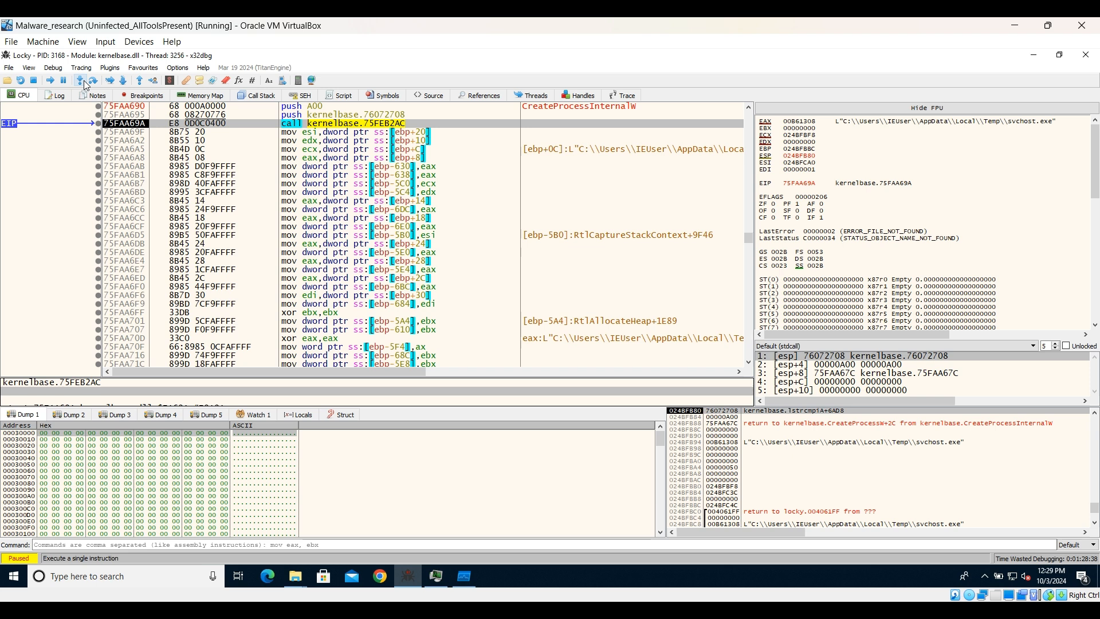
left_click(85, 84)
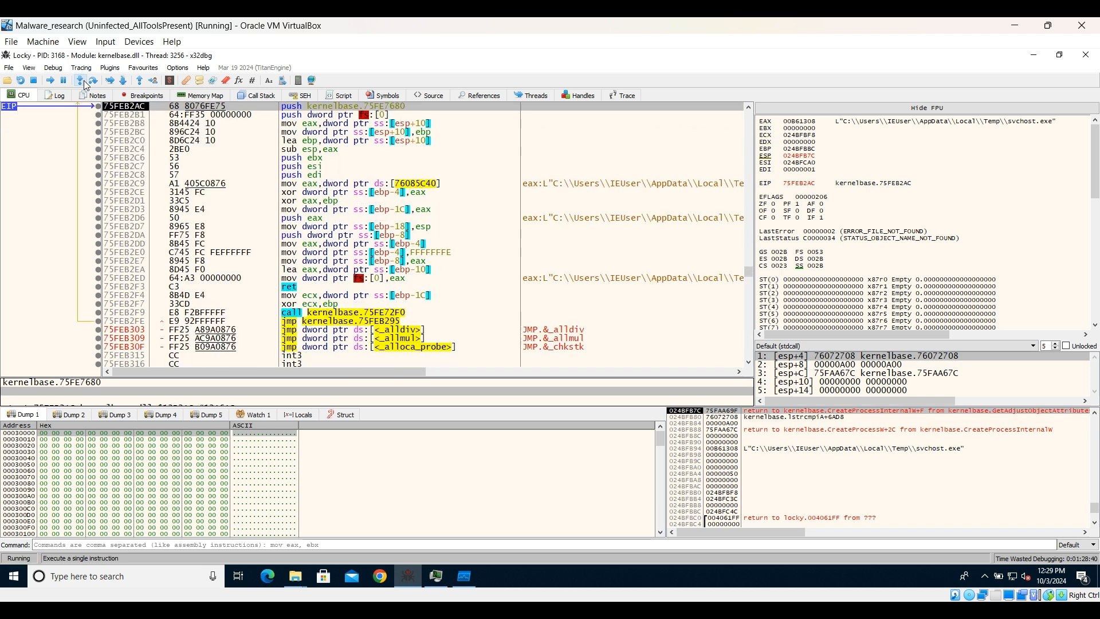
left_click(84, 83)
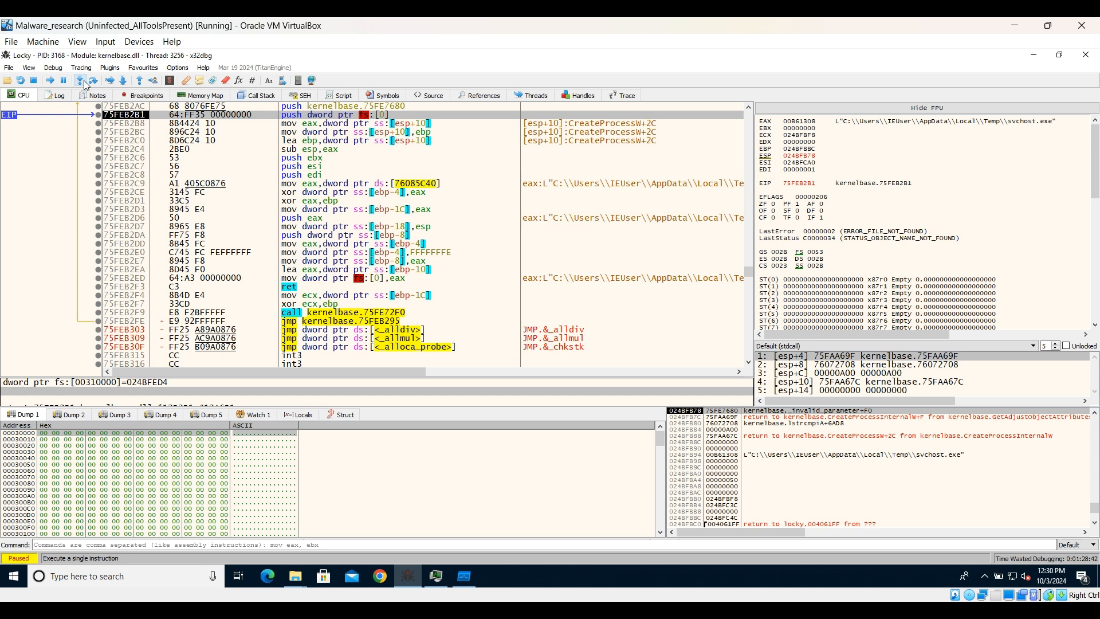
left_click(84, 81)
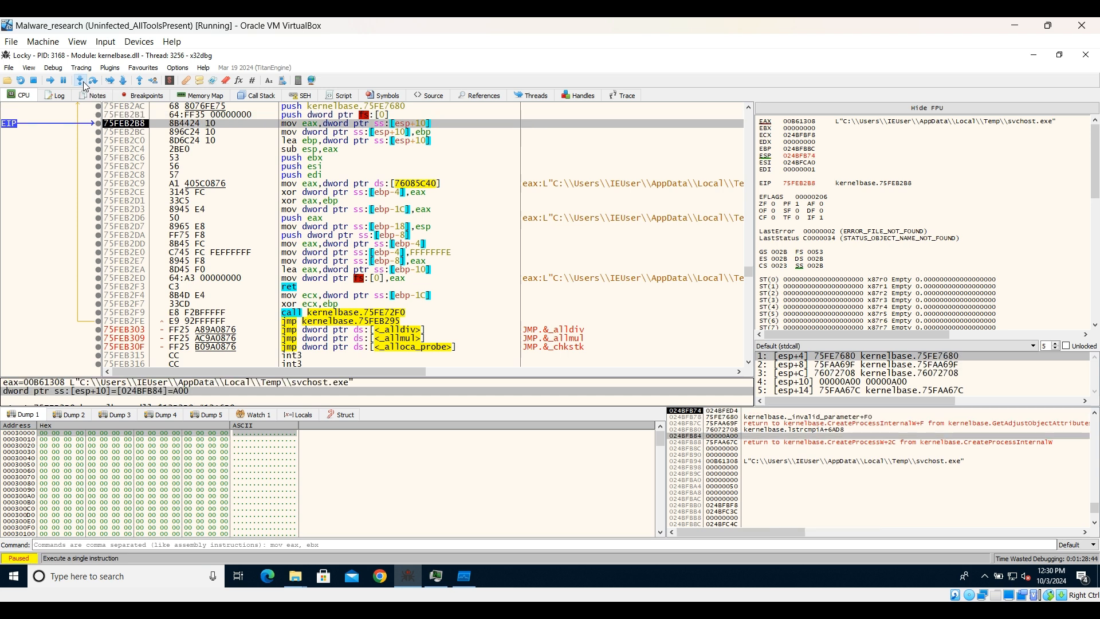
left_click(793, 462)
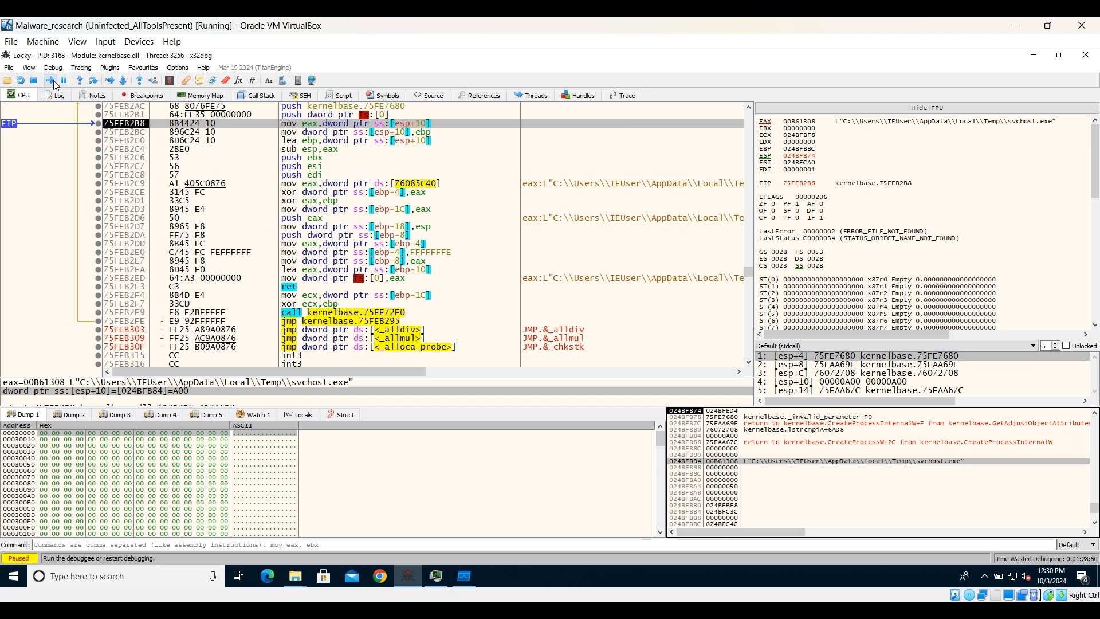
Step over the instructions up to 75FEB2D1 and resume Locky until the next CreateProcessW breakpoint
left_click(94, 81)
left_click(94, 82)
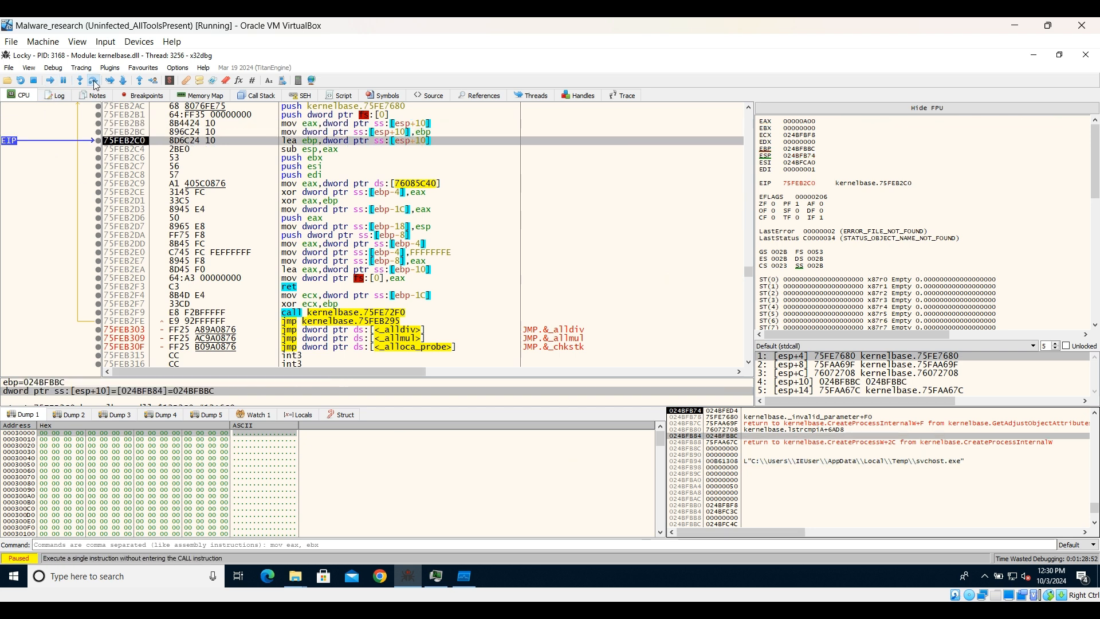
left_click(94, 82)
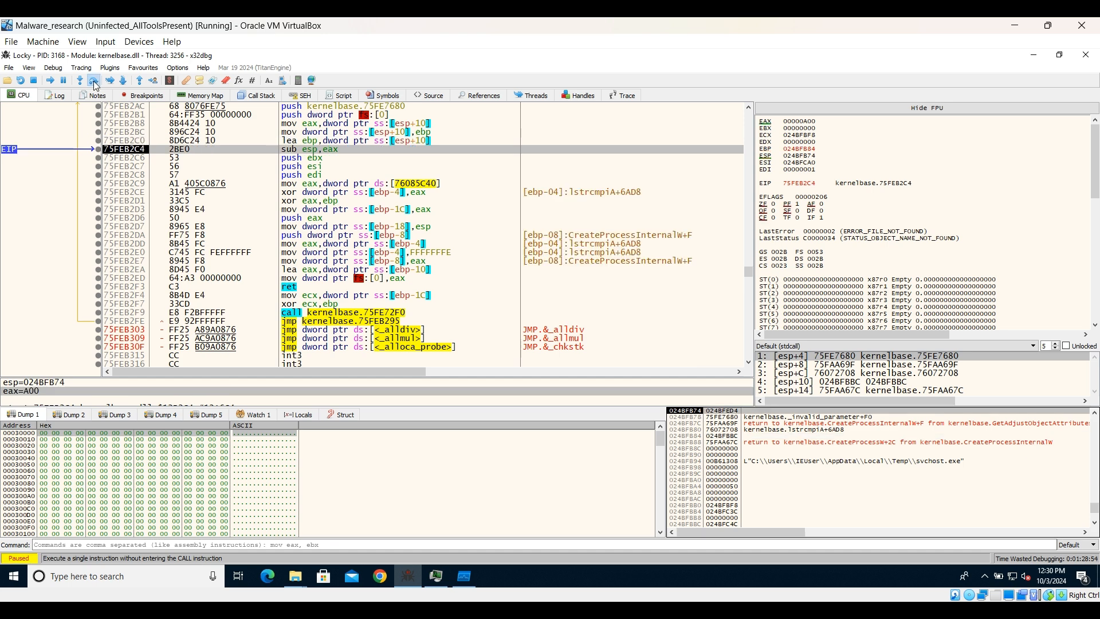
left_click(94, 82)
left_click(94, 81)
left_click(94, 82)
left_click(93, 82)
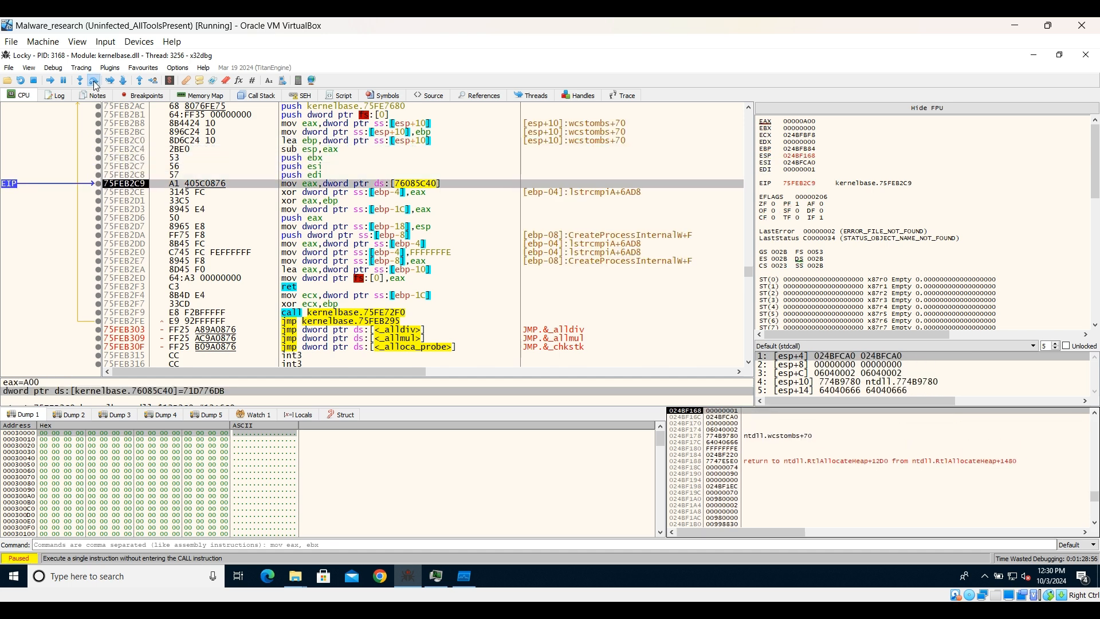
left_click(94, 82)
left_click(93, 82)
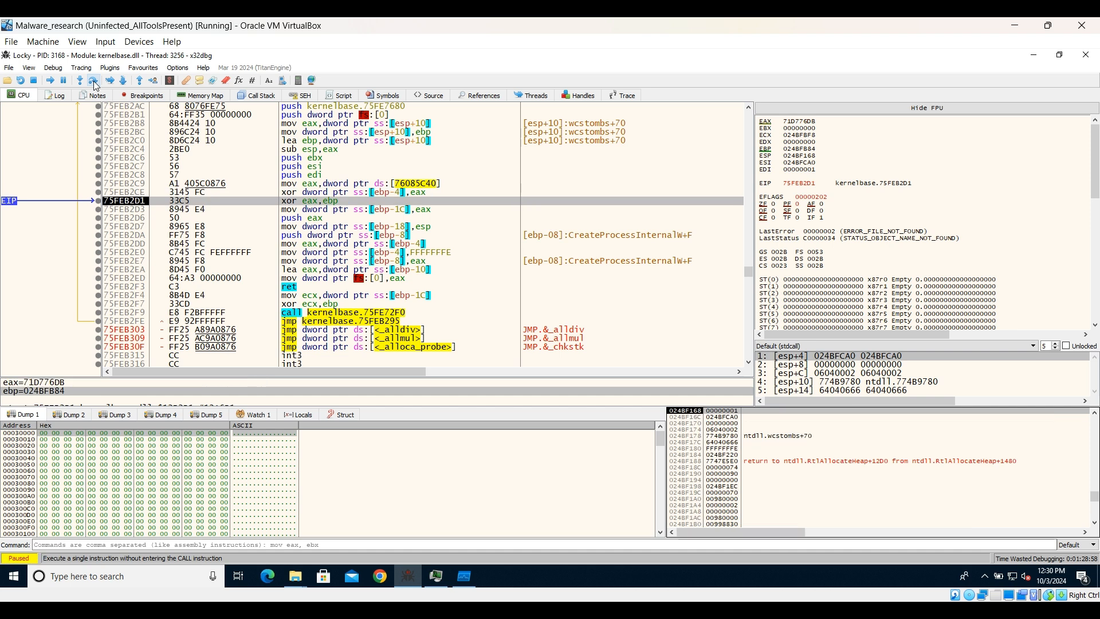
left_click(49, 83)
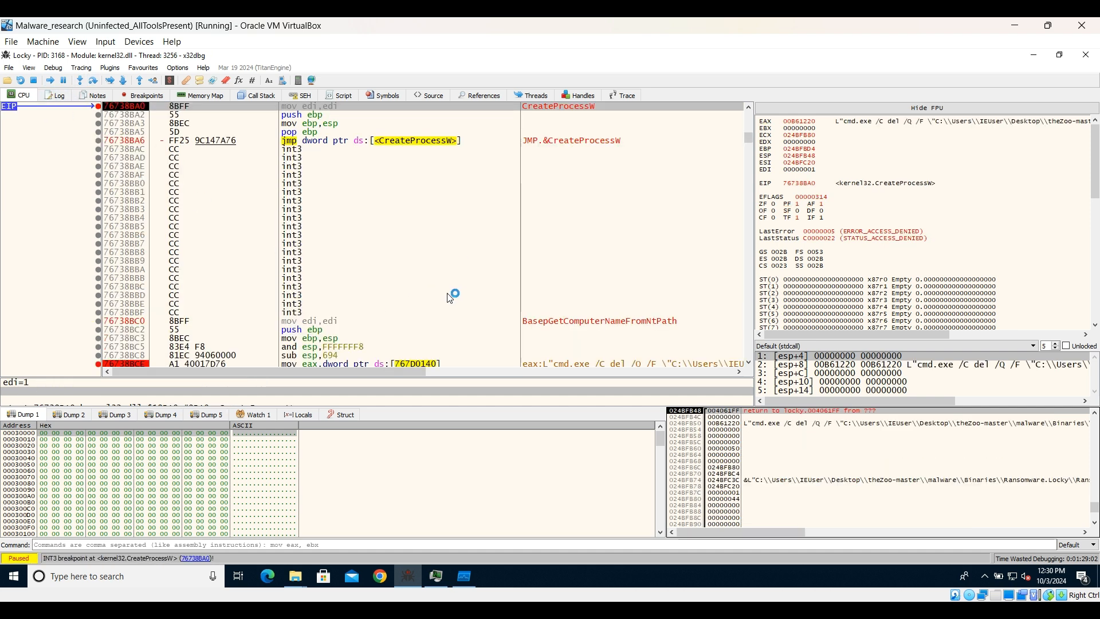
Switch to Process Monitor, apply an include filter for Process Name is Locky, and close Process Monitor
left_click(464, 581)
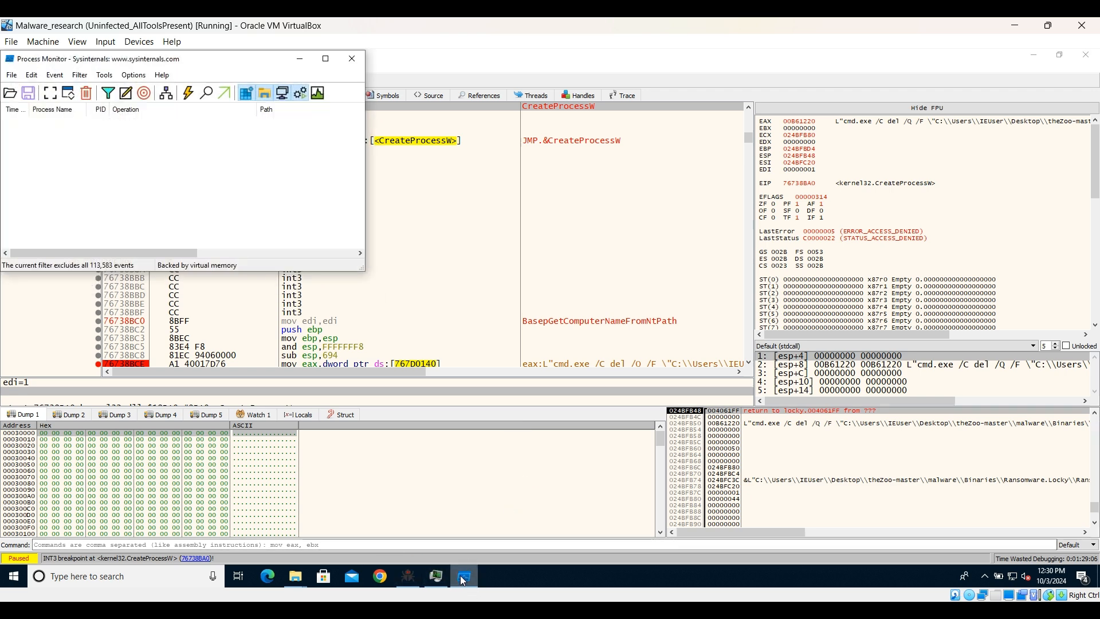
left_click(315, 251)
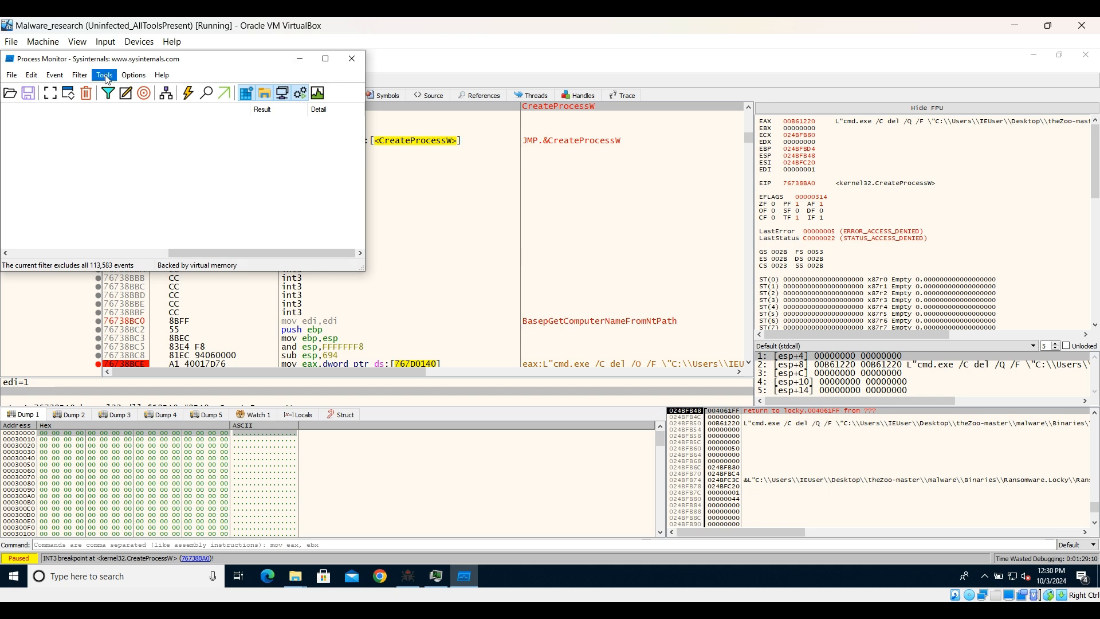
left_click(107, 94)
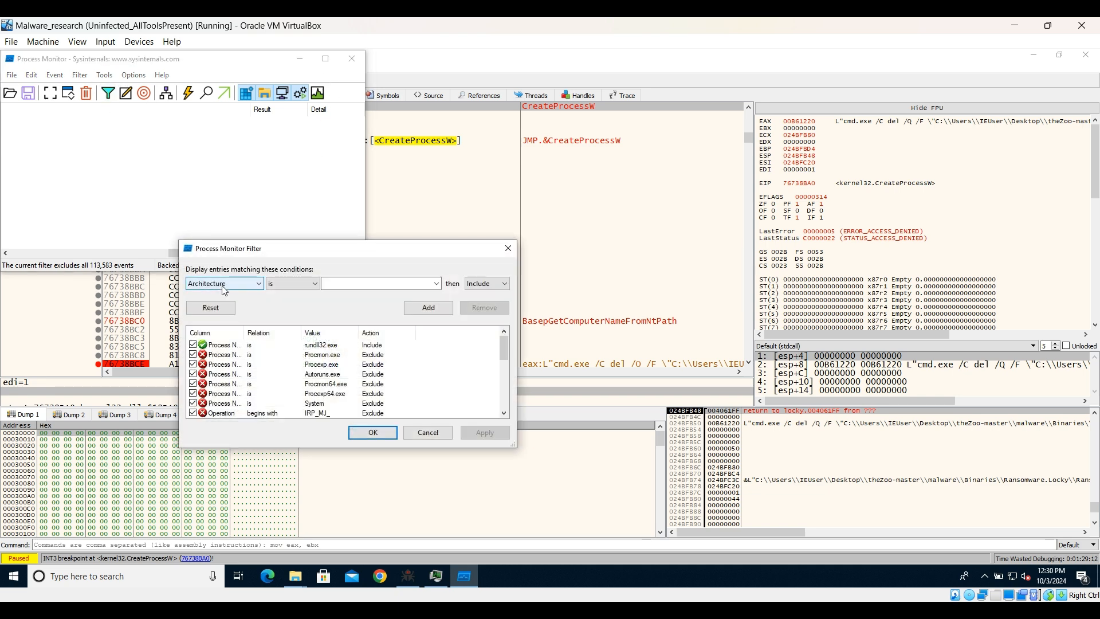
left_click(260, 284)
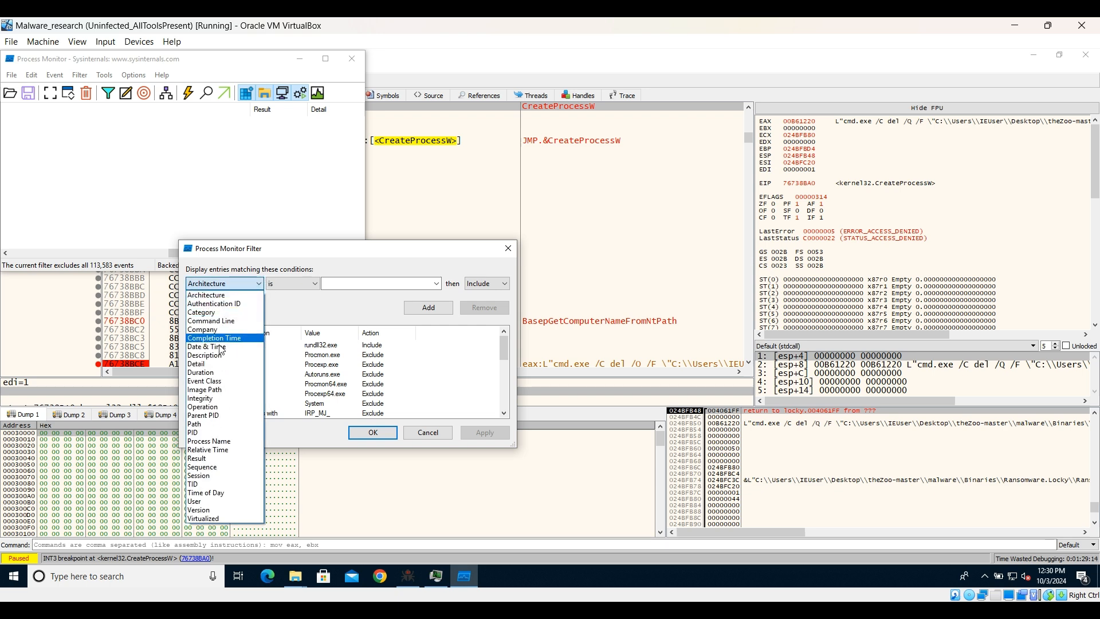
left_click(202, 443)
left_click(437, 283)
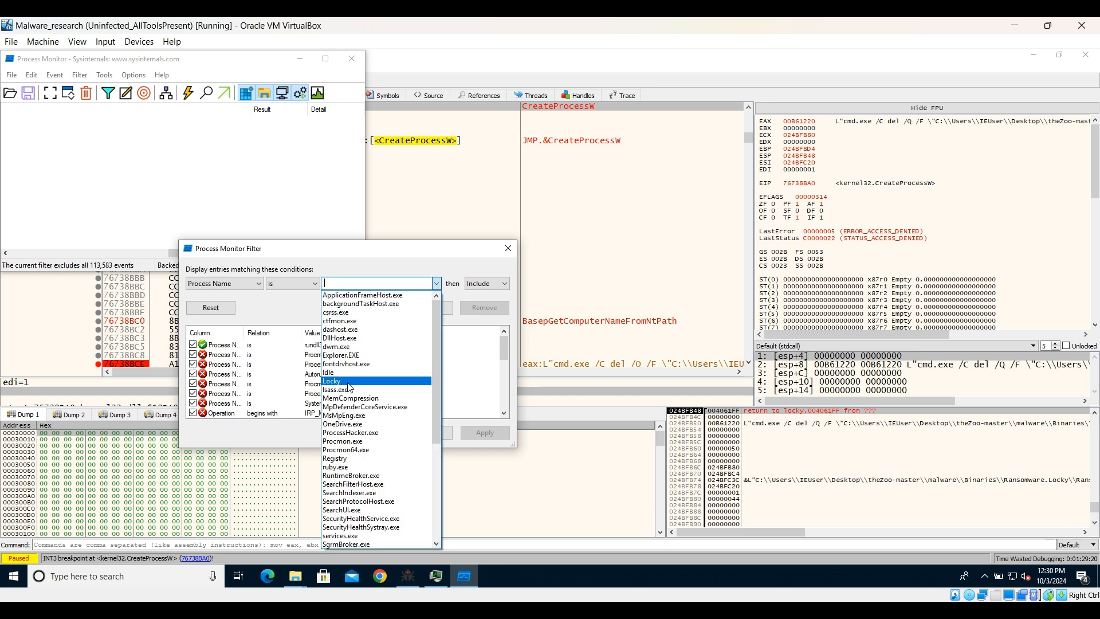
left_click(348, 383)
double_click(428, 308)
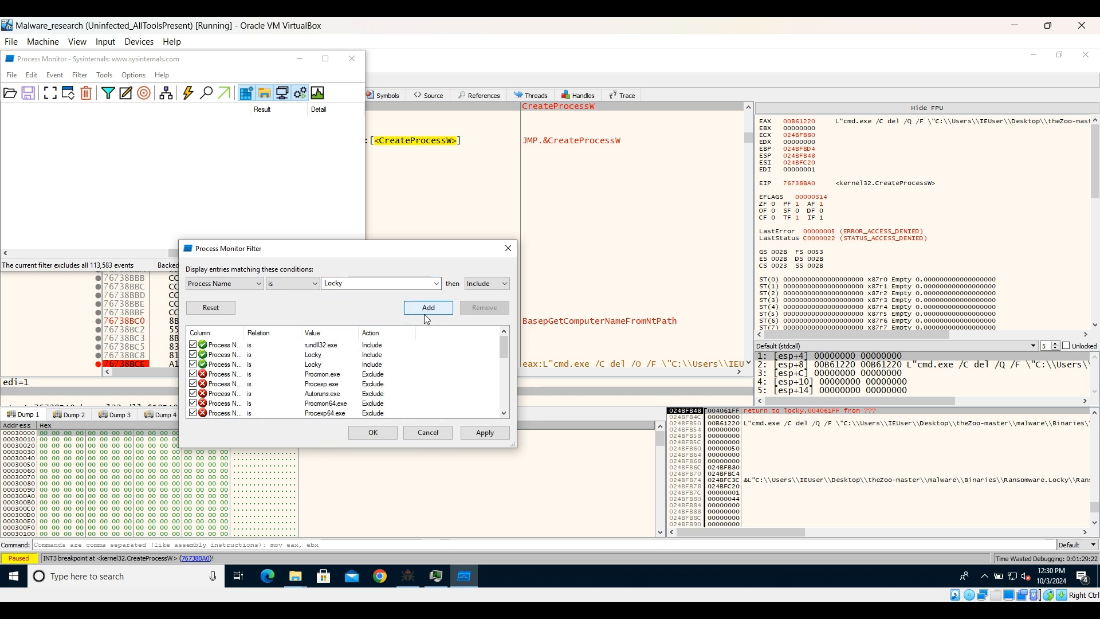
left_click(485, 433)
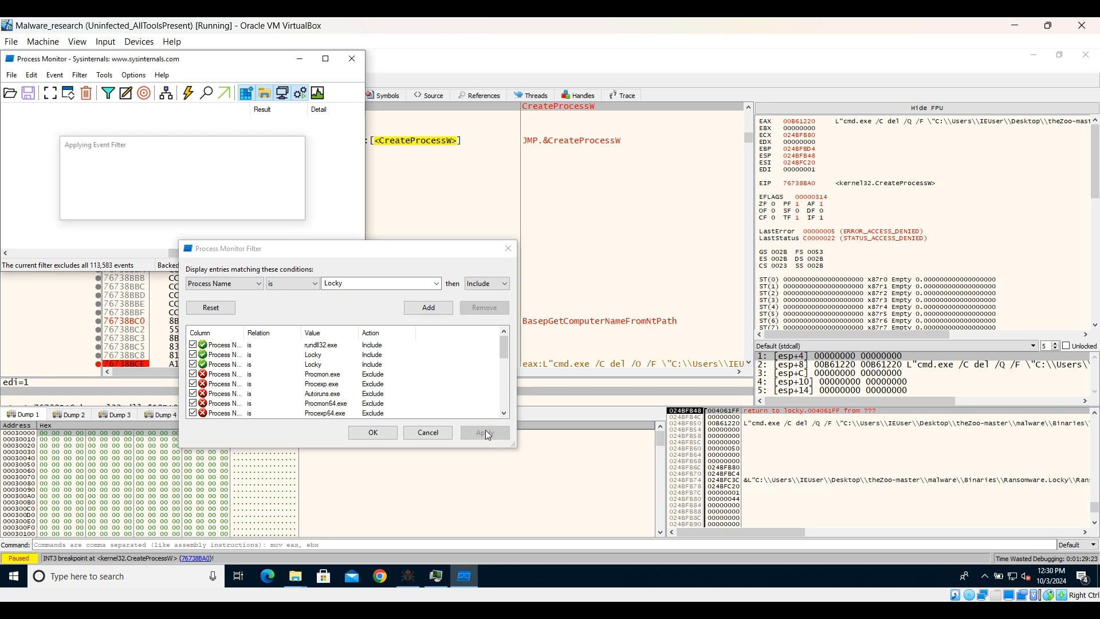
left_click(373, 433)
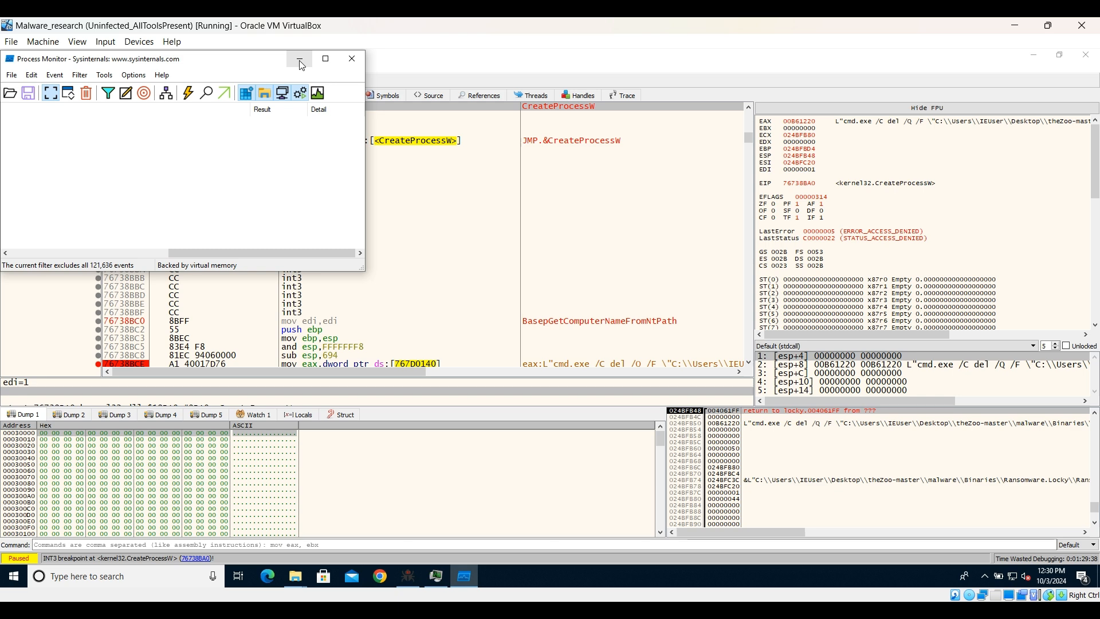
left_click(352, 60)
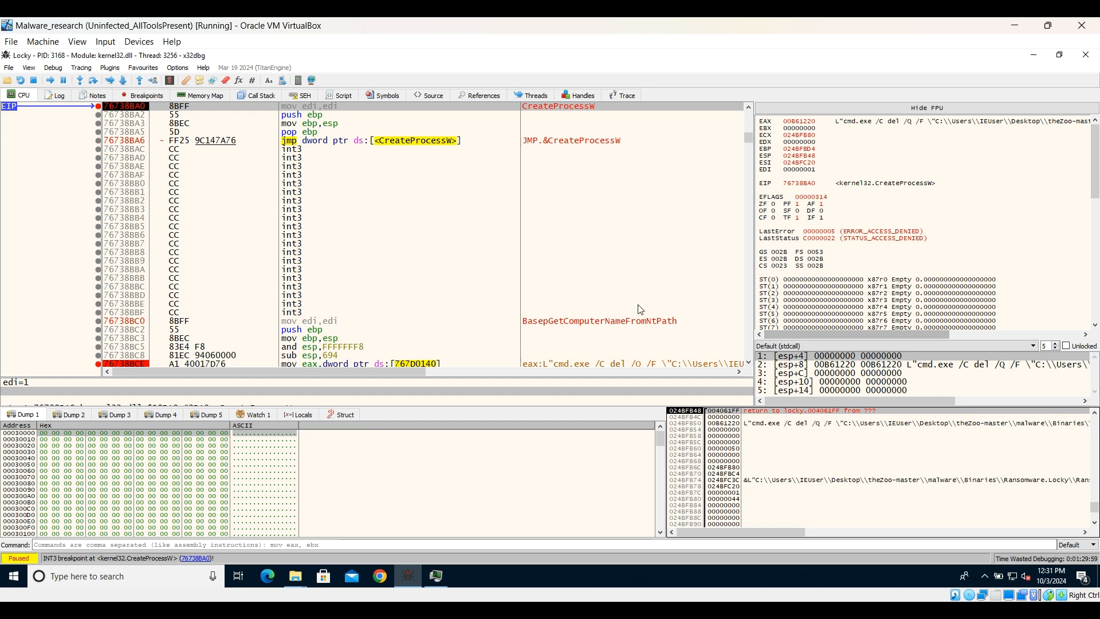
Examine the full cmd.exe /C del command line in the disassembly comment at 76738BCE
scroll(560, 283, "down", 3)
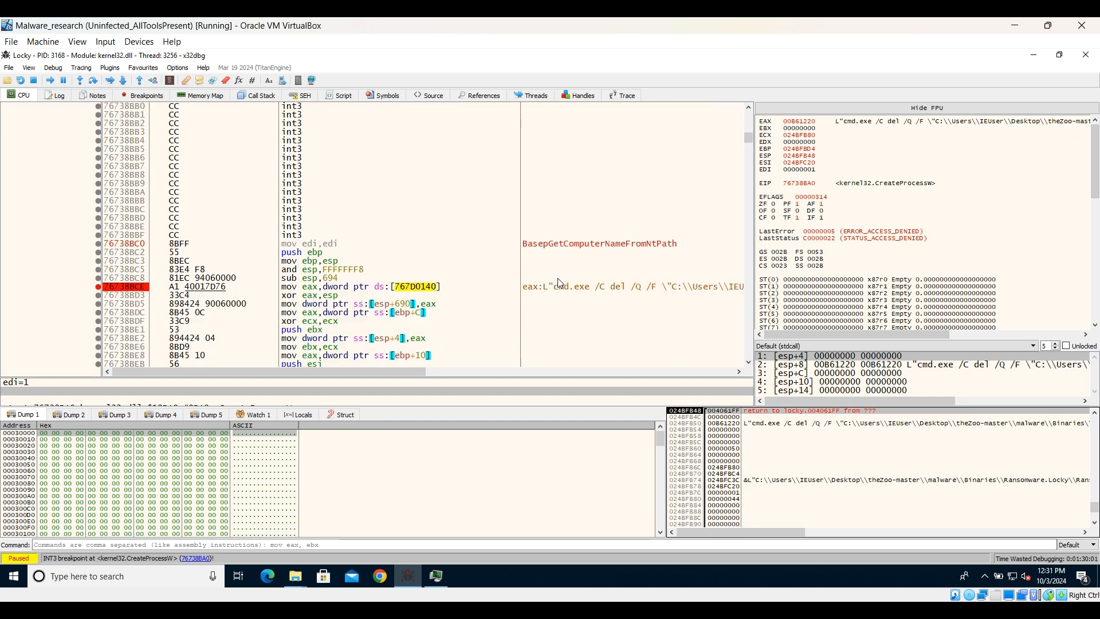
left_click_drag(410, 378, 528, 387)
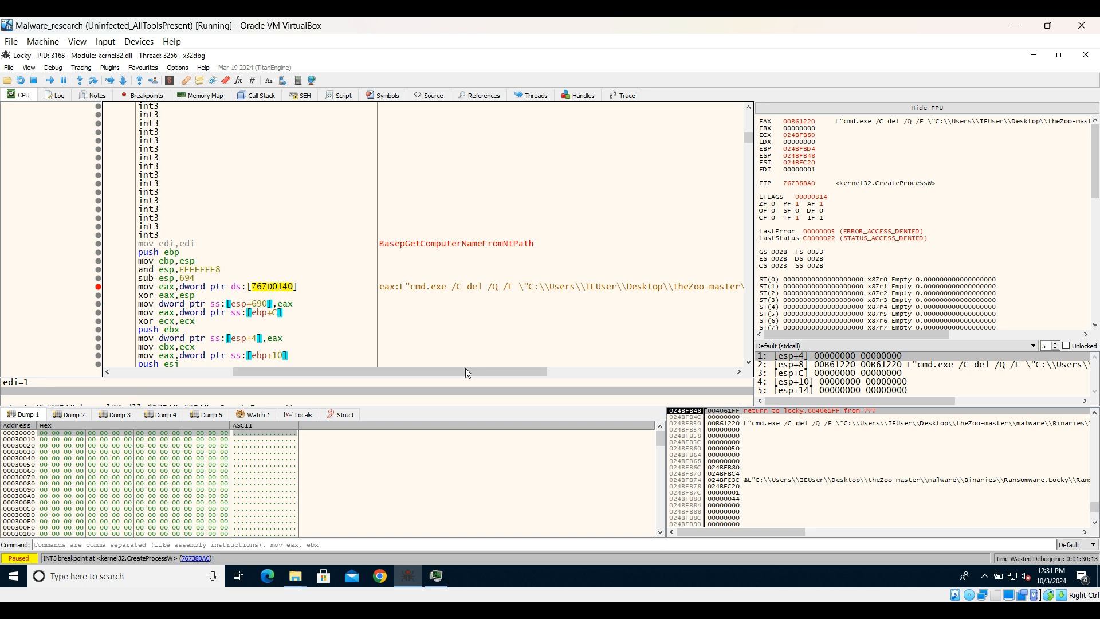
left_click_drag(467, 372, 418, 381)
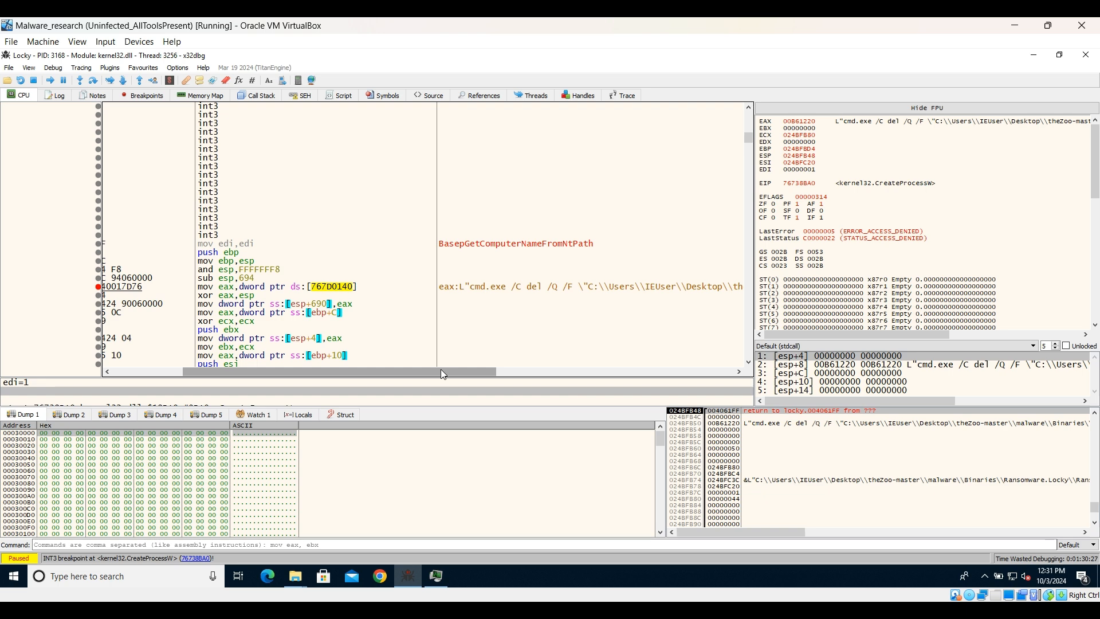
left_click_drag(442, 372, 737, 386)
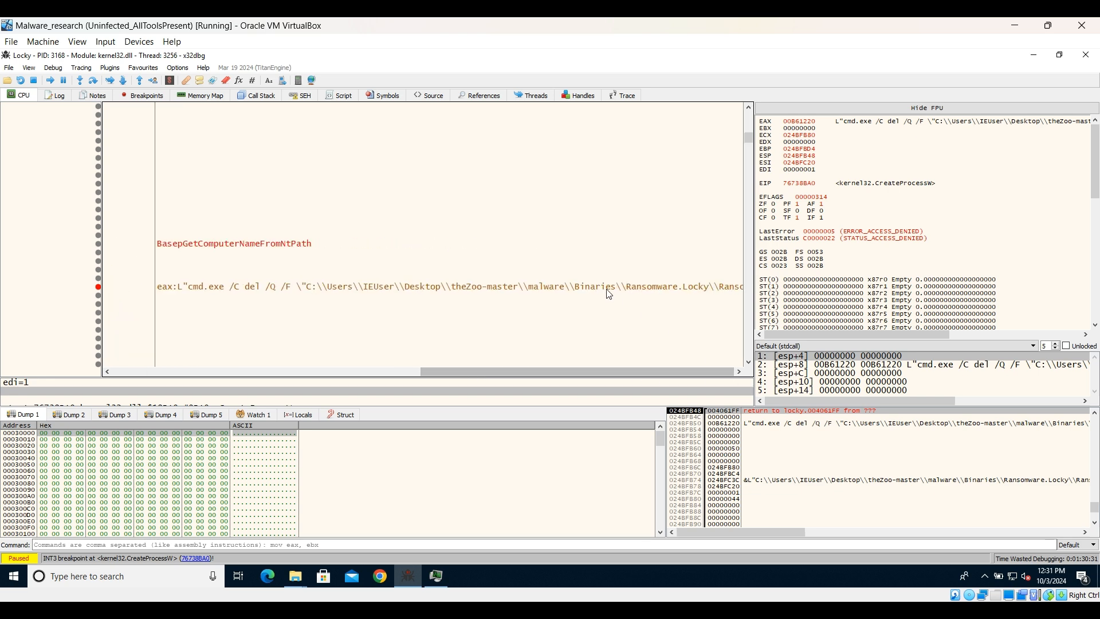
left_click_drag(606, 371, 225, 380)
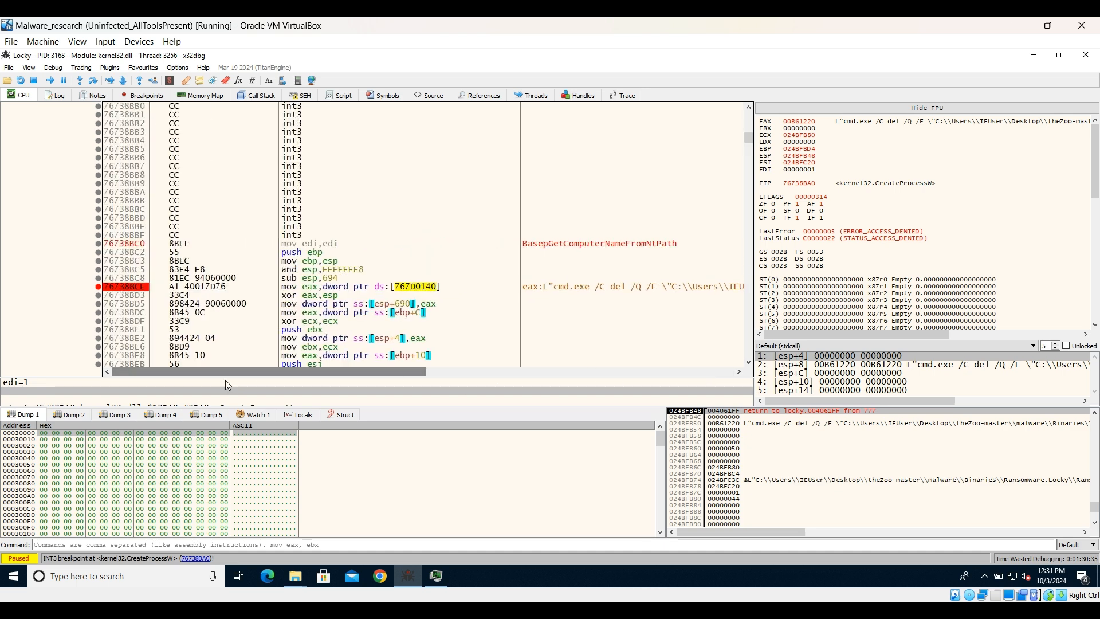
Step over the CreateProcessW instructions up to the jmp at 76738BA6 and select the cmd.exe /C del command on the stack
scroll(255, 251, "up", 6)
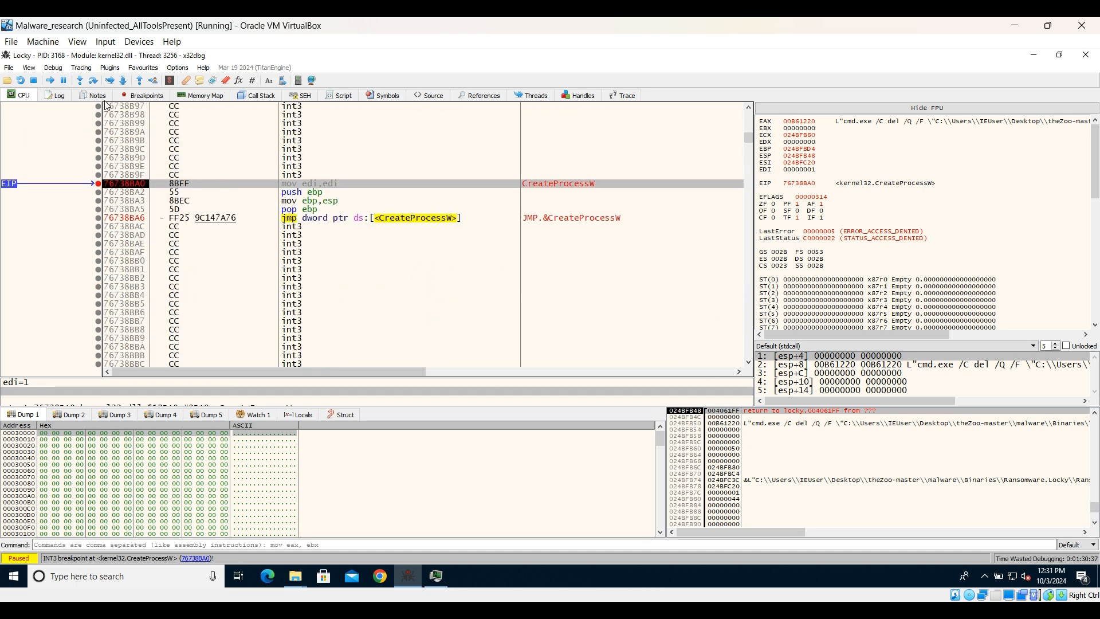
left_click(95, 82)
left_click(95, 82)
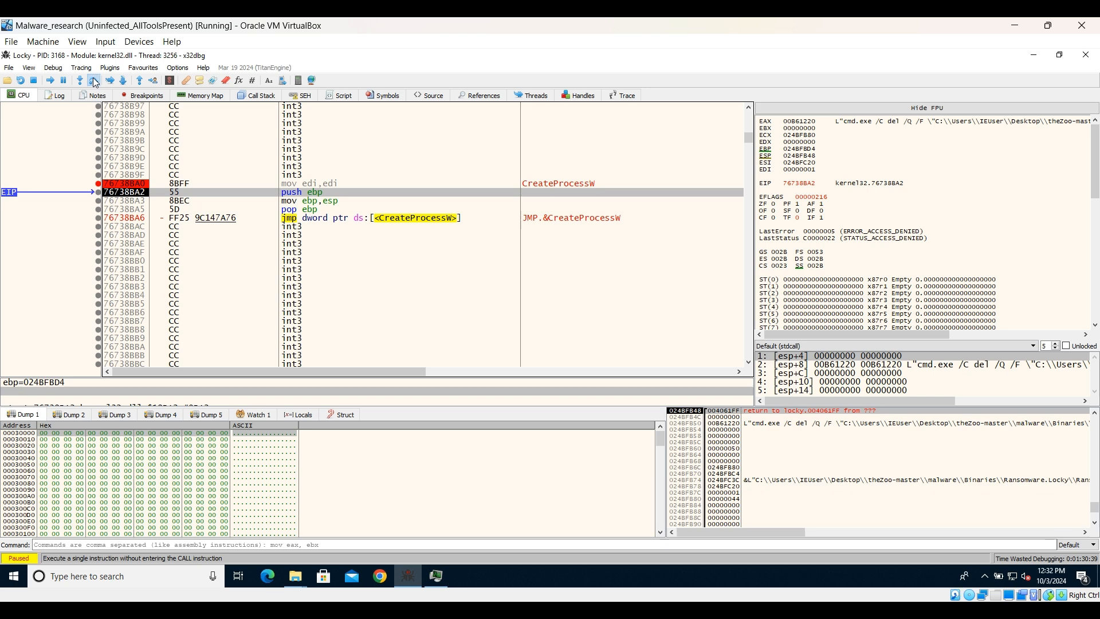
left_click(94, 81)
left_click(95, 81)
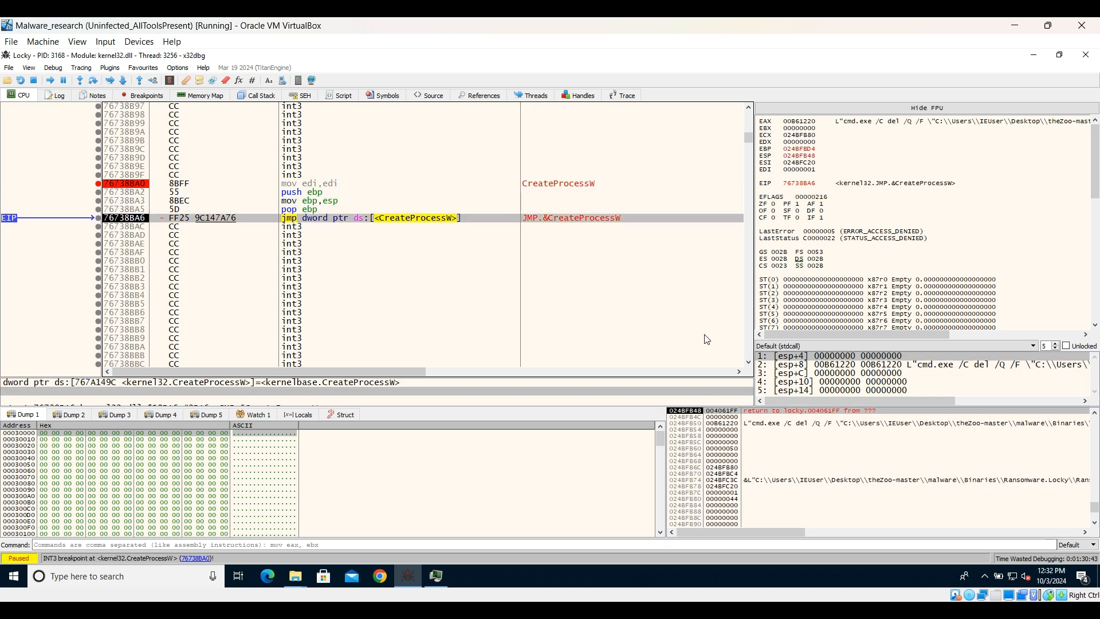
left_click(775, 423)
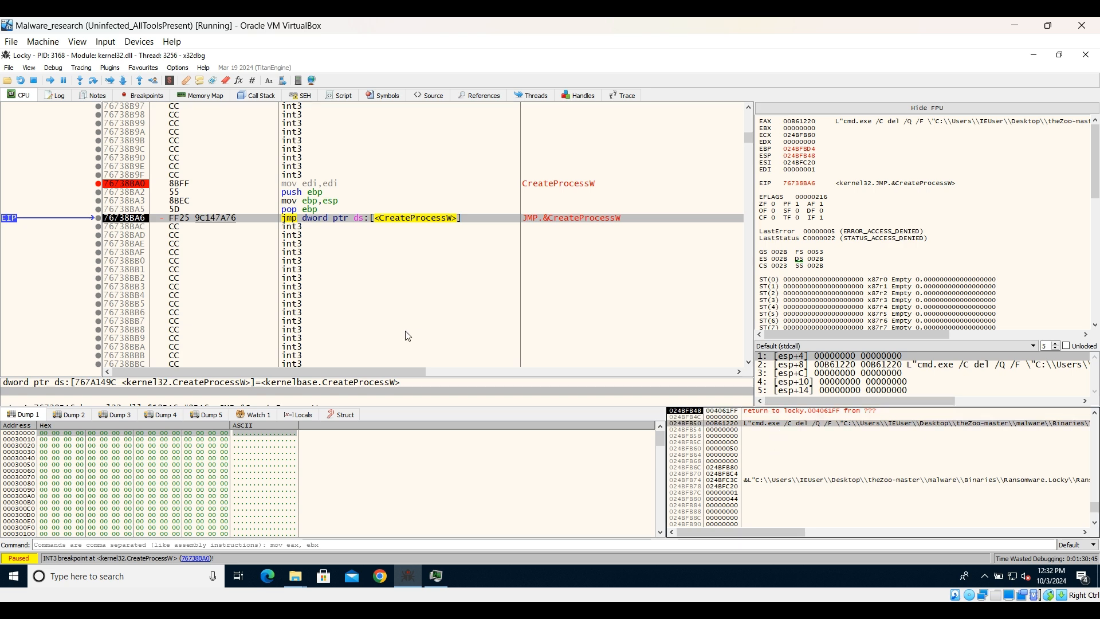
Follow the jump into kernelbase CreateProcessW, step over its instructions up to 75FAA65D, and resume Locky
left_click(99, 83)
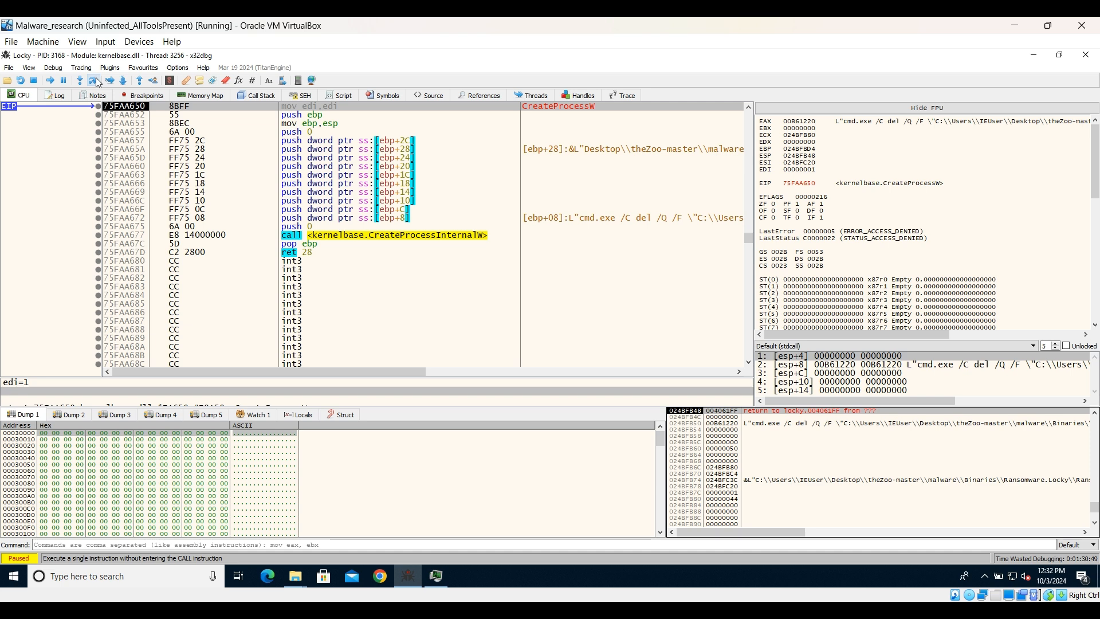
left_click(98, 83)
left_click(99, 83)
left_click(99, 82)
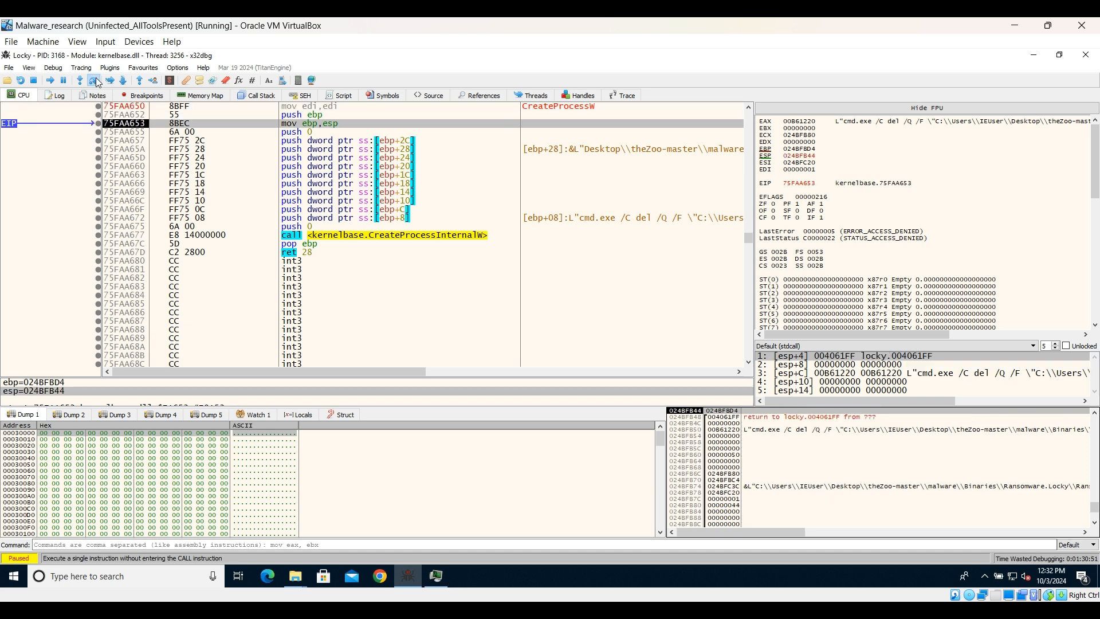
left_click(98, 82)
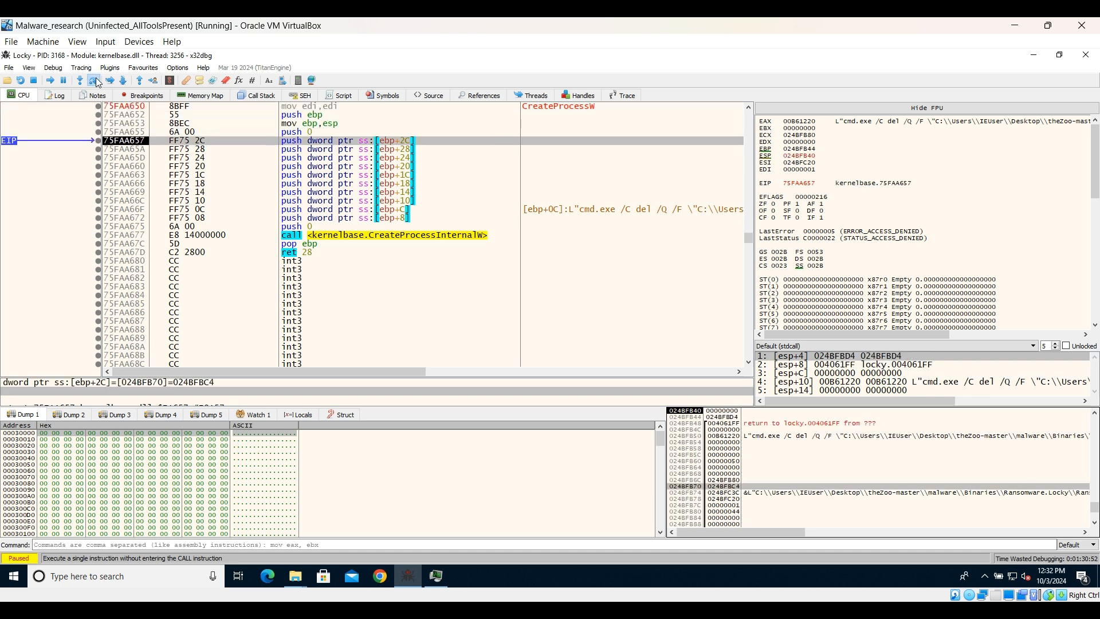
left_click(98, 82)
left_click(99, 82)
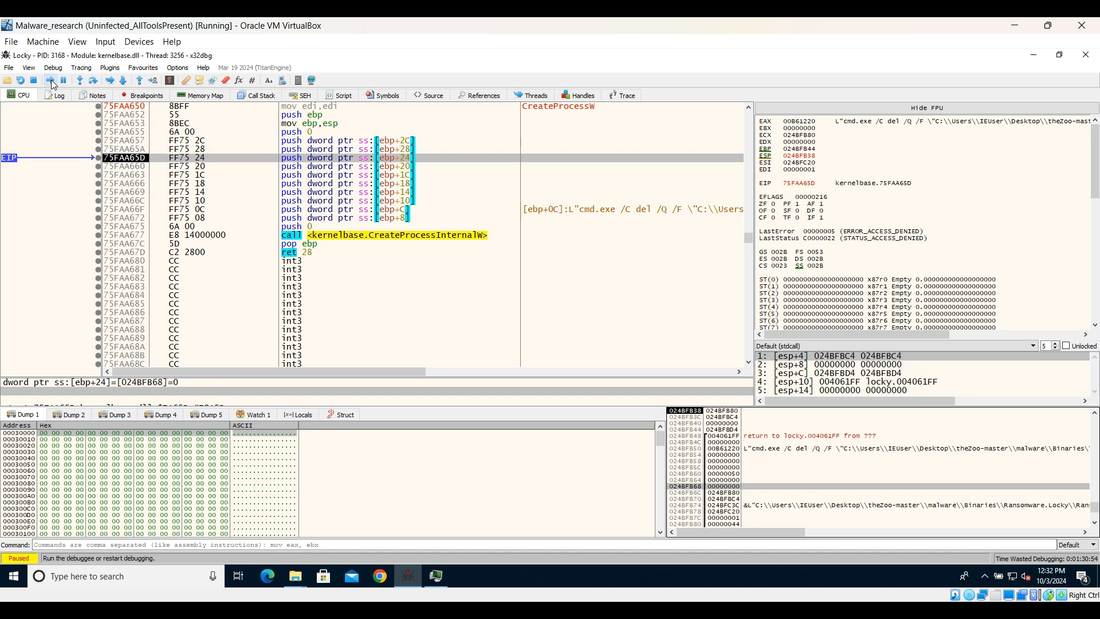
left_click(52, 82)
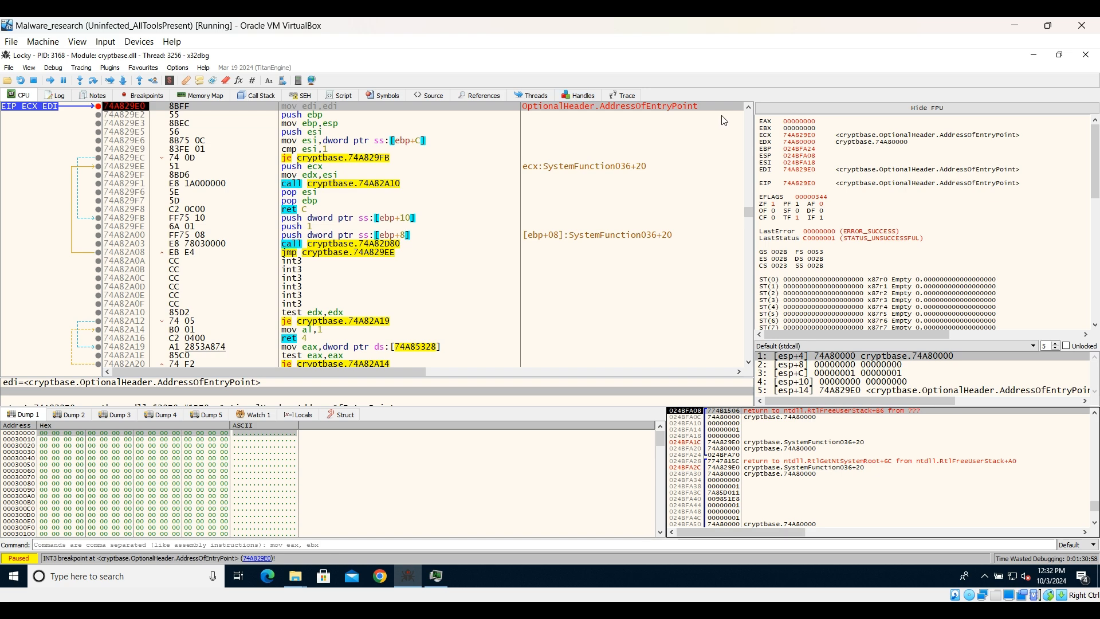
Minimize the debugger and suspend Locky's child process svchost.exe in Process Hacker
left_click(1036, 55)
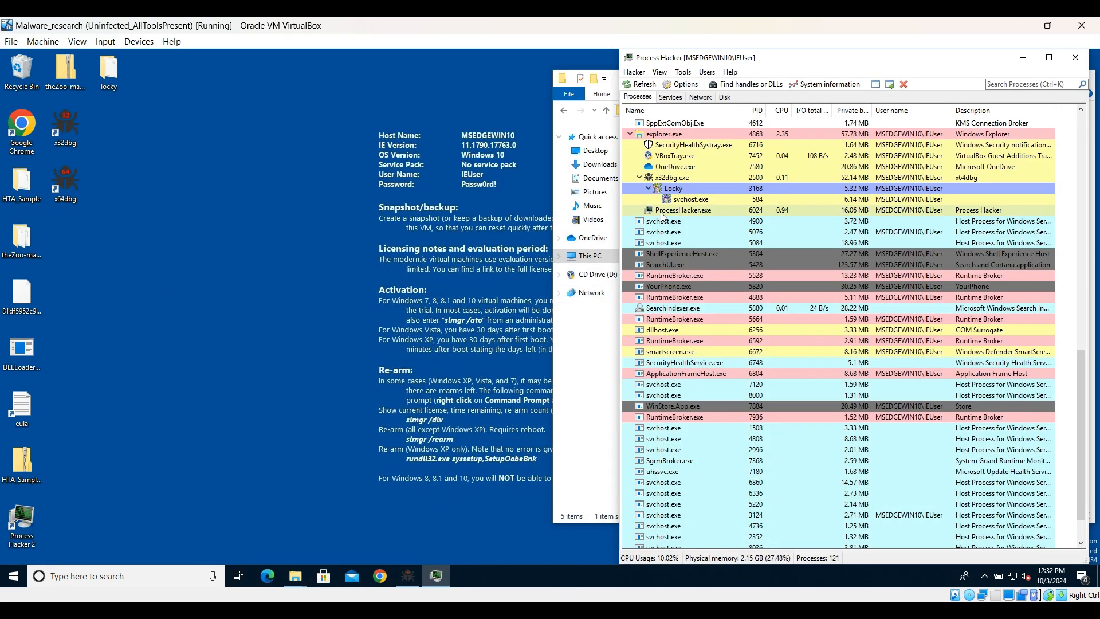
mouse_move(692, 201)
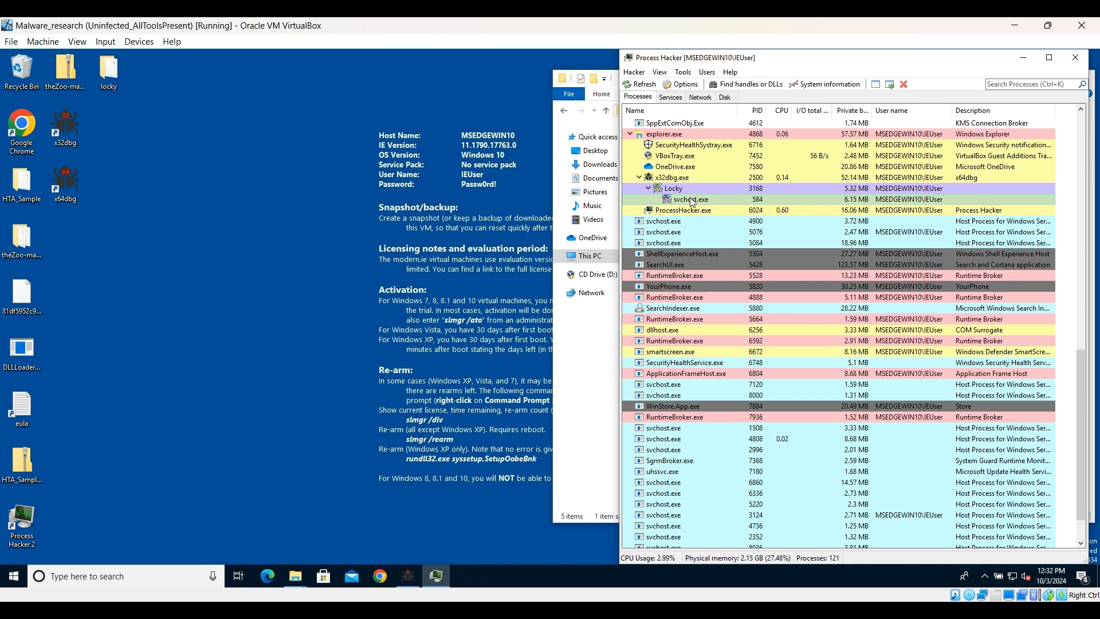
right_click(691, 201)
left_click(713, 231)
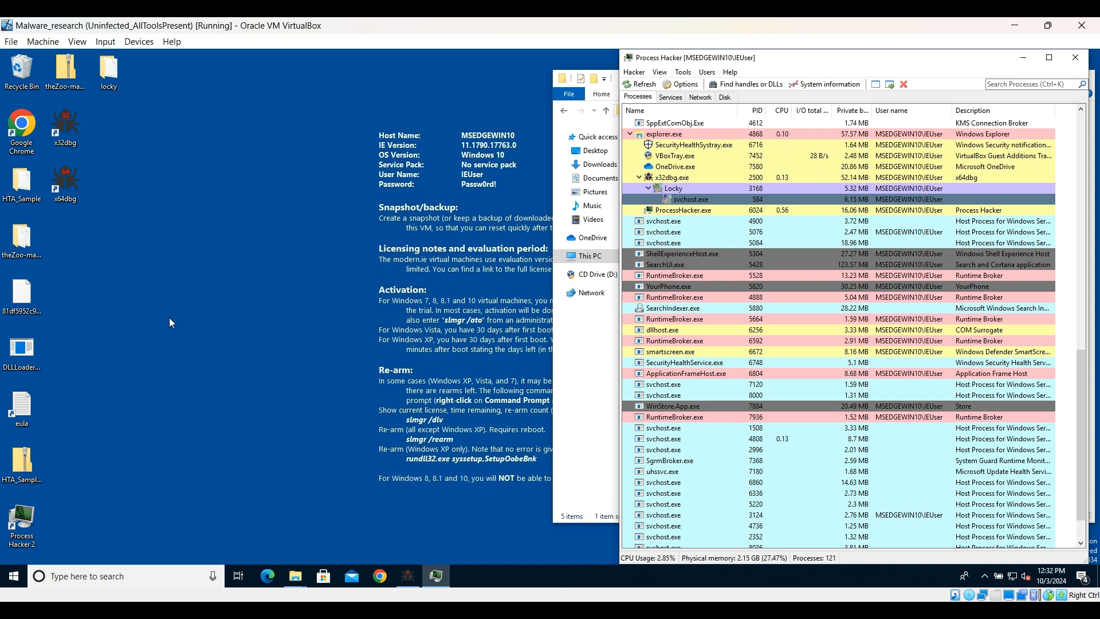
left_click(108, 84)
double_click(108, 85)
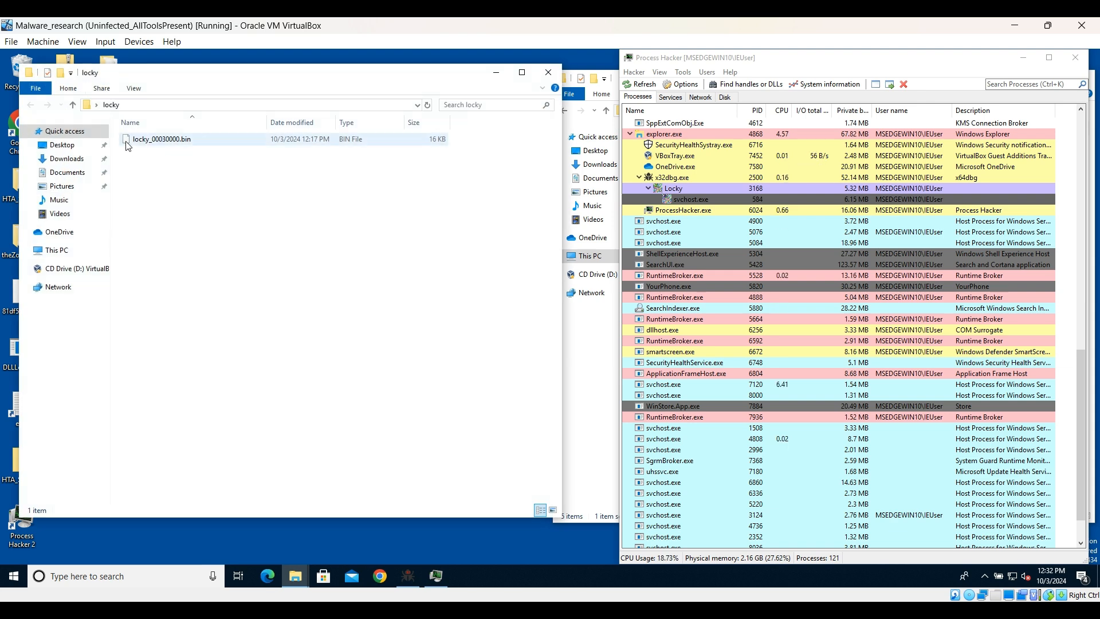
left_click(548, 72)
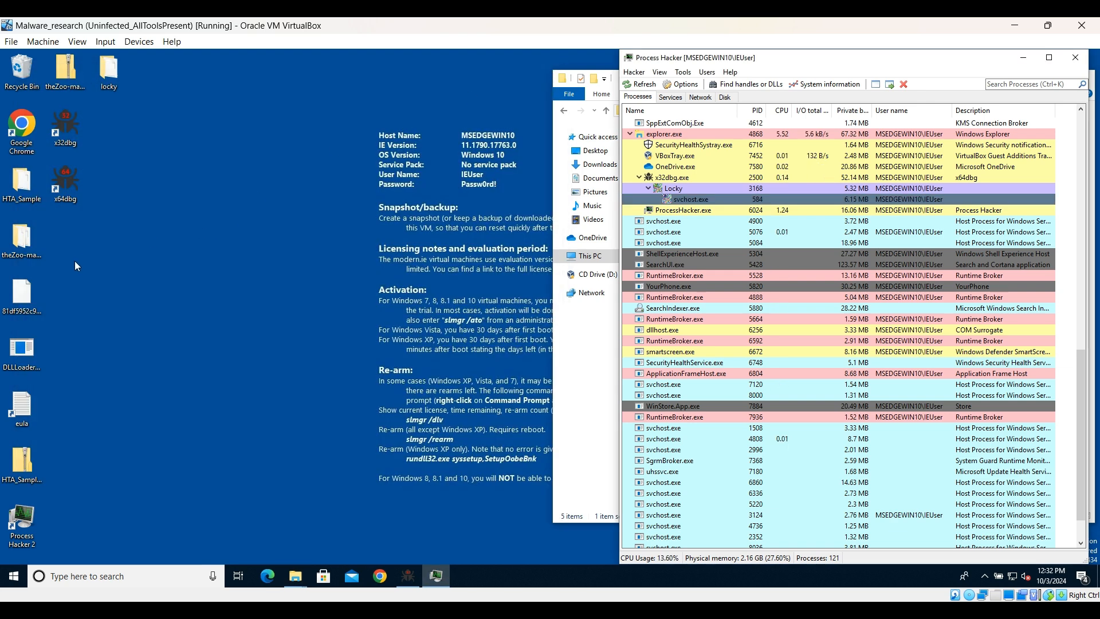
Open the inner Ransomware.Locky folder under theZoo-master\malware\Binaries\Ransomware.Locky and widen its Date modified column
double_click(23, 235)
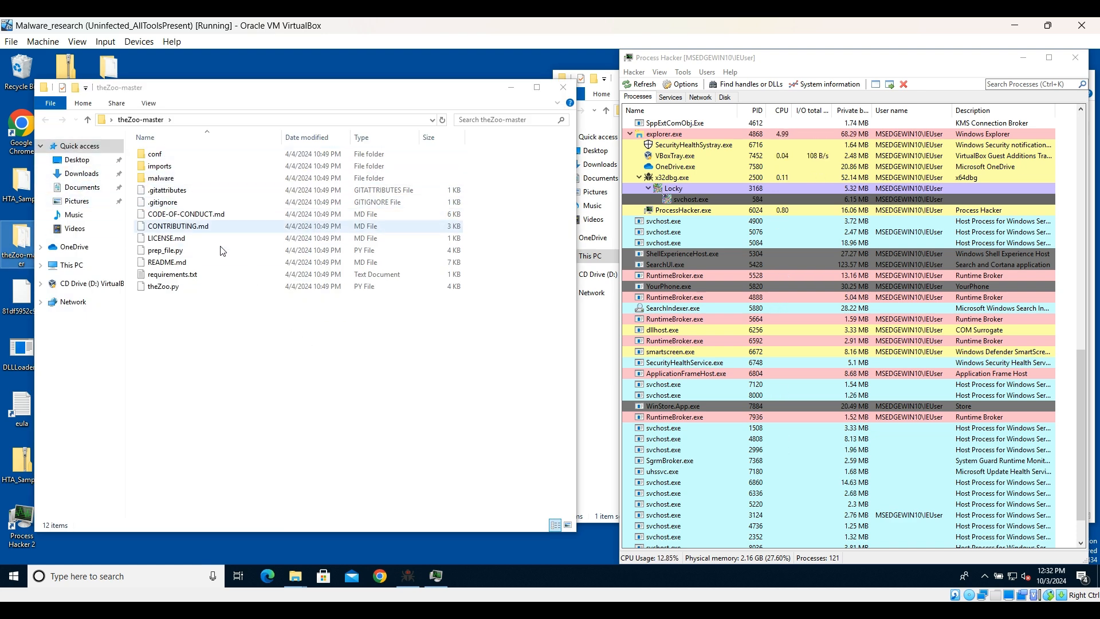
double_click(163, 178)
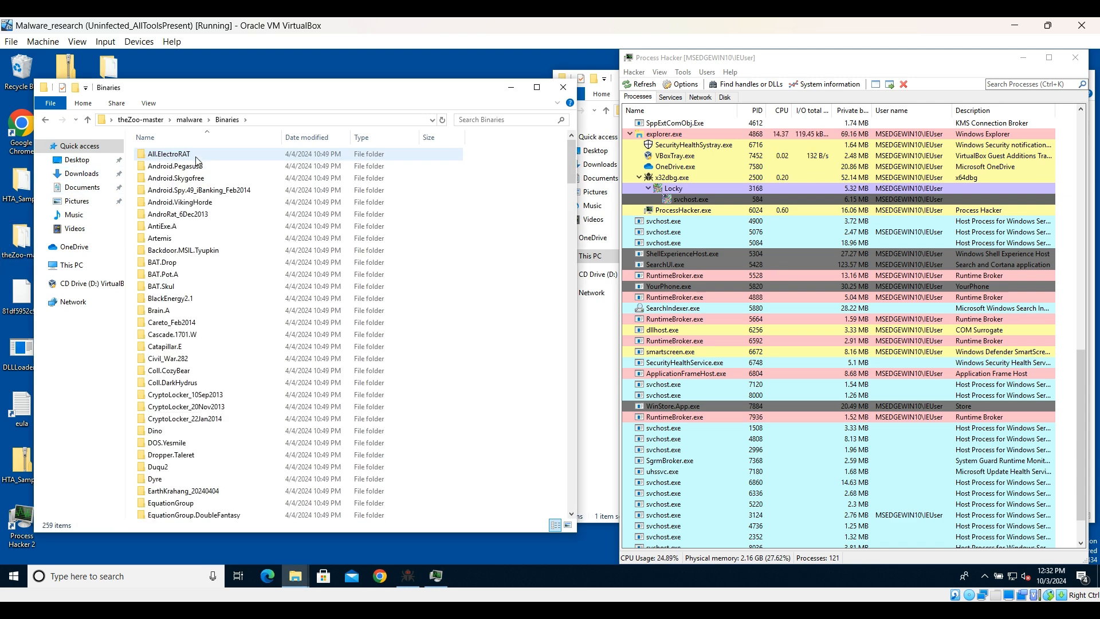
scroll(185, 279, "down", 1)
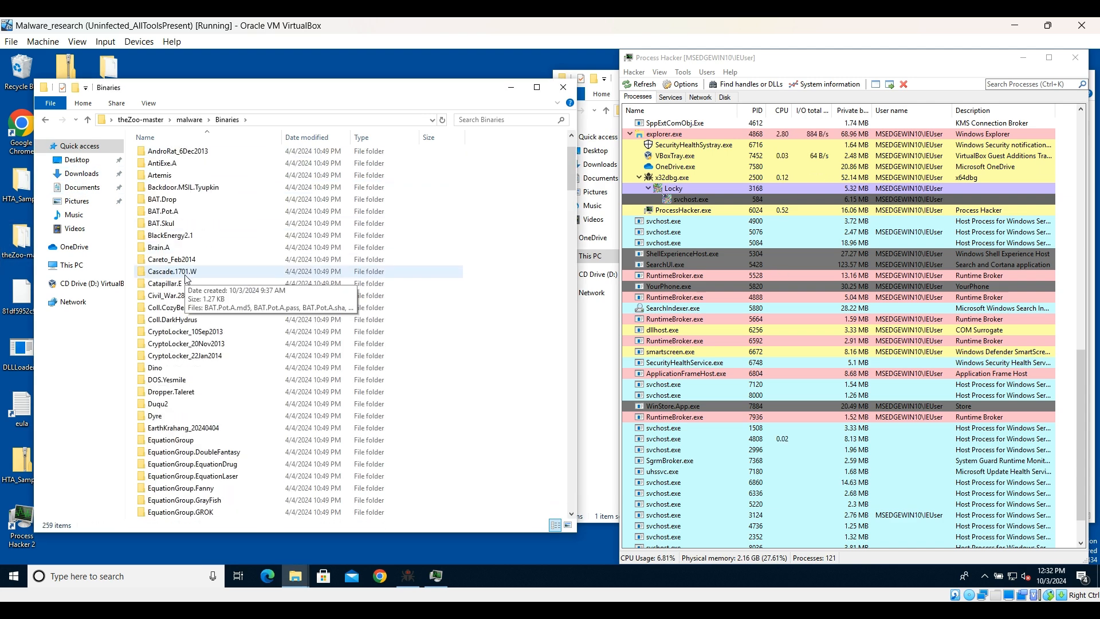
scroll(185, 279, "down", 15)
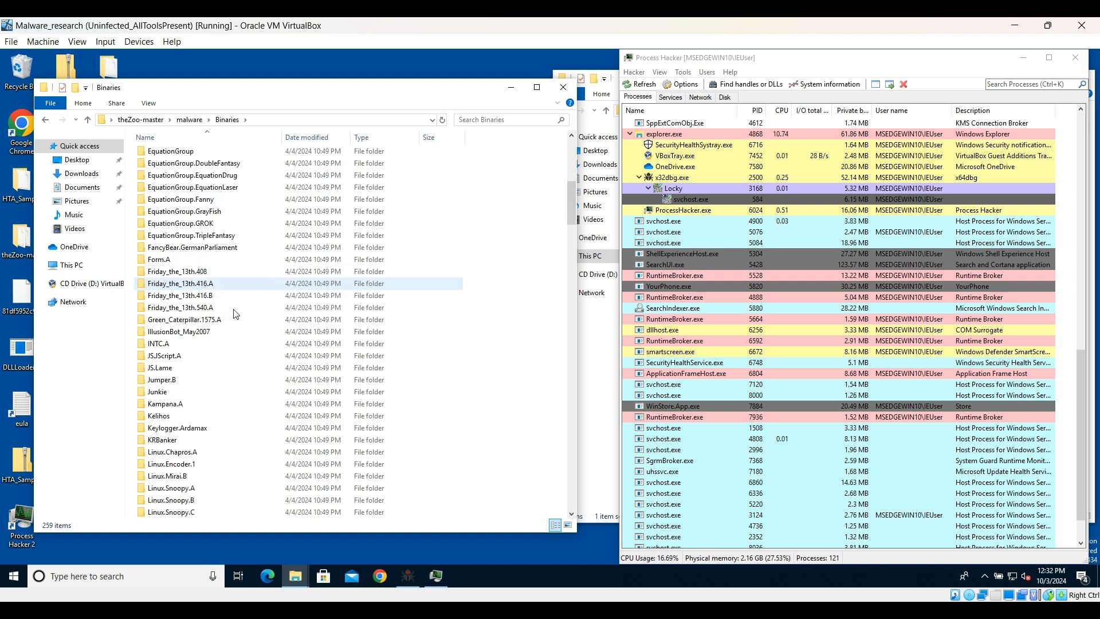
scroll(229, 357, "down", 9)
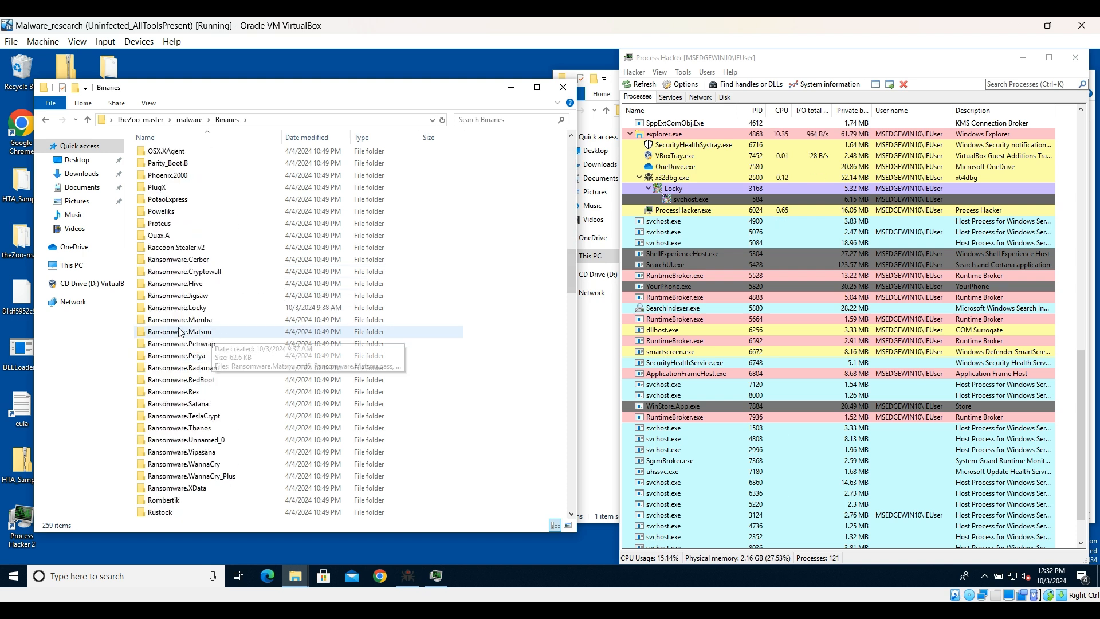
double_click(185, 307)
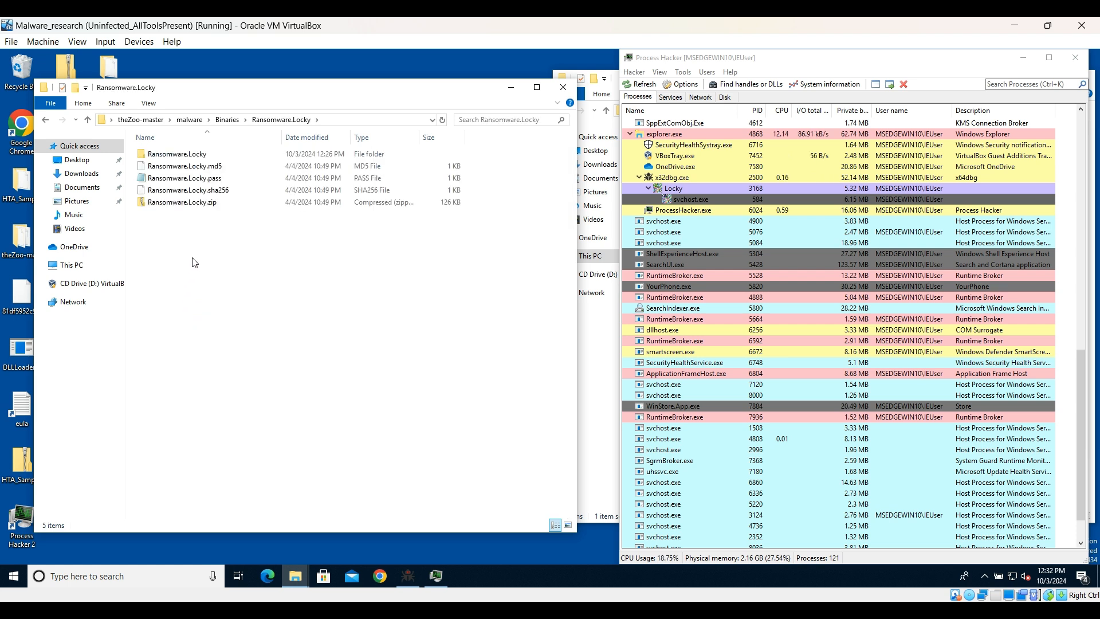
double_click(194, 160)
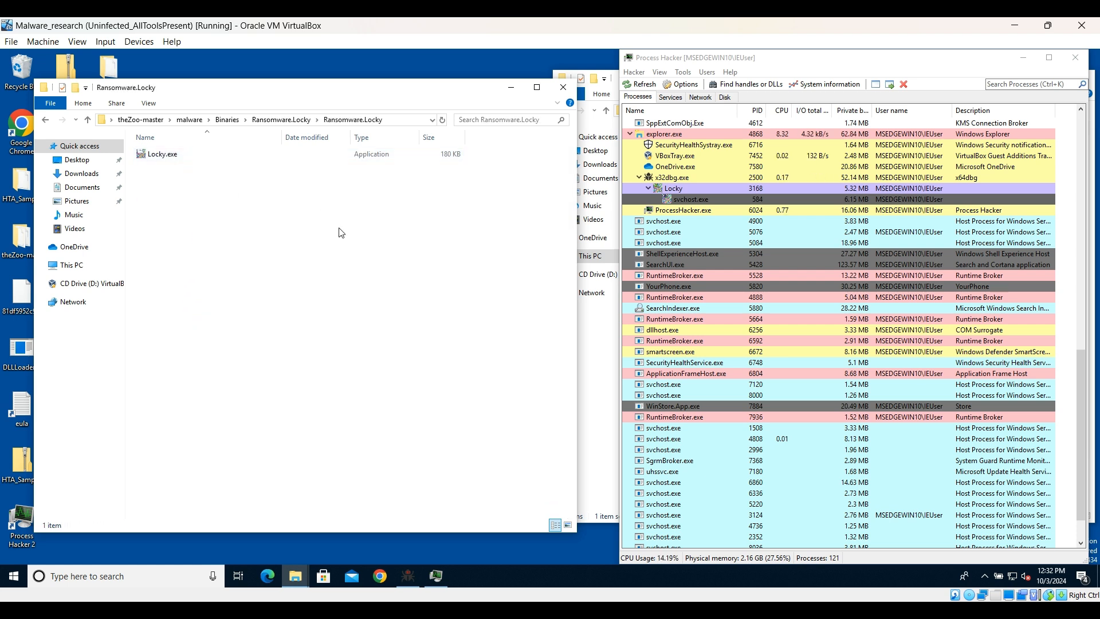
left_click_drag(350, 137, 429, 137)
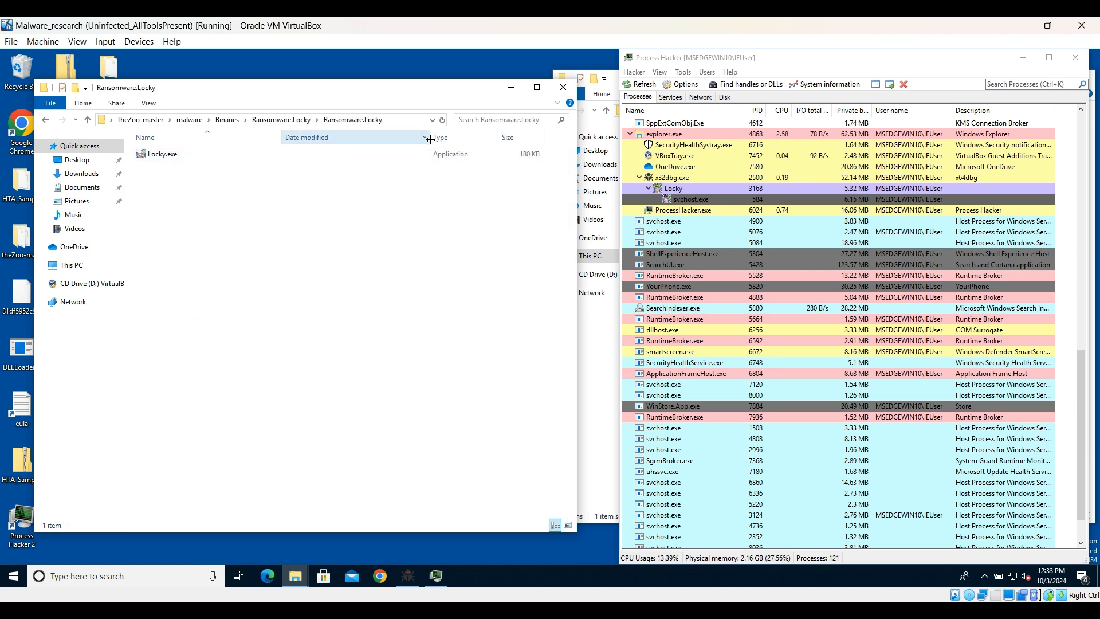
Switch back to x32dbg and examine the stack and the disassembly above the cryptbase.dll entry point breakpoint
left_click(436, 576)
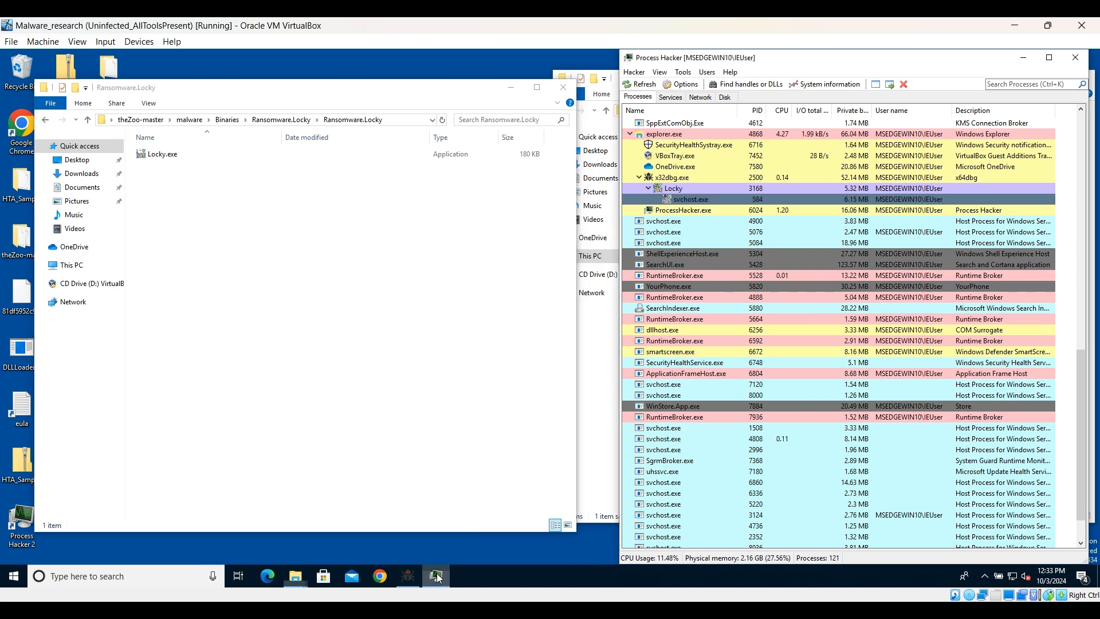
left_click(409, 575)
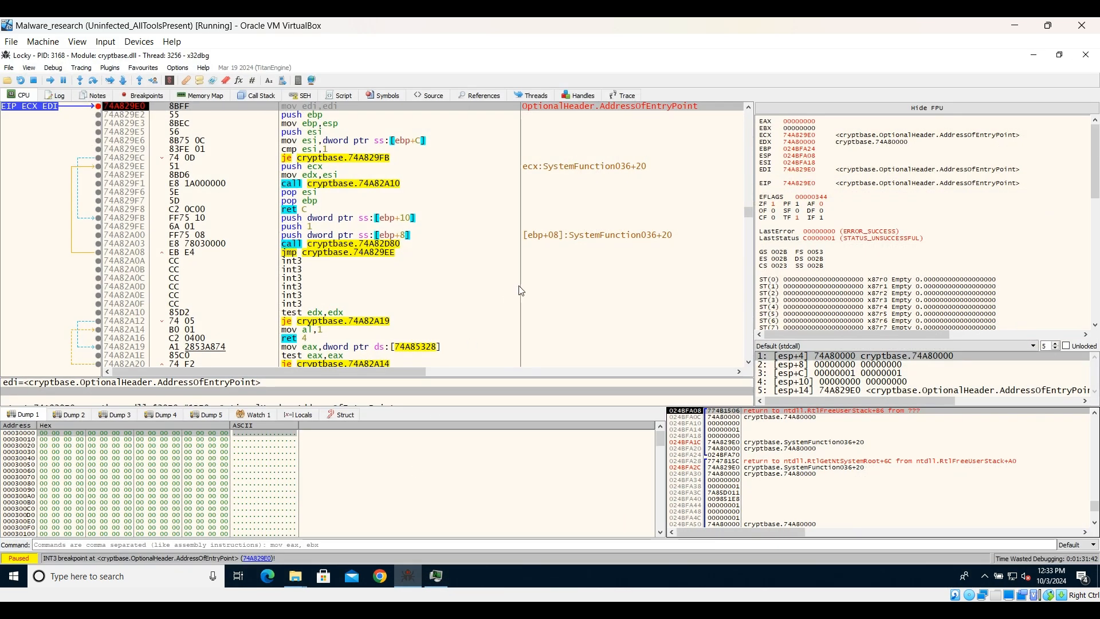
scroll(840, 466, "up", 3)
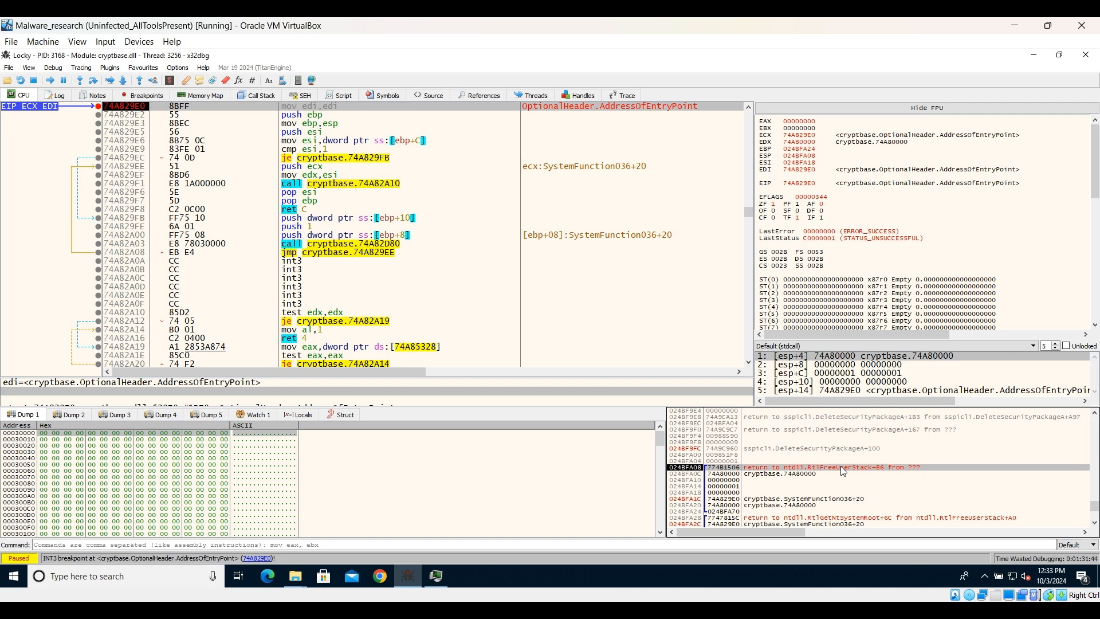
scroll(908, 467, "up", 8)
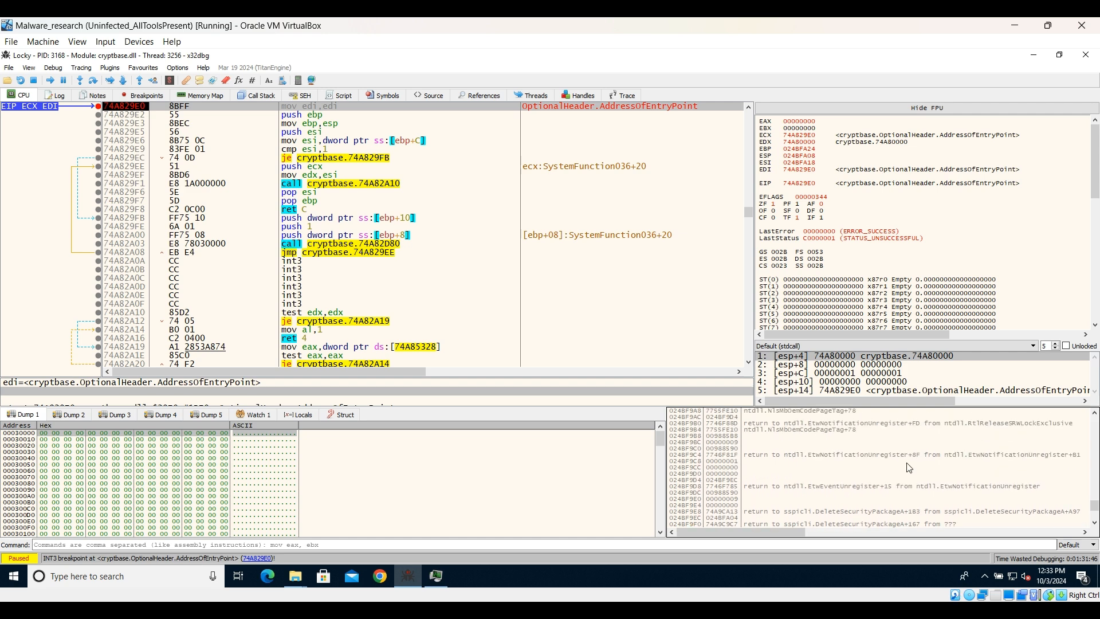
scroll(908, 467, "up", 4)
scroll(909, 467, "down", 13)
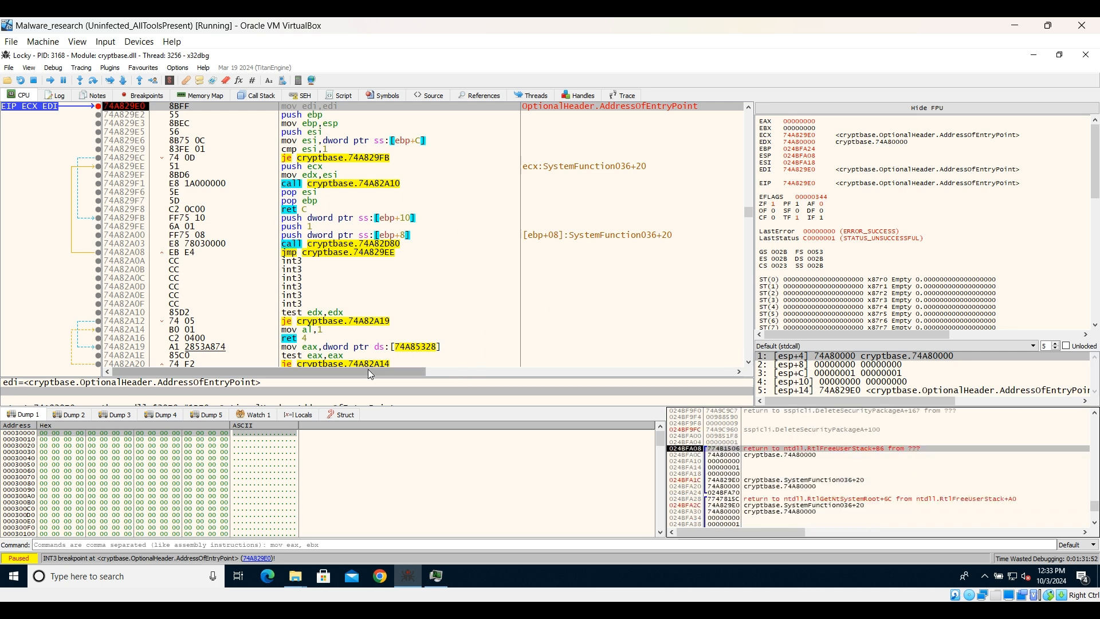
mouse_move(368, 371)
left_mouse_down()
mouse_move(597, 390)
mouse_move(366, 382)
left_mouse_up()
scroll(429, 233, "up", 12)
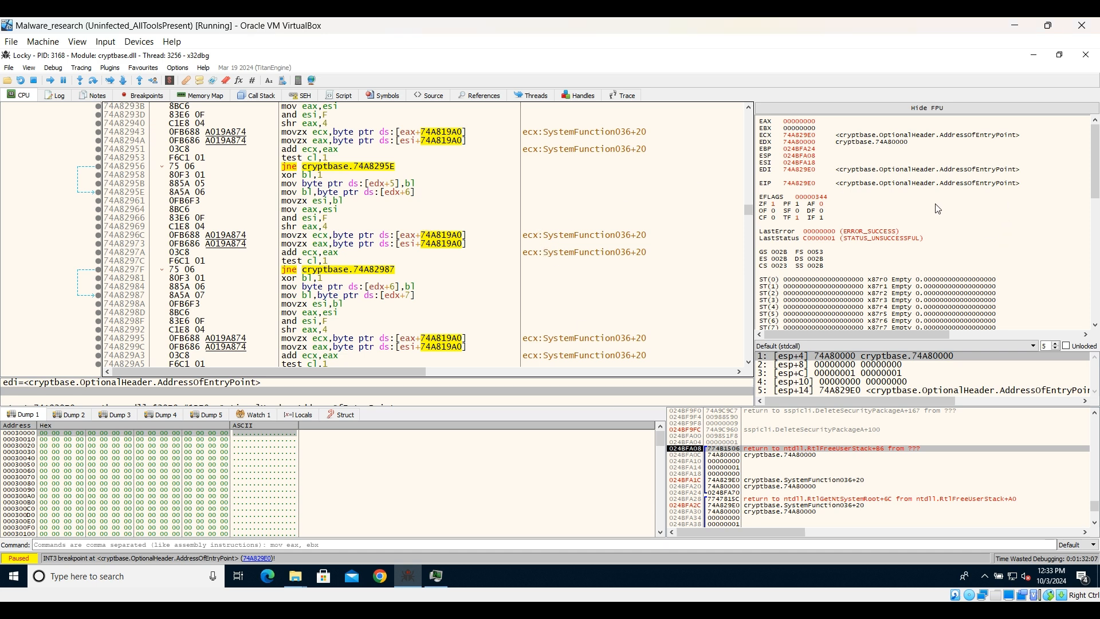
scroll(559, 230, "up", 20)
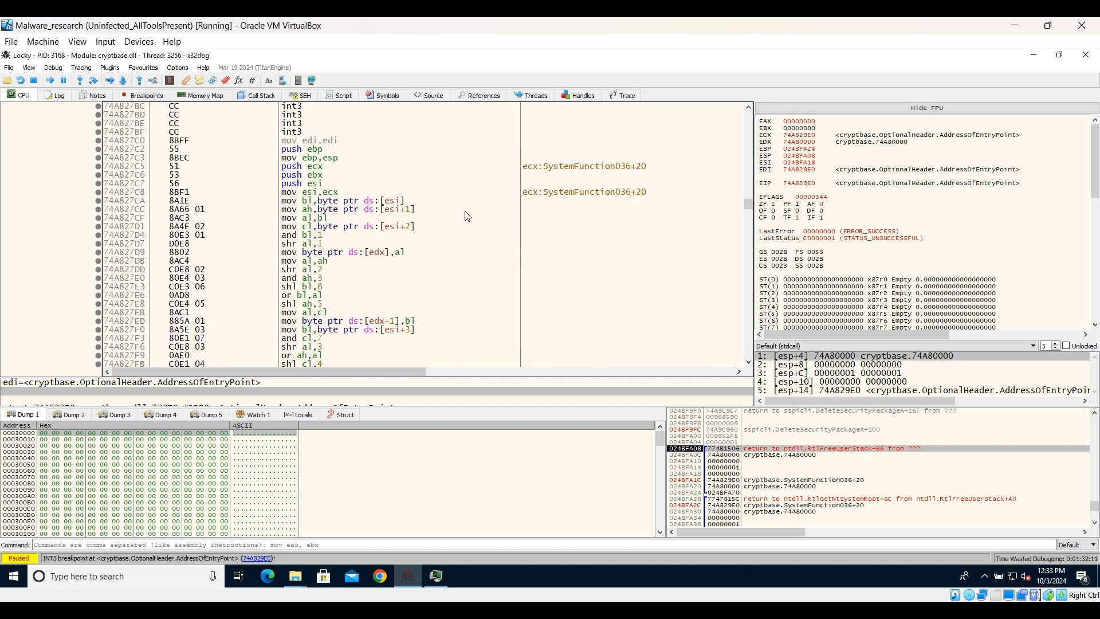
left_click_drag(753, 208, 749, 174)
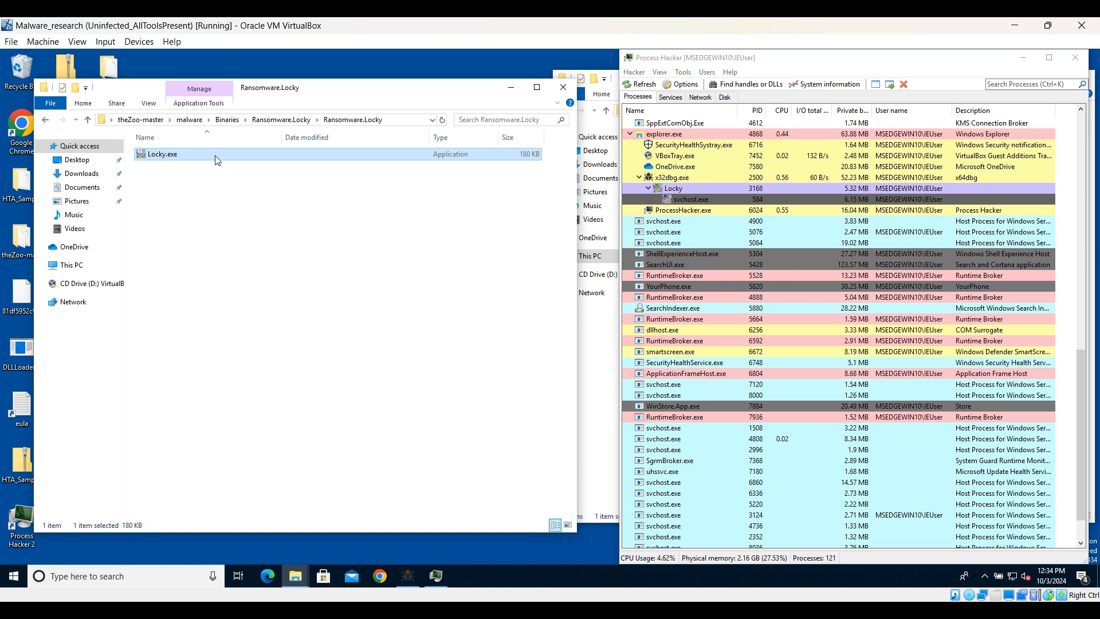
Minimize the Ransomware.Locky folder window and bring the Temp folder window containing svchost.exe to the front
left_click(329, 266)
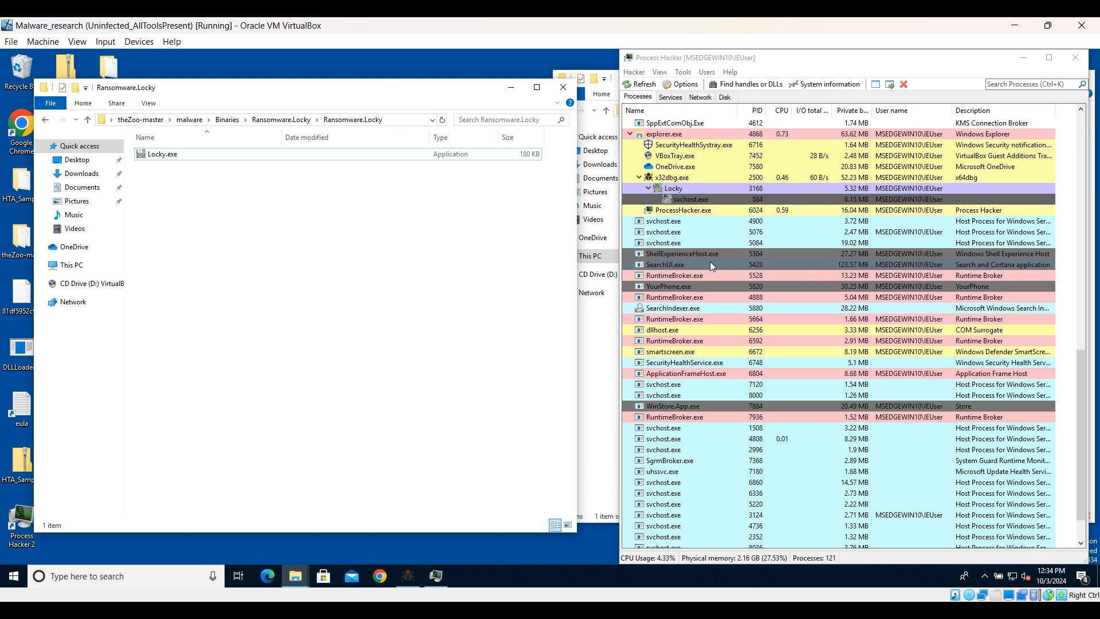
right_click(683, 201)
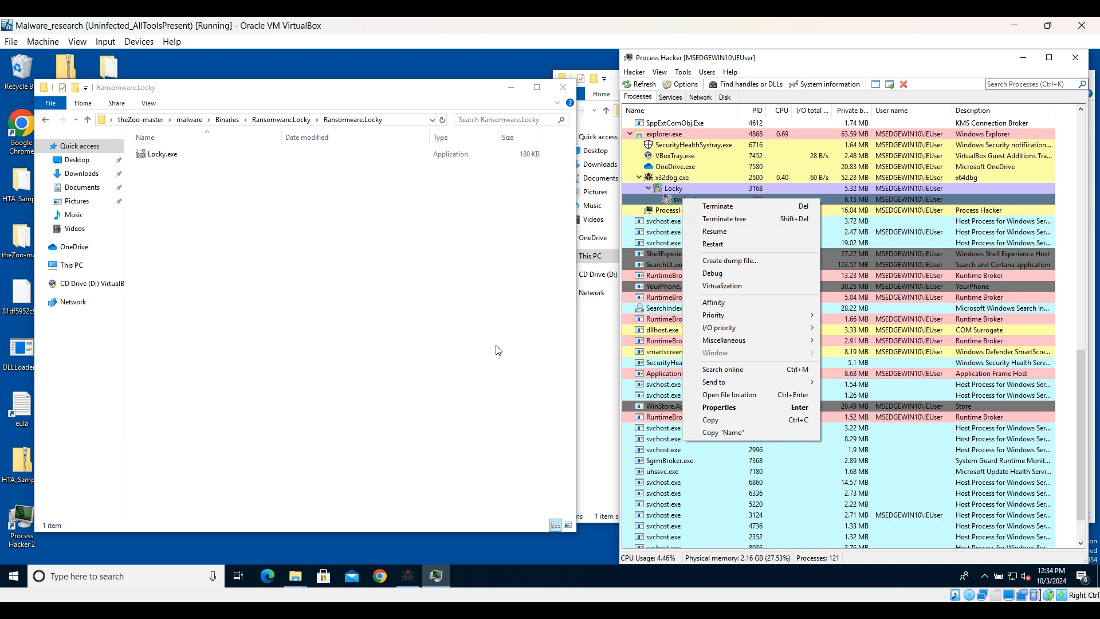
left_click(517, 97)
left_click(516, 97)
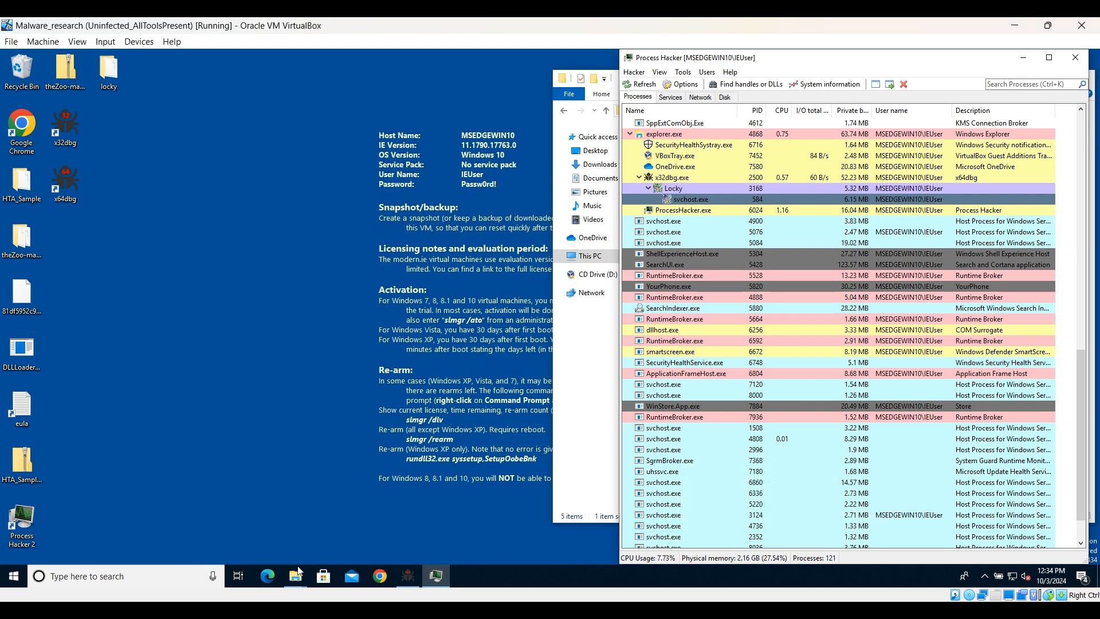
mouse_move(296, 575)
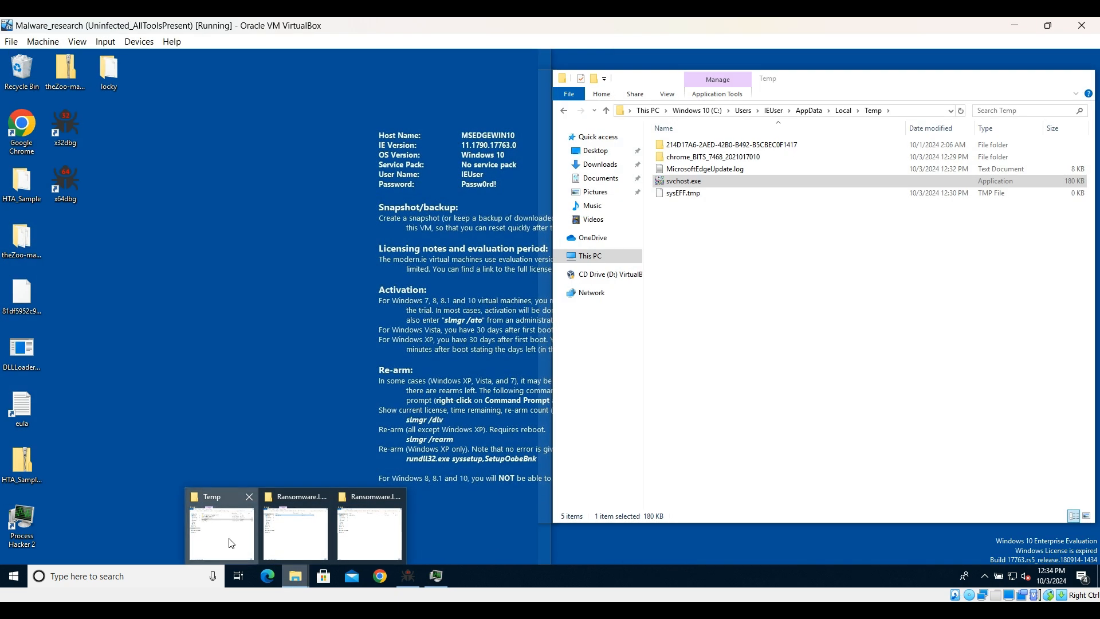
left_click(232, 544)
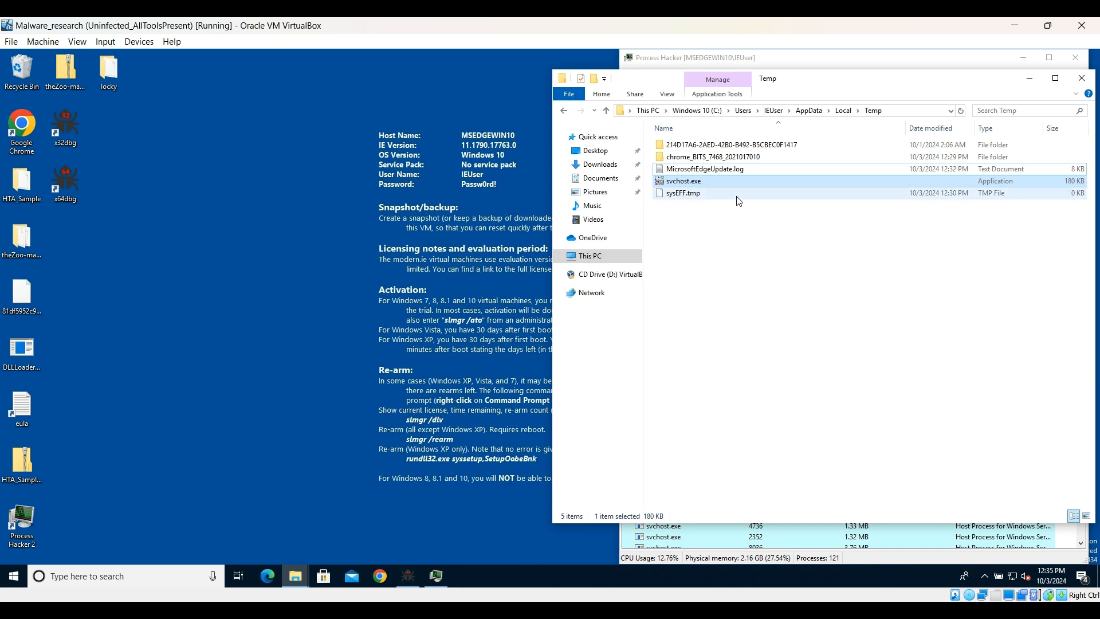
left_click(717, 185)
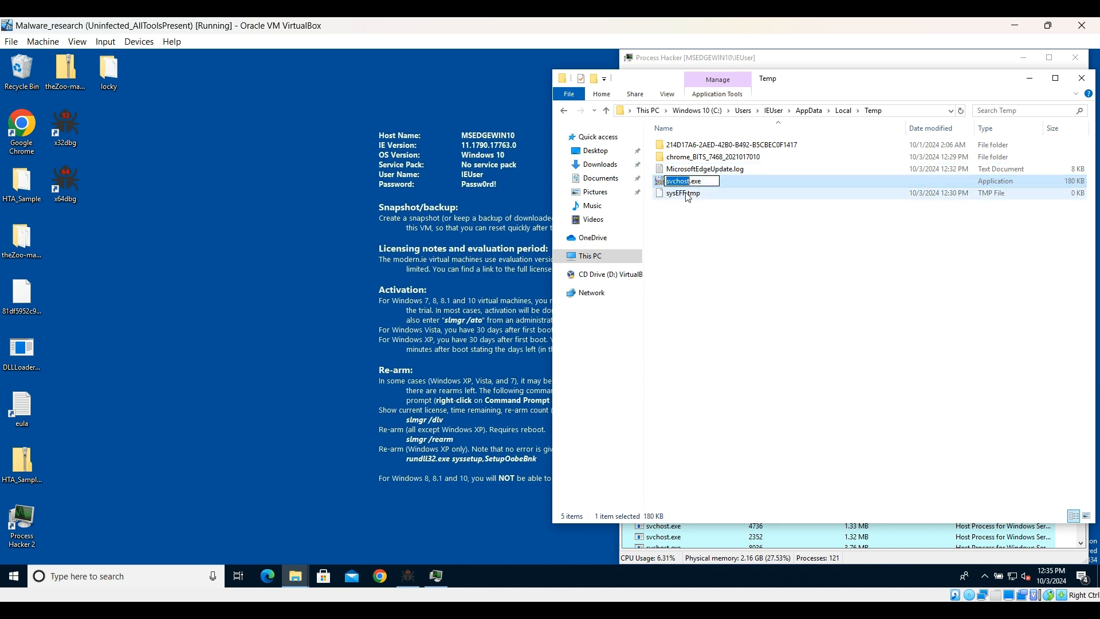
left_click(711, 238)
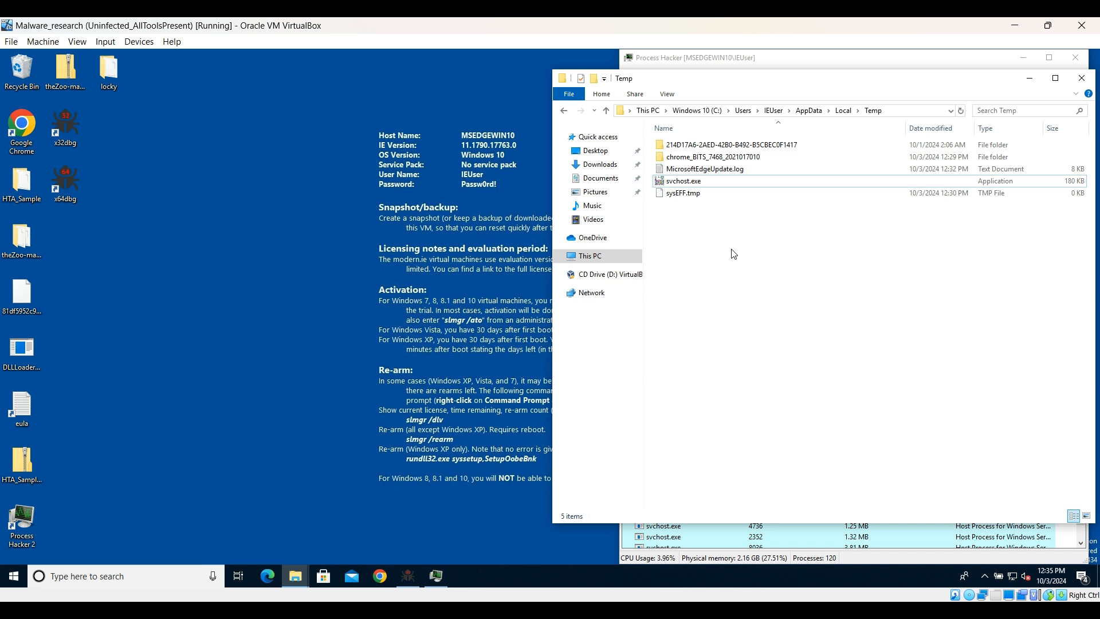
Launch pestudio and load svchost.exe from the Temp folder into it for analysis
left_click(127, 578)
type("pestu")
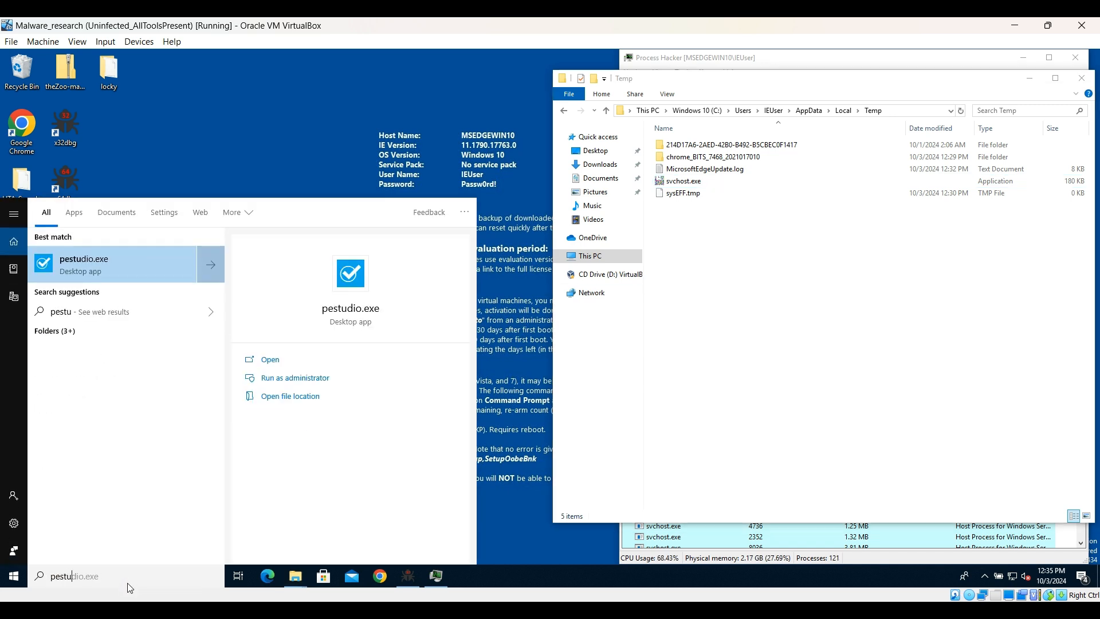
key("Return")
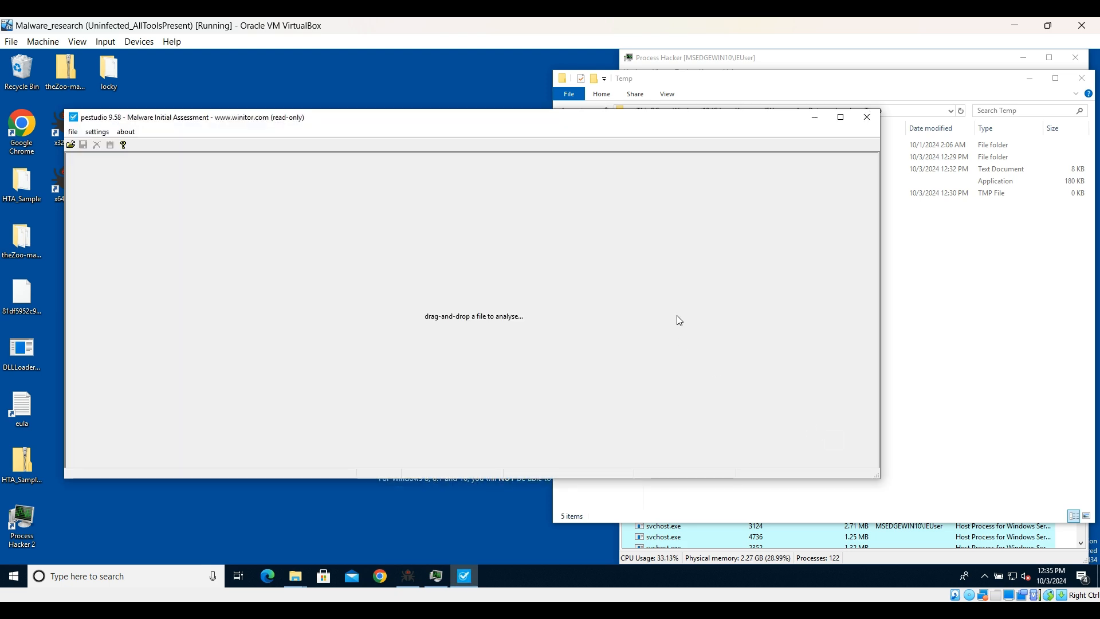
left_click(962, 340)
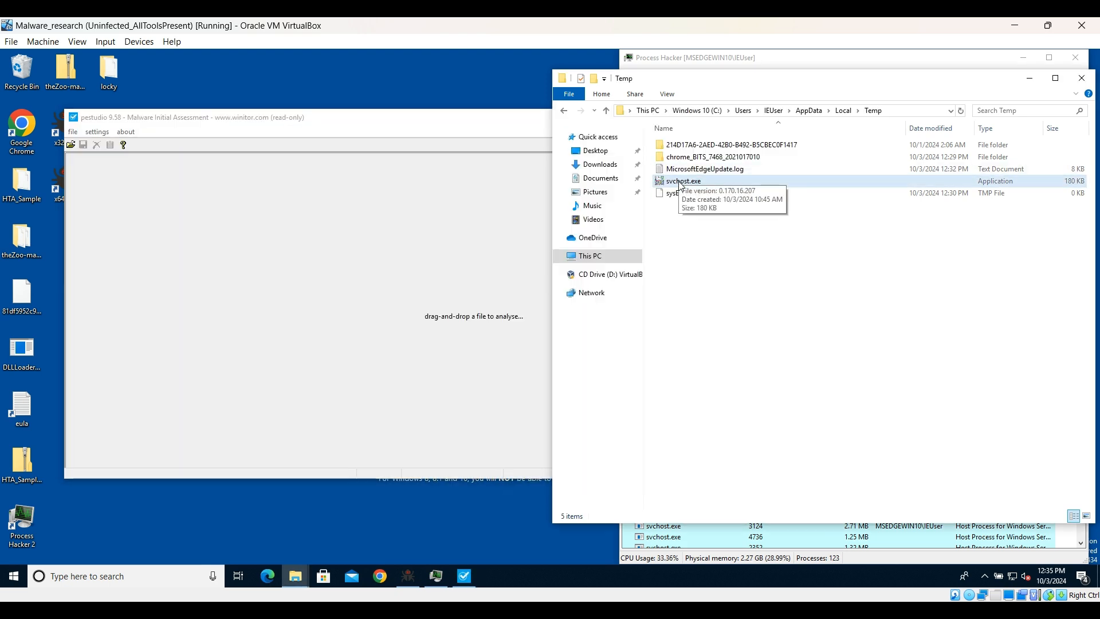
left_click_drag(676, 181, 254, 255)
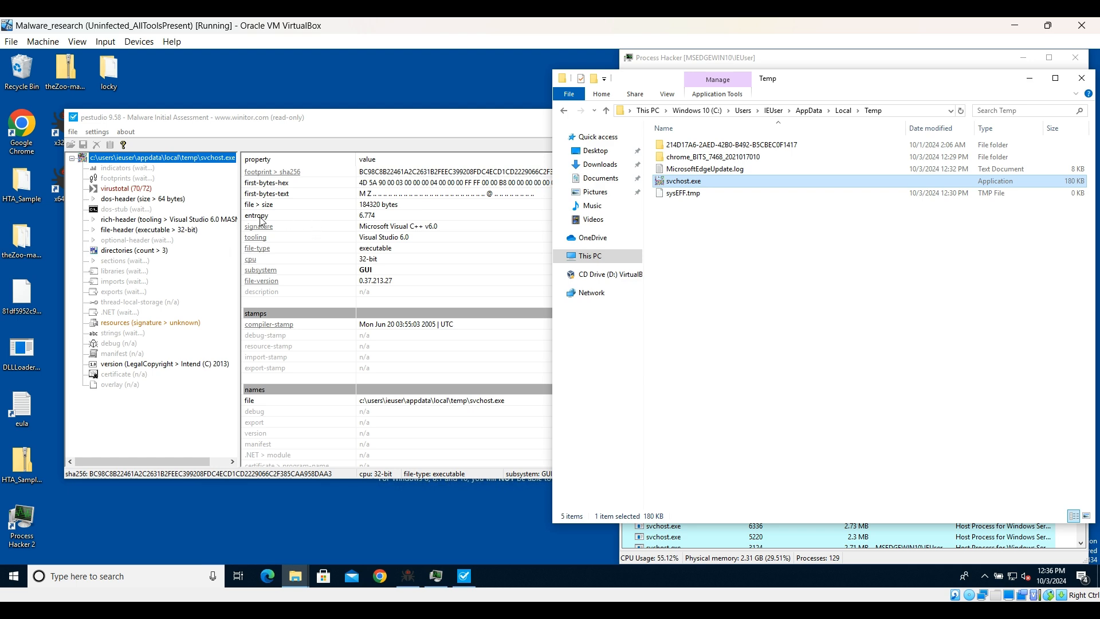
Examine the VirusTotal detections for svchost.exe, including the Alibaba and Arcabit entries, and minimize pestudio
left_click(139, 193)
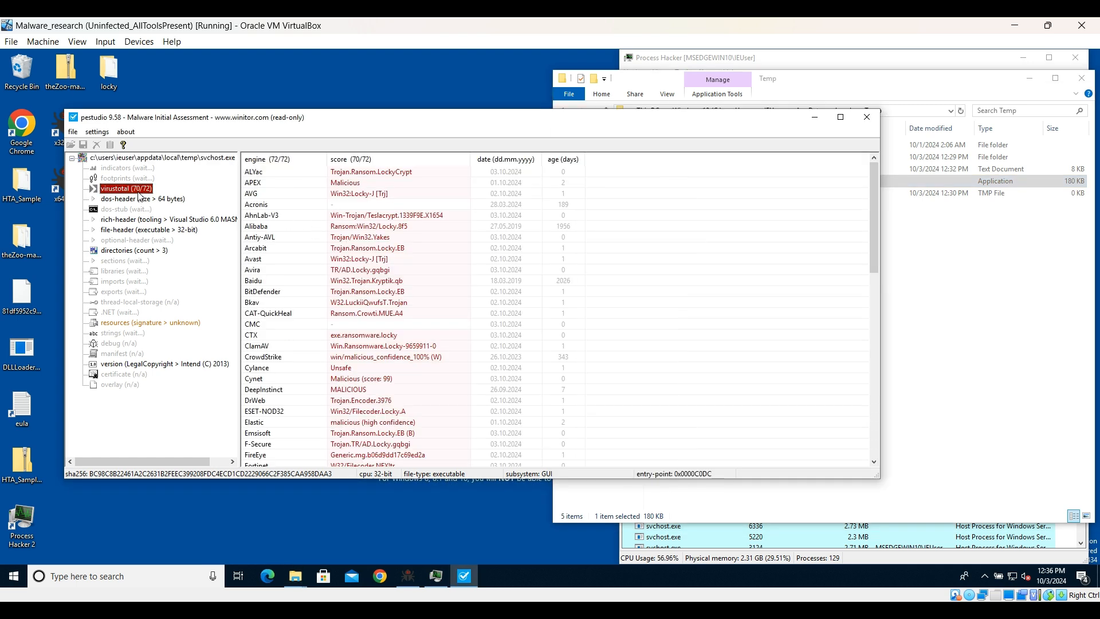
left_click(382, 227)
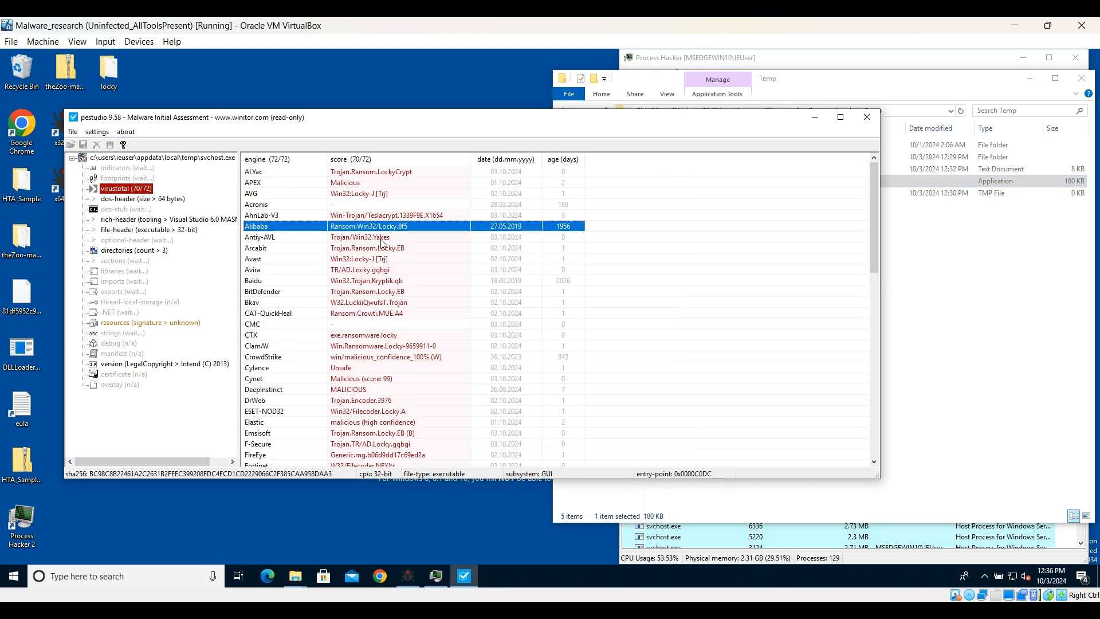
left_click(378, 252)
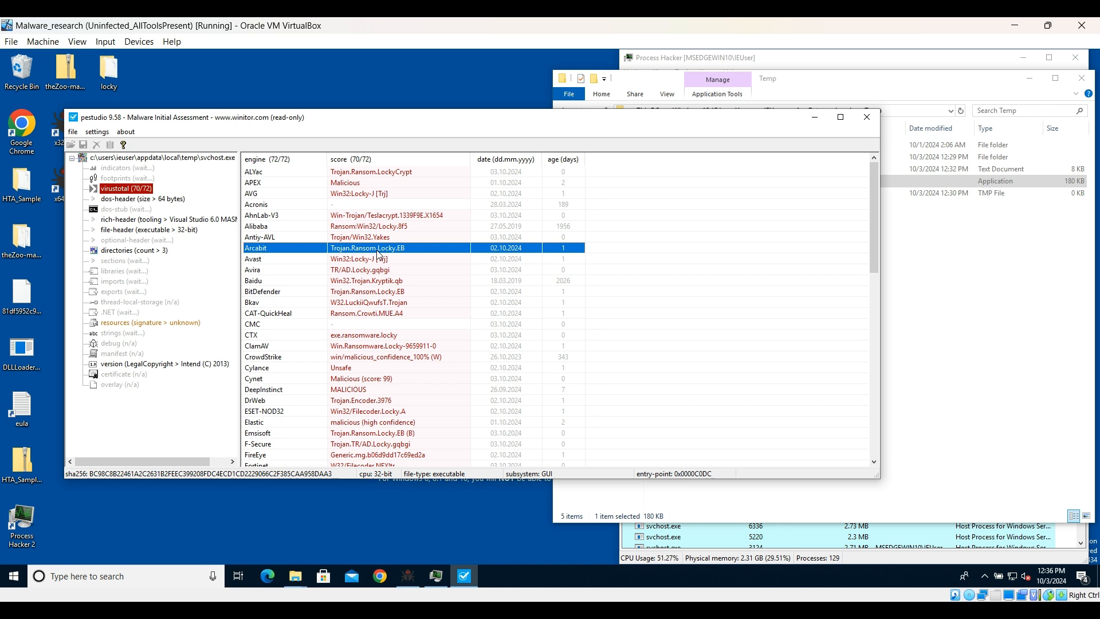
left_click(818, 122)
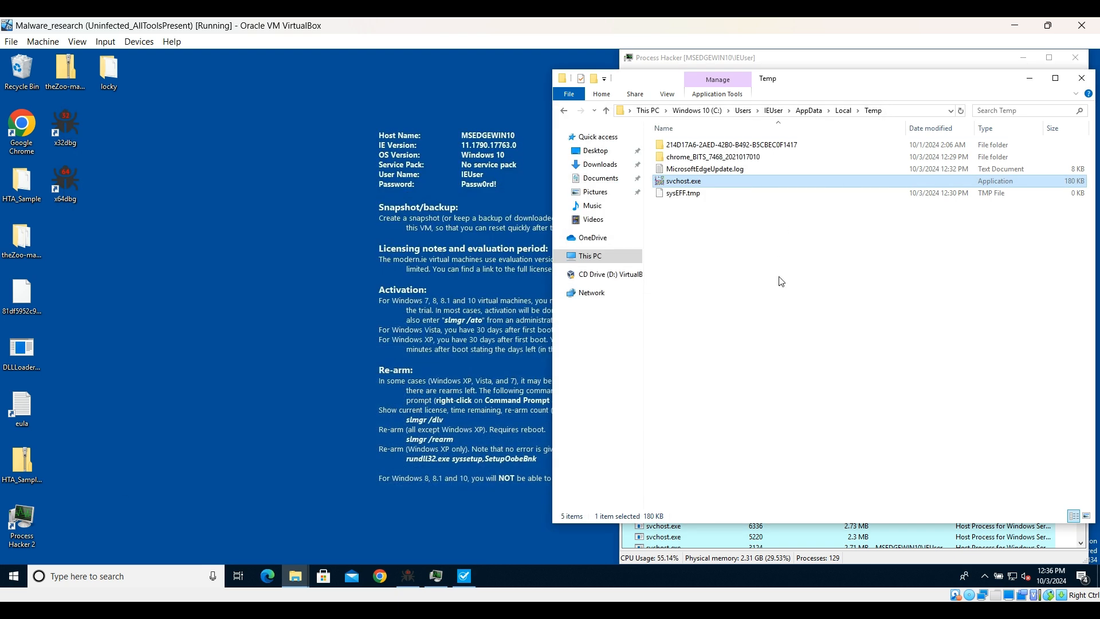